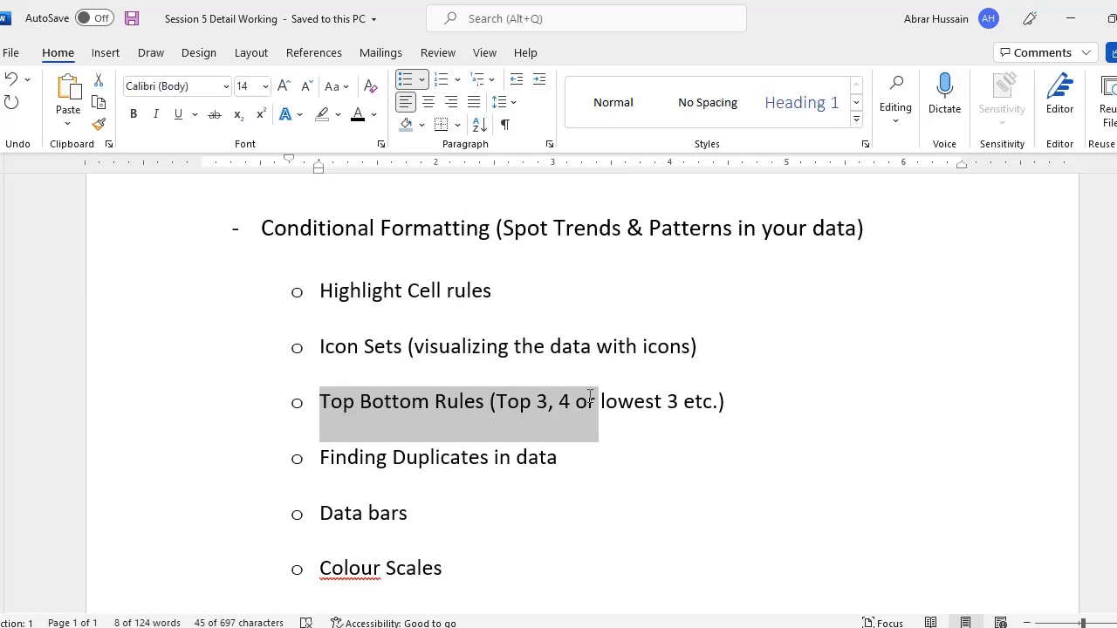
Review the conditional formatting topics in the session outline, down to Finding Duplicates, Data bars and Colour Scales.
scroll(425, 388, "down", 1)
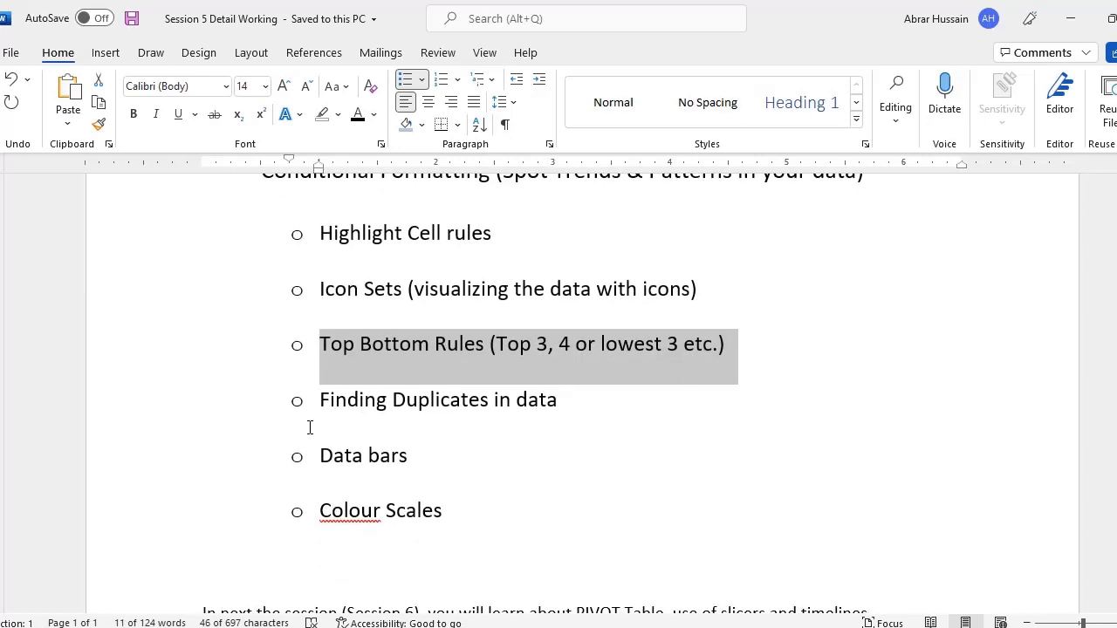
left_click(528, 400)
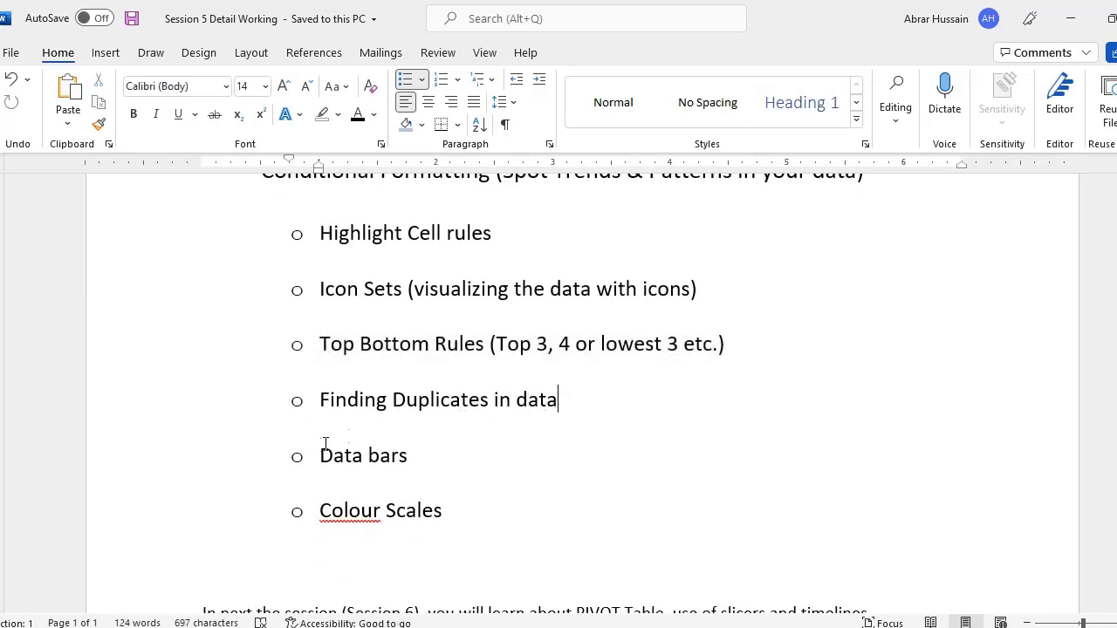
left_click_drag(331, 454, 305, 451)
scroll(410, 458, "down", 1)
scroll(434, 415, "up", 2)
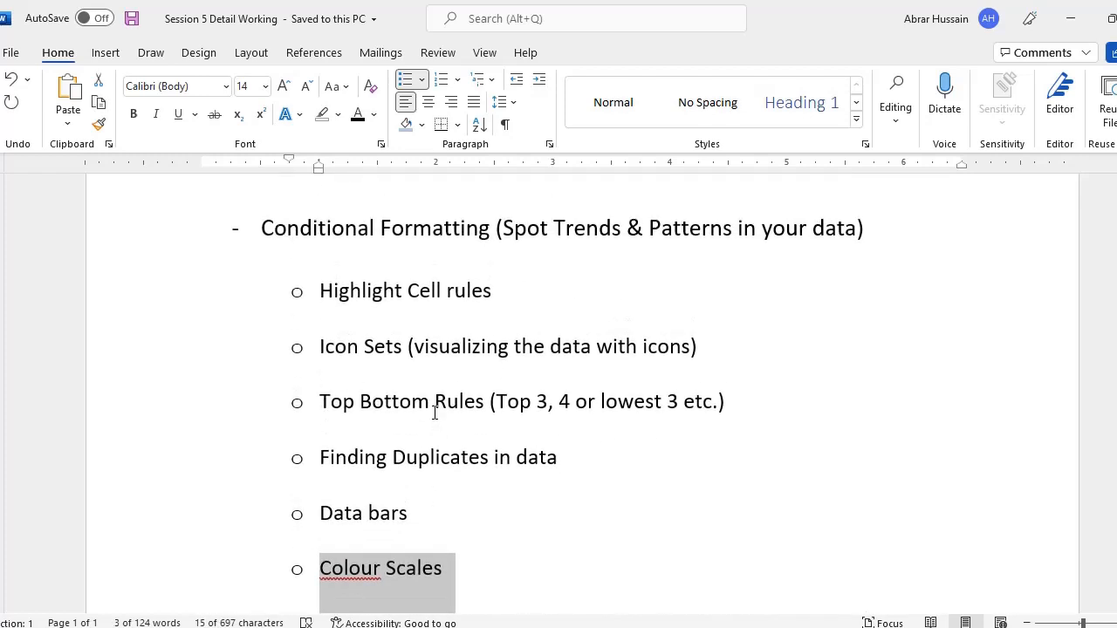
Read the outlines of the upcoming sessions: the Session 6 pivot table topics and the Session 7 title.
scroll(435, 413, "down", 6)
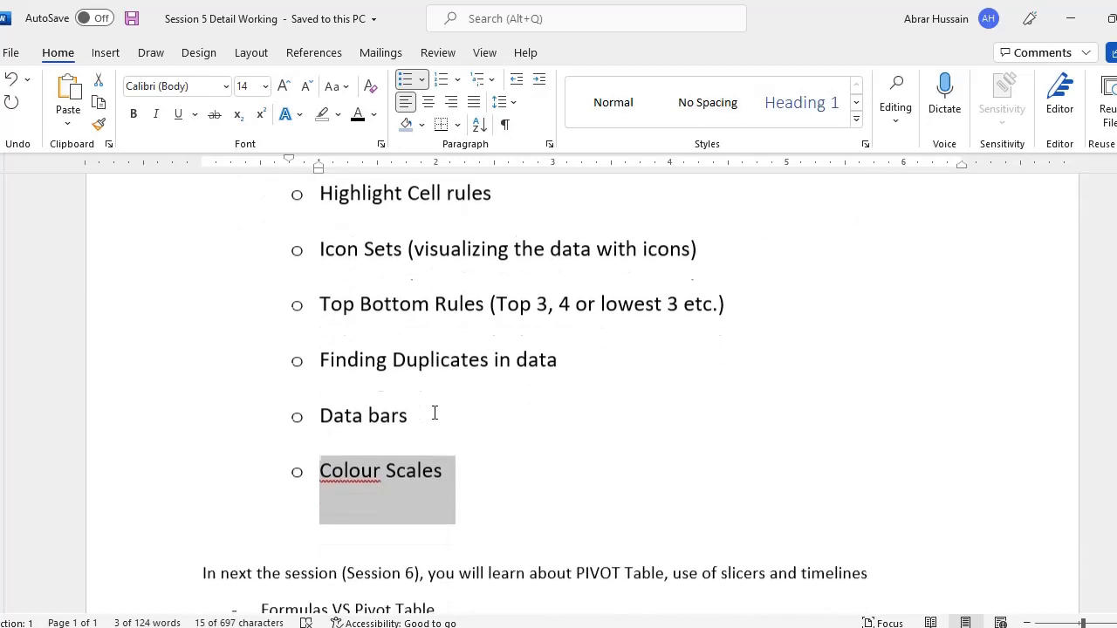
left_click(407, 327)
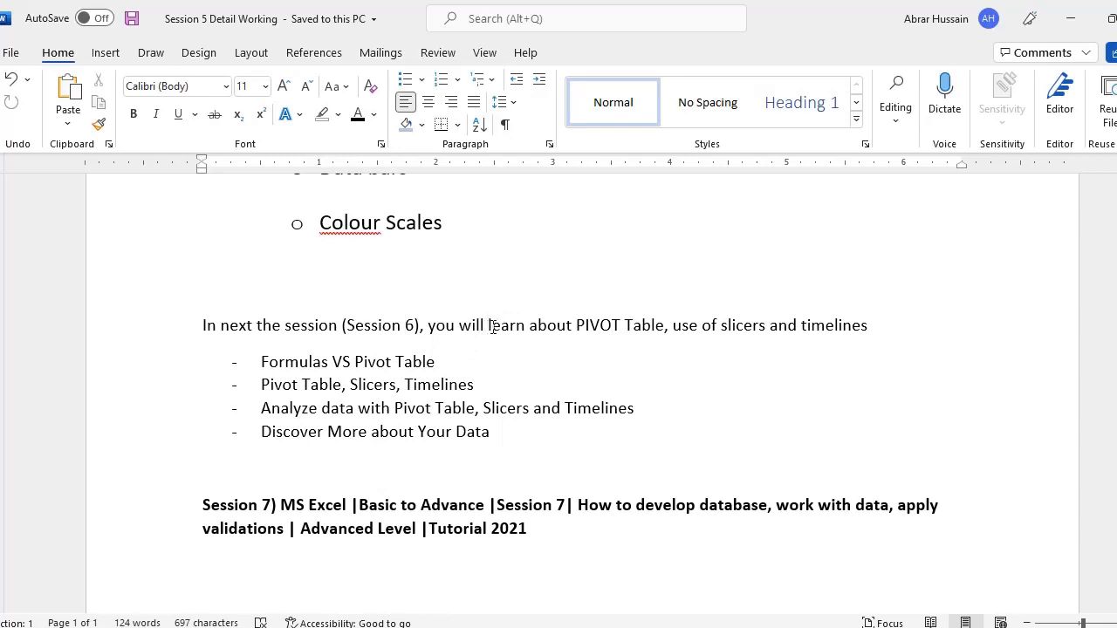
left_click_drag(490, 327, 849, 324)
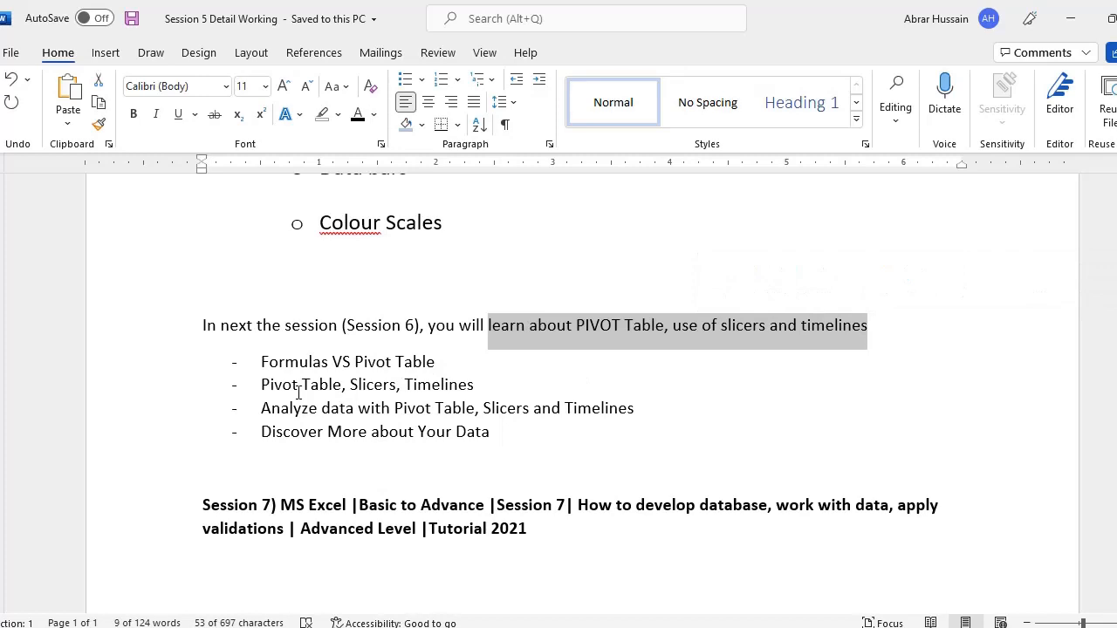
left_click_drag(253, 361, 564, 439)
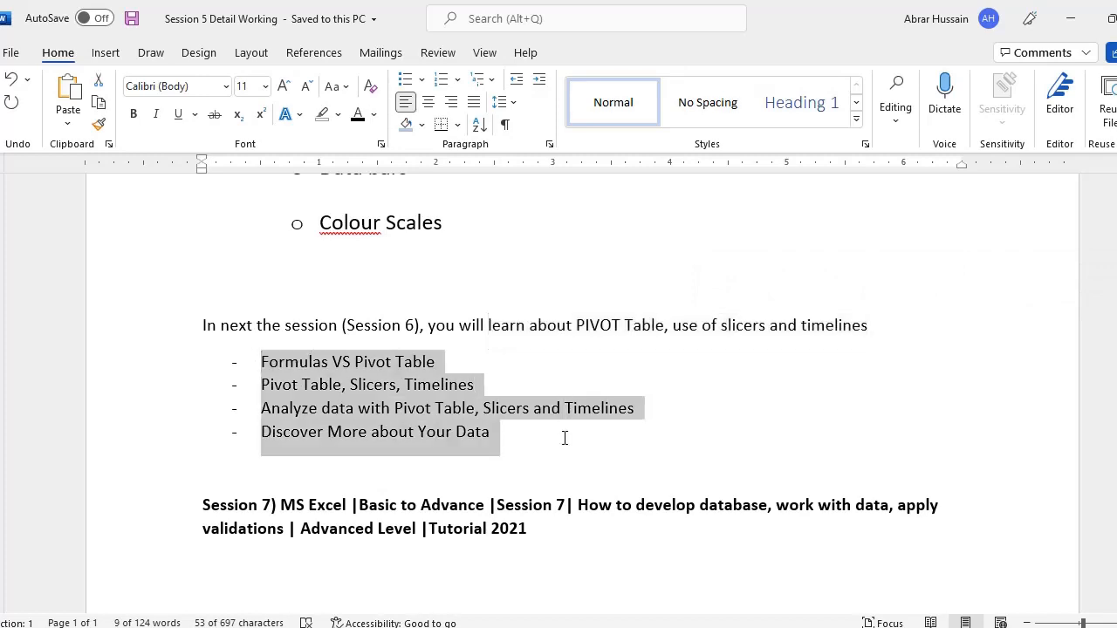
scroll(321, 430, "down", 1)
scroll(321, 430, "down", 1)
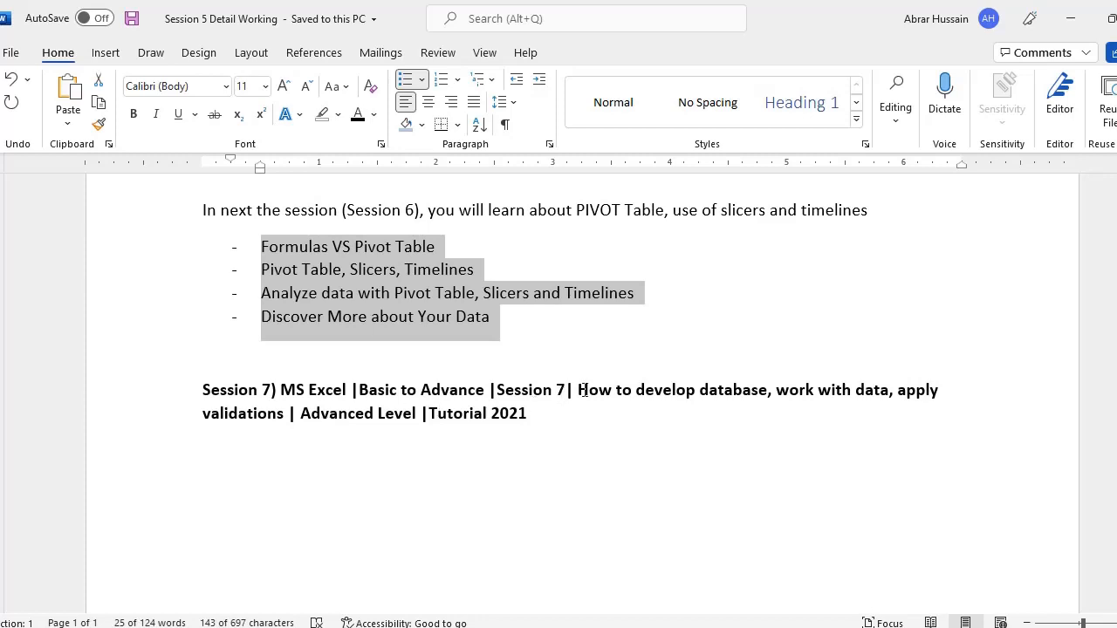
left_click_drag(578, 390, 741, 398)
left_click(923, 393)
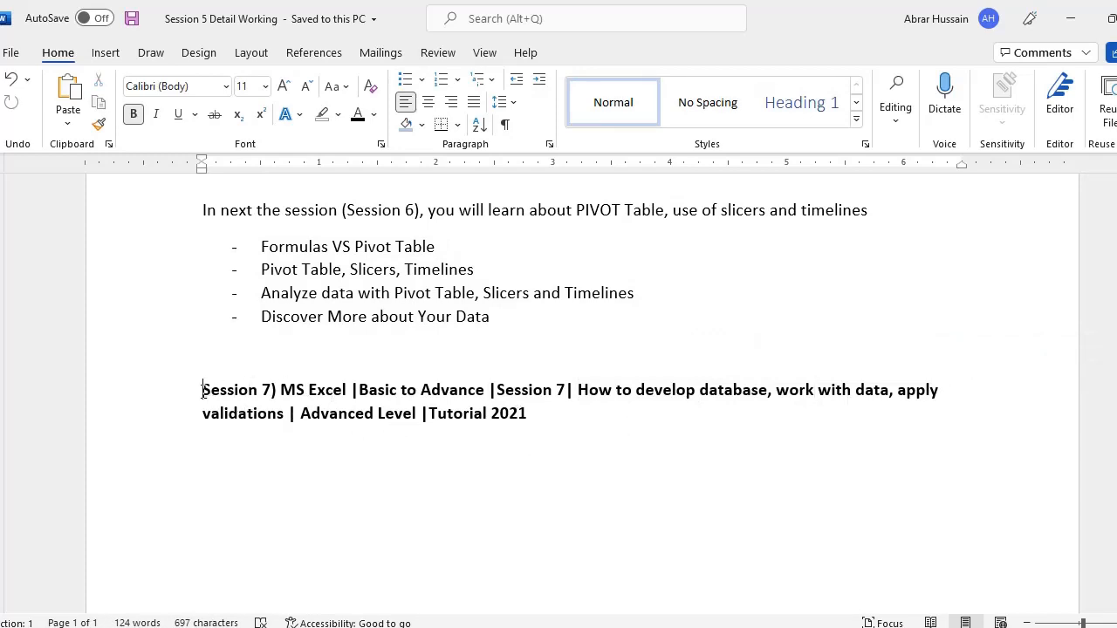
left_click_drag(203, 390, 547, 416)
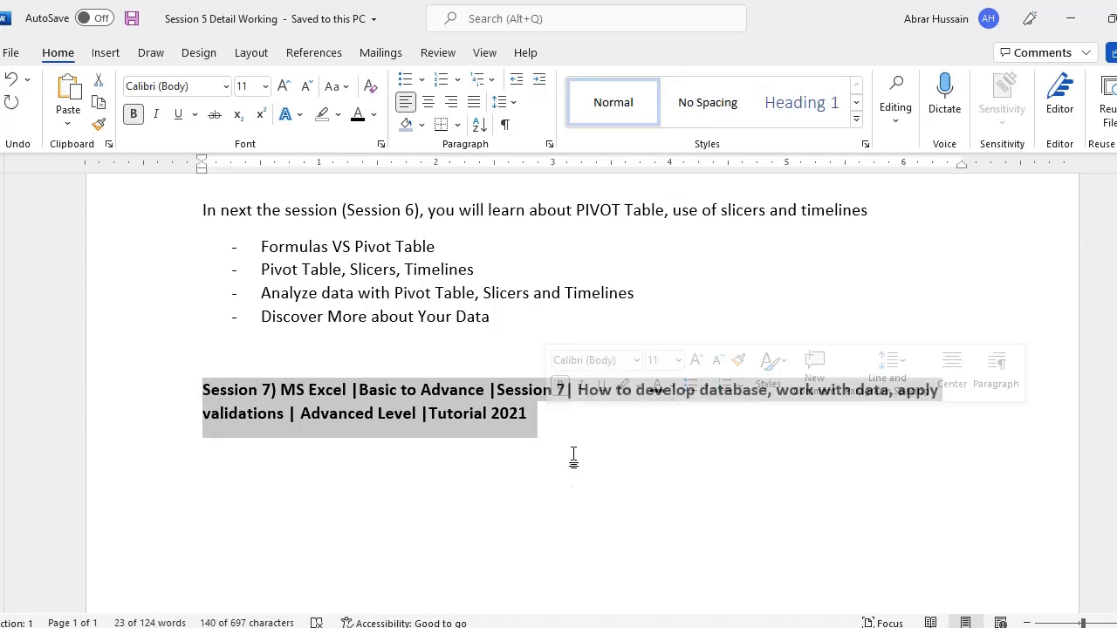
Switch to Excel's Learn Excel Working File workbook, glance at the DB sheet and return to the ANalysis sheet.
left_click(561, 626)
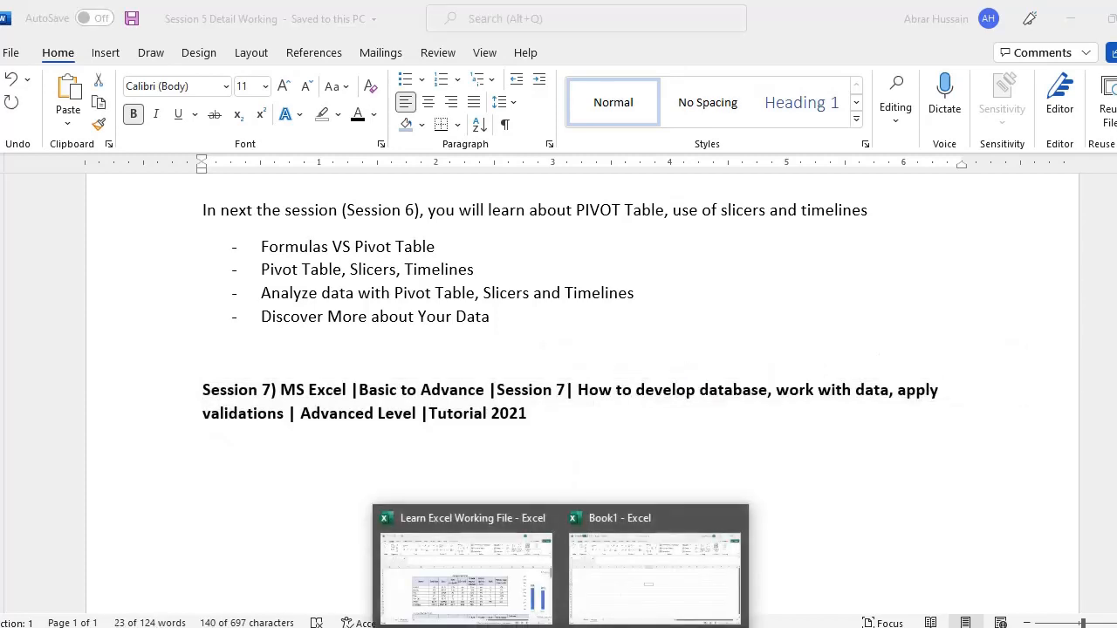
left_click(457, 585)
left_click(288, 337)
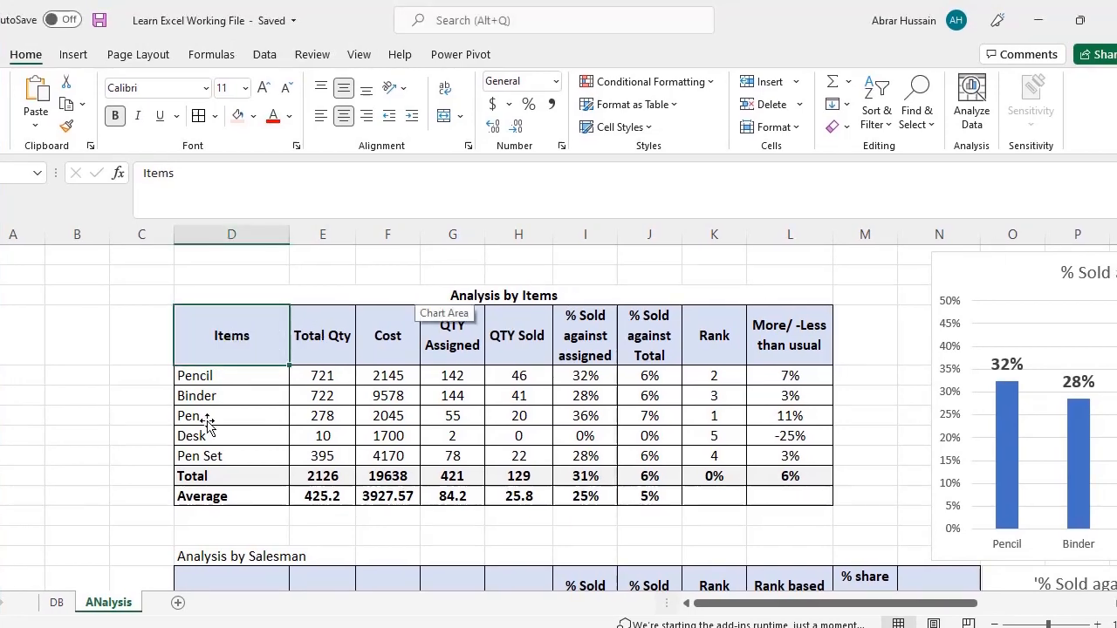
left_click(56, 602)
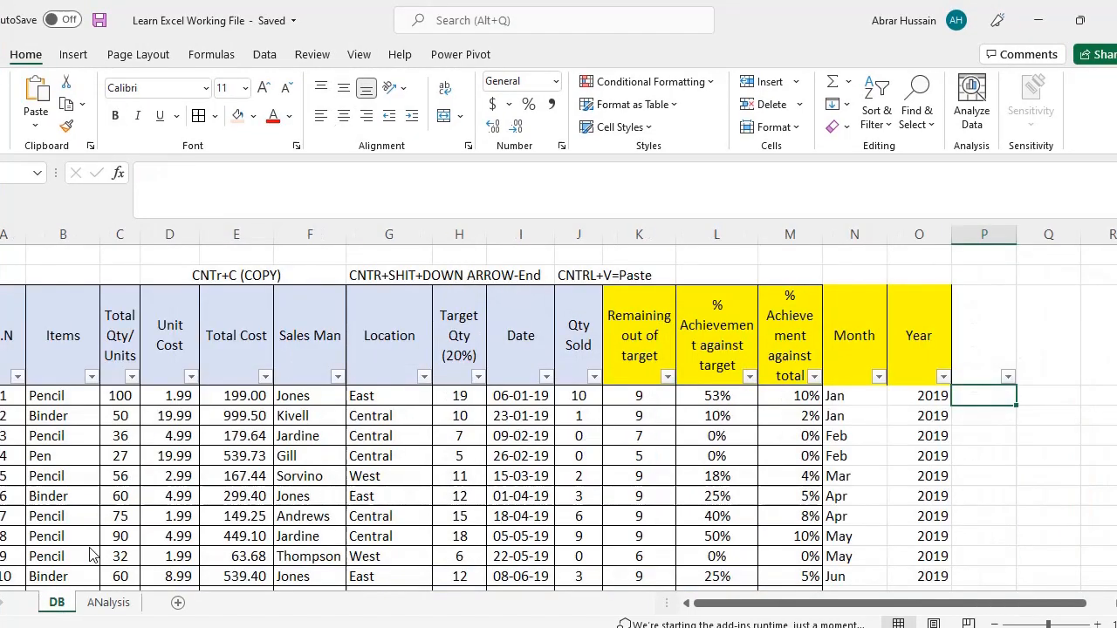
left_click(96, 602)
Examine the quantity, % Sold against assigned and % Sold against Total columns of the Analysis by Items table.
left_click(581, 347)
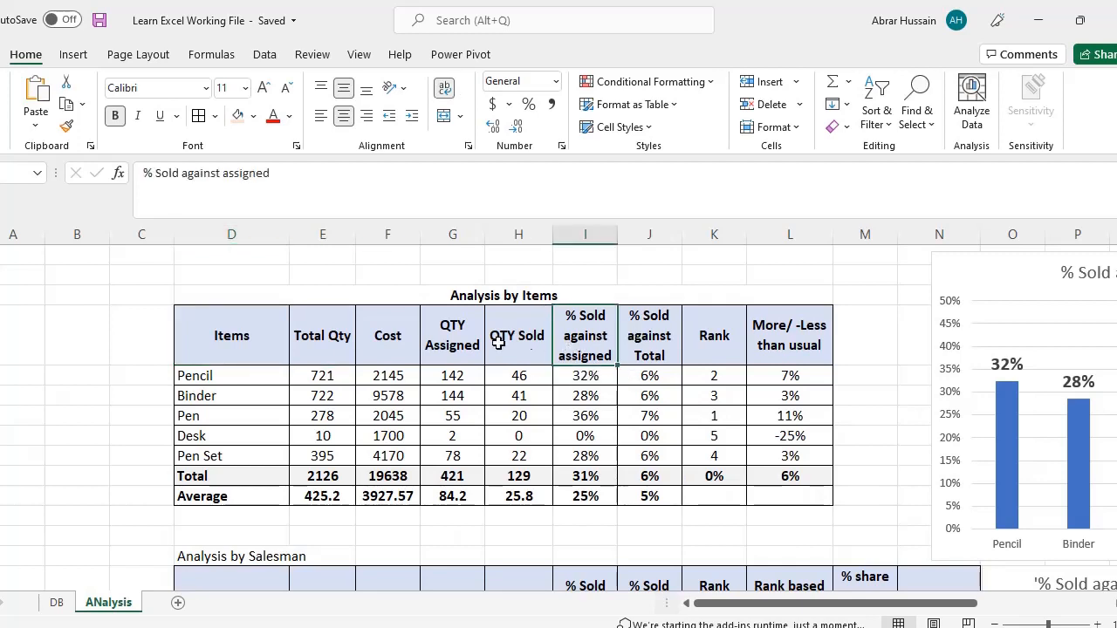
left_click(443, 344)
left_click(284, 373)
left_click(335, 343)
left_click(589, 342)
left_click(583, 393)
left_click(572, 330)
left_click(653, 350)
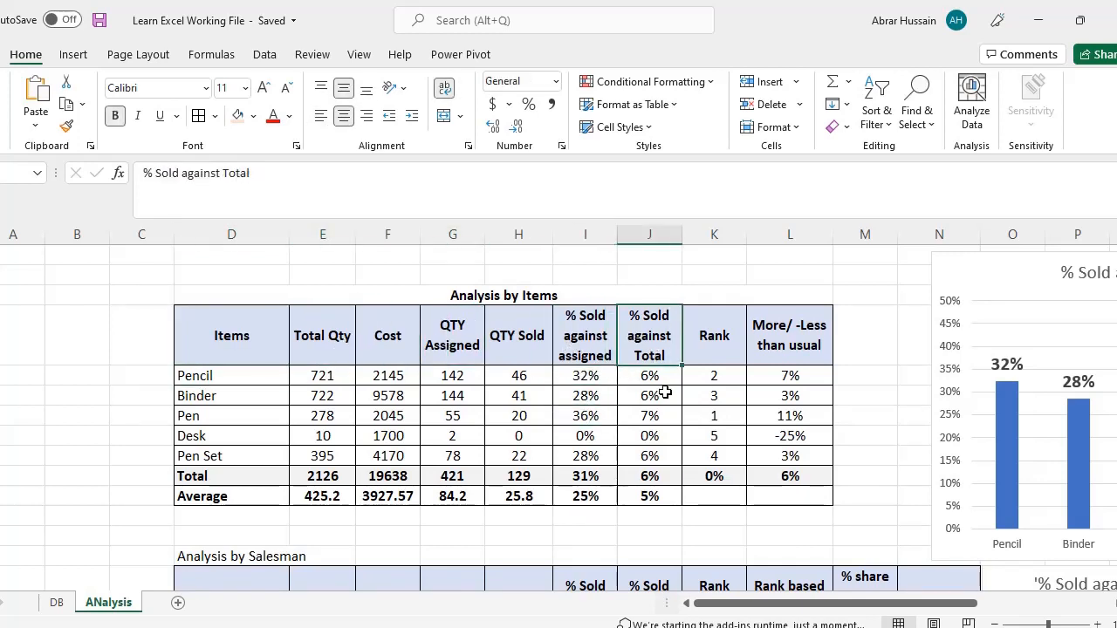
left_click(663, 392)
Examine the Rank and More/ -Less than usual columns of the Analysis by Items table, including their formulas.
left_click(680, 342)
left_click(690, 340)
left_click(715, 395)
left_click(715, 432)
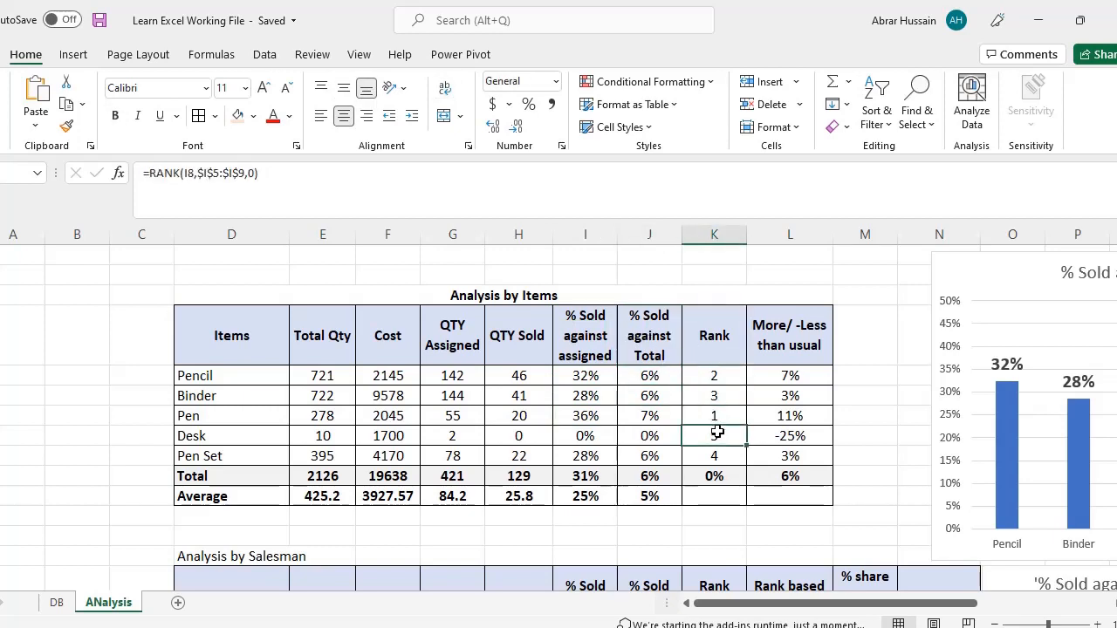
left_click(651, 416)
left_click_drag(605, 377, 606, 495)
left_click(824, 340)
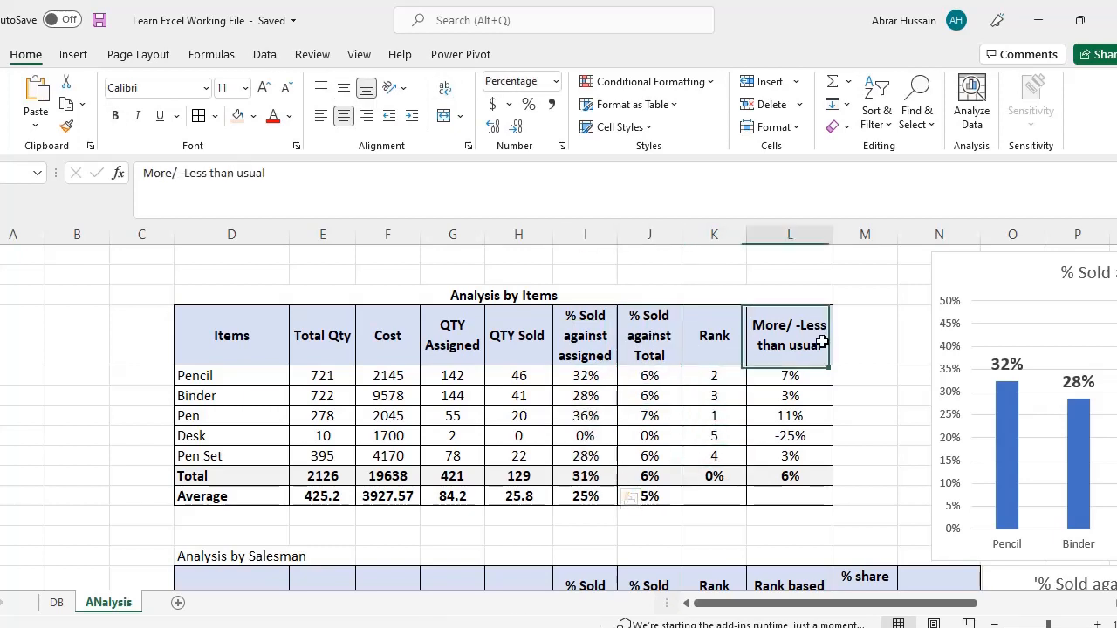
left_click(788, 324)
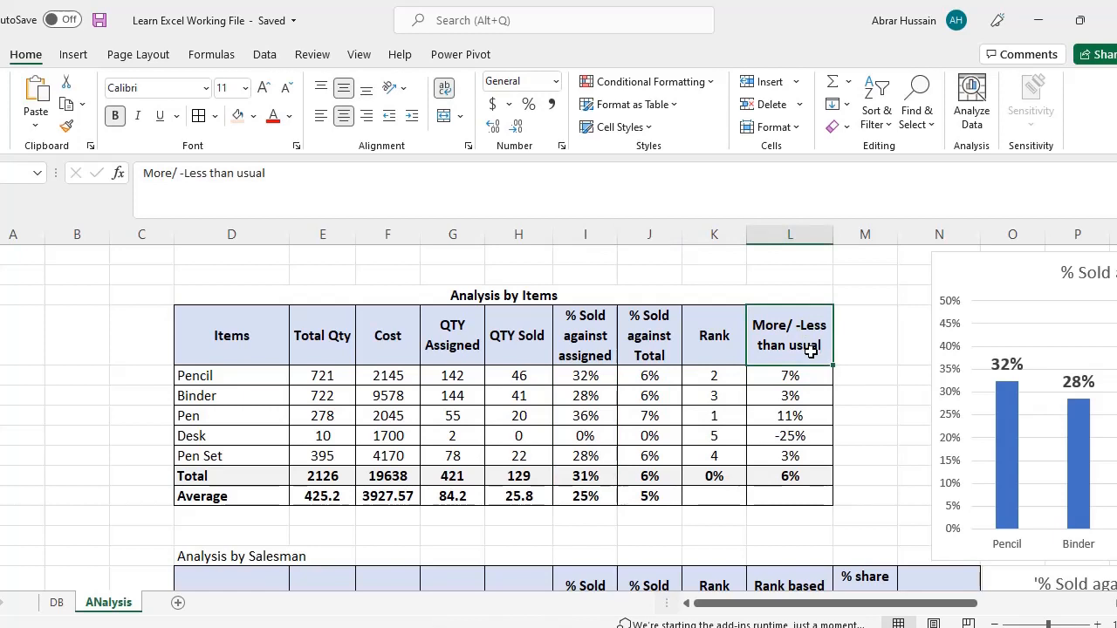
left_click(782, 376)
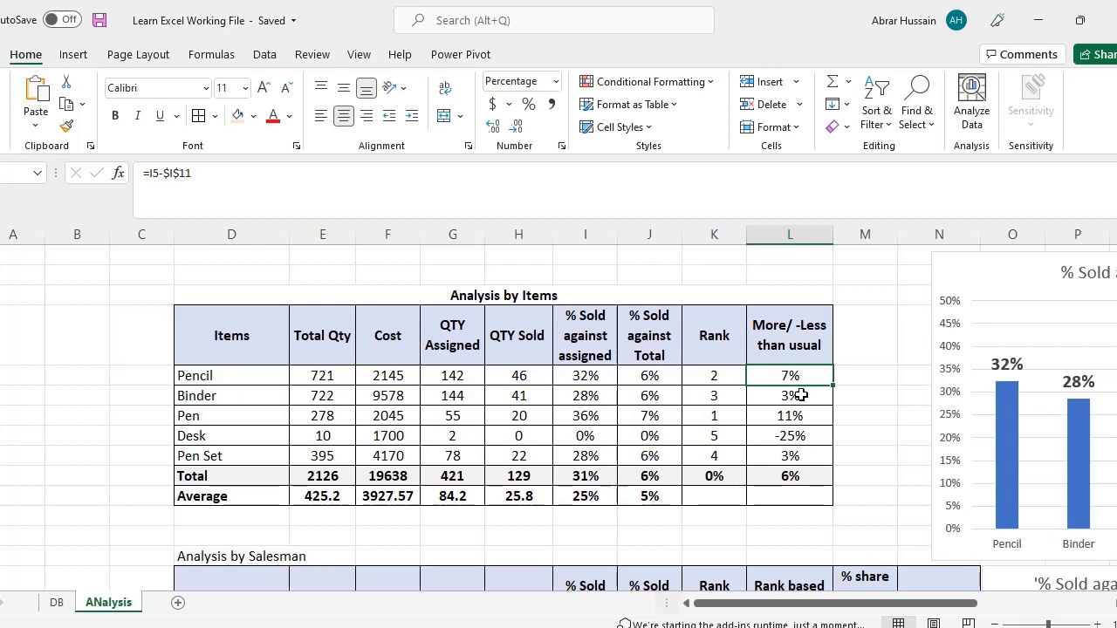
left_click(789, 336)
Look over the Analysis by Salesman table below the items table.
scroll(808, 385, "down", 2)
scroll(808, 385, "down", 1)
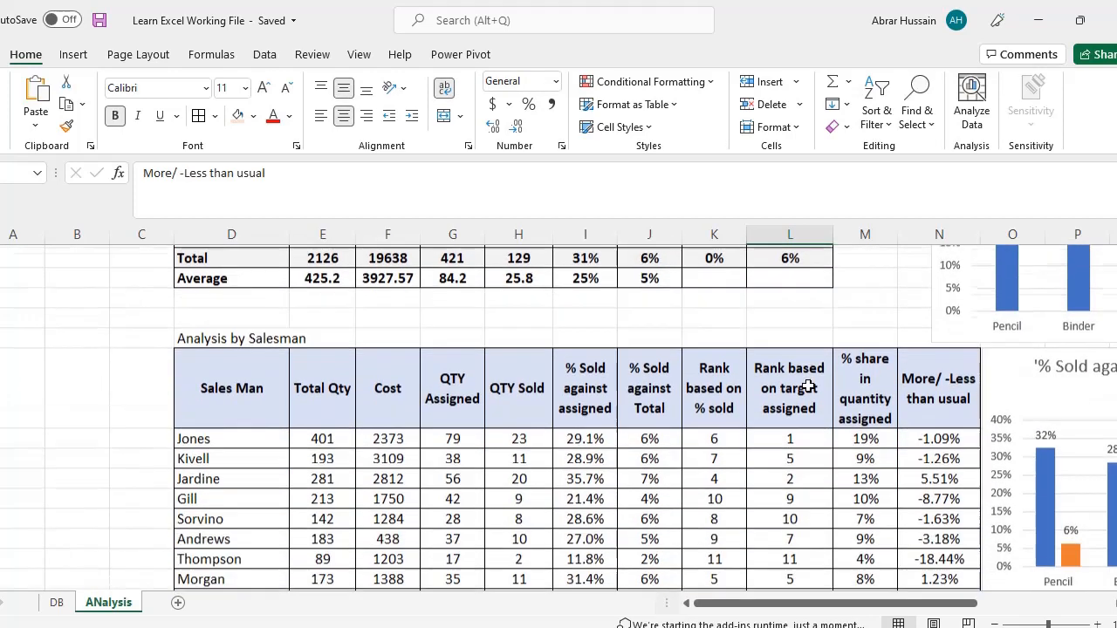
left_click(221, 392)
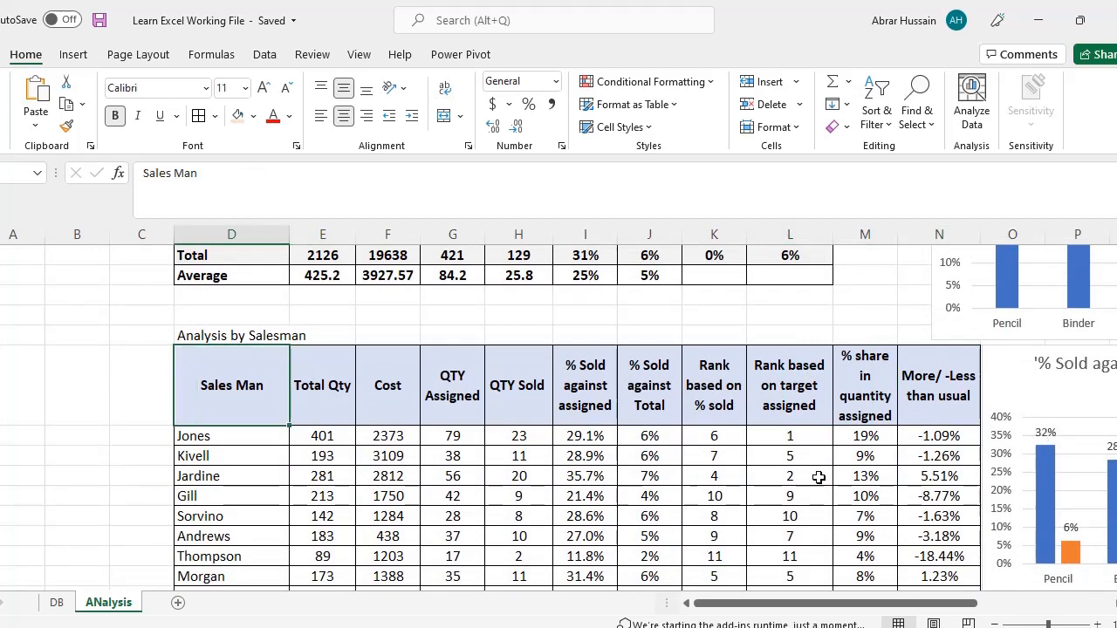
Examine the Start Date and End Date cells of the date-based salesman analysis, comparing it with the tables above.
scroll(818, 473, "down", 9)
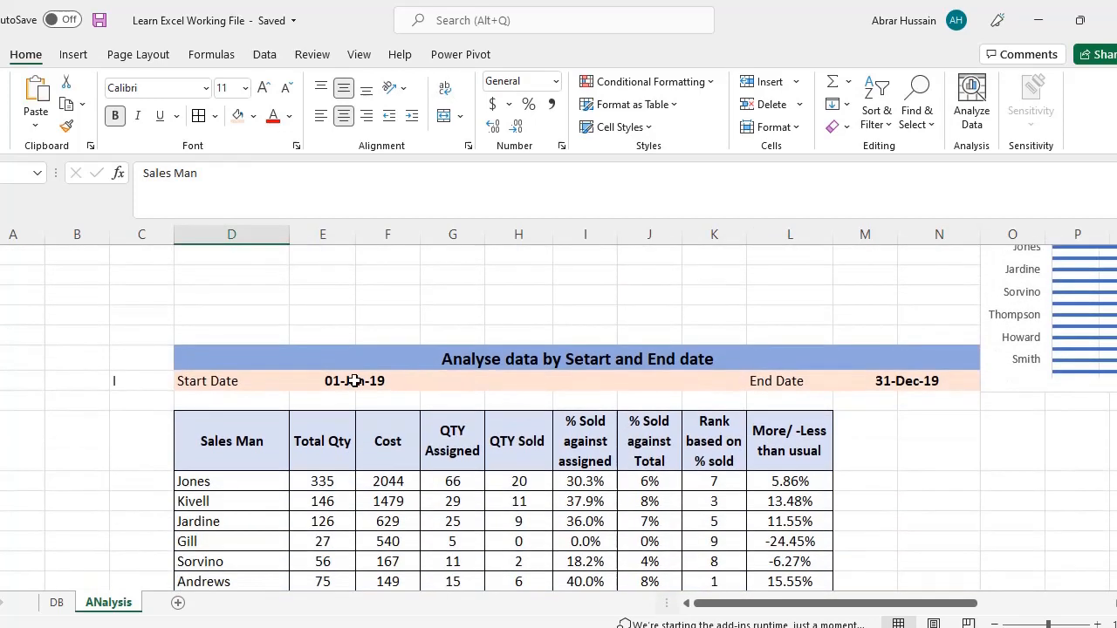
left_click(356, 381)
left_click(901, 381)
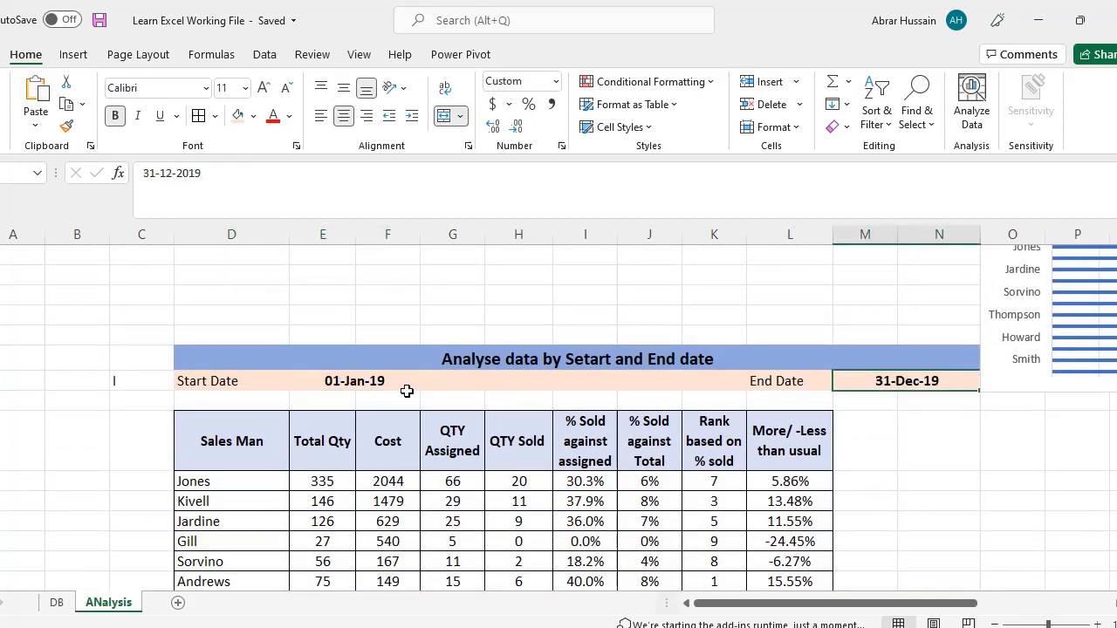
left_click(360, 384)
scroll(452, 392, "up", 6)
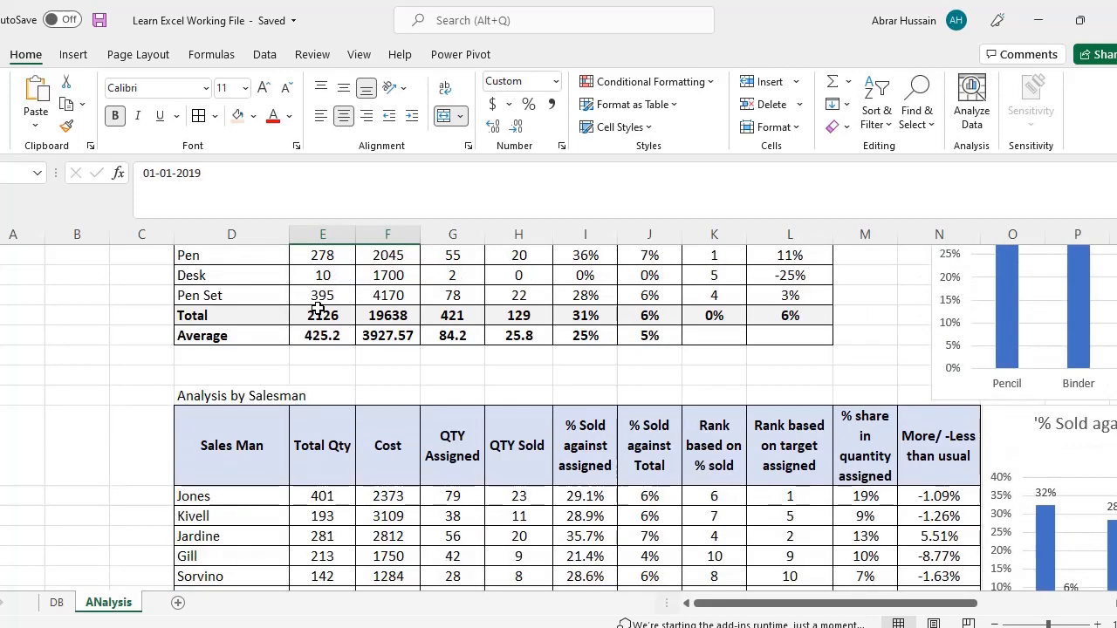
scroll(414, 431, "down", 7)
scroll(413, 435, "down", 3)
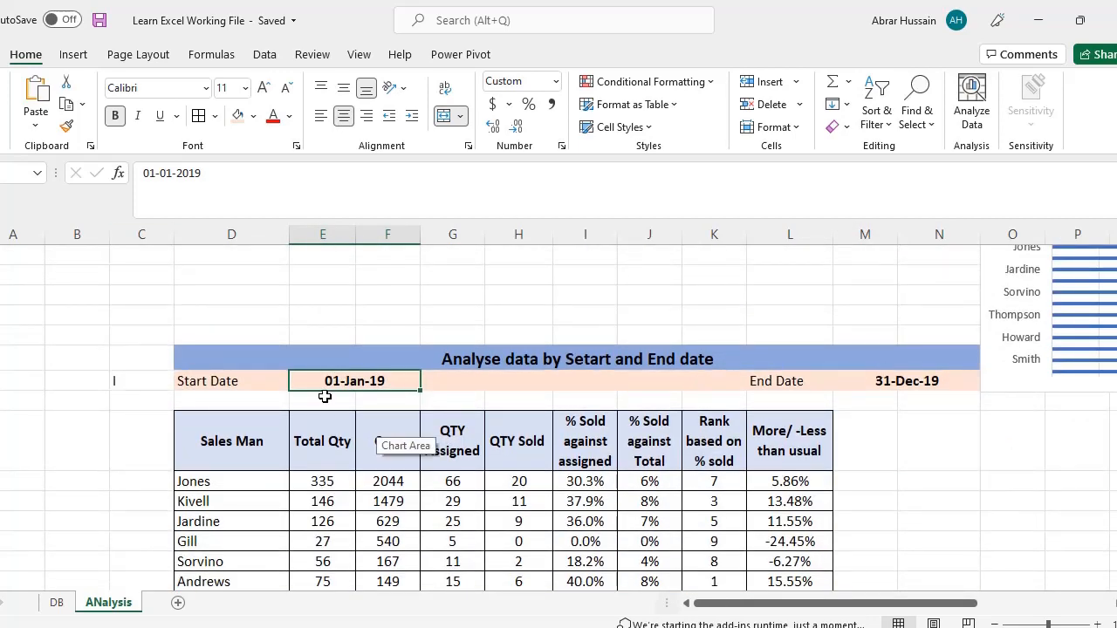
left_click(905, 383)
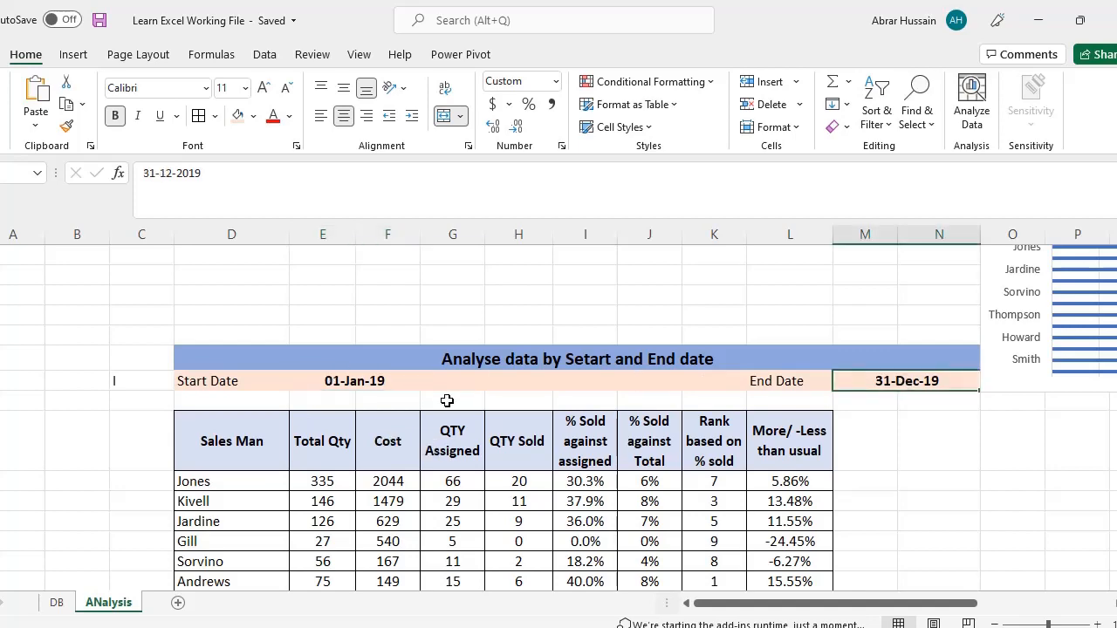
left_click(408, 361)
Inspect the Total Qty formula for the first salesman in the date-based analysis table.
scroll(572, 361, "down", 1)
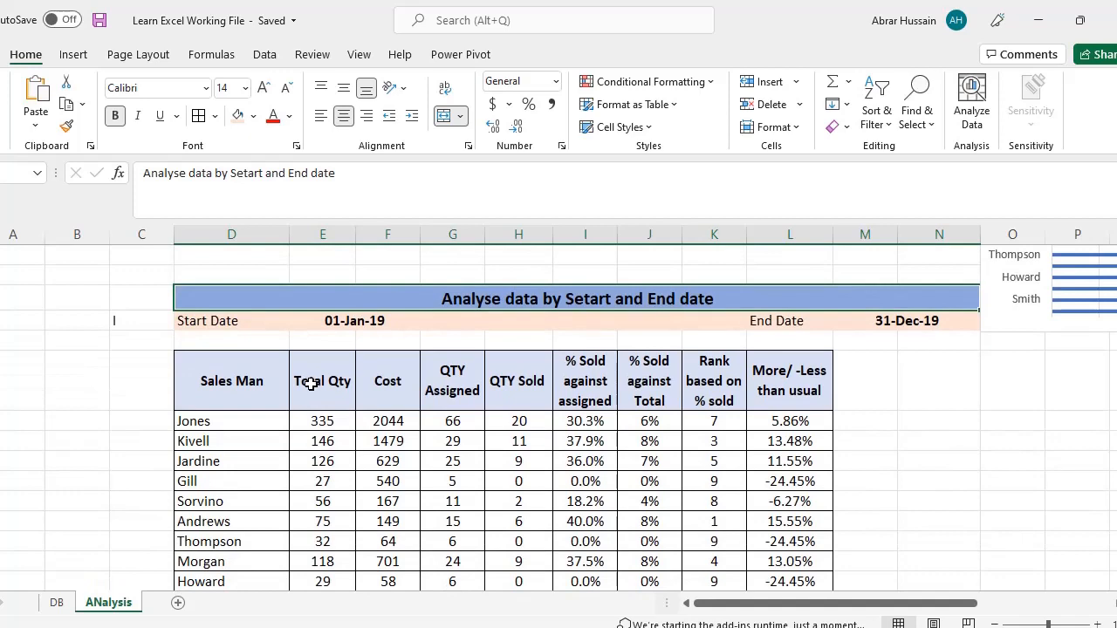
scroll(310, 386, "down", 1)
scroll(310, 387, "up", 1)
left_click(313, 422)
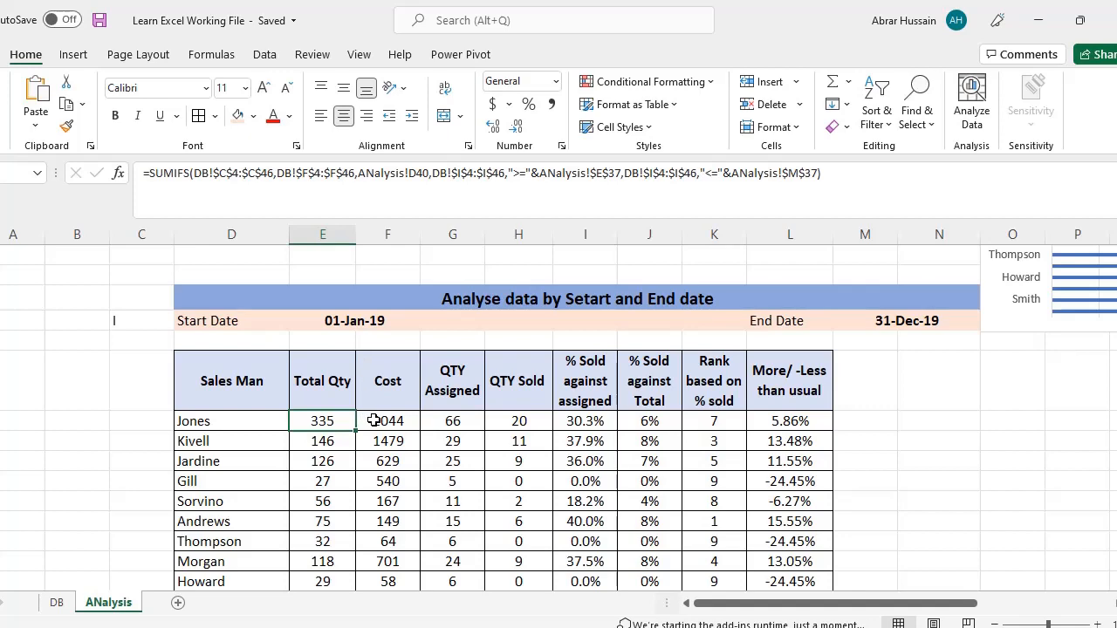
Examine the Greater Than highlight rule for the Cost header of the Analysis by Items table, including its preset formats, without applying it.
scroll(373, 420, "up", 10)
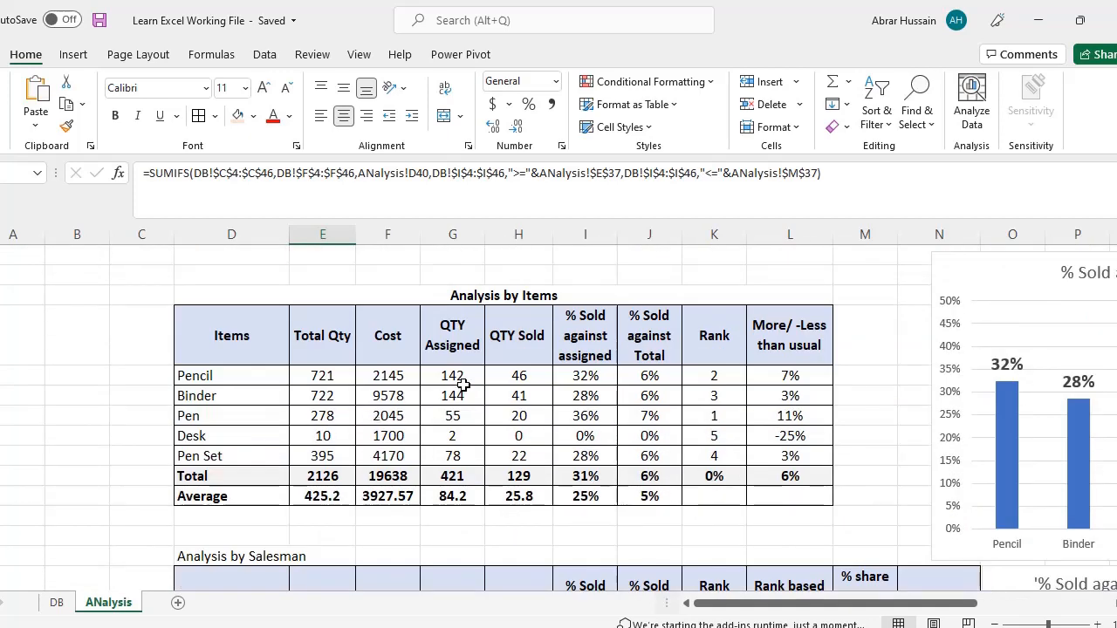
left_click(384, 348)
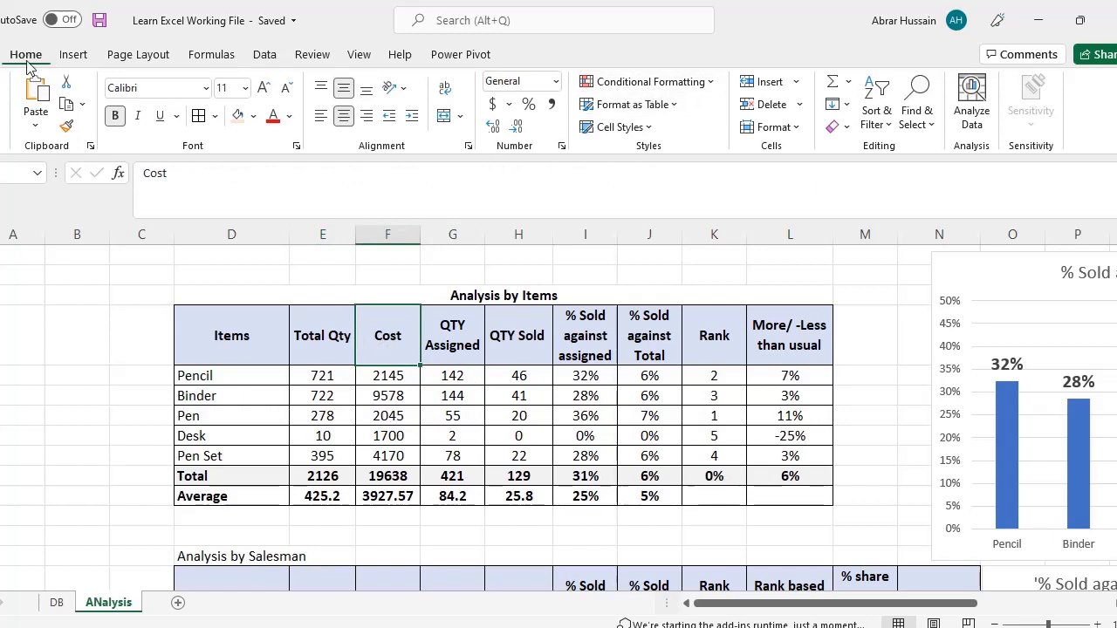
left_click(672, 87)
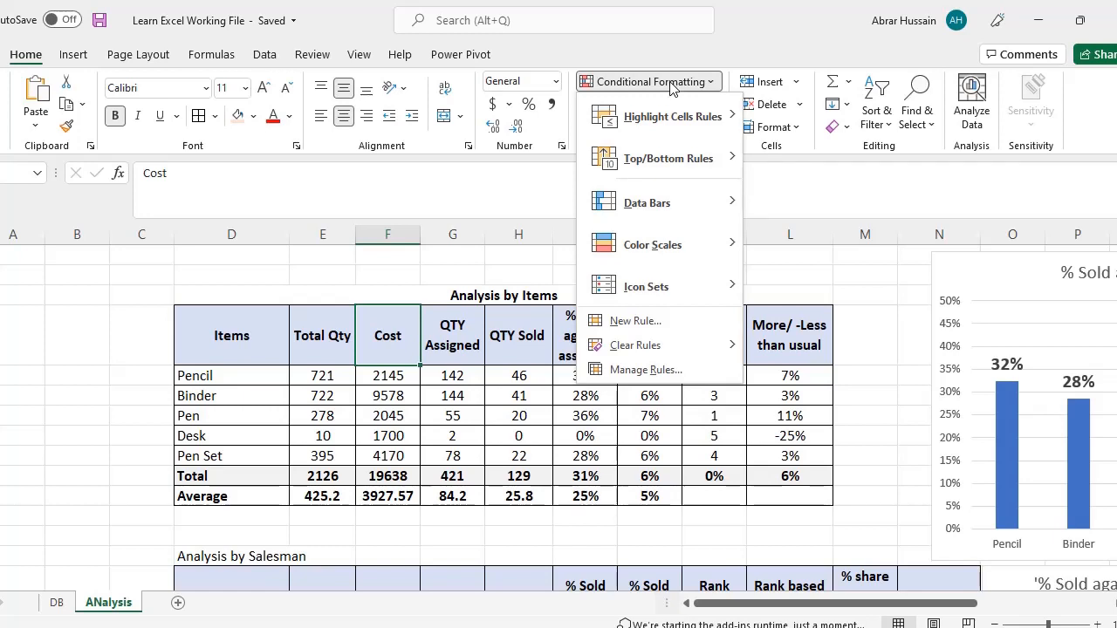
mouse_move(660, 118)
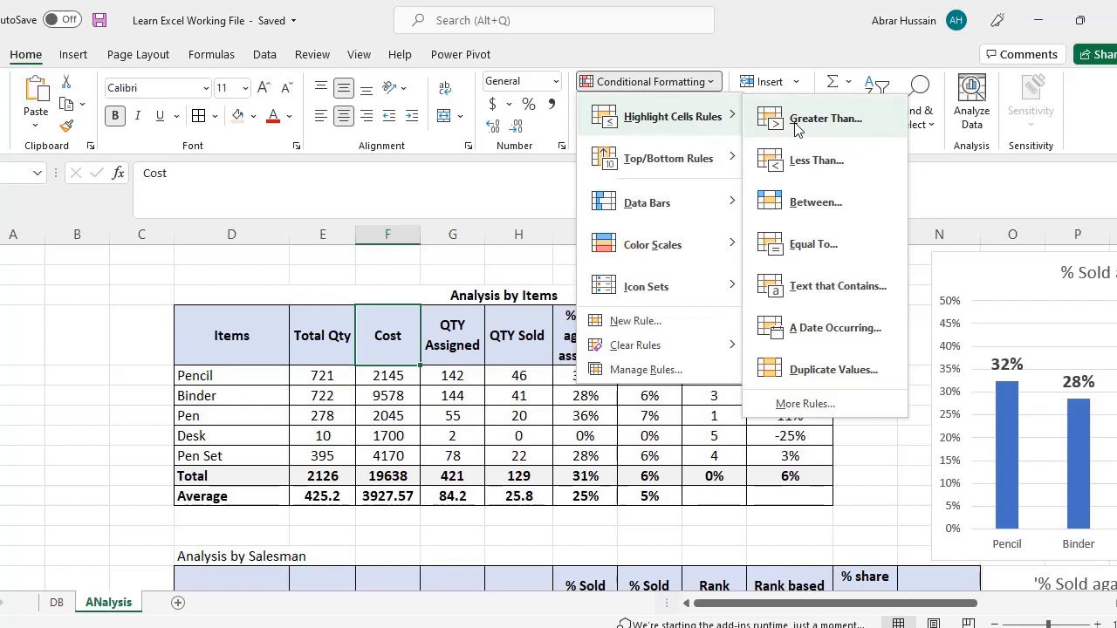
left_click(835, 128)
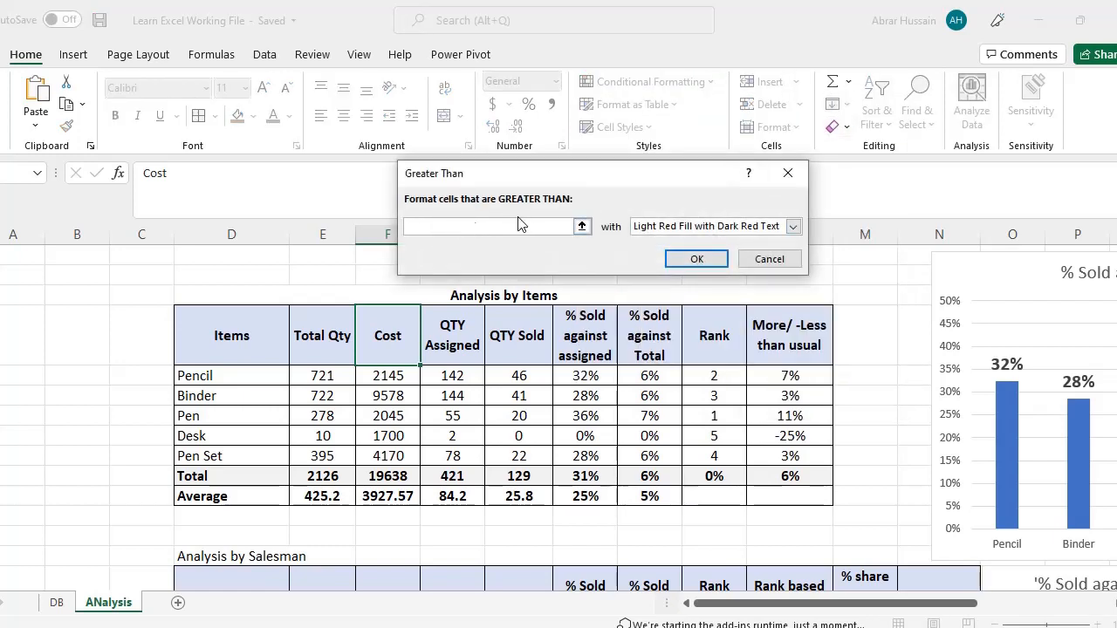
left_click(684, 228)
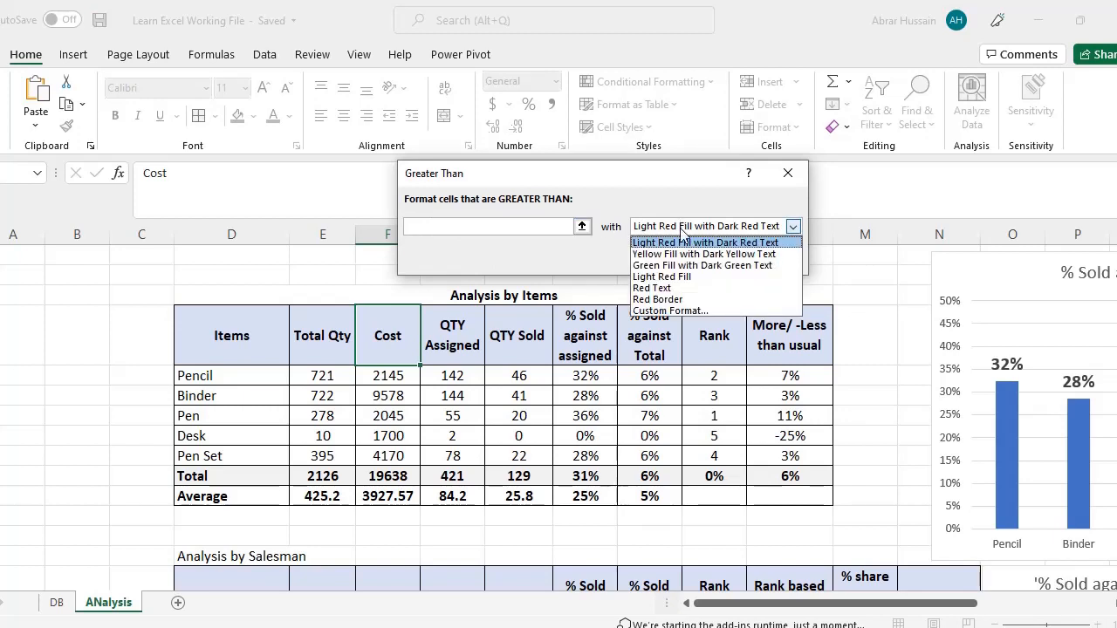
left_click(711, 242)
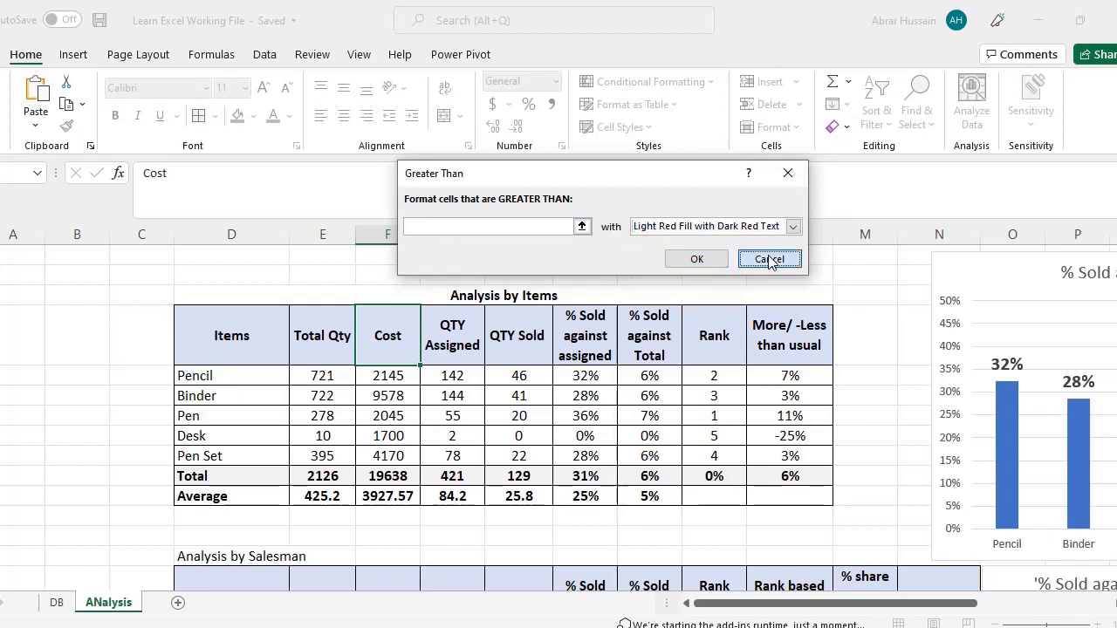
left_click(769, 259)
left_click(684, 81)
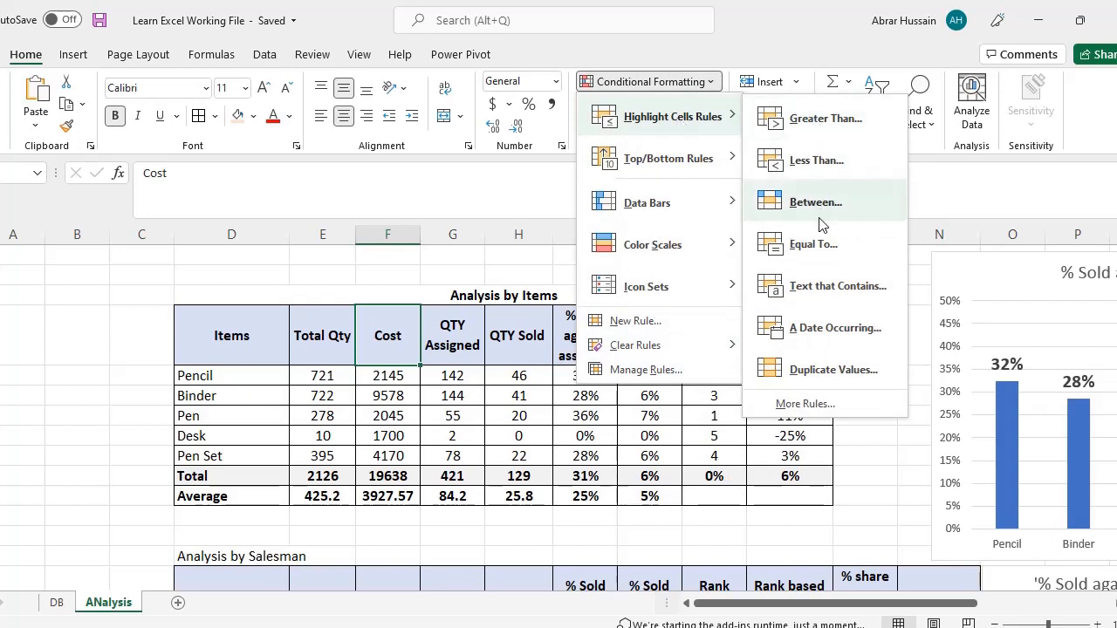
left_click(850, 289)
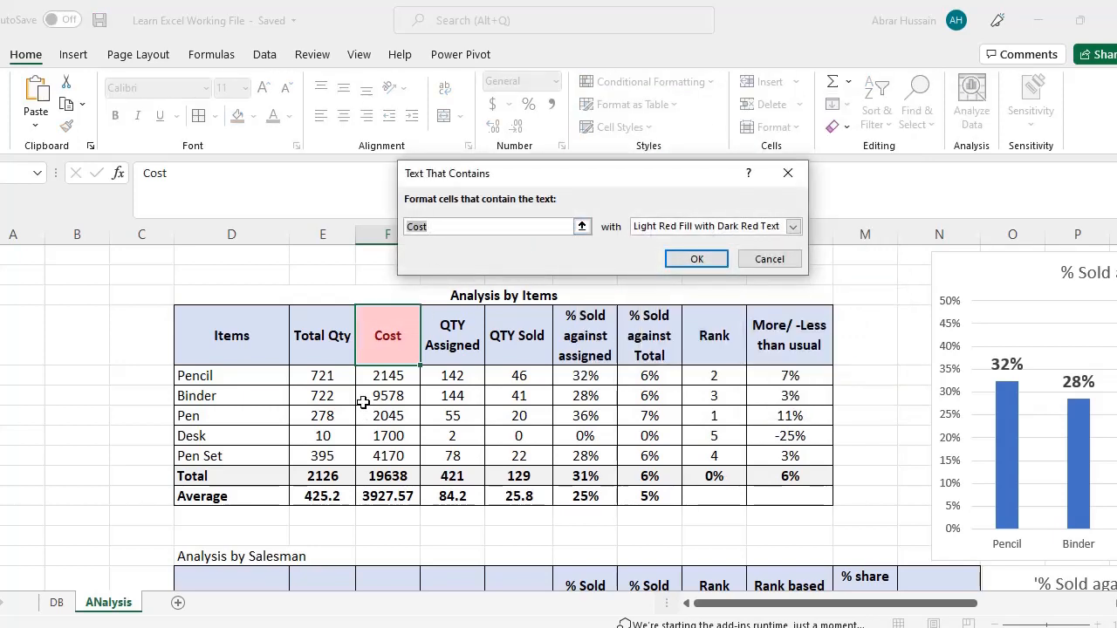
left_click(393, 338)
left_click_drag(209, 375, 210, 457)
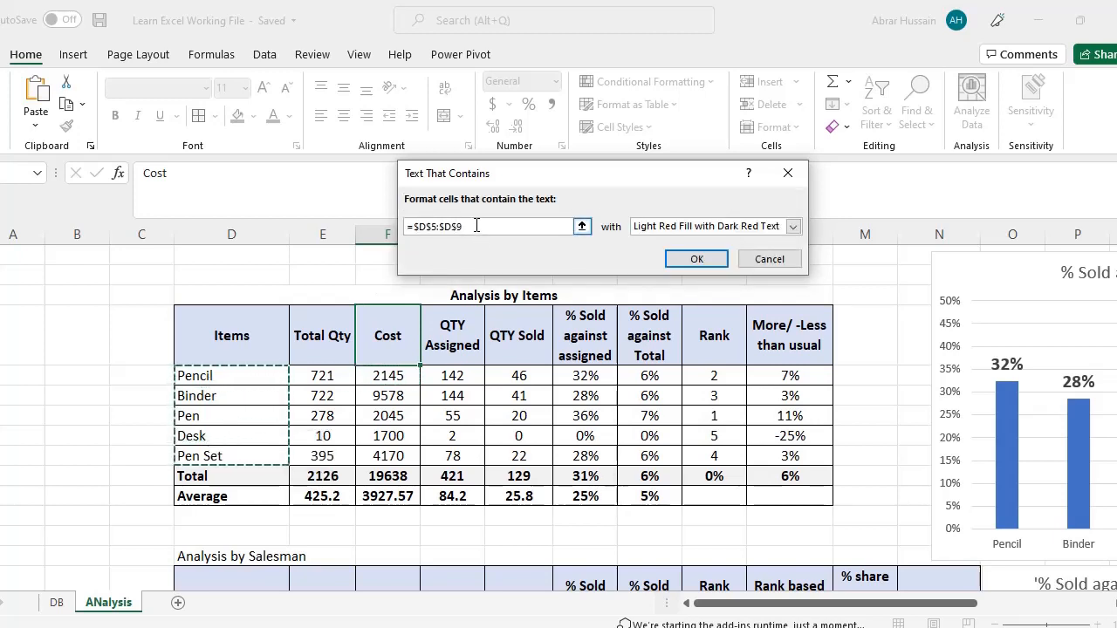
left_click_drag(476, 225, 391, 225)
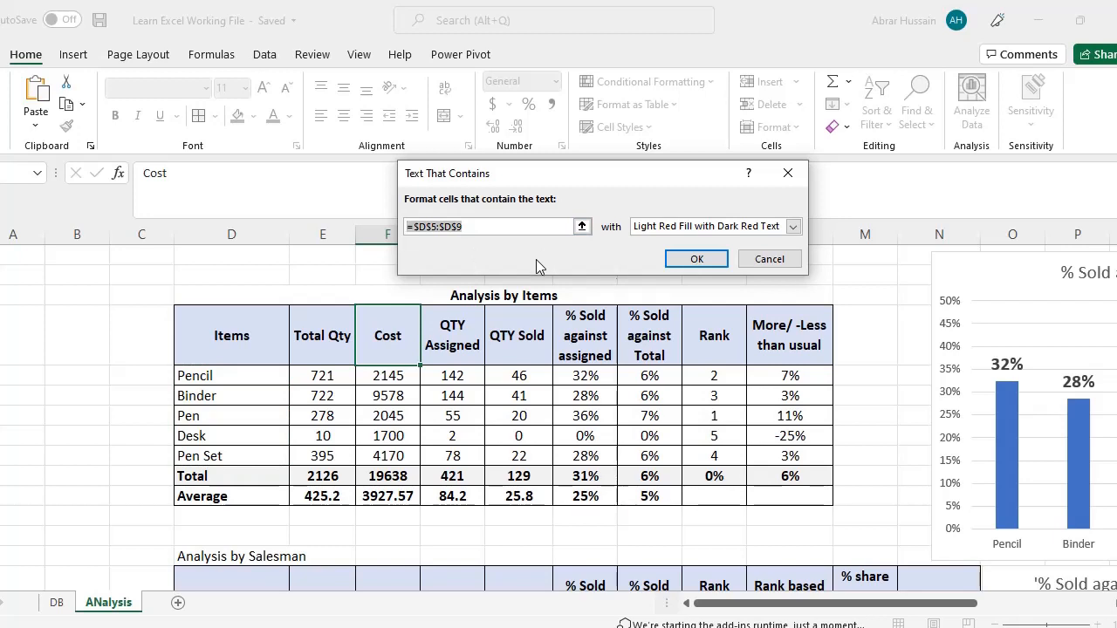
left_click(769, 259)
Look over the entries of the Items column on the DB sheet.
left_click(56, 603)
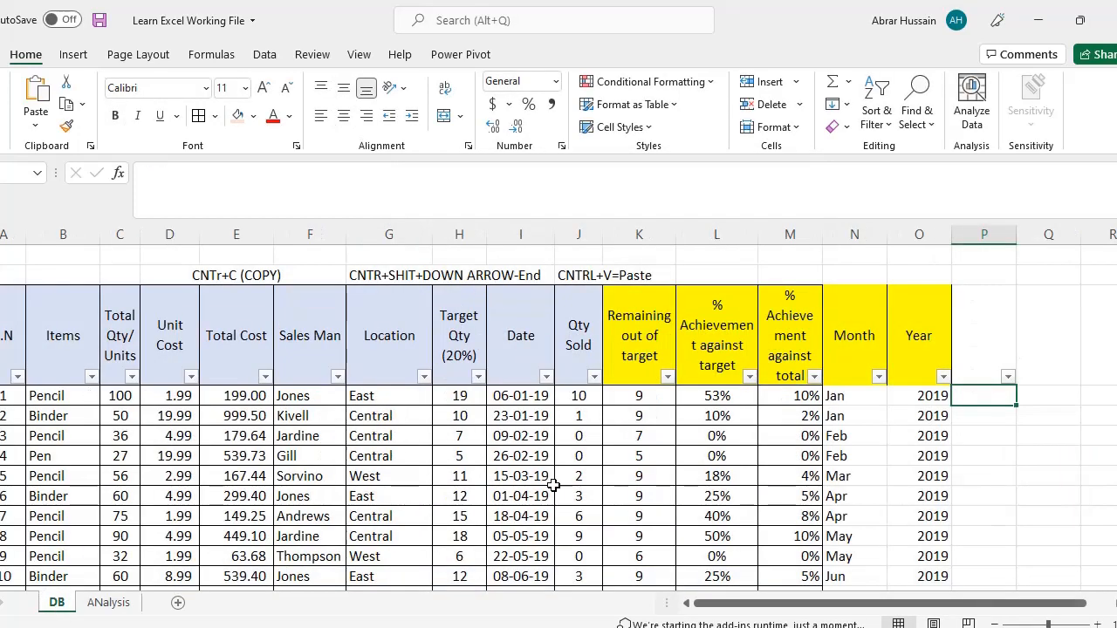
left_click(50, 345)
scroll(78, 438, "down", 6)
scroll(78, 439, "up", 6)
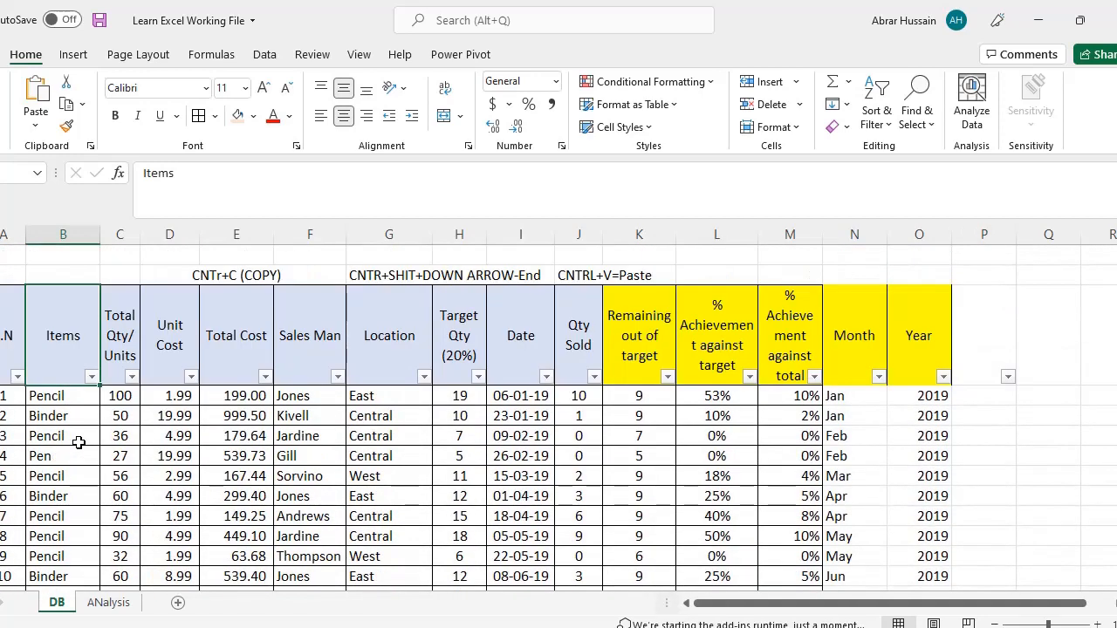
Highlight all Items entries on the DB sheet that contain the text "Pe" with Light Red Fill with Dark Red Text.
left_click(53, 393)
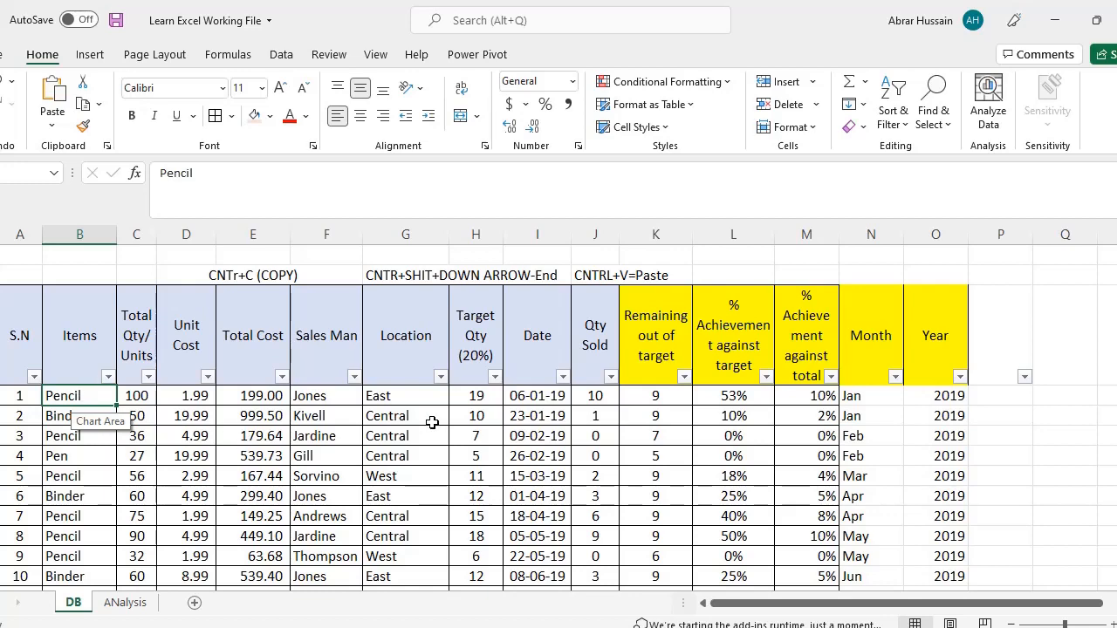
key("ctrl+shift+Down")
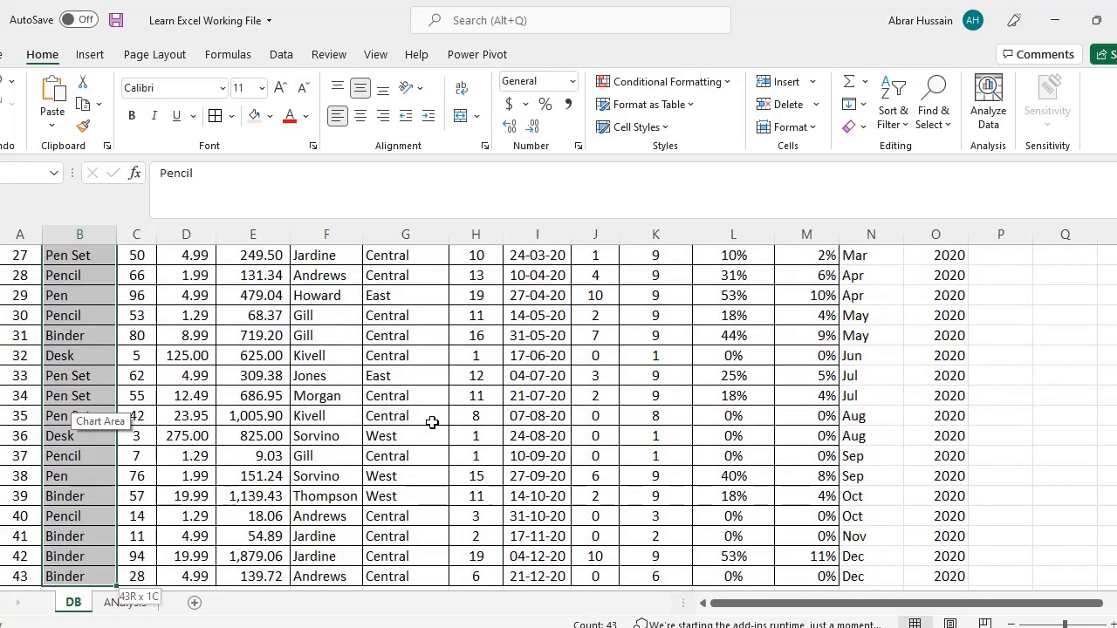
left_click(661, 81)
mouse_move(670, 116)
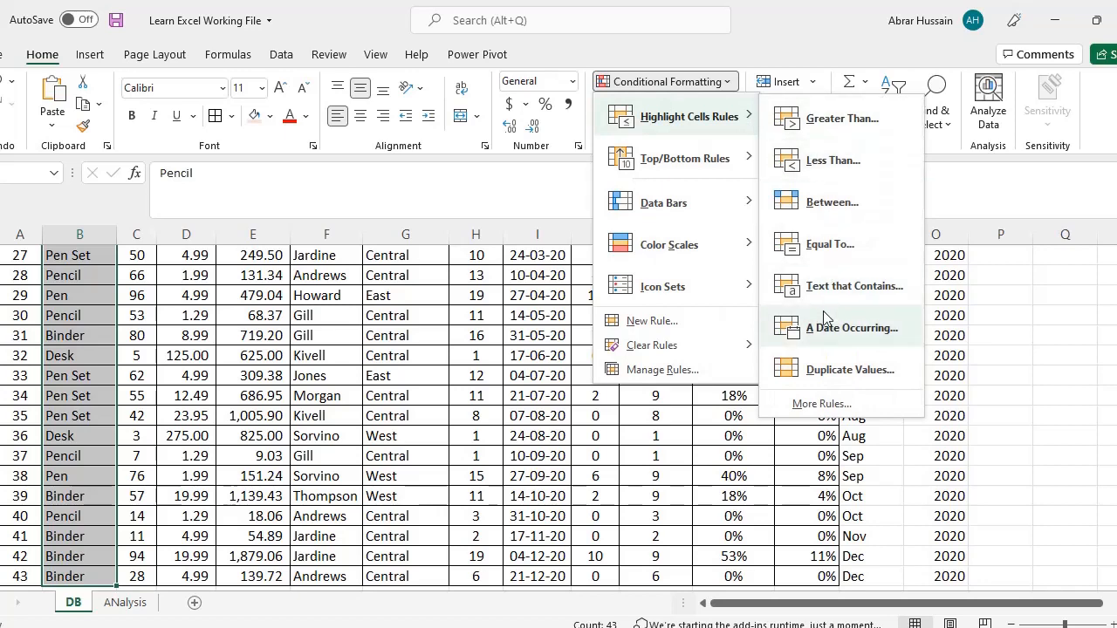
left_click(840, 292)
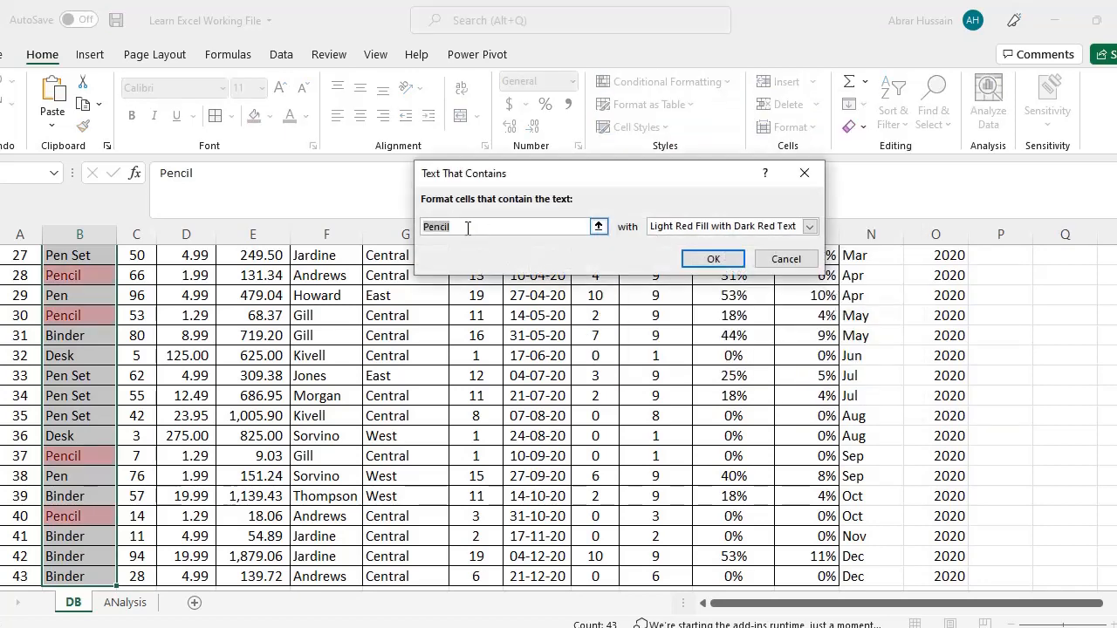
type("Pe")
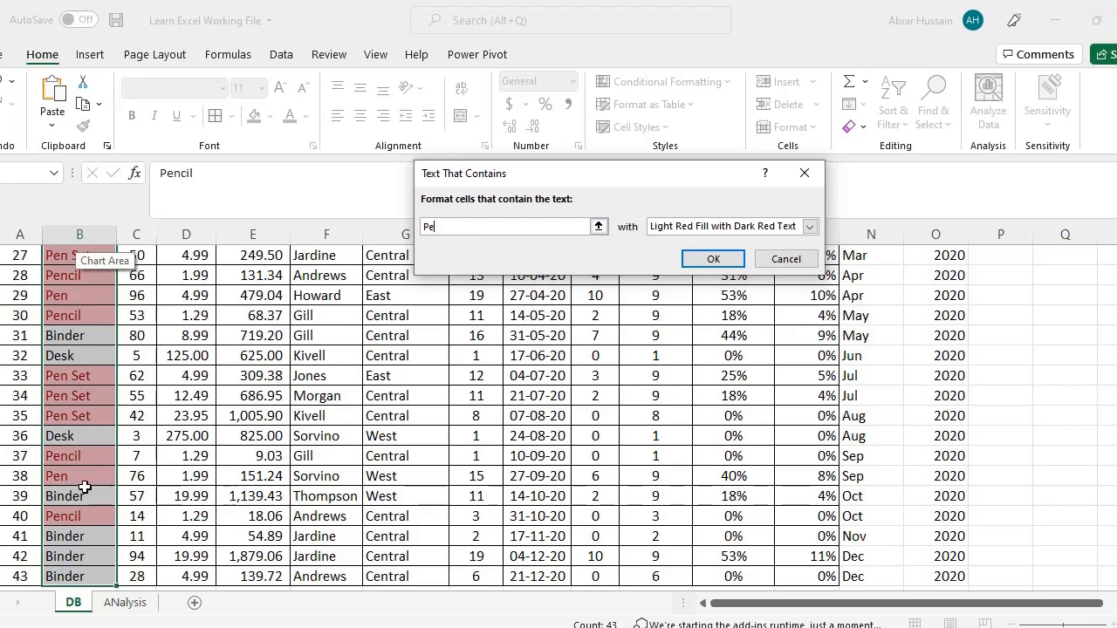
left_click(755, 226)
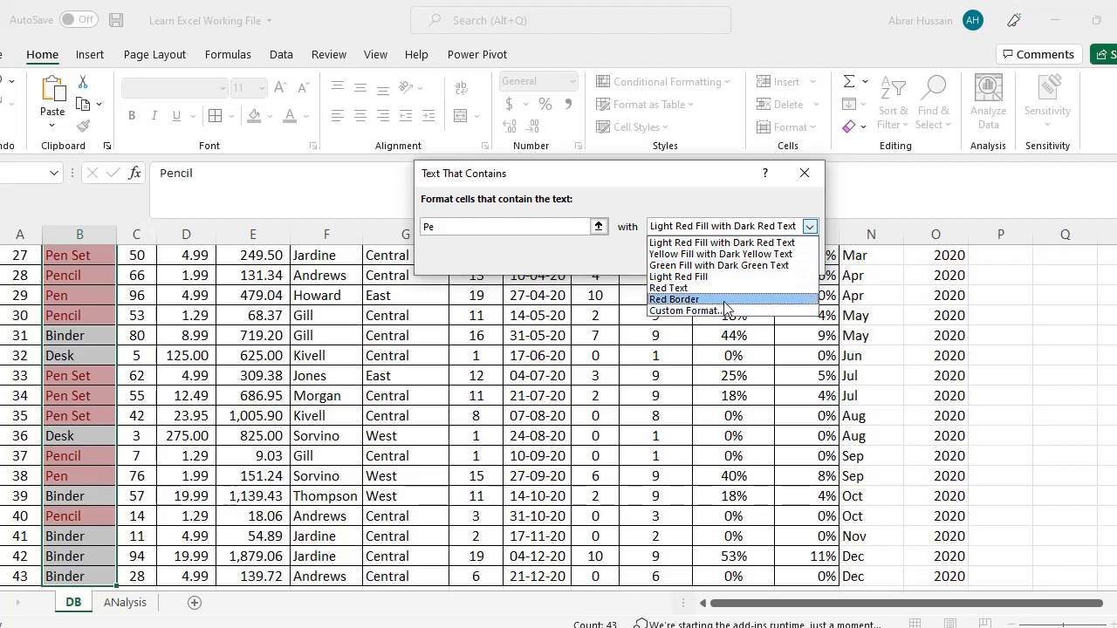
left_click(731, 243)
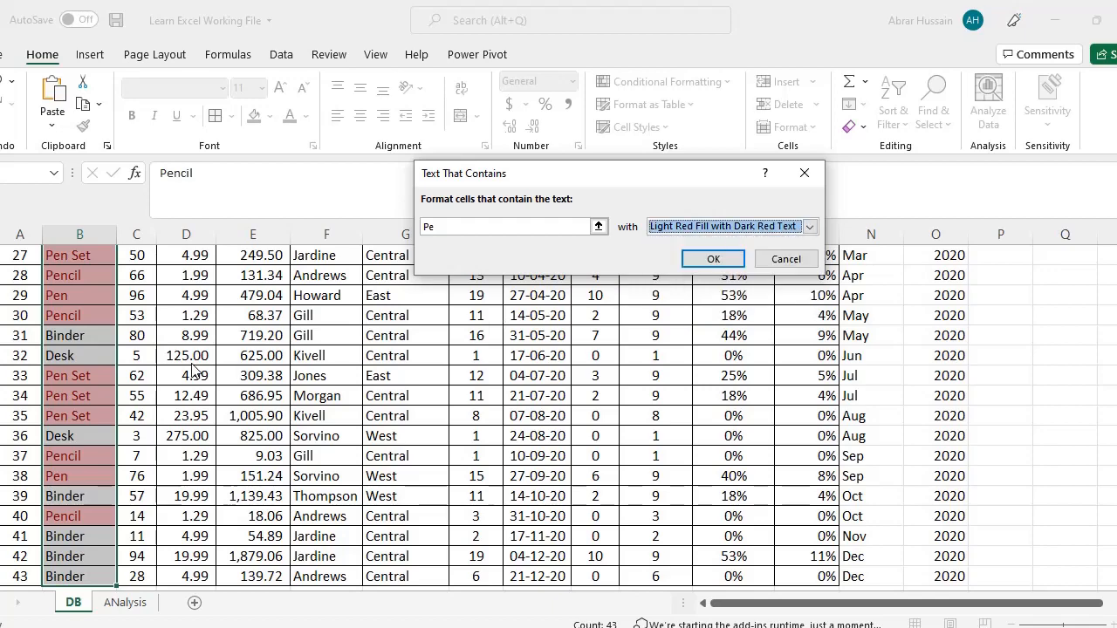
left_click(713, 259)
left_click(87, 317)
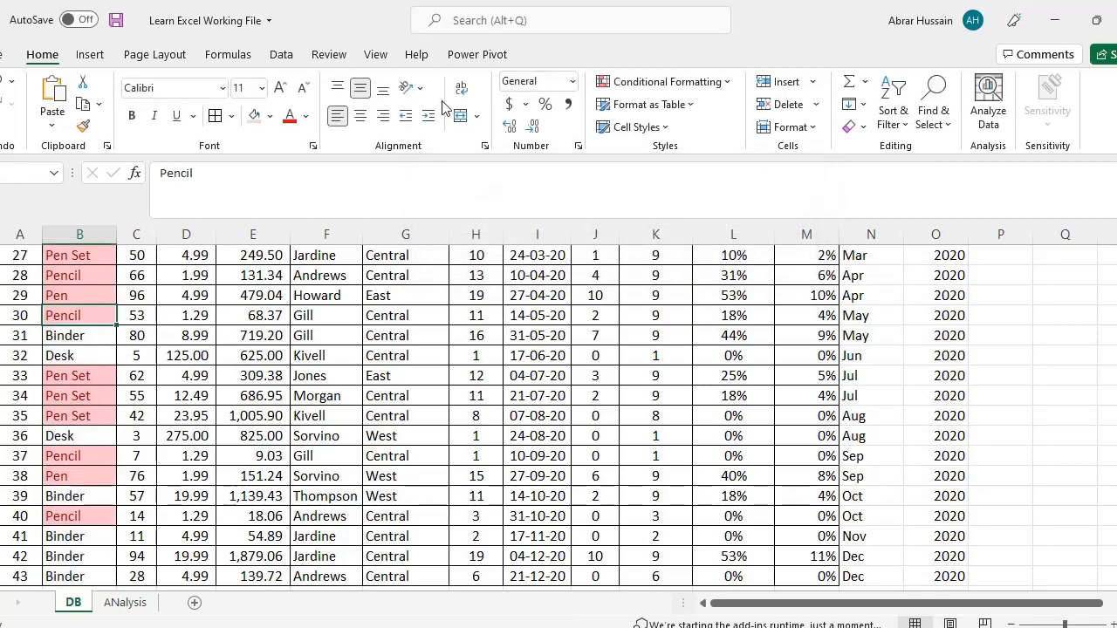
Filter the Items column by the light red cell color, look through the filtered rows, and clear the filter.
key("ctrl+Up")
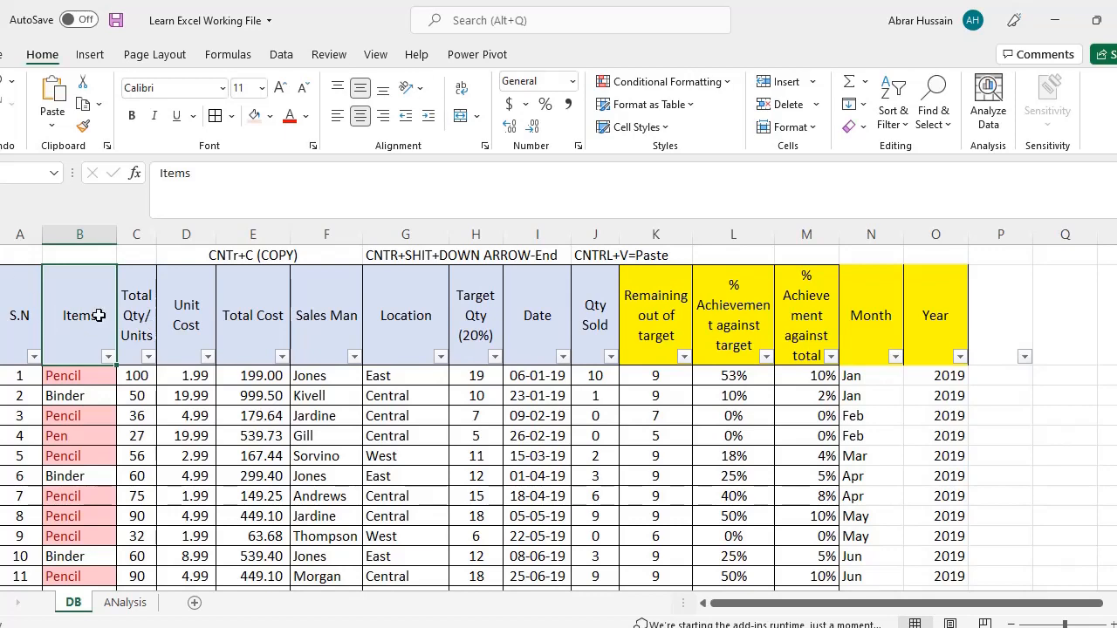
left_click(108, 357)
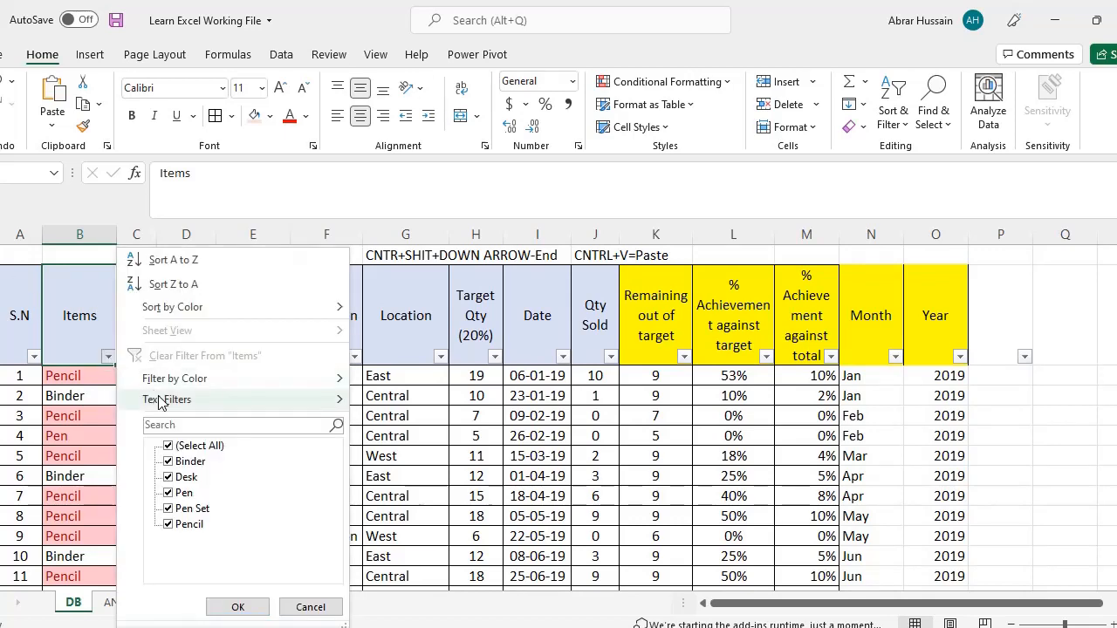
mouse_move(175, 379)
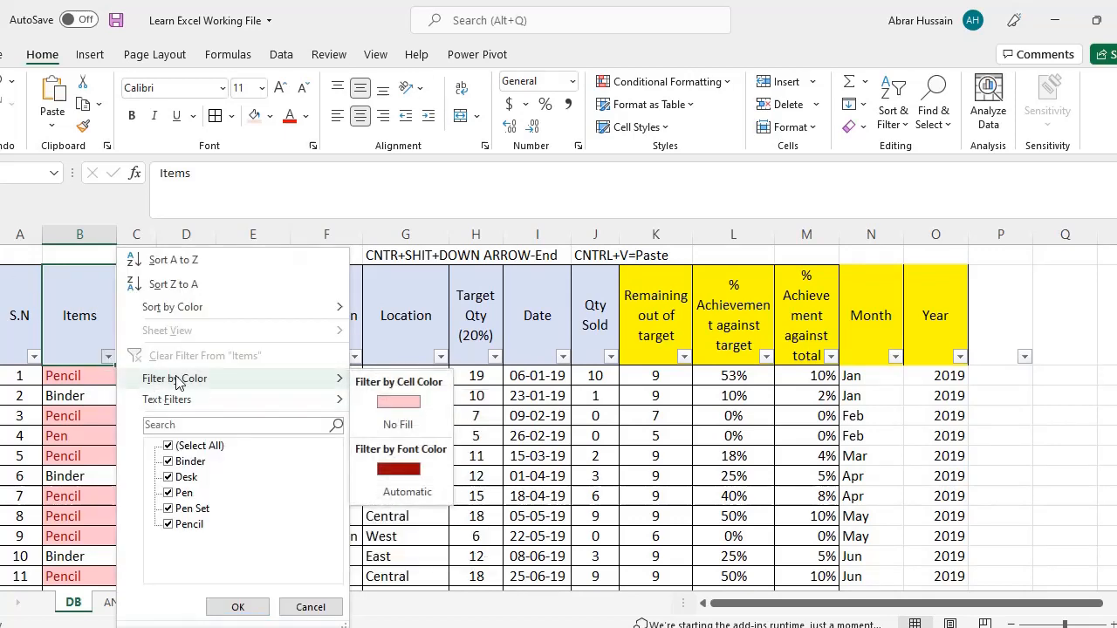
left_click(404, 405)
scroll(87, 411, "down", 6)
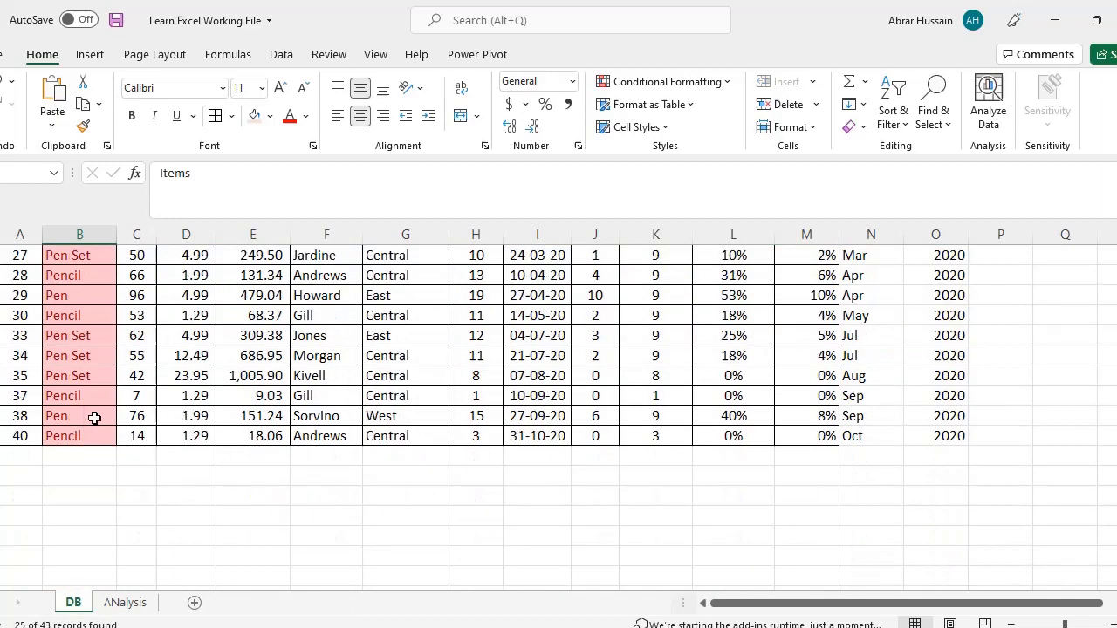
scroll(90, 410, "up", 5)
scroll(90, 410, "up", 1)
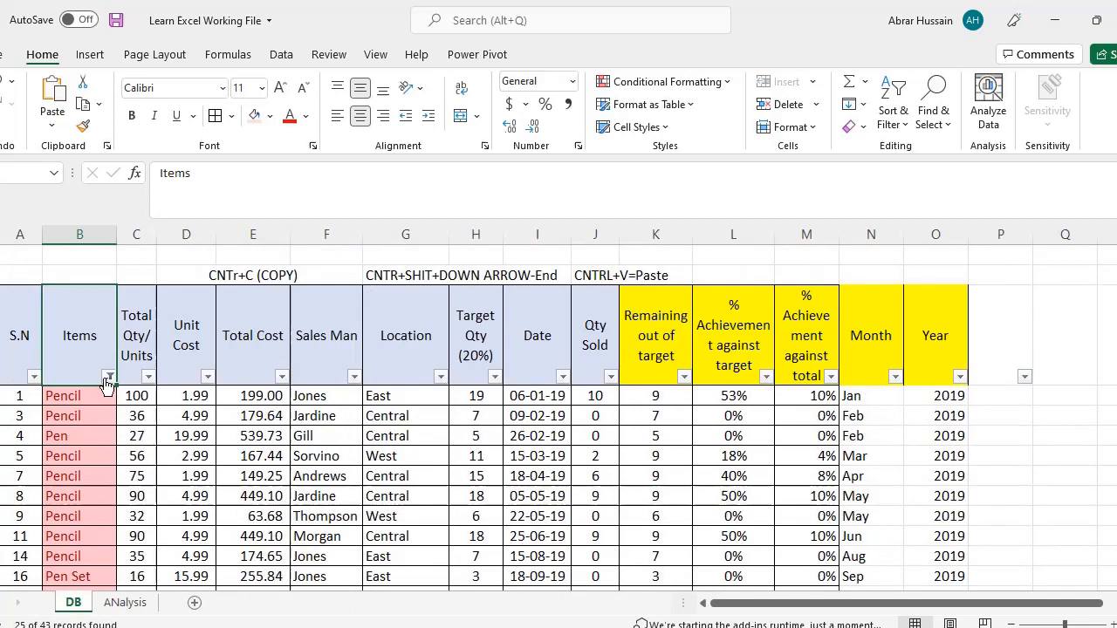
left_click(104, 377)
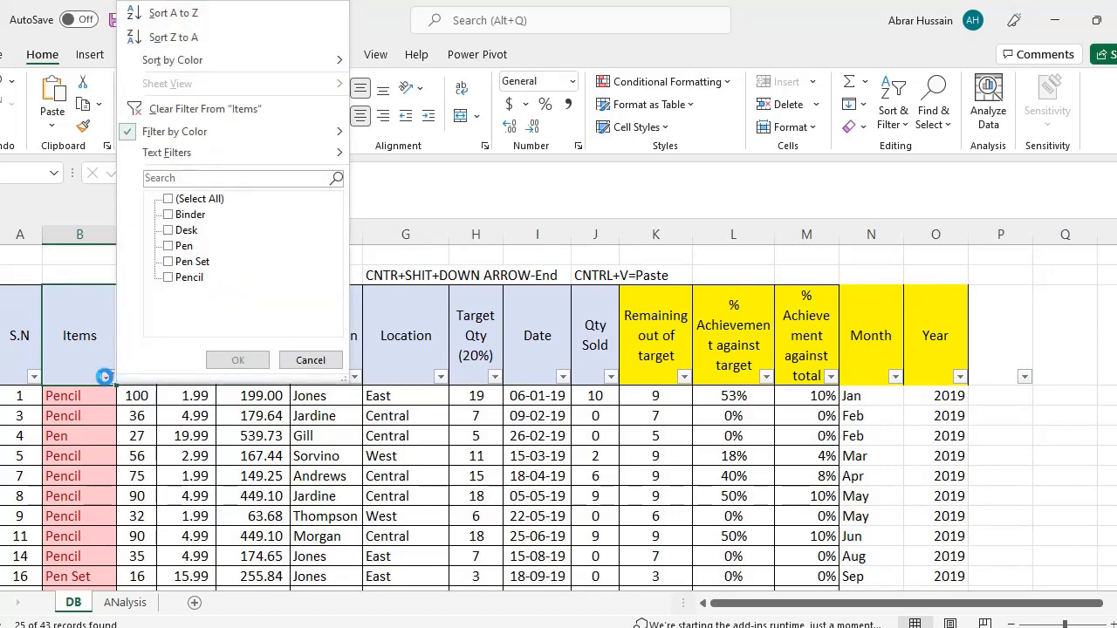
left_click(278, 109)
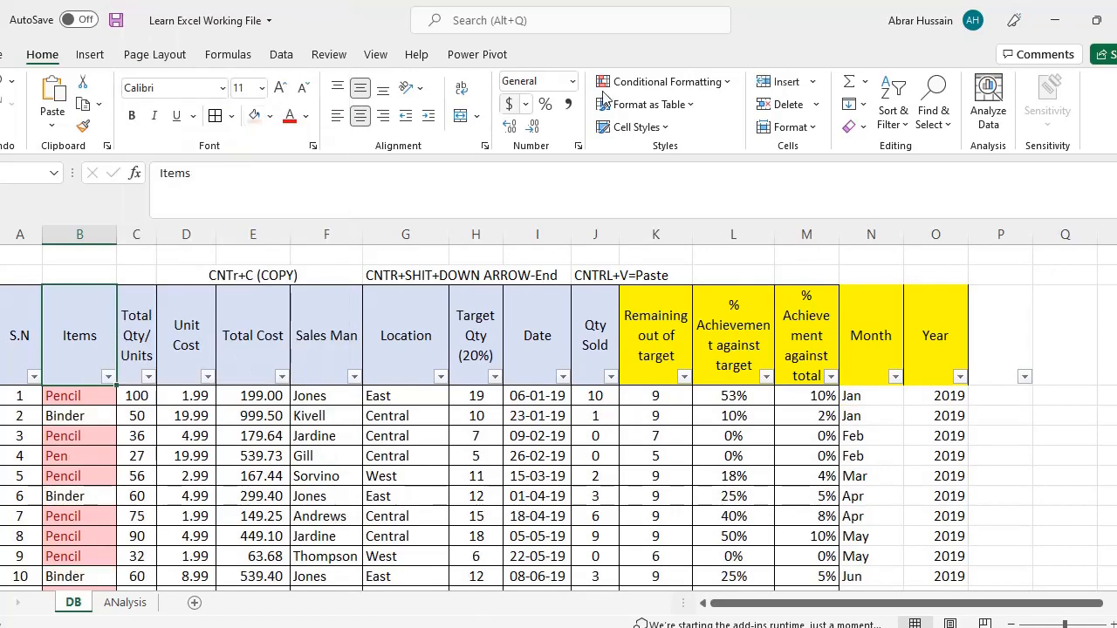
Examine the text filter and color filter options available for the Items column without applying any.
left_click(107, 377)
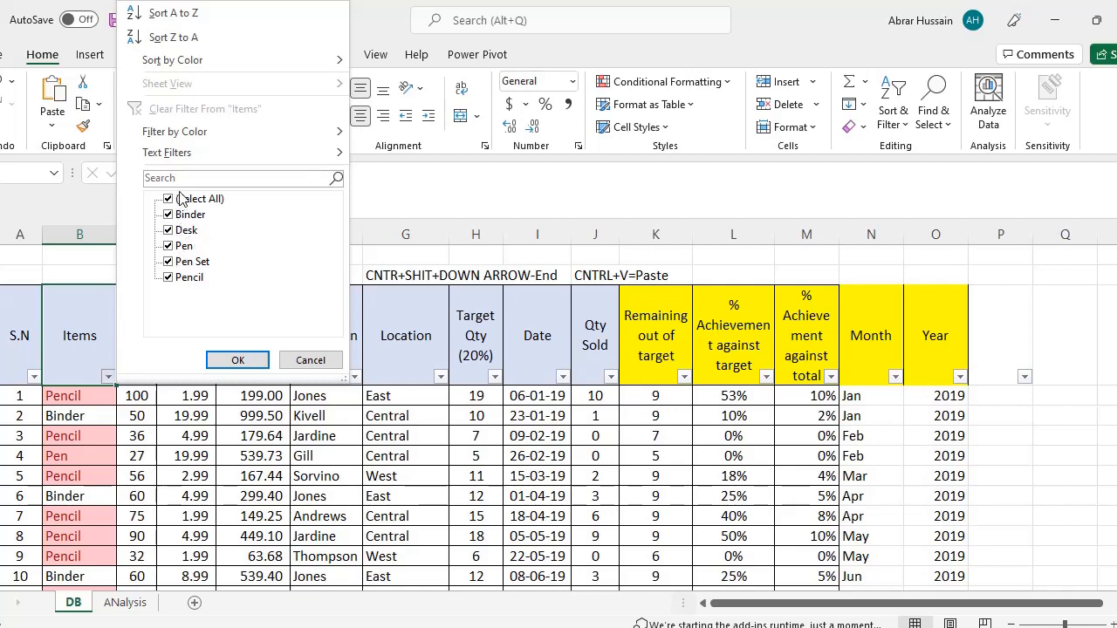
mouse_move(158, 154)
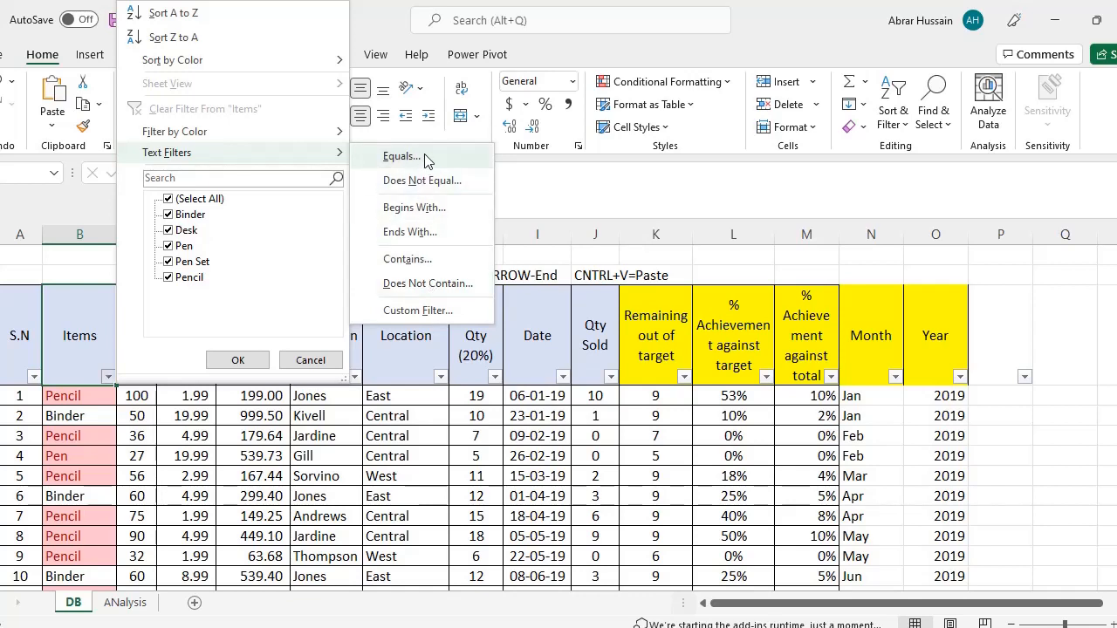
mouse_move(295, 137)
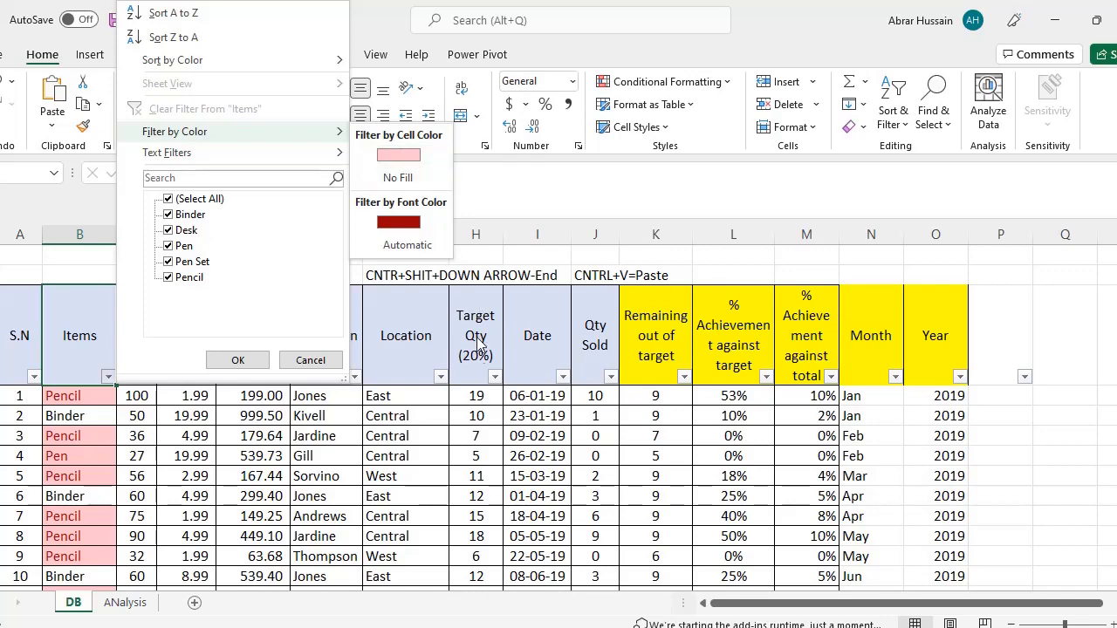
left_click(484, 417)
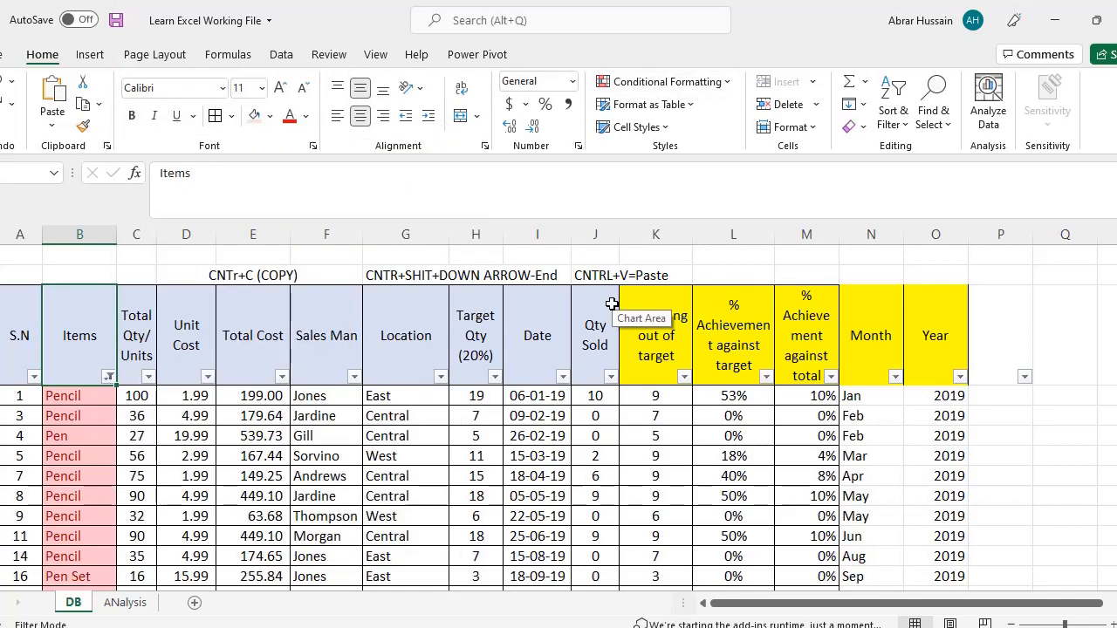
Undo the color filtering and the text highlighting of the Items column.
key("Down")
key("ctrl+shift+Down")
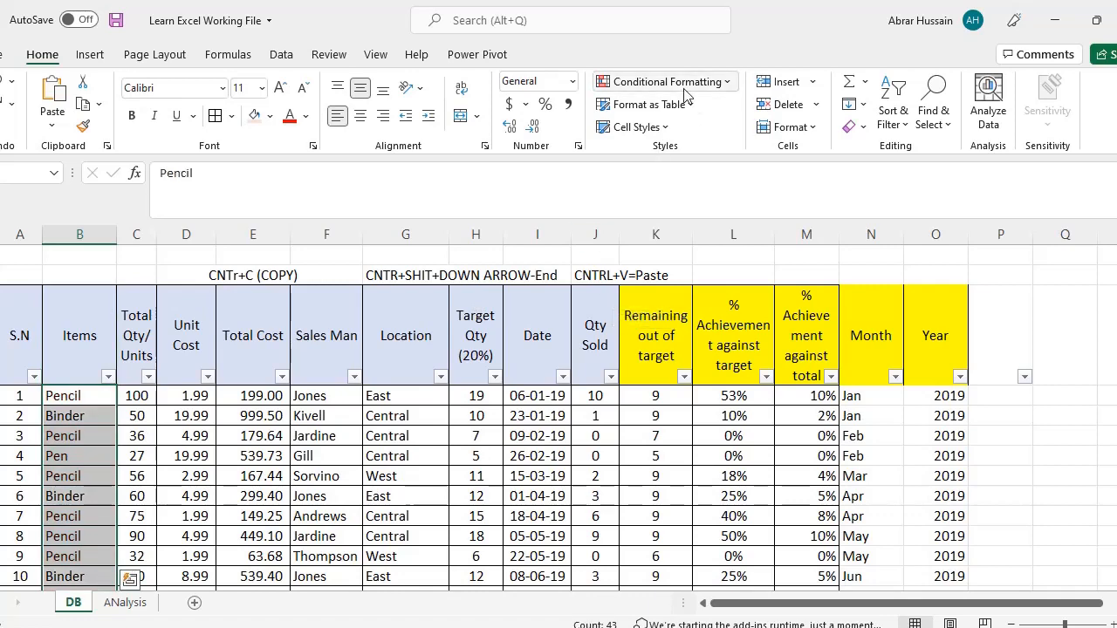
left_click(406, 341)
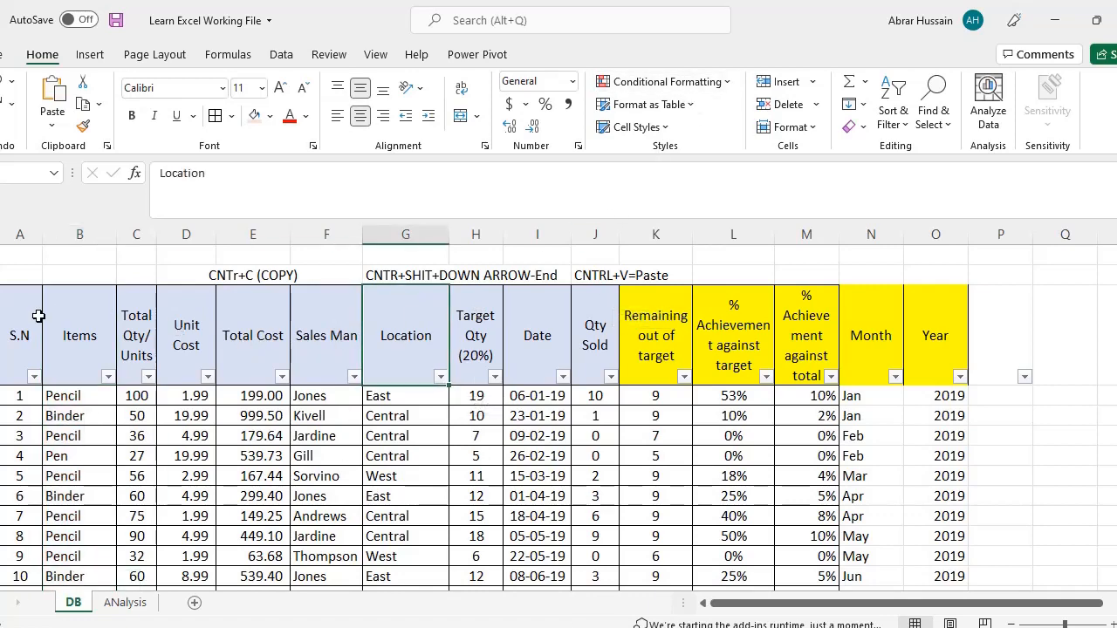
left_click(87, 349)
left_click(261, 344)
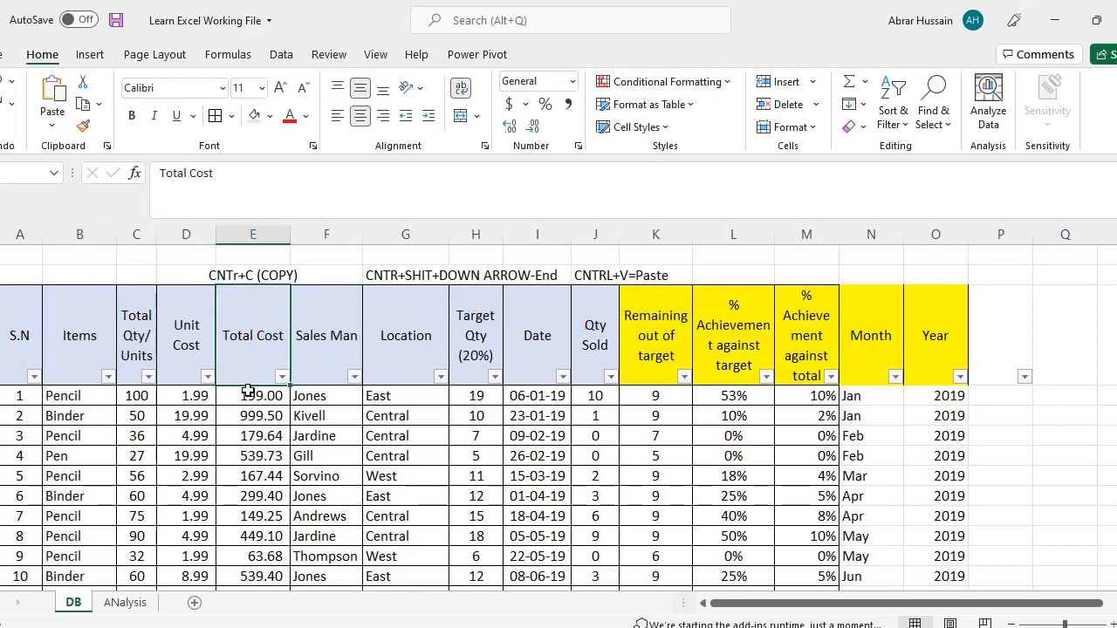
On the ANalysis sheet, try a Greater Than 30% highlight rule on the items' % Sold against assigned values.
left_click(131, 603)
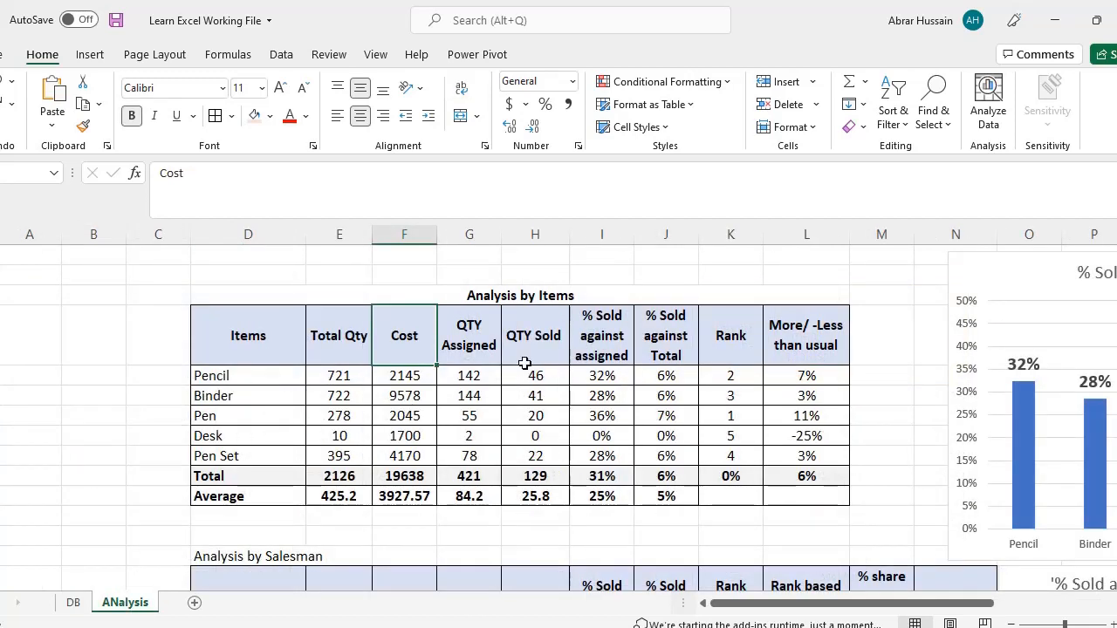
left_click(340, 340)
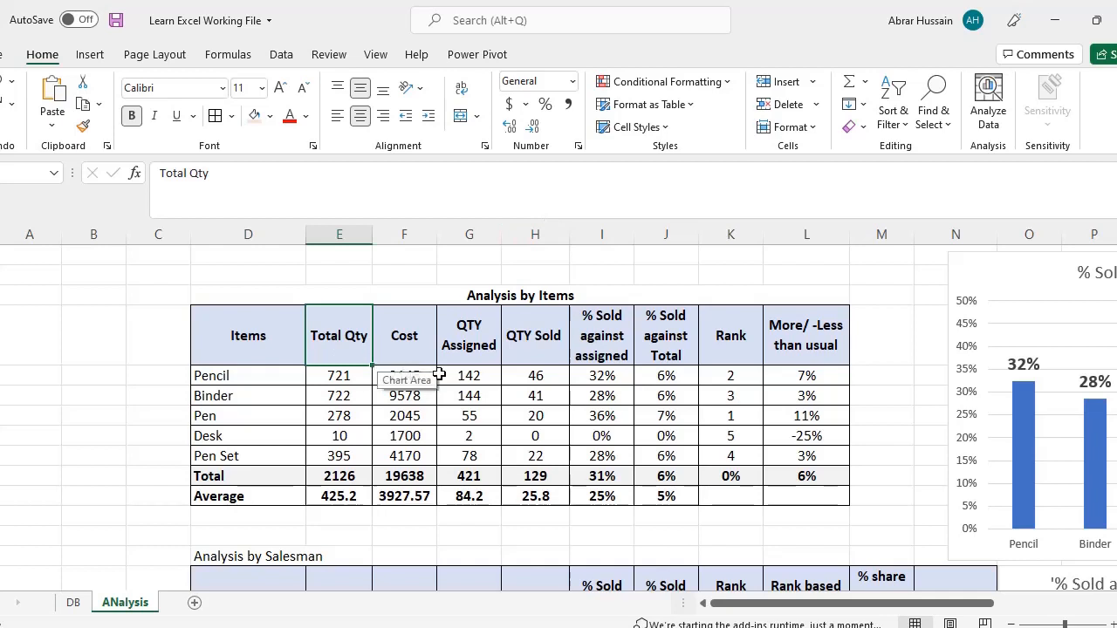
left_click(601, 375)
left_click_drag(600, 375, 601, 454)
left_click(655, 81)
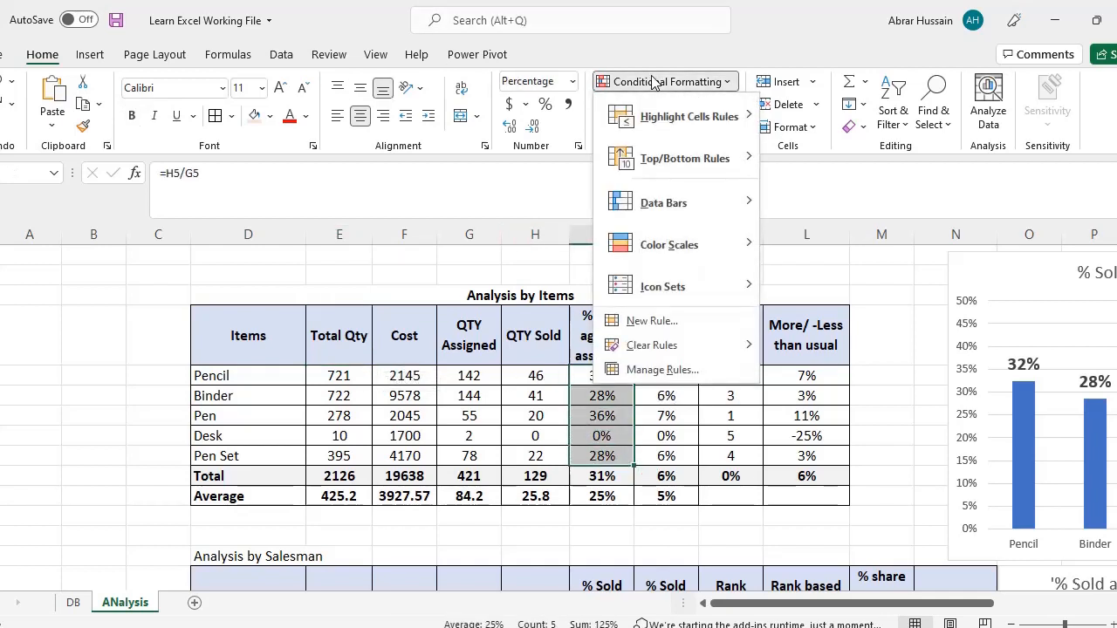
mouse_move(661, 115)
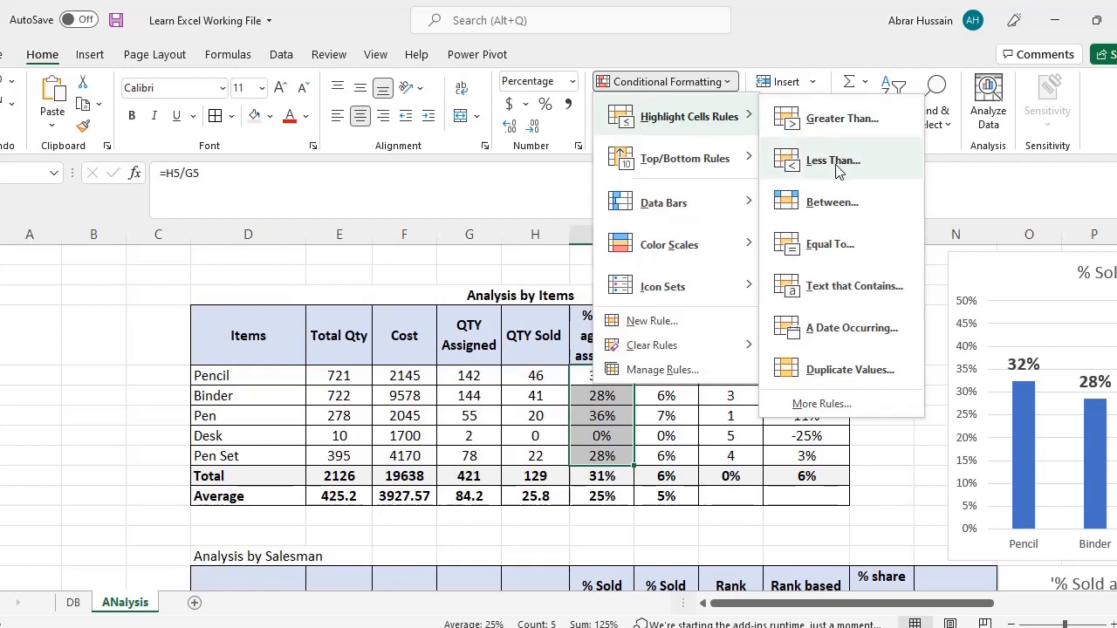
left_click(846, 119)
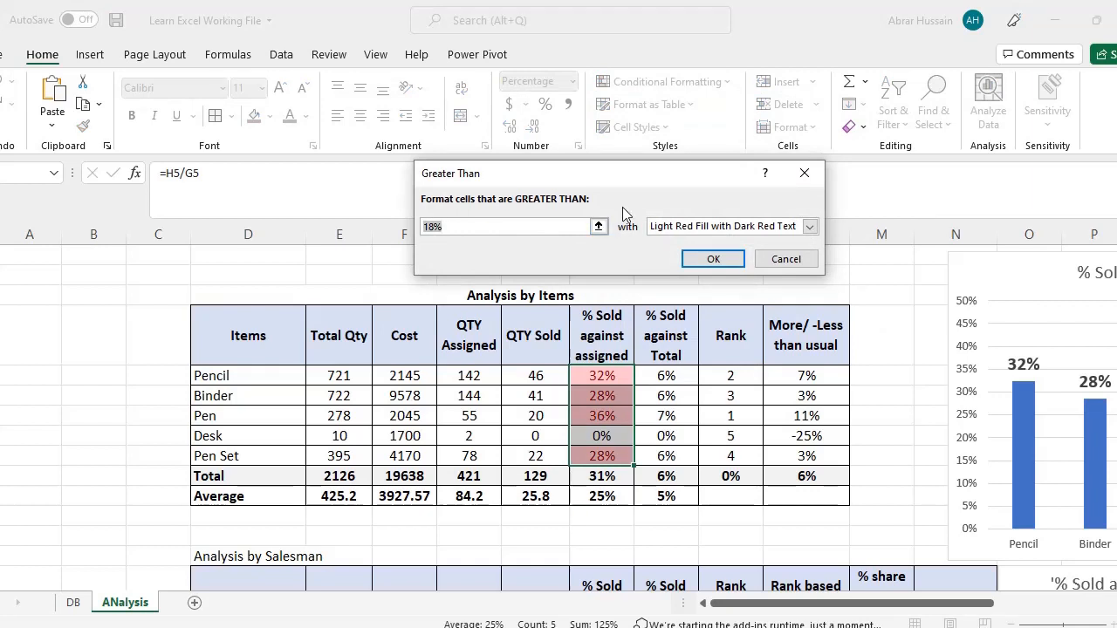
type("50")
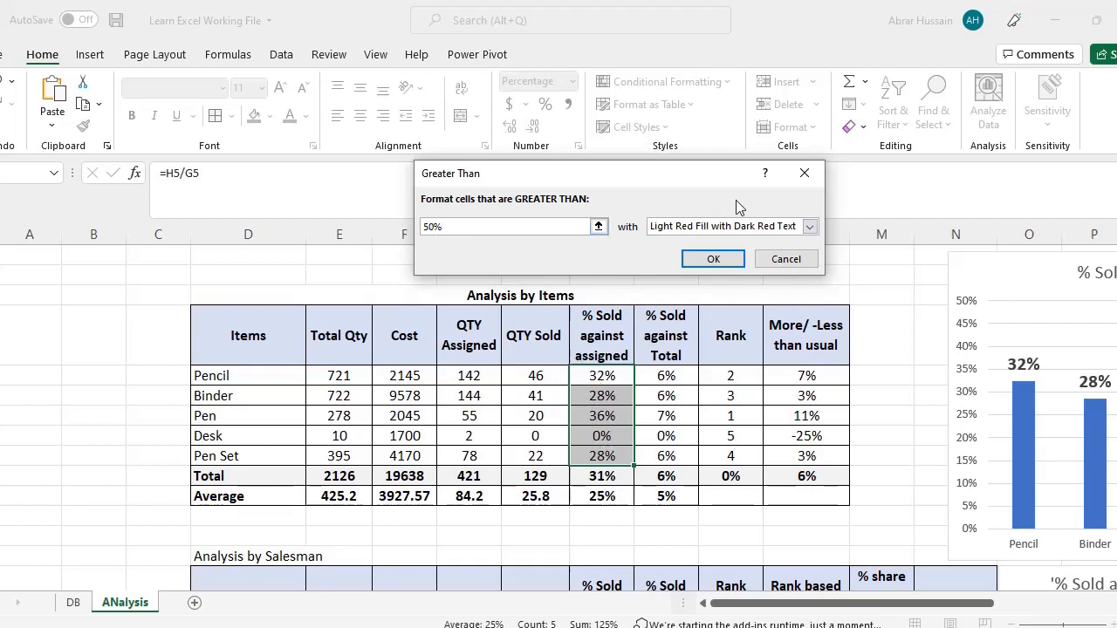
key("BackSpace")
type("3")
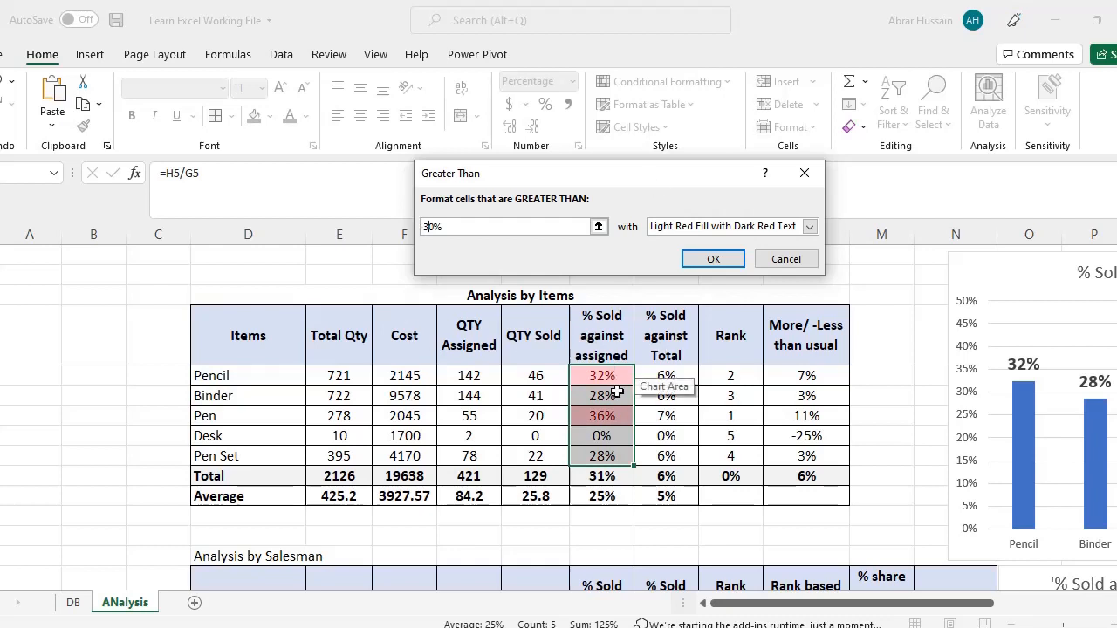
Preview the rule with Yellow Fill with Dark Yellow Text, Green Fill with Dark Green Text, and Light Red Fill.
left_click(673, 230)
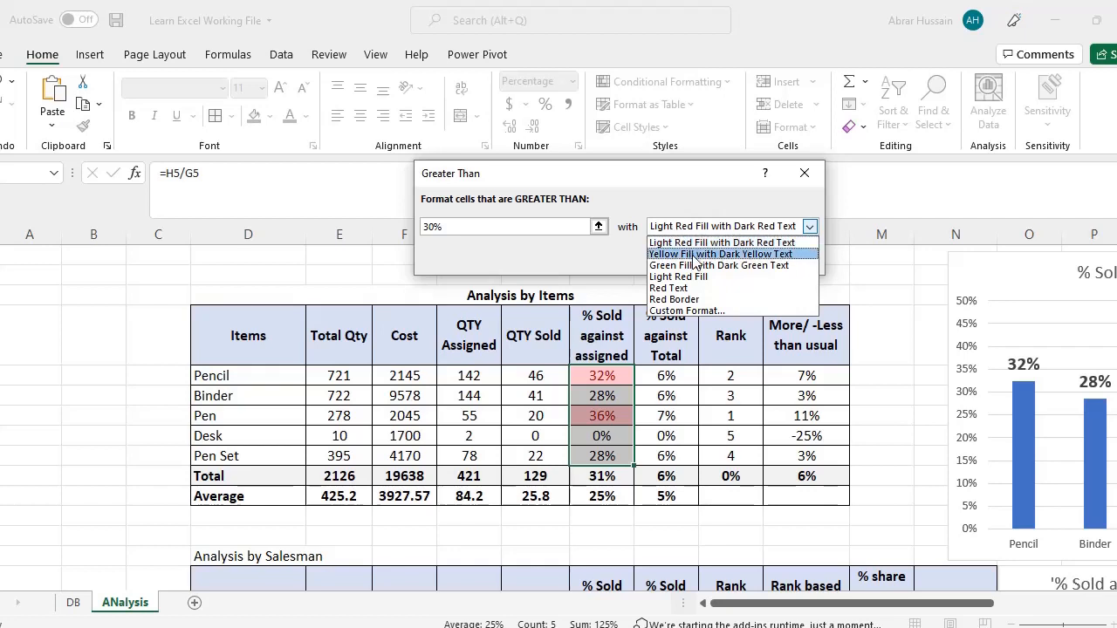
left_click(698, 254)
left_click(684, 229)
left_click(695, 265)
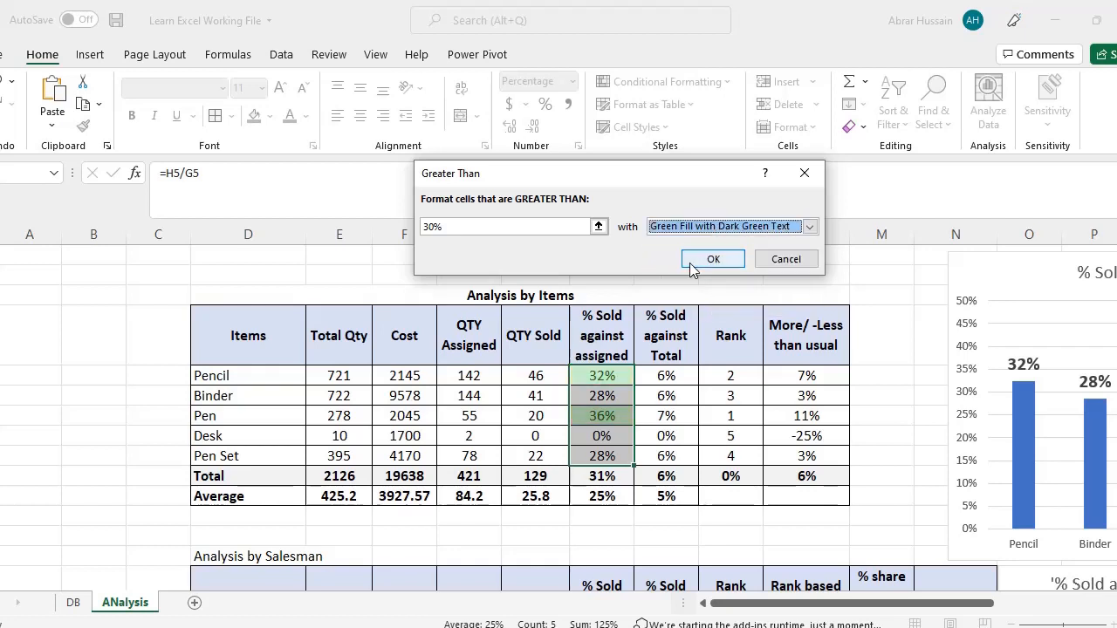
left_click(678, 231)
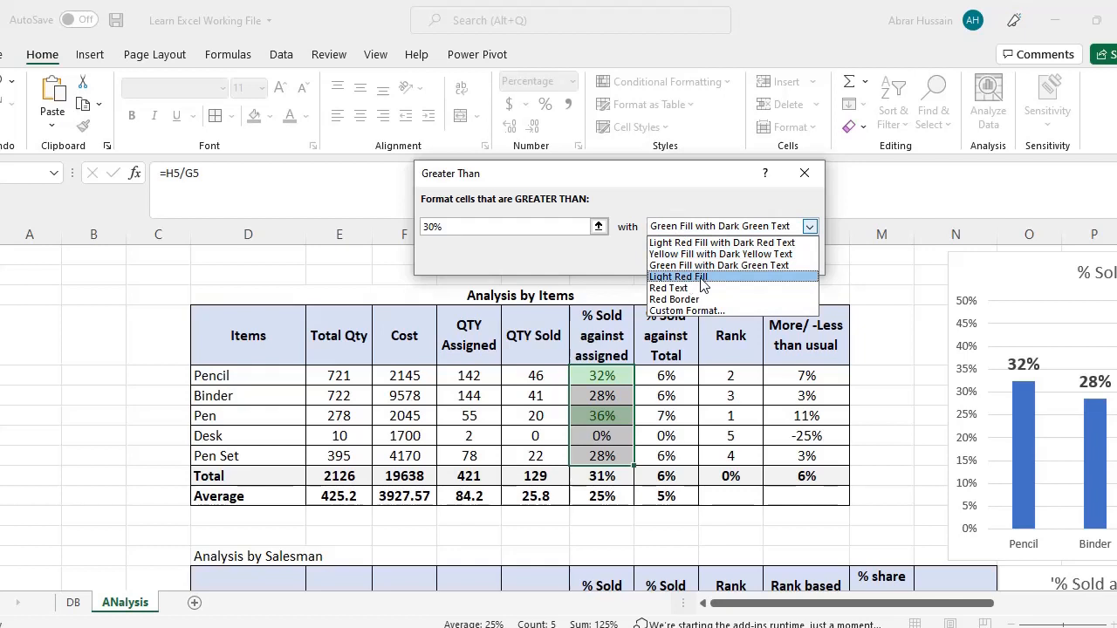
left_click(688, 277)
Try a custom format for the rule with an outline border and bold font, reviewing the fill and number options.
left_click(679, 226)
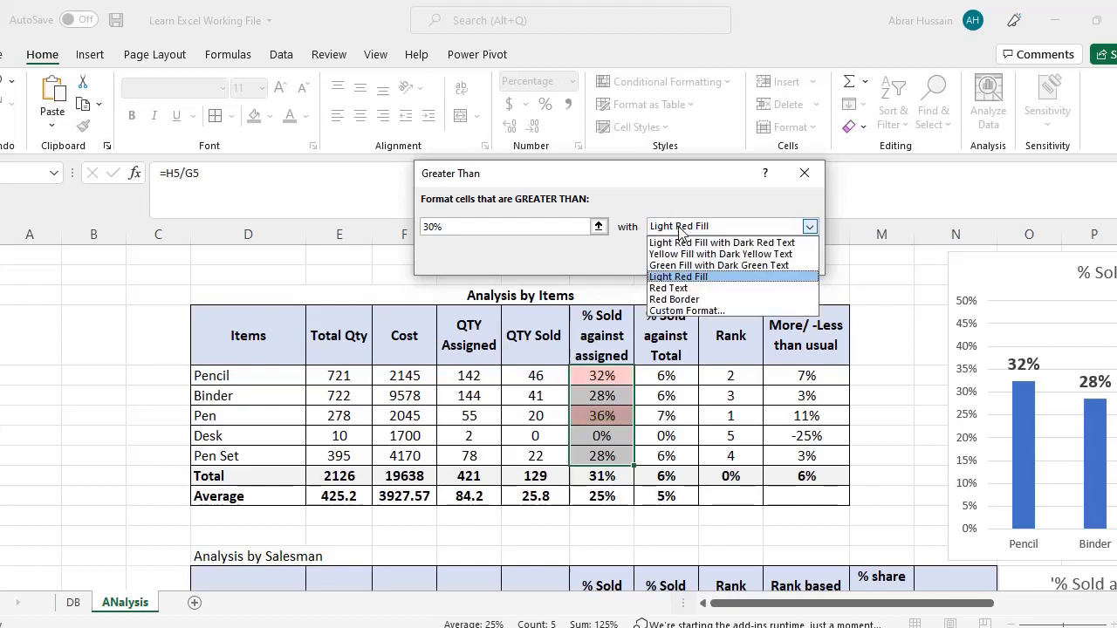
left_click(685, 311)
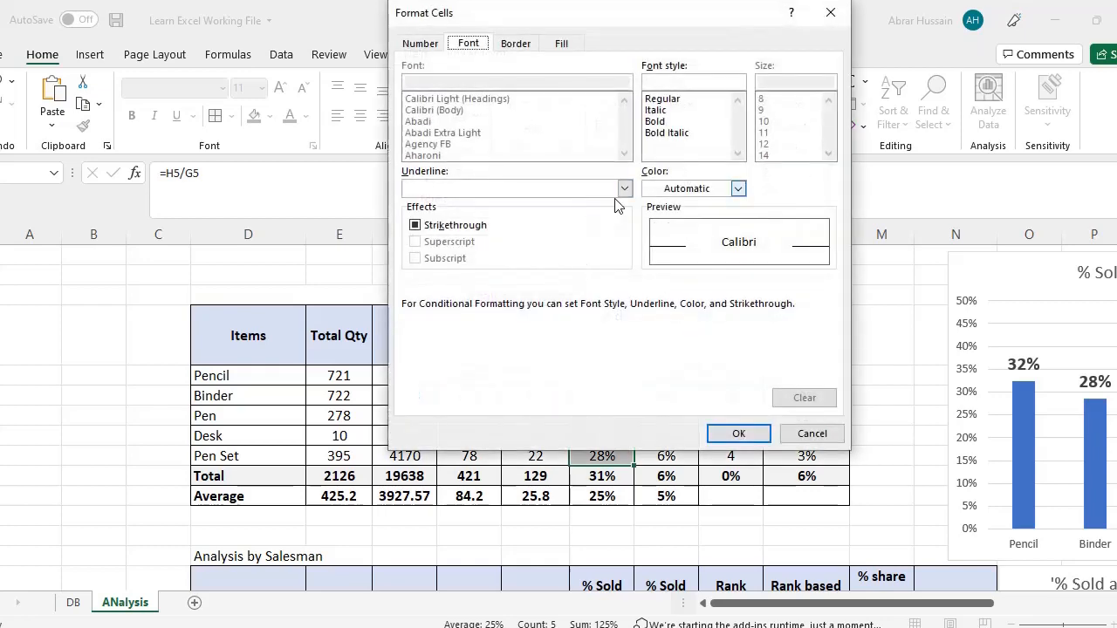
left_click(516, 43)
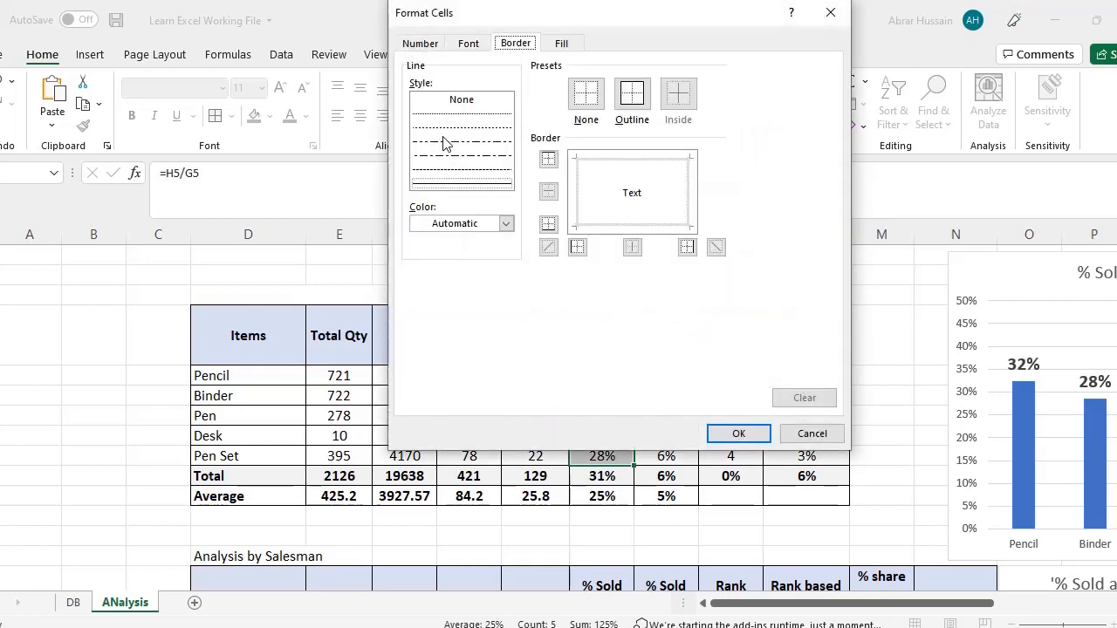
left_click(631, 94)
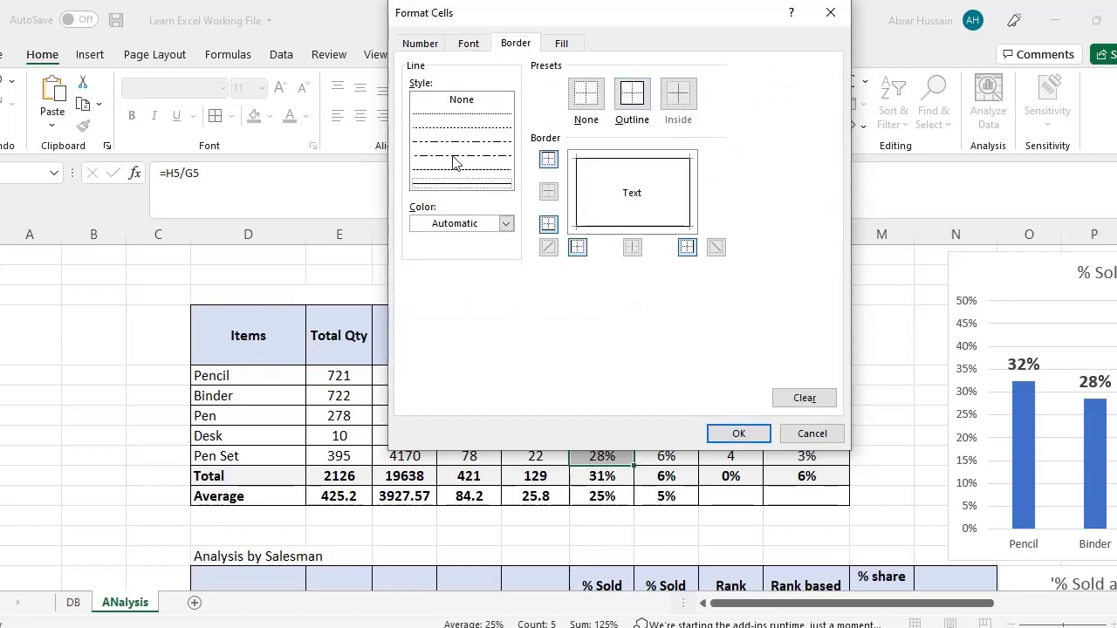
left_click(467, 45)
left_click(657, 122)
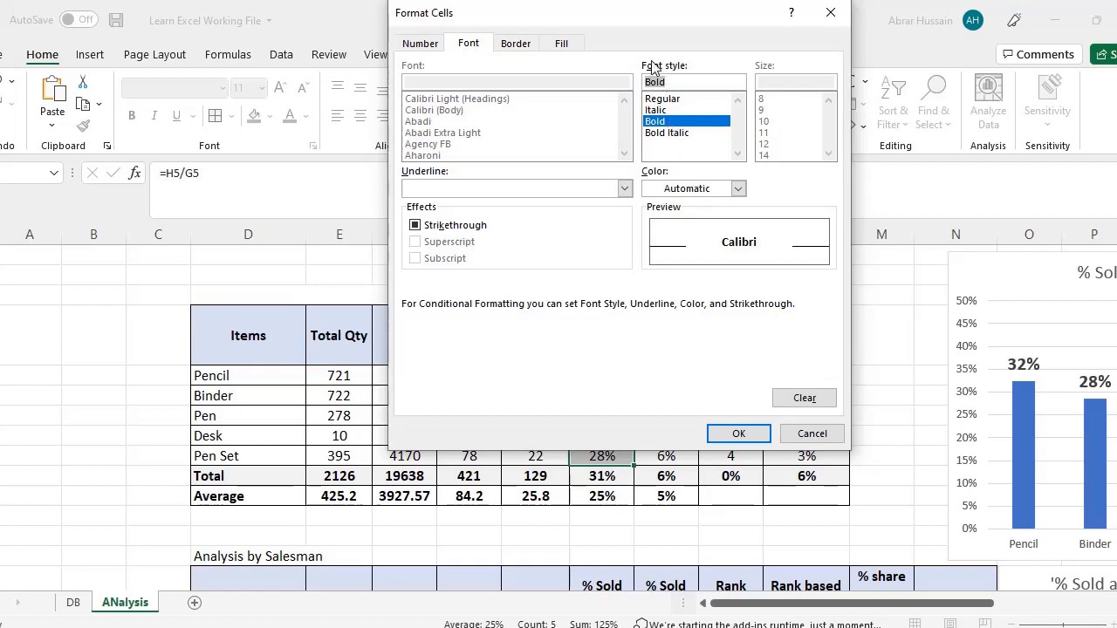
left_click(563, 46)
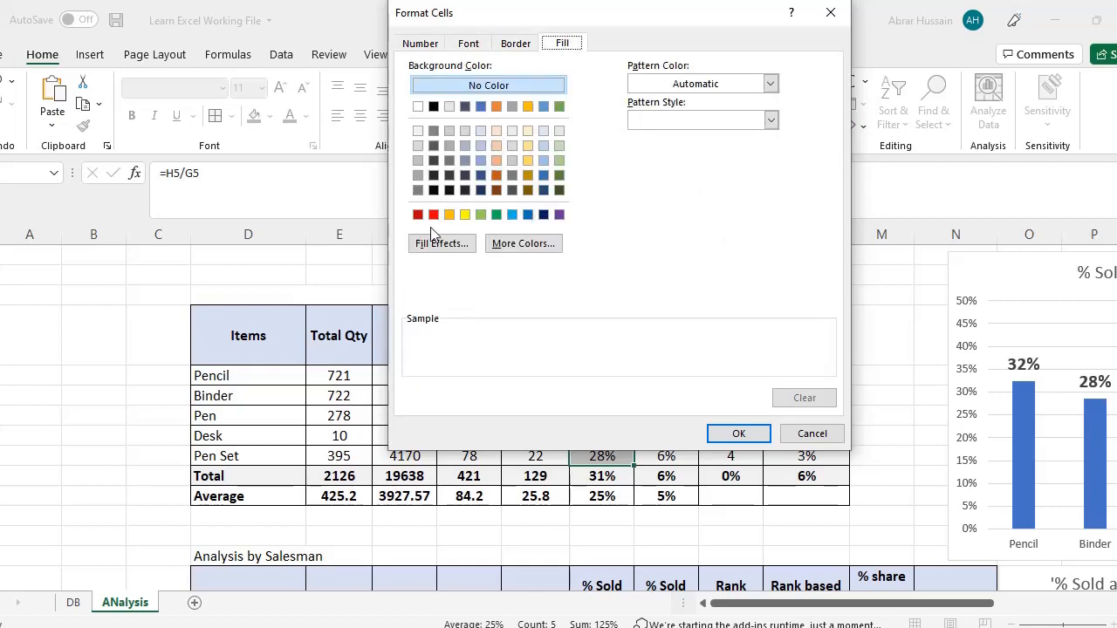
left_click(478, 44)
left_click(427, 45)
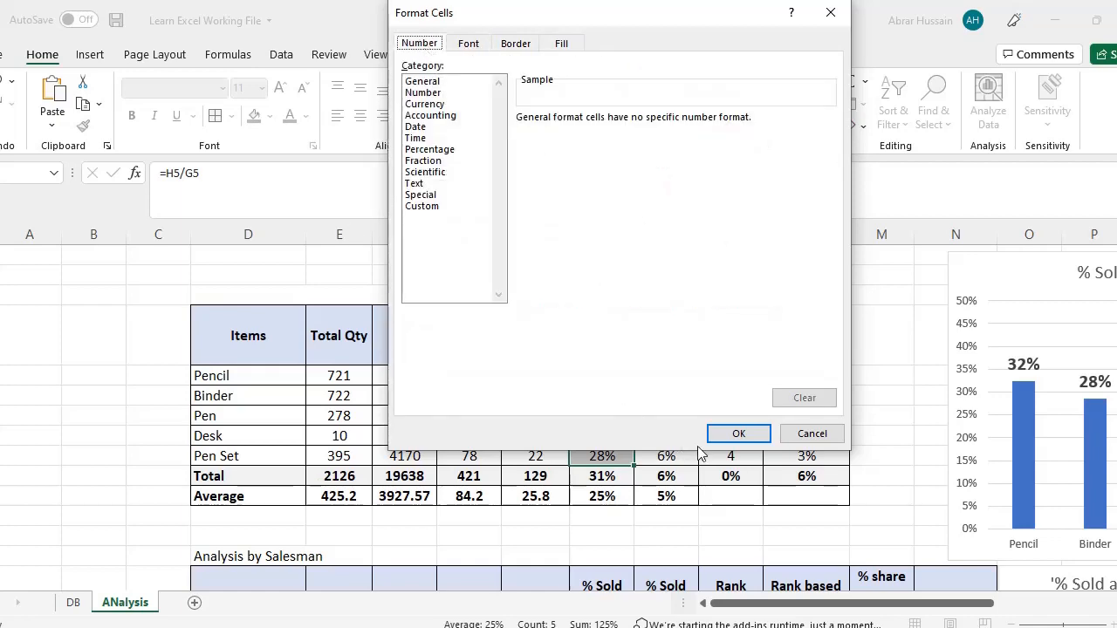
left_click(738, 434)
Switch the rule's format back to Light Red Fill with Dark Red Text and cancel the Greater Than rule.
left_click(718, 228)
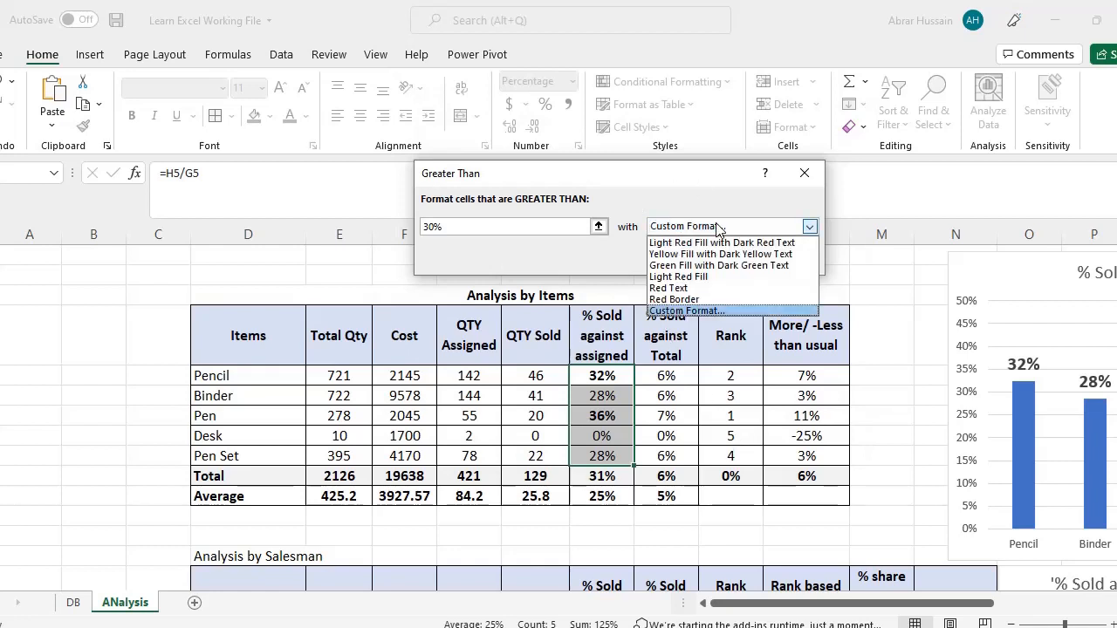
left_click(711, 243)
left_click(810, 226)
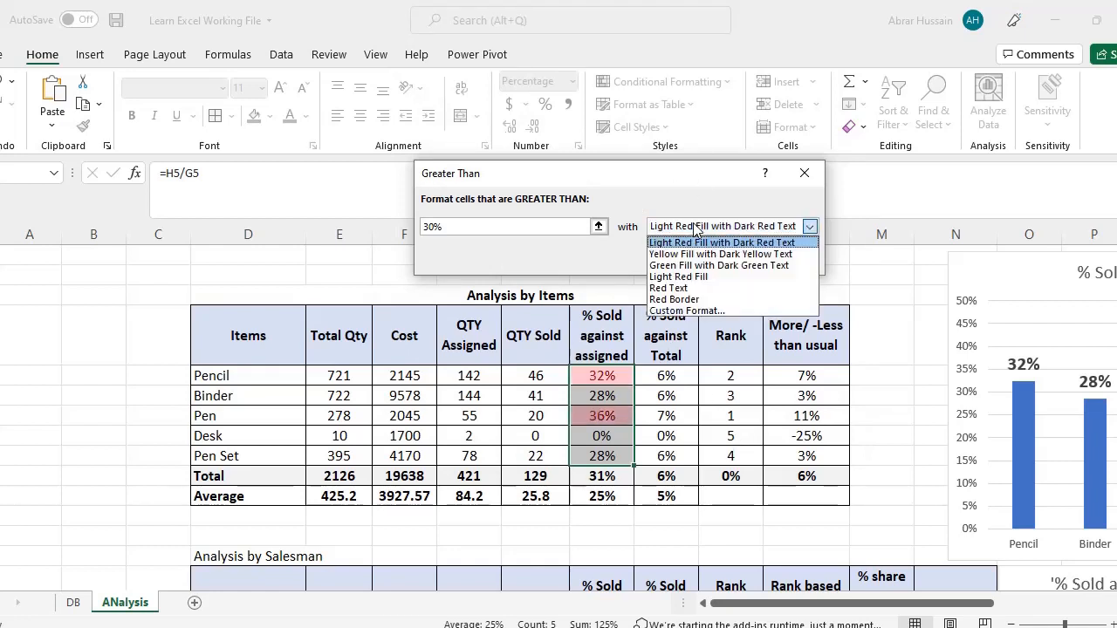
left_click(449, 228)
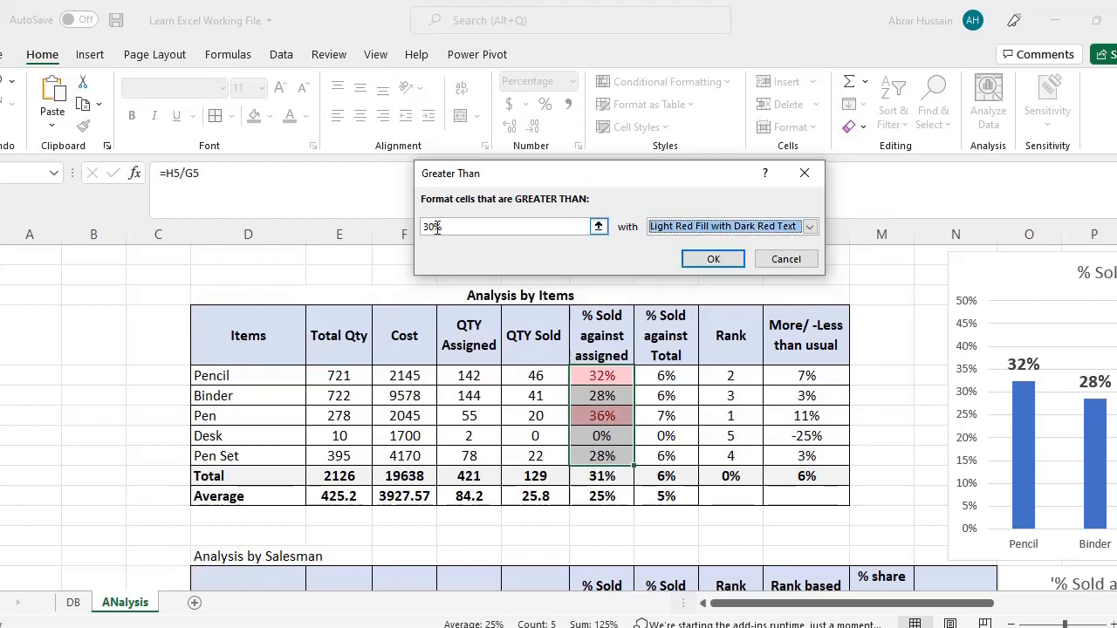
left_click(785, 259)
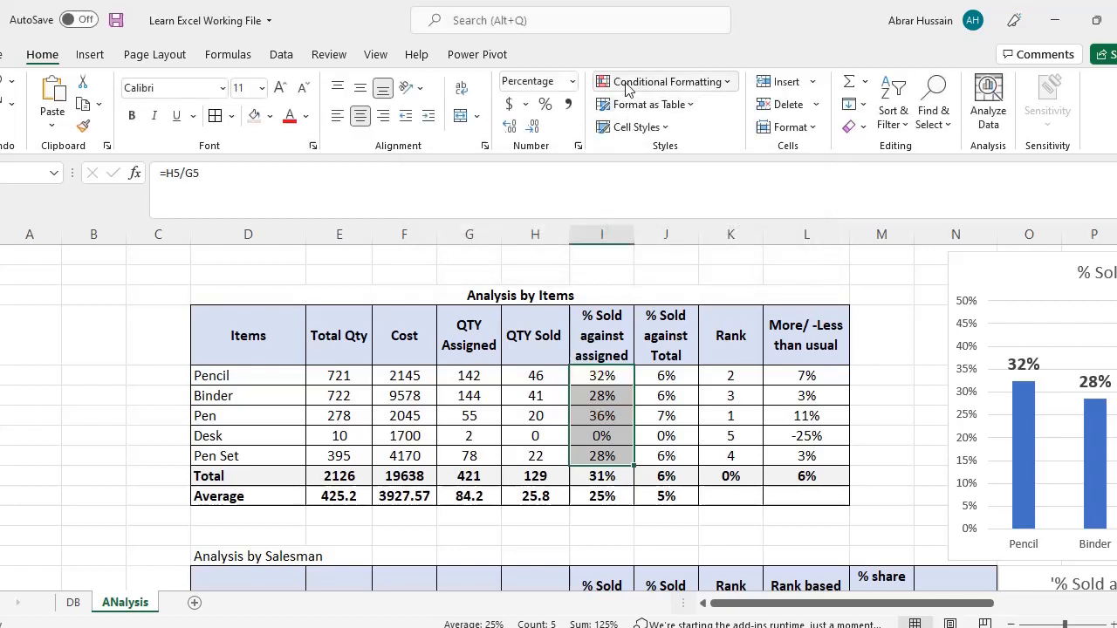
Review the available Highlight Cells Rules for the % Sold against assigned values without applying one.
left_click(625, 83)
mouse_move(650, 117)
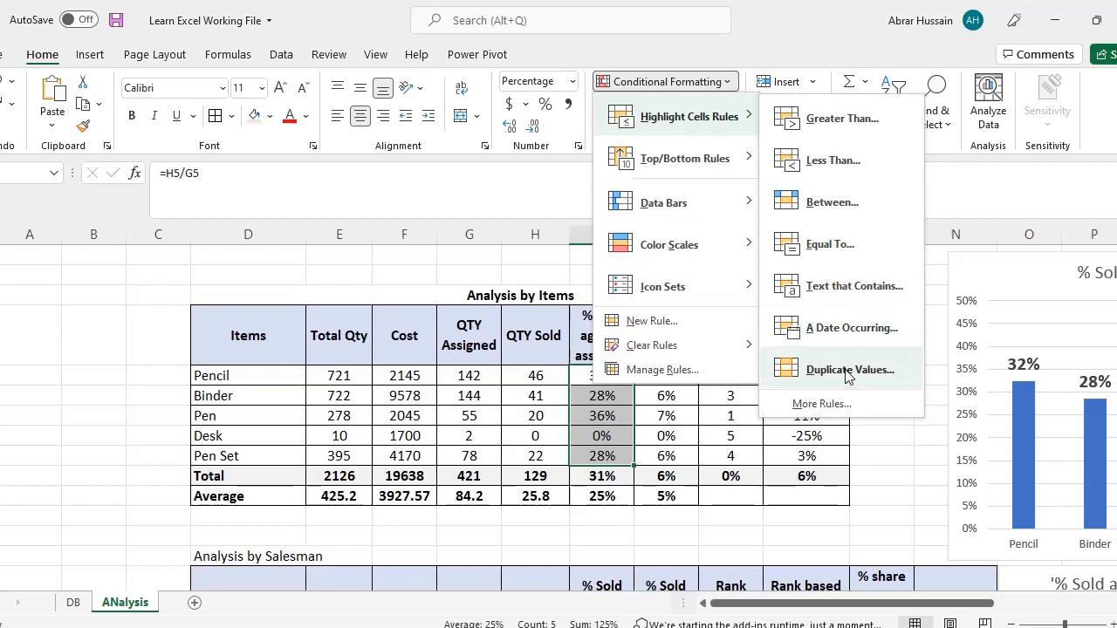
left_click(613, 414)
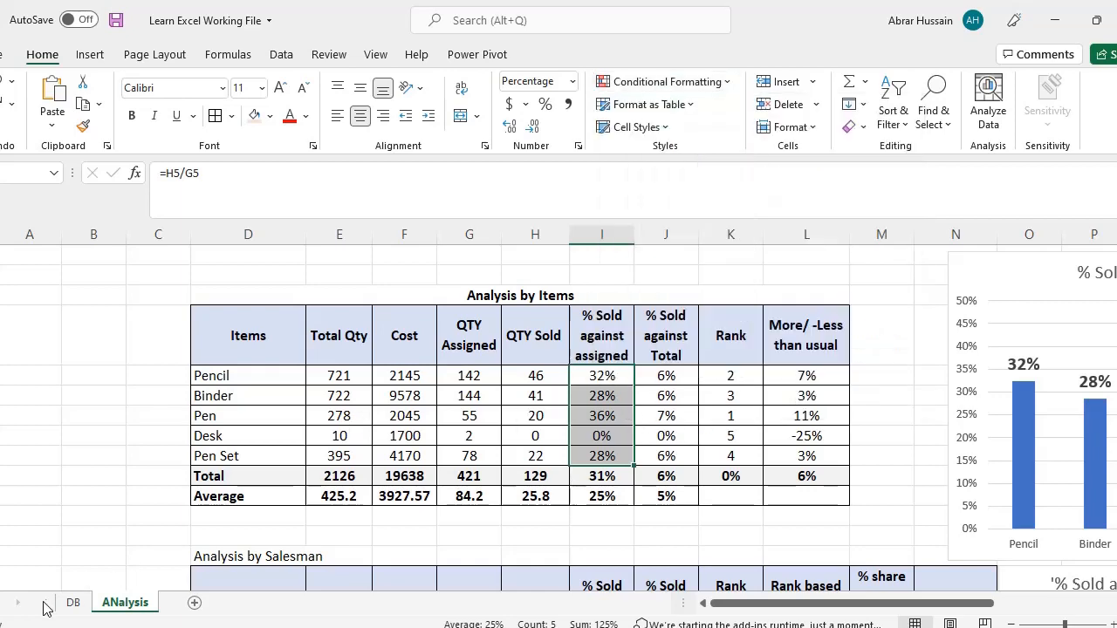
Look over the first entries of the Items column and its neighbouring columns on the DB sheet.
left_click(71, 607)
left_click(85, 344)
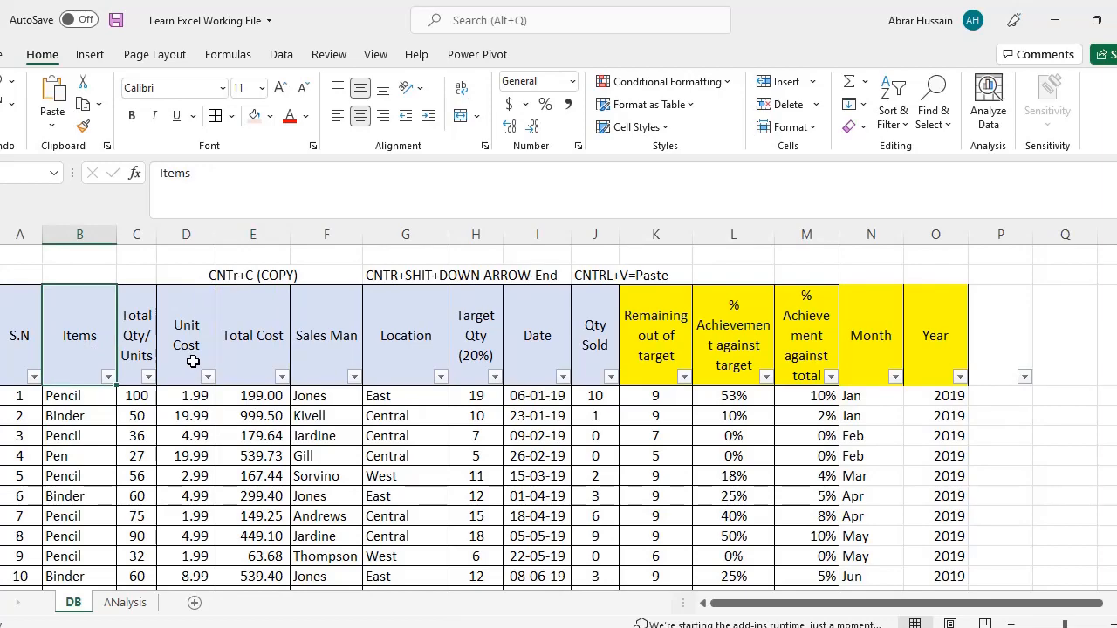
key("Down")
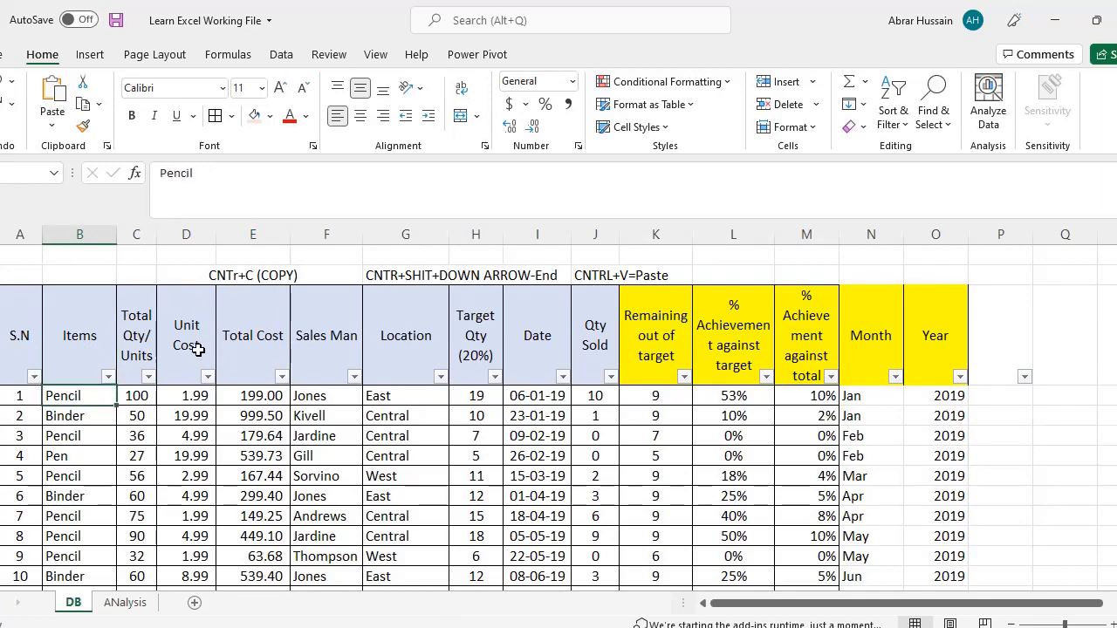
key("ctrl+shift+Down")
key("ctrl+Up")
key("Down")
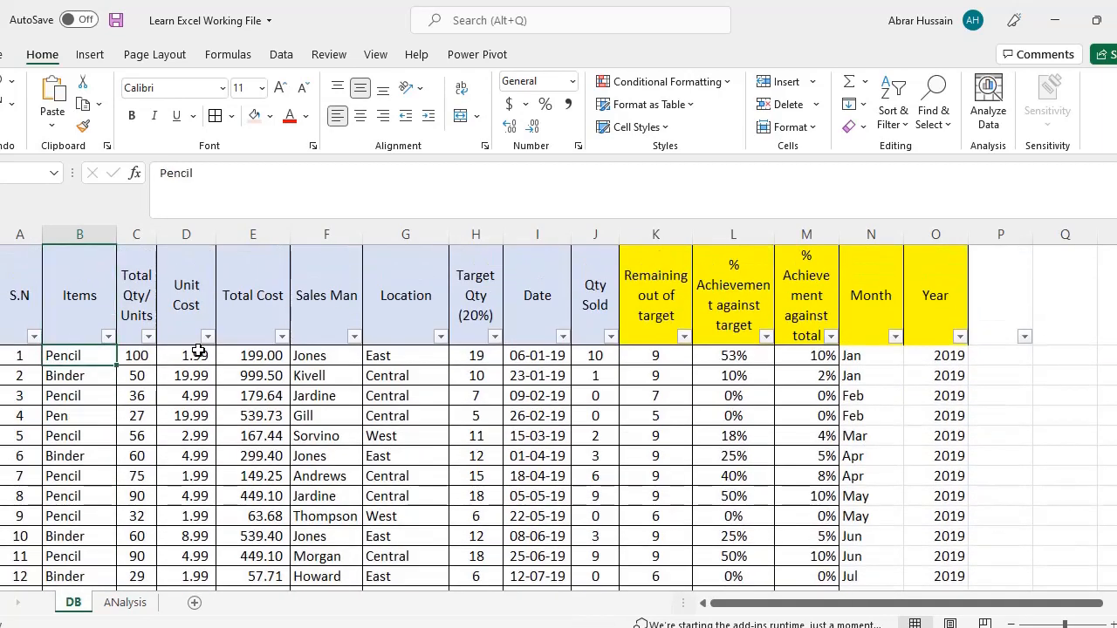
key("Down")
key("Down")
key("Down")
key("Down")
key("Up")
key("Up")
key("Up")
key("Up")
key("Up")
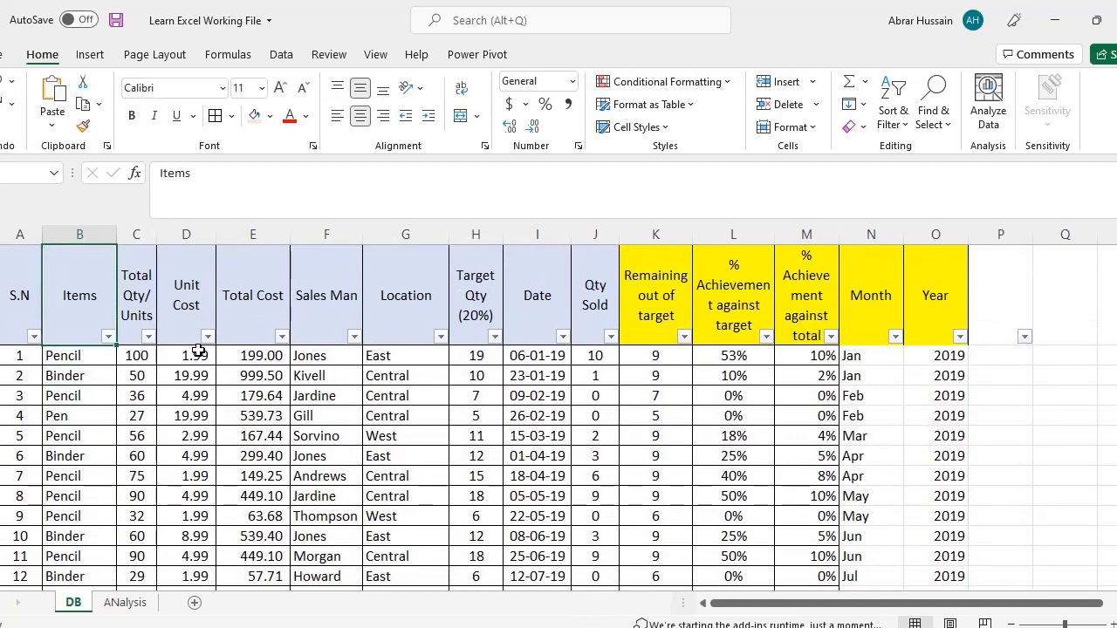
key("Down")
key("Right")
key("Right")
key("Right")
key("Right")
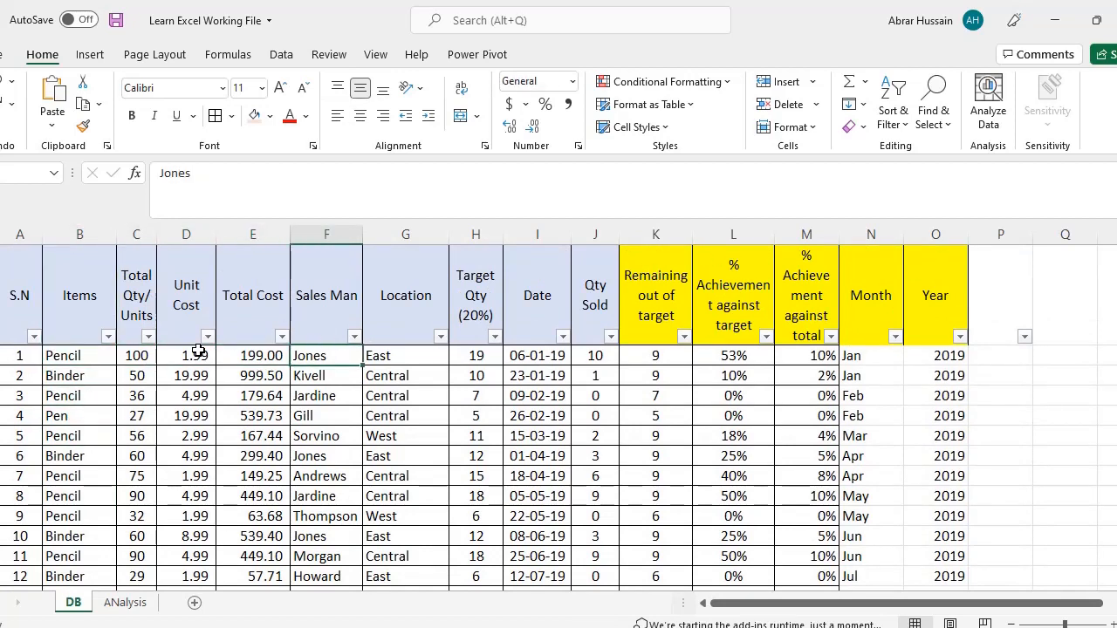
key("Left")
key("Left")
key("Left")
key("Left")
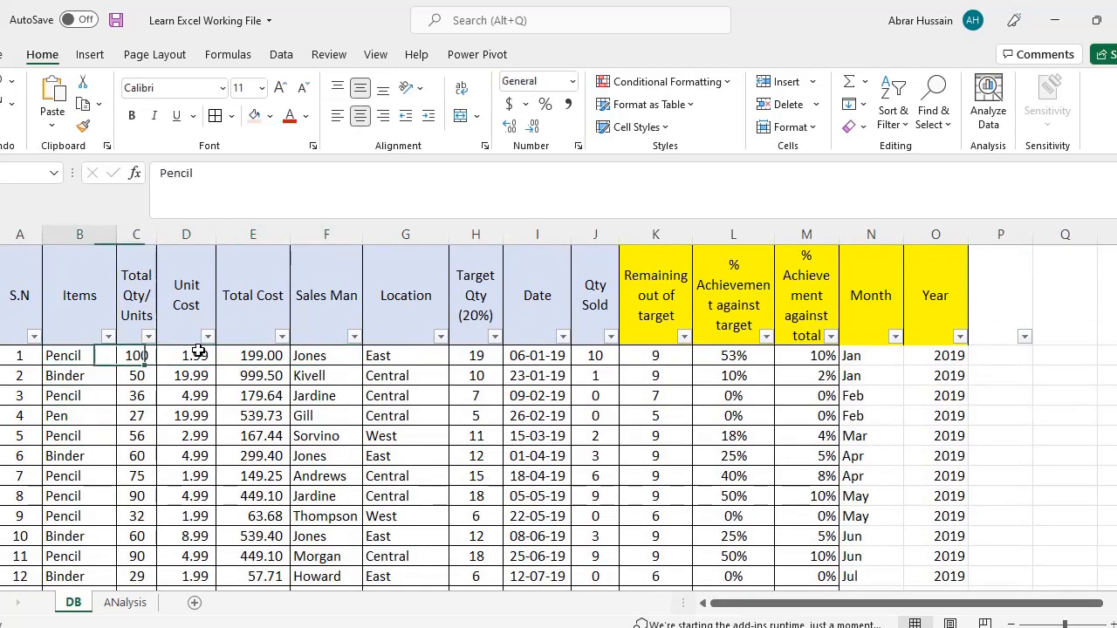
Try a Duplicate Values rule with Light Red Fill with Dark Red Text on all Items entries, and cancel it.
key("ctrl+shift+Down")
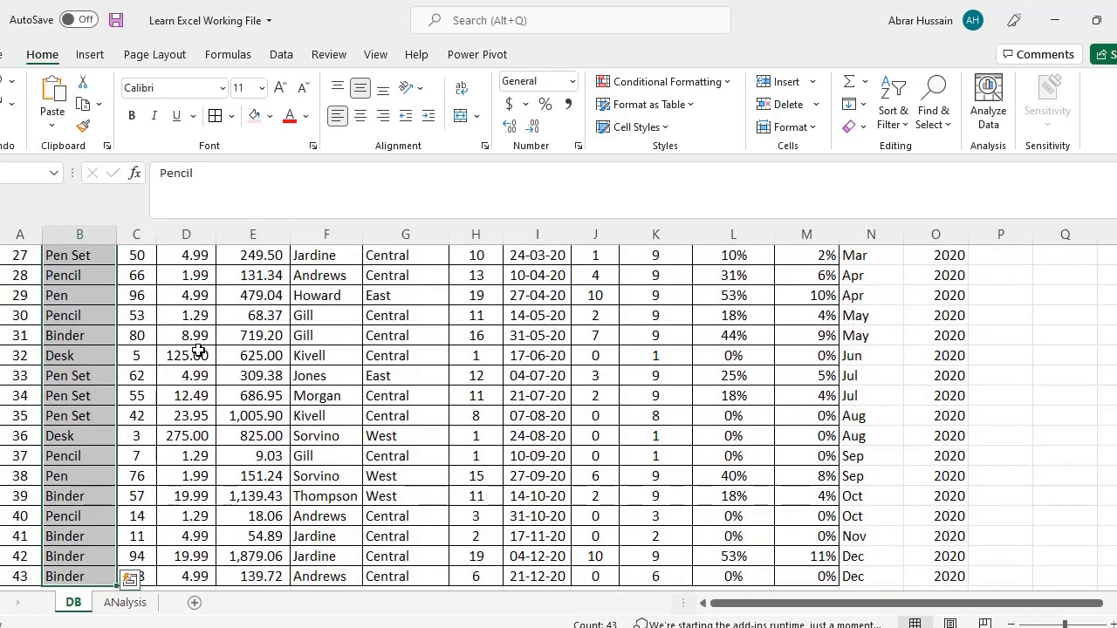
left_click(703, 82)
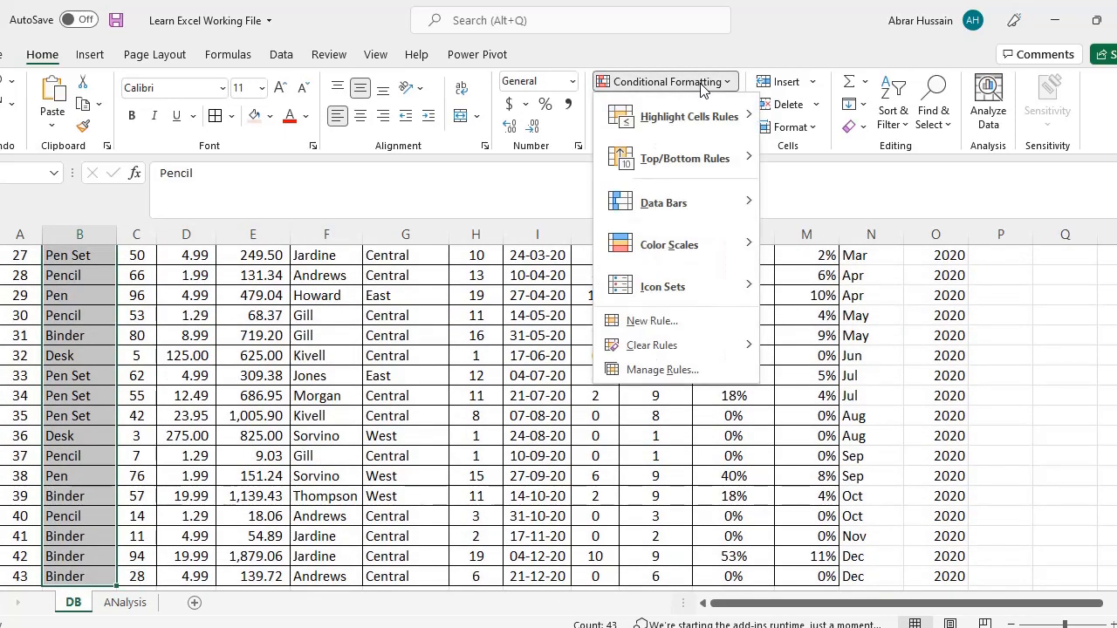
mouse_move(702, 120)
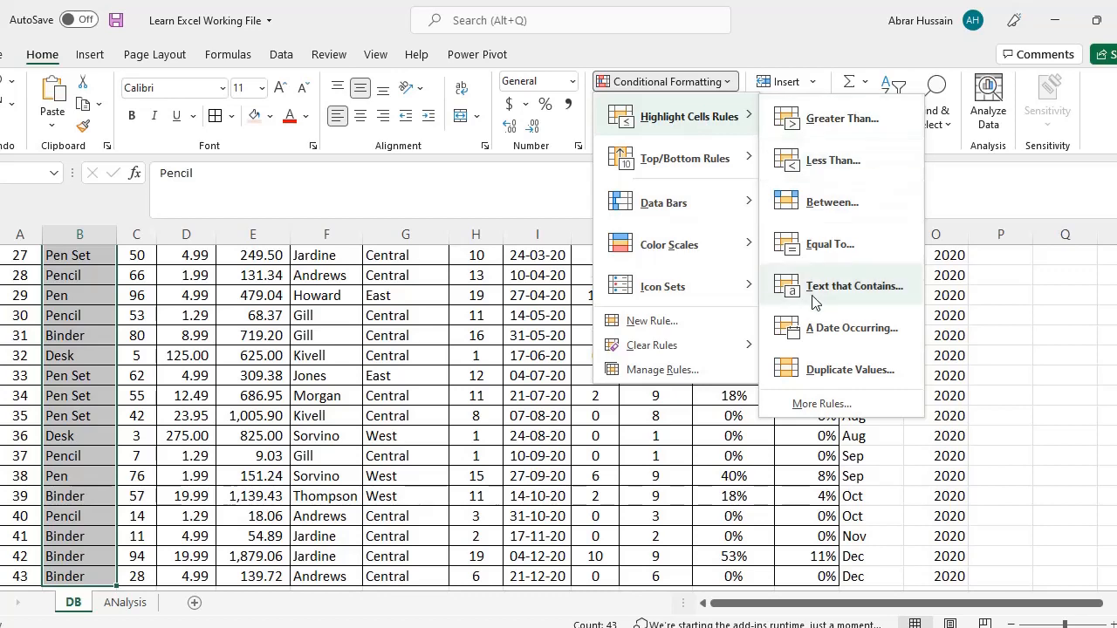
left_click(822, 374)
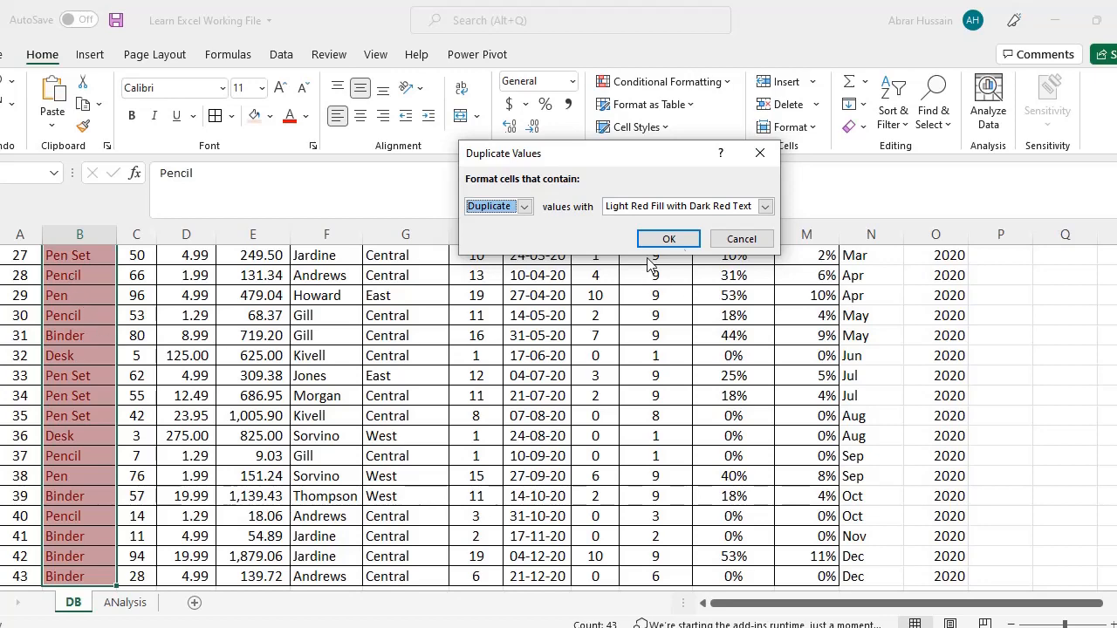
left_click(742, 239)
scroll(325, 376, "up", 9)
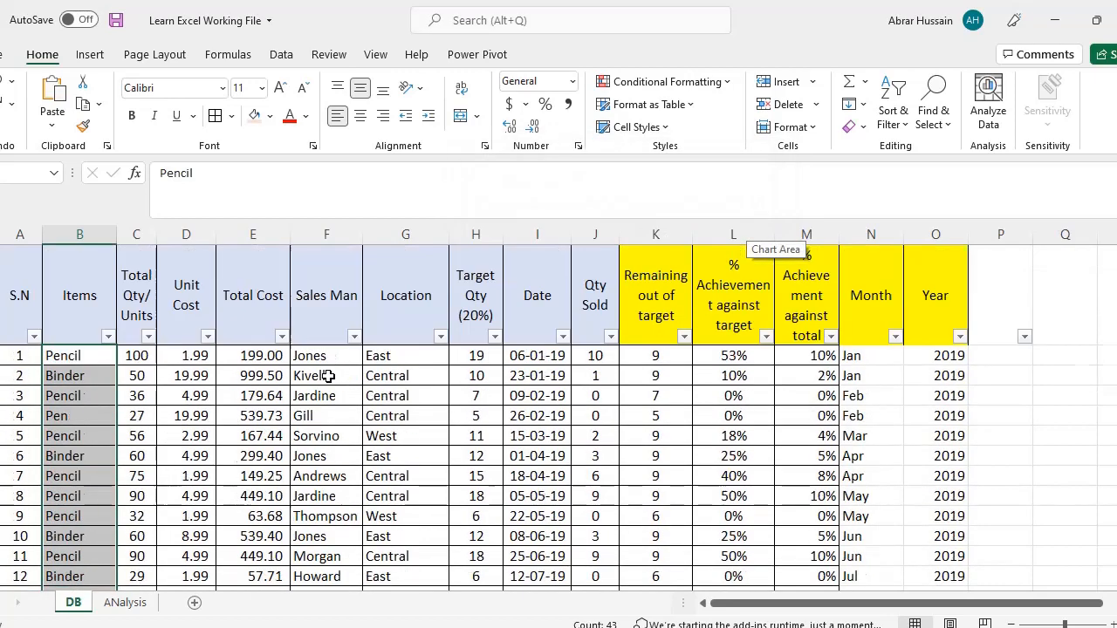
Create a new blank workbook and enter five sample first names down column G, with the fifth repeating the third.
scroll(326, 376, "up", 1)
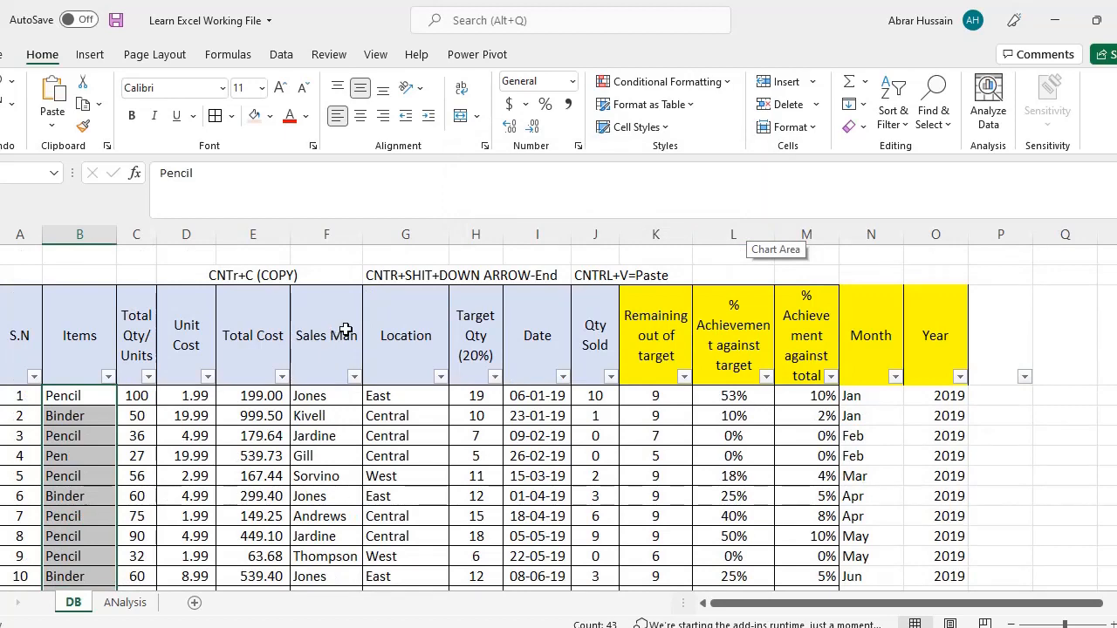
key("ctrl+n")
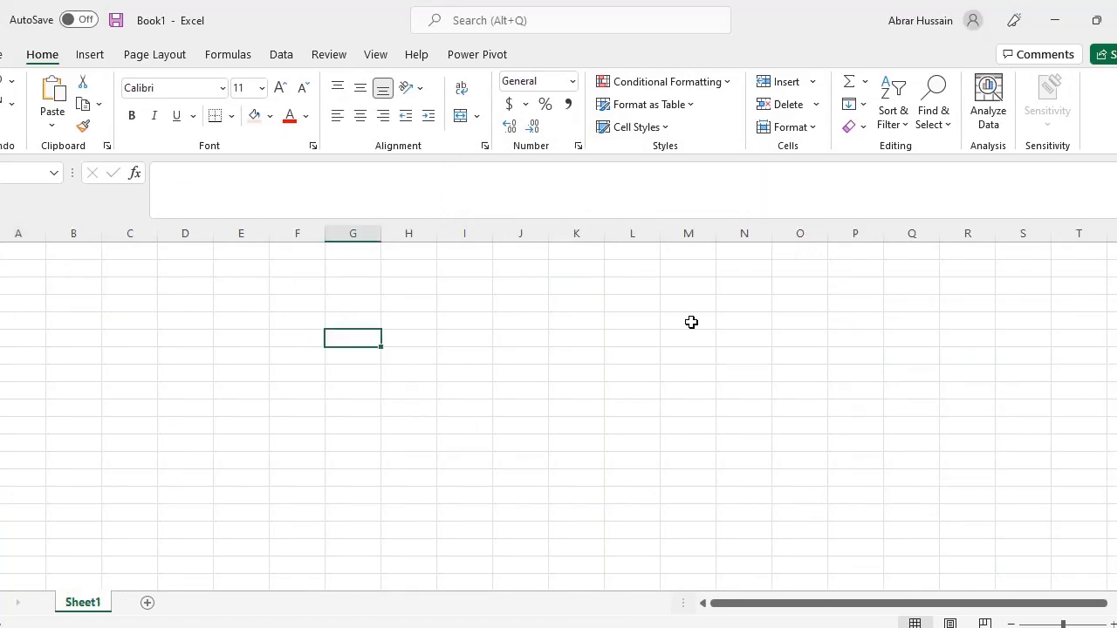
type("Abrar")
key("Return")
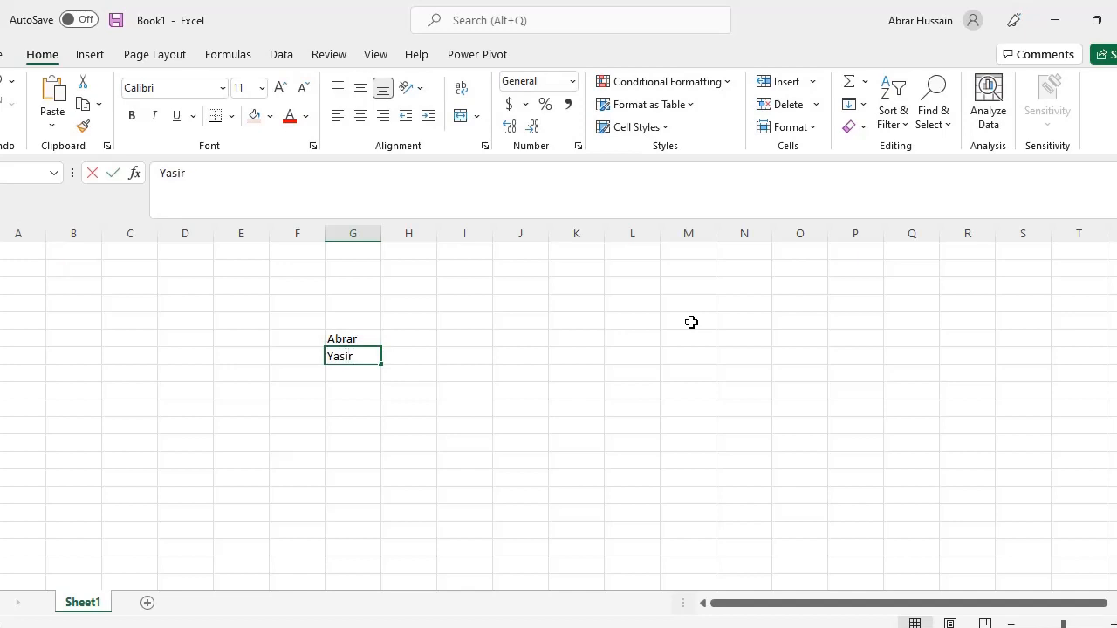
key("Return")
type("Khan")
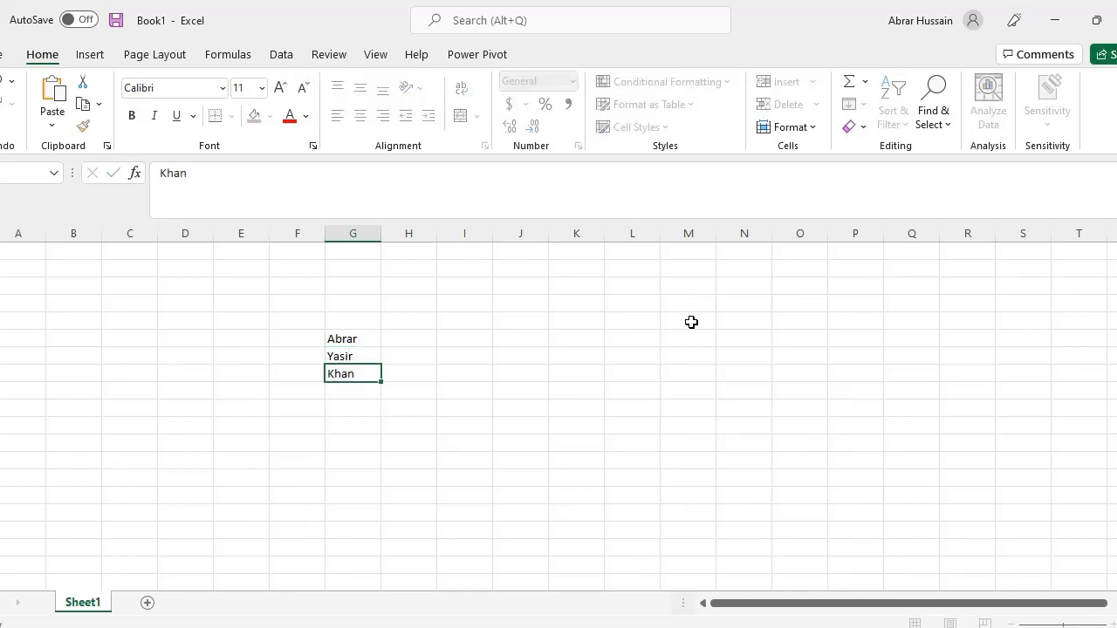
key("Return")
type("Akmal")
key("Return")
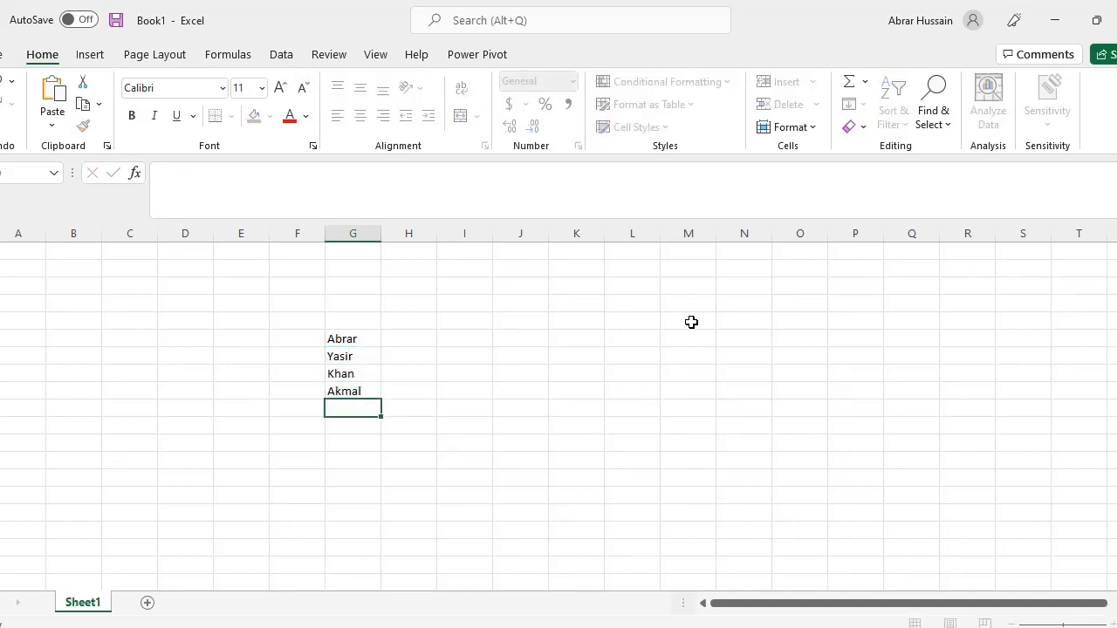
type("Khan")
key("Return")
Apply a Duplicate Values rule with Light Red Fill with Dark Red Text to the five names in column G.
key("Up")
key("Up")
key("Up")
key("Up")
key("Up")
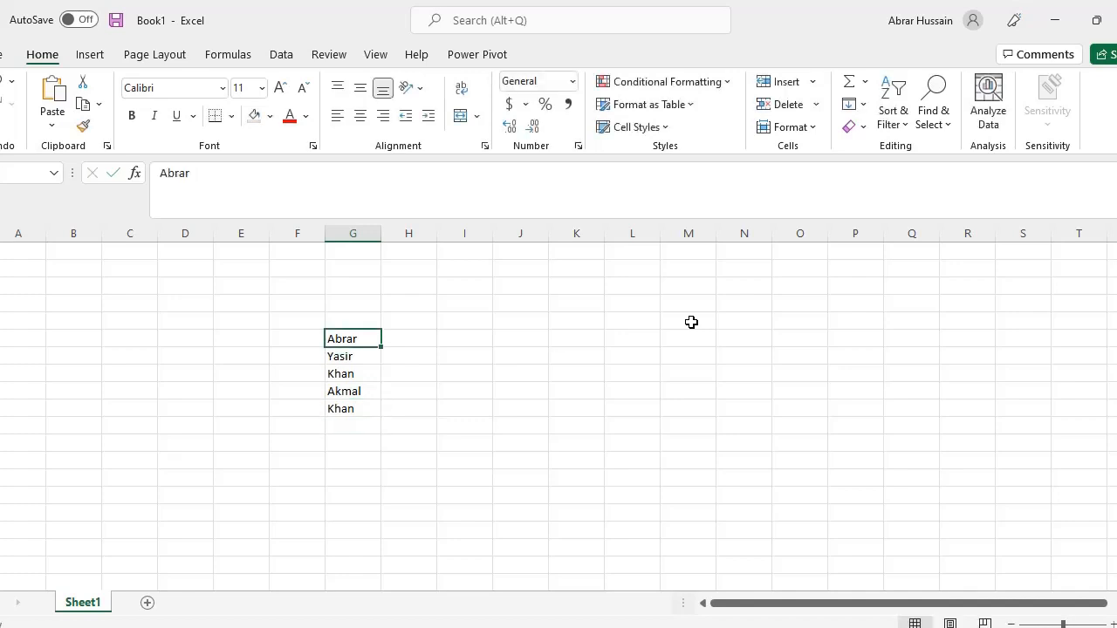
key("shift+Down")
key("shift+Down")
key("shift+Down")
key("shift+Down")
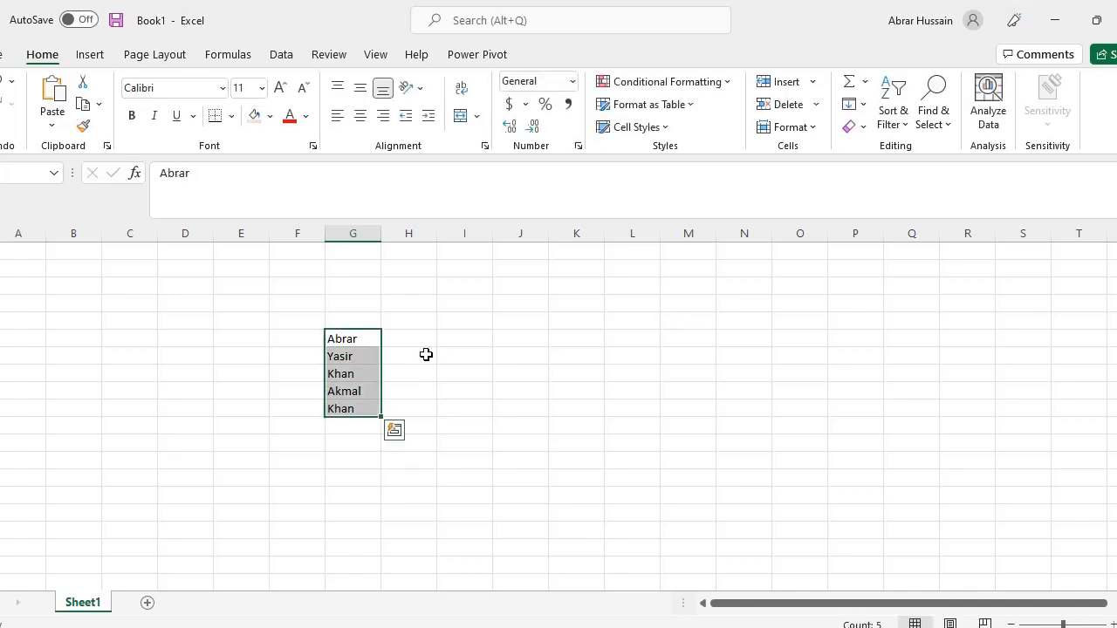
left_click(661, 87)
mouse_move(687, 127)
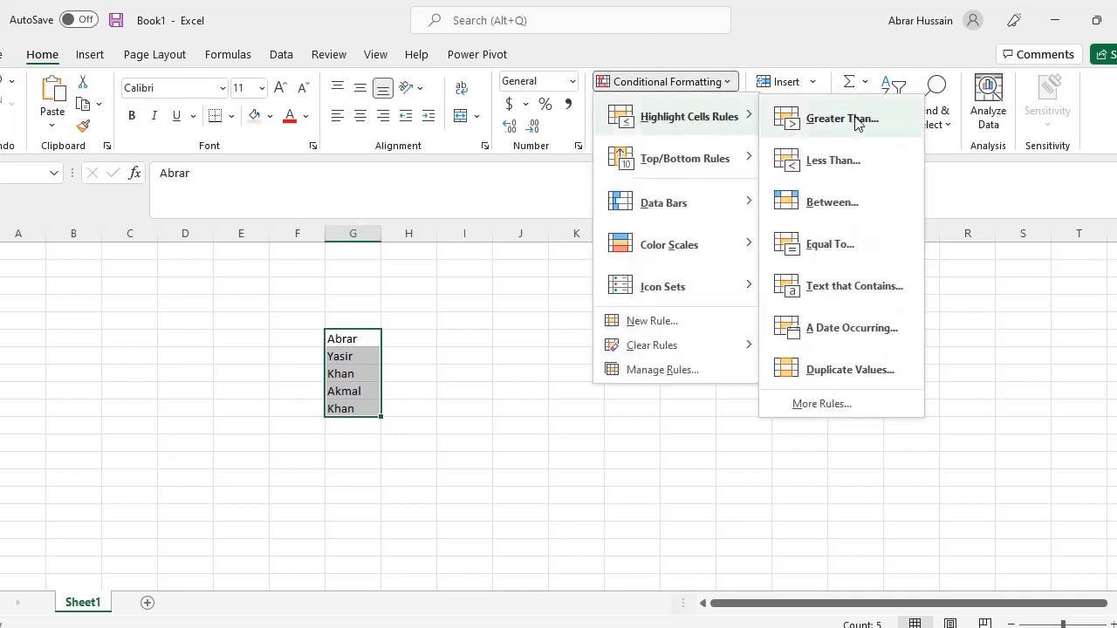
left_click(845, 368)
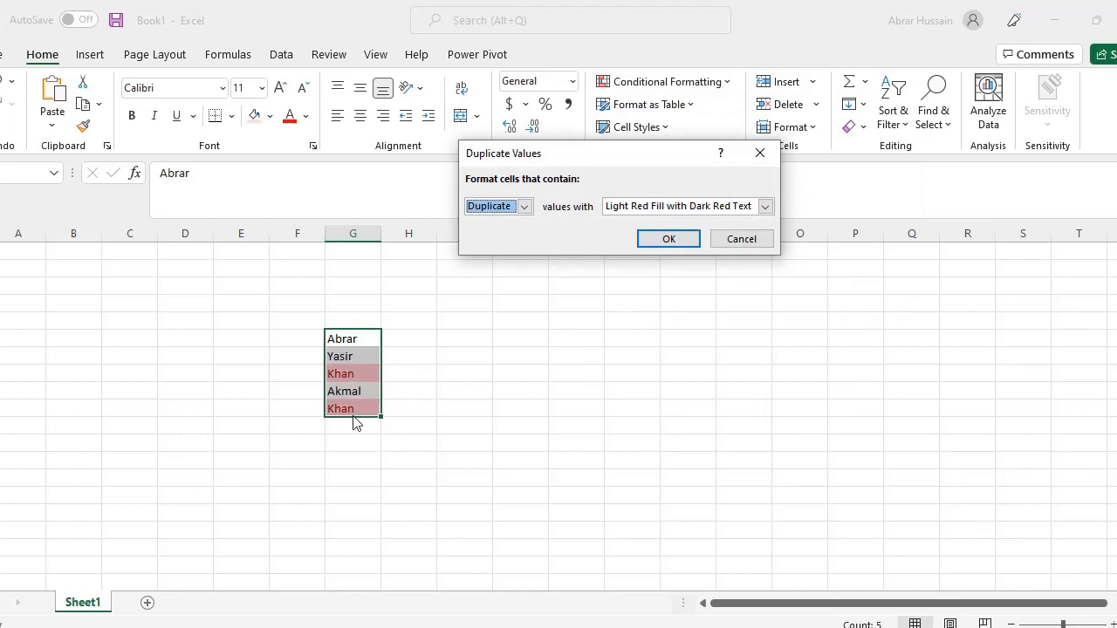
left_click(668, 239)
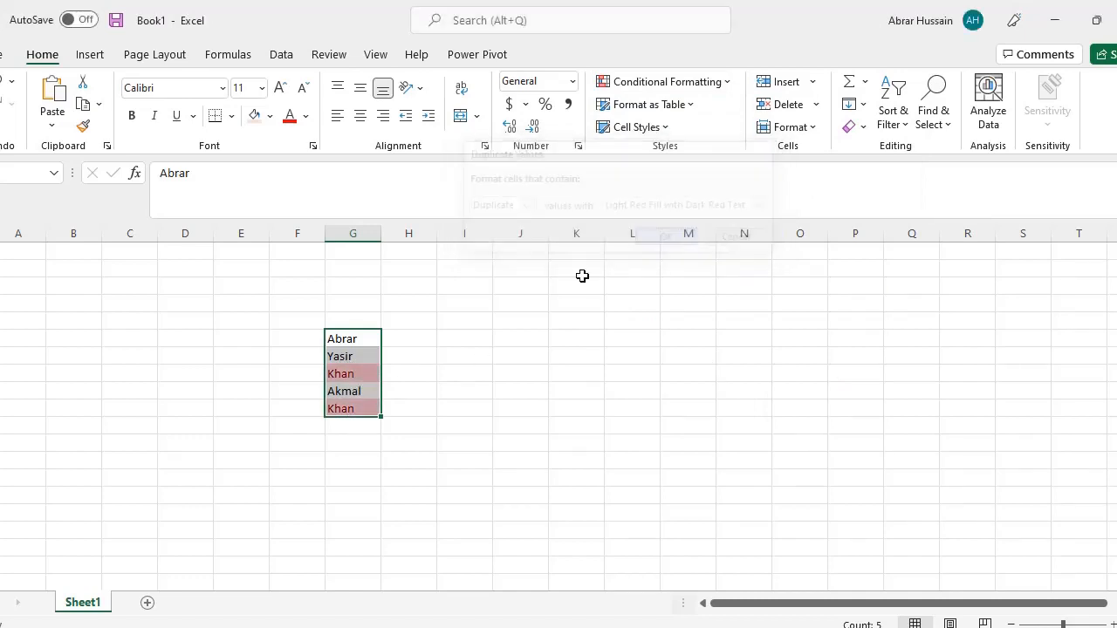
Add a filter to the name list and filter it by the light red cell color.
left_click(351, 321)
left_click(282, 54)
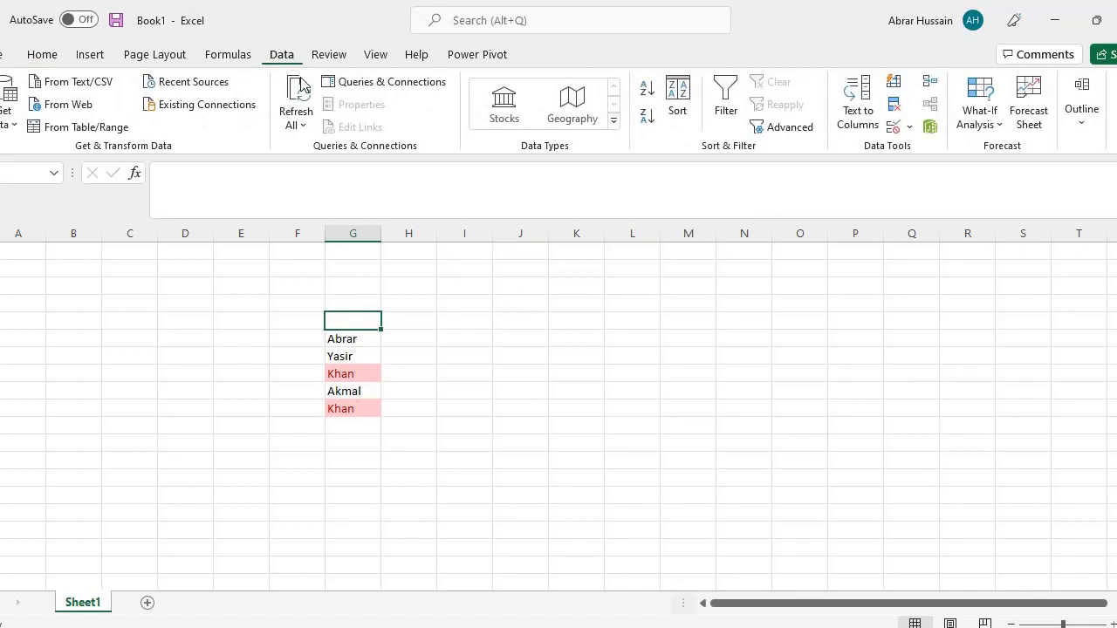
left_click(725, 98)
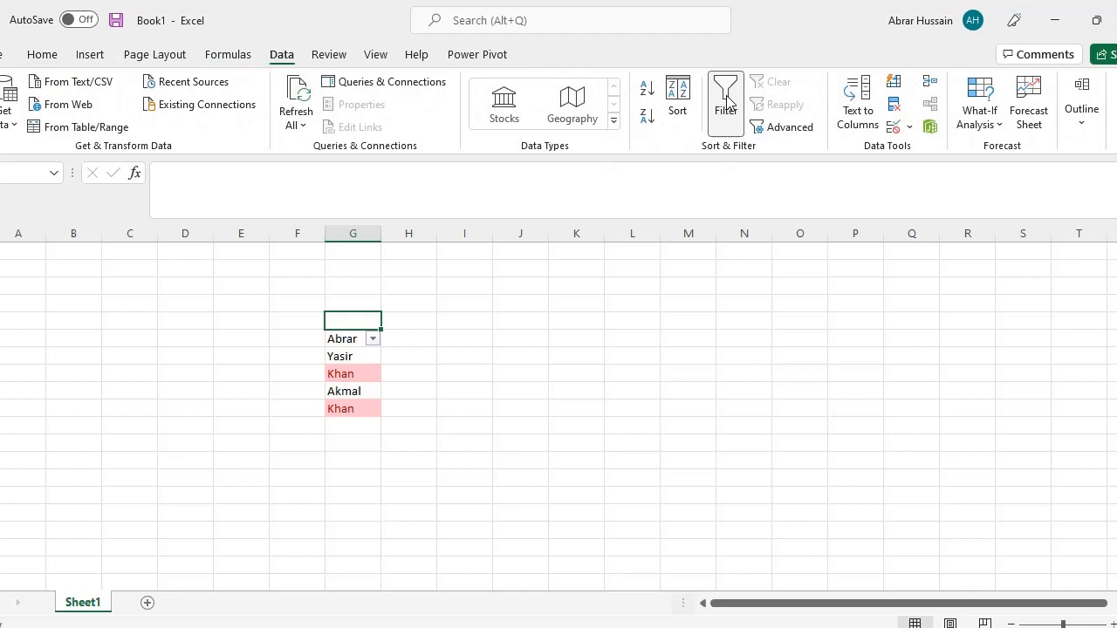
left_click(374, 339)
mouse_move(229, 387)
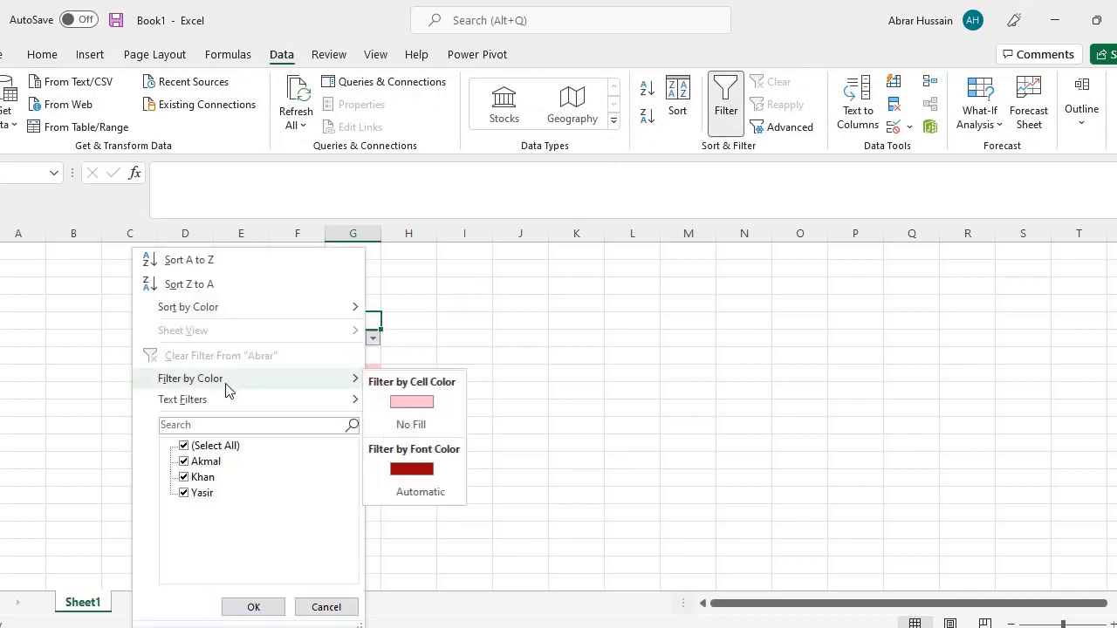
left_click(414, 403)
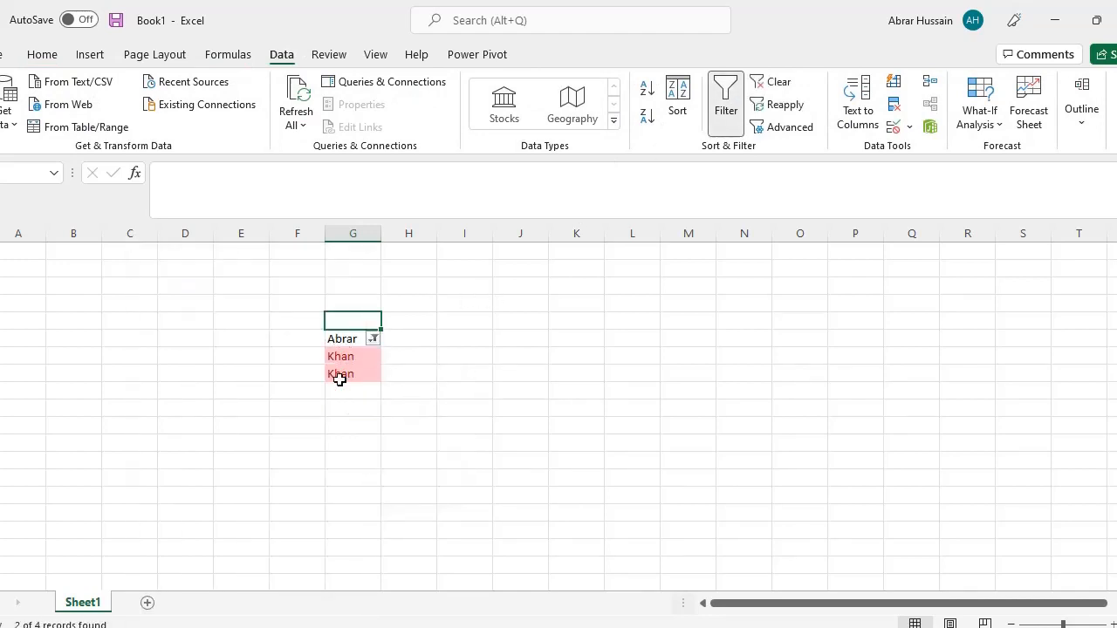
Clear the color filter from the name list and turn filtering off.
key("alt+a")
key("c")
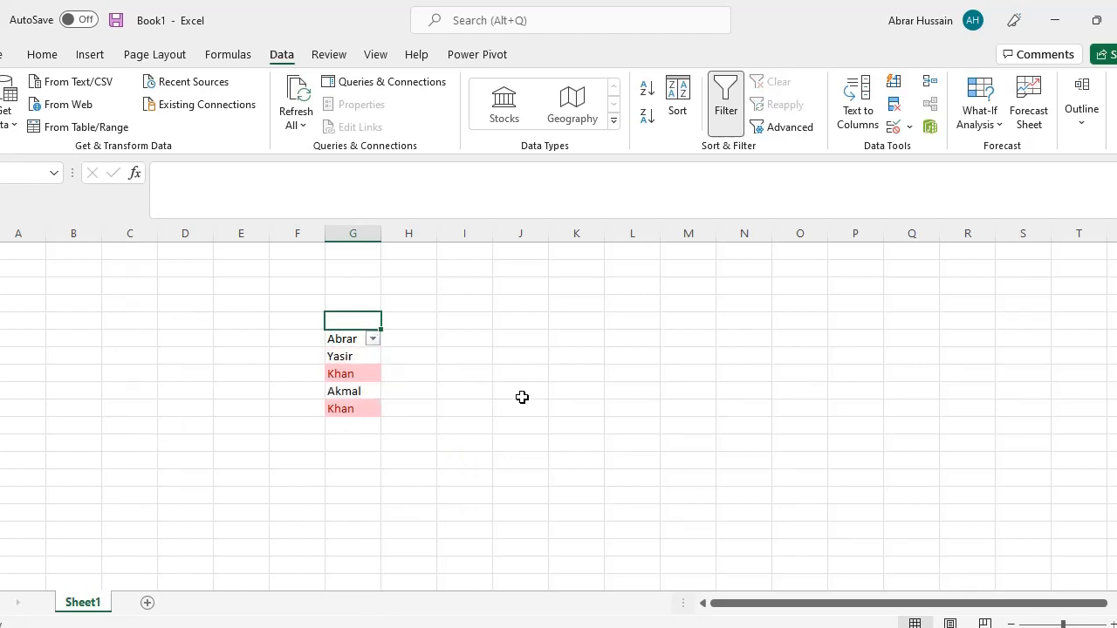
key("ctrl+shift+l")
Switch back to the Learn Excel Working File workbook and open its ANalysis sheet.
key("alt+Tab")
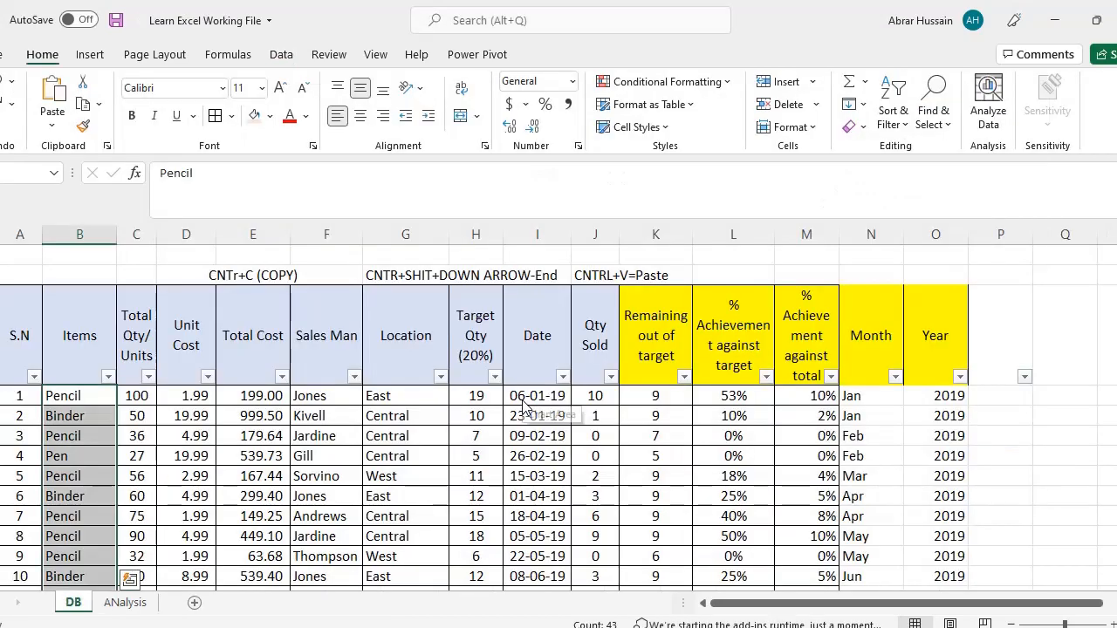
left_click(667, 82)
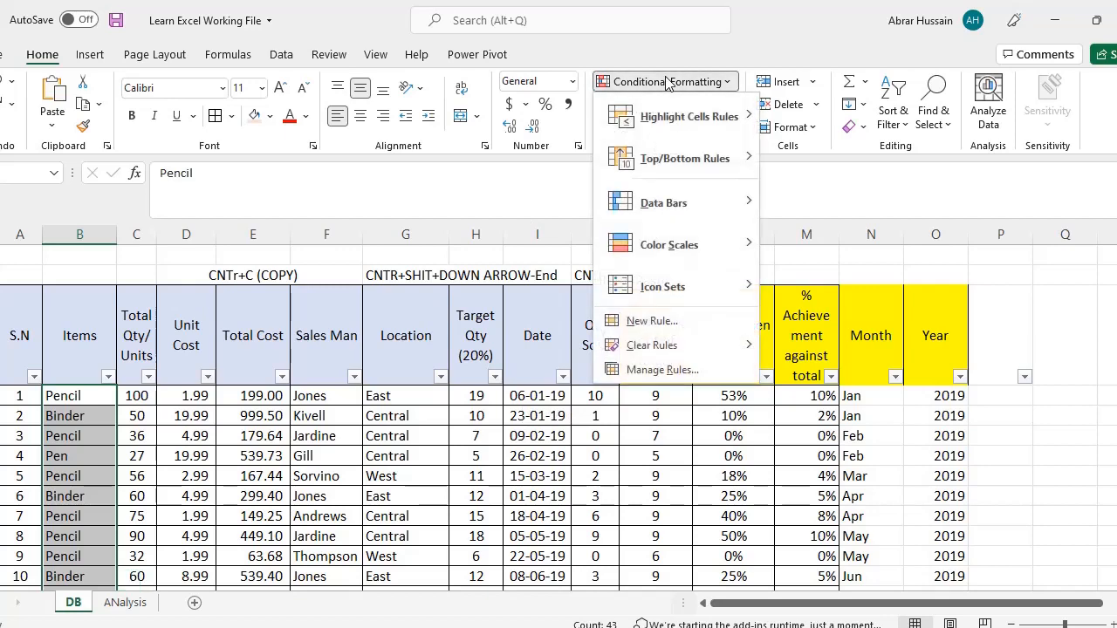
left_click(123, 604)
left_click(119, 604)
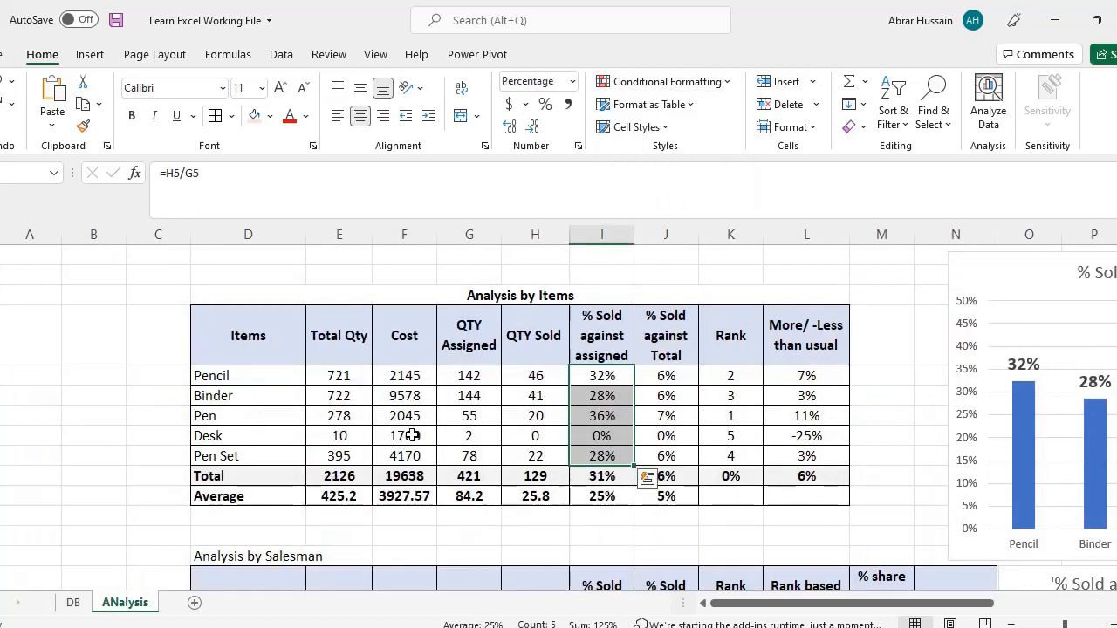
Review the available Top/Bottom Rules for the % Sold against assigned values without applying one.
left_click(664, 82)
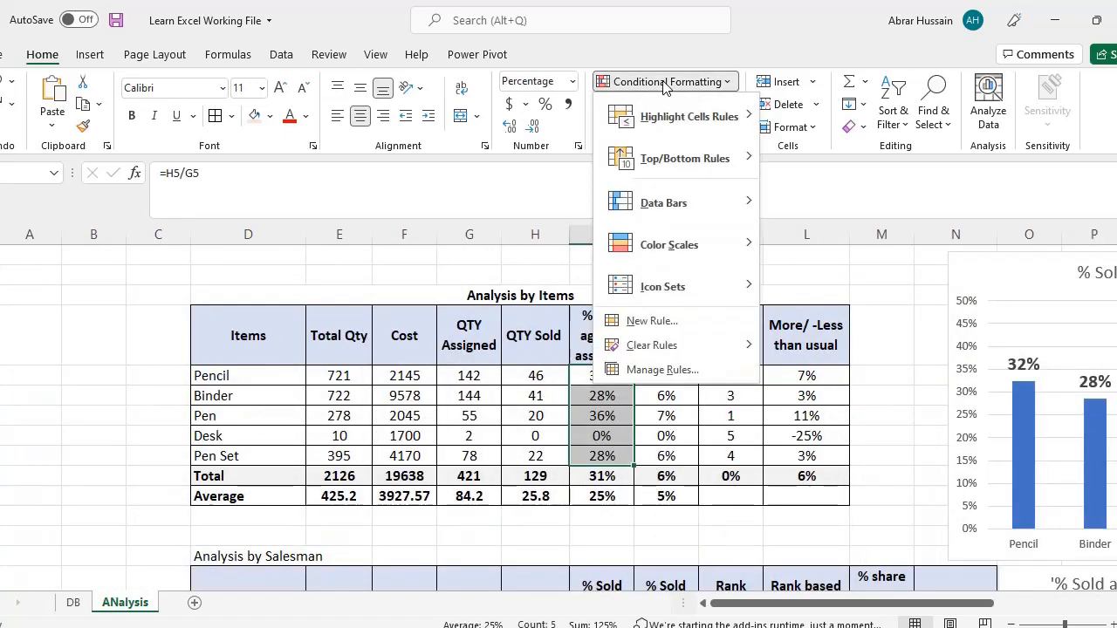
mouse_move(688, 175)
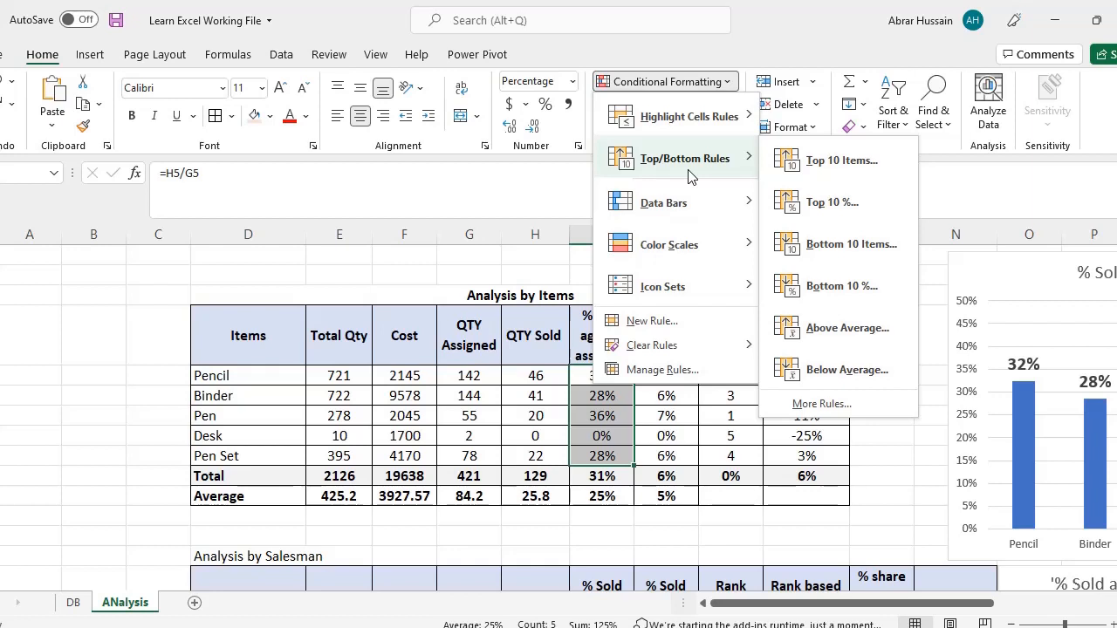
left_click(727, 468)
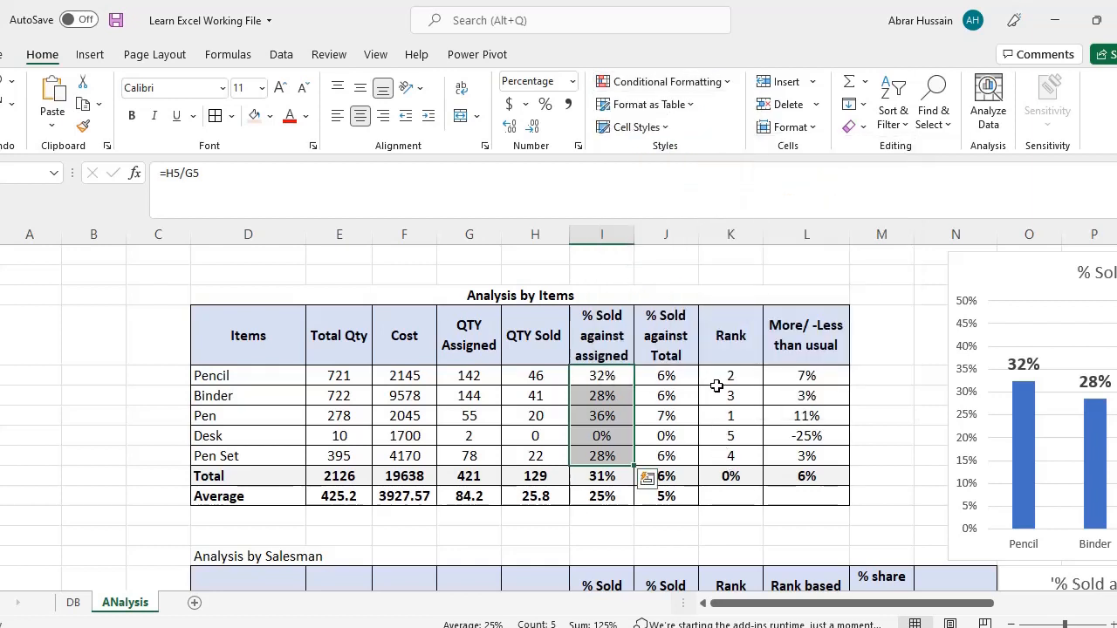
Try a Top 10 Items rule on the % Sold against assigned values, set to 2 items with Green Fill with Dark Green Text.
left_click(668, 81)
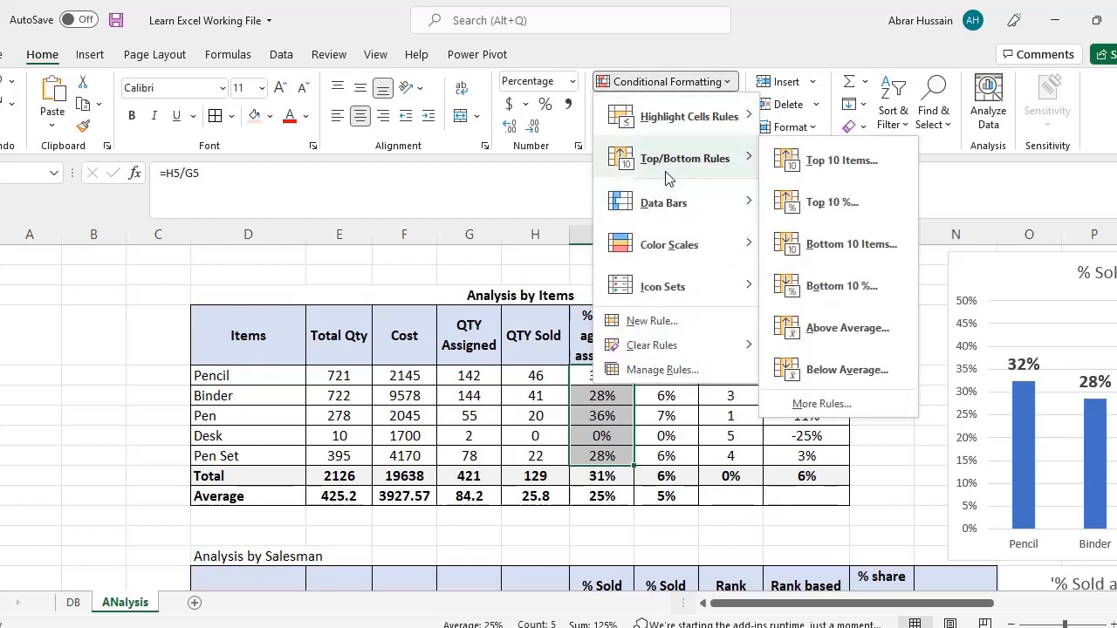
left_click(866, 164)
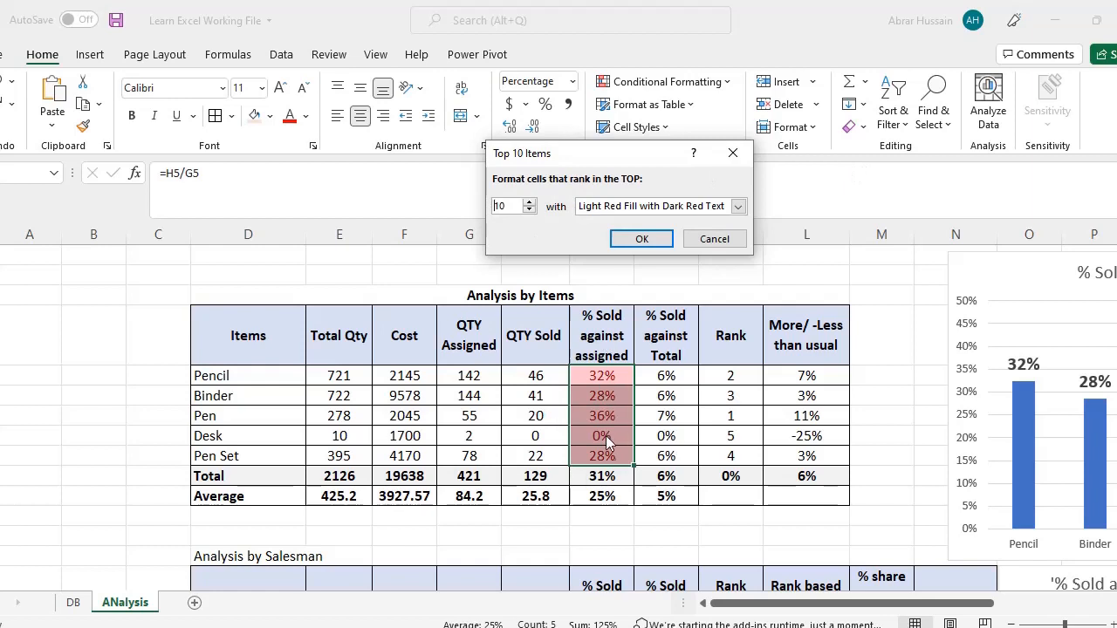
left_click_drag(511, 205, 482, 204)
type("3")
type("2")
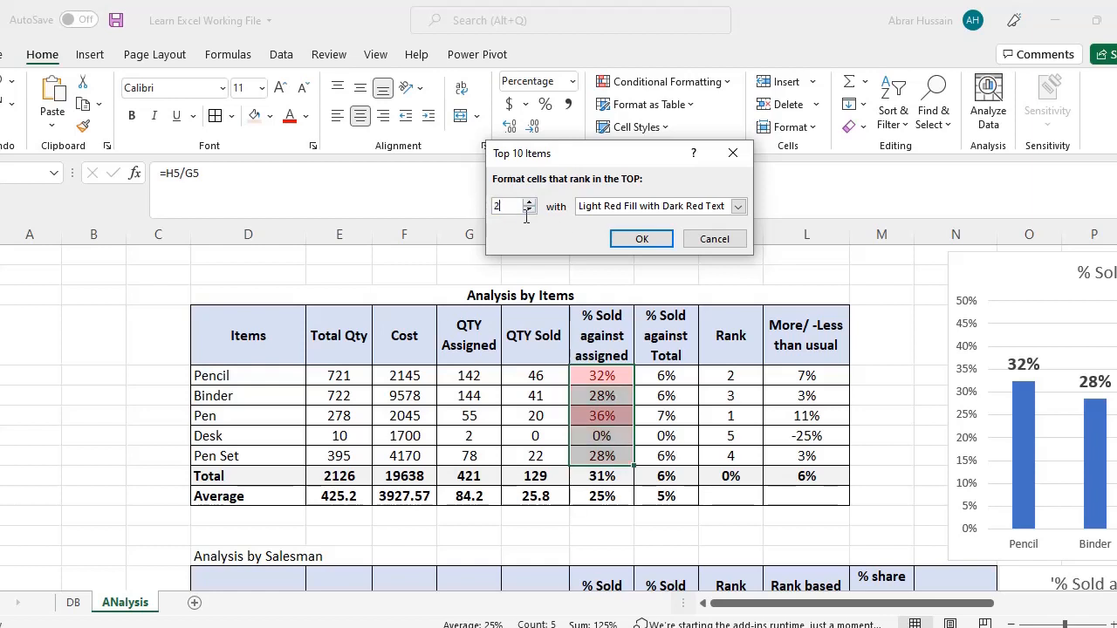
left_click_drag(506, 207, 480, 211)
left_click(651, 210)
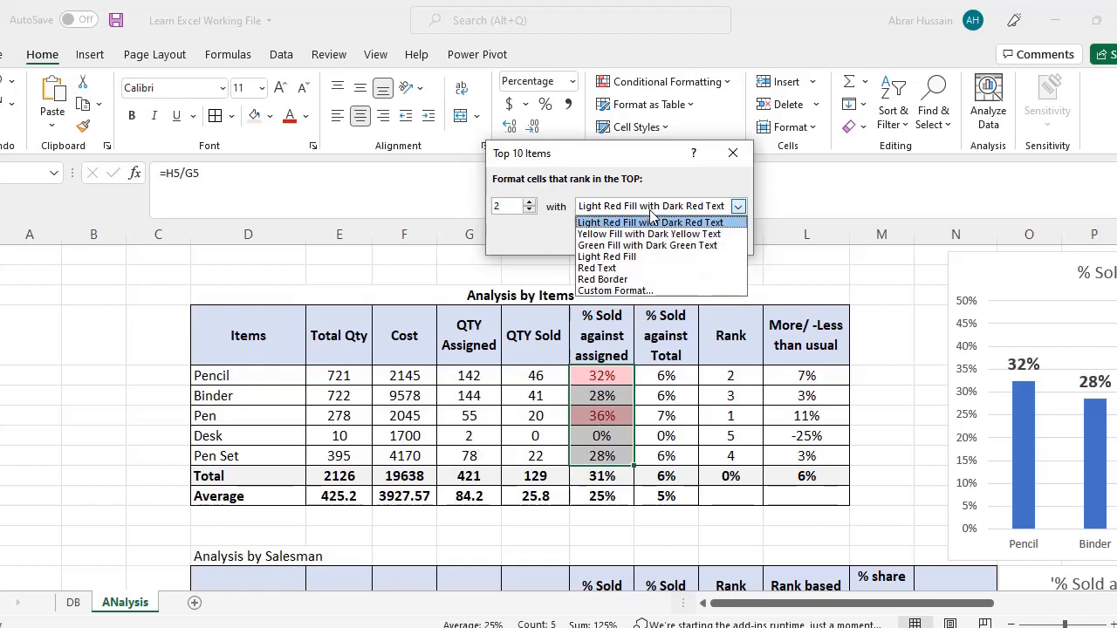
left_click(646, 245)
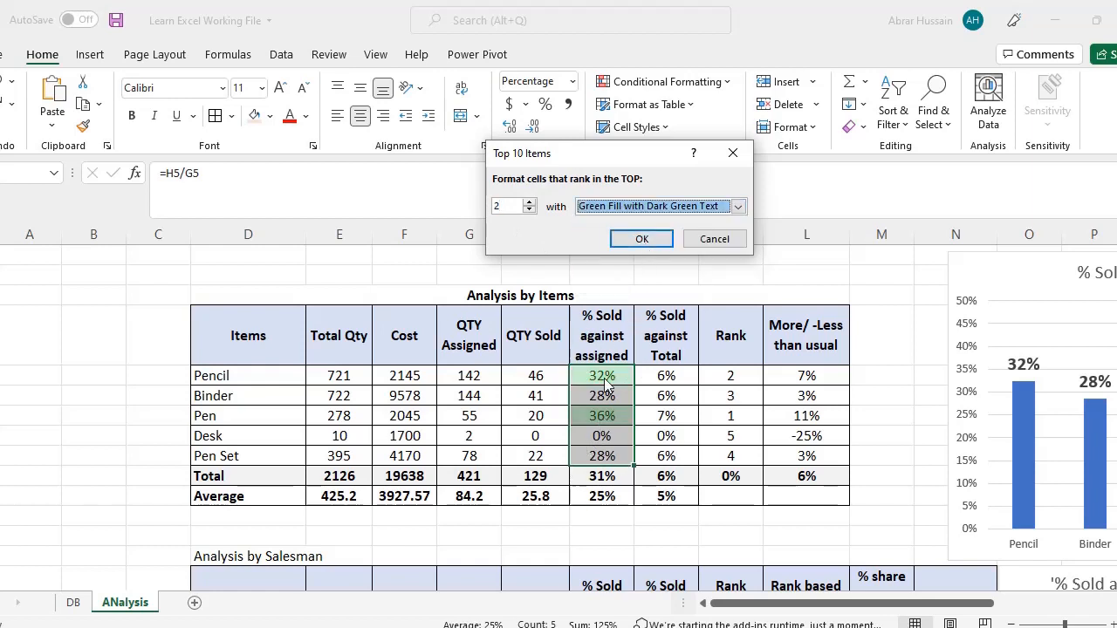
left_click(670, 208)
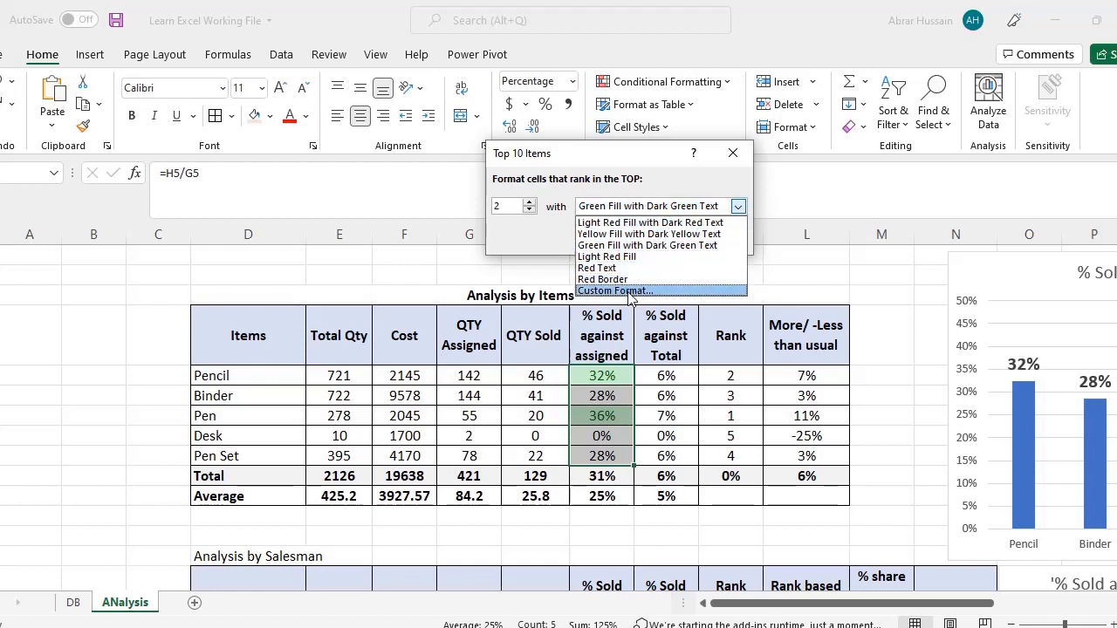
left_click(637, 246)
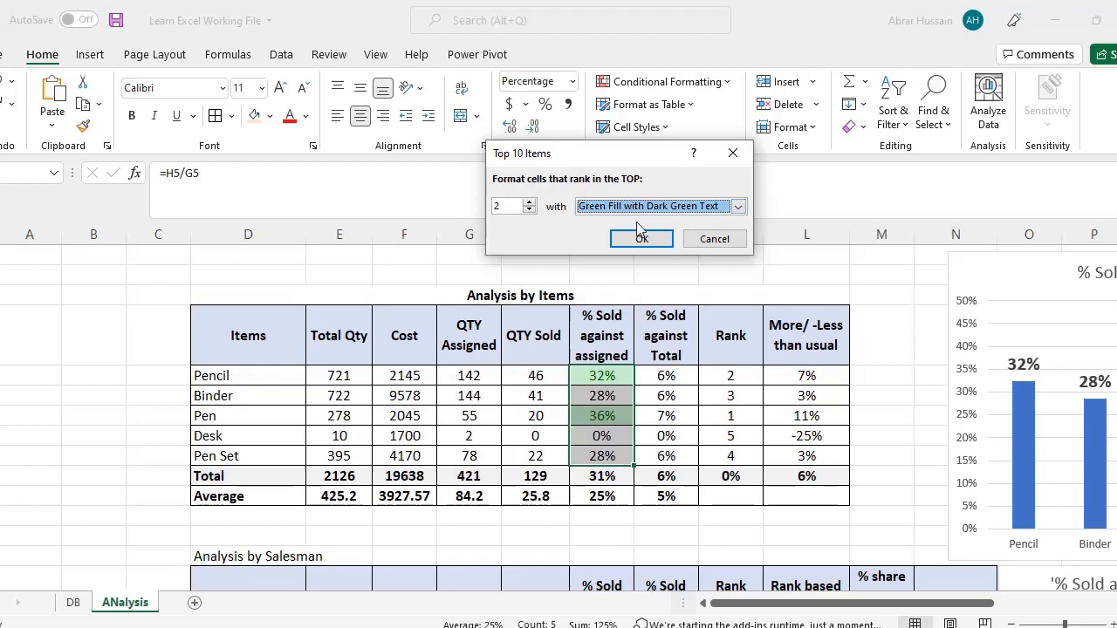
Try 3 and 30 as the number of top items in the rule, and cancel it.
left_click(514, 205)
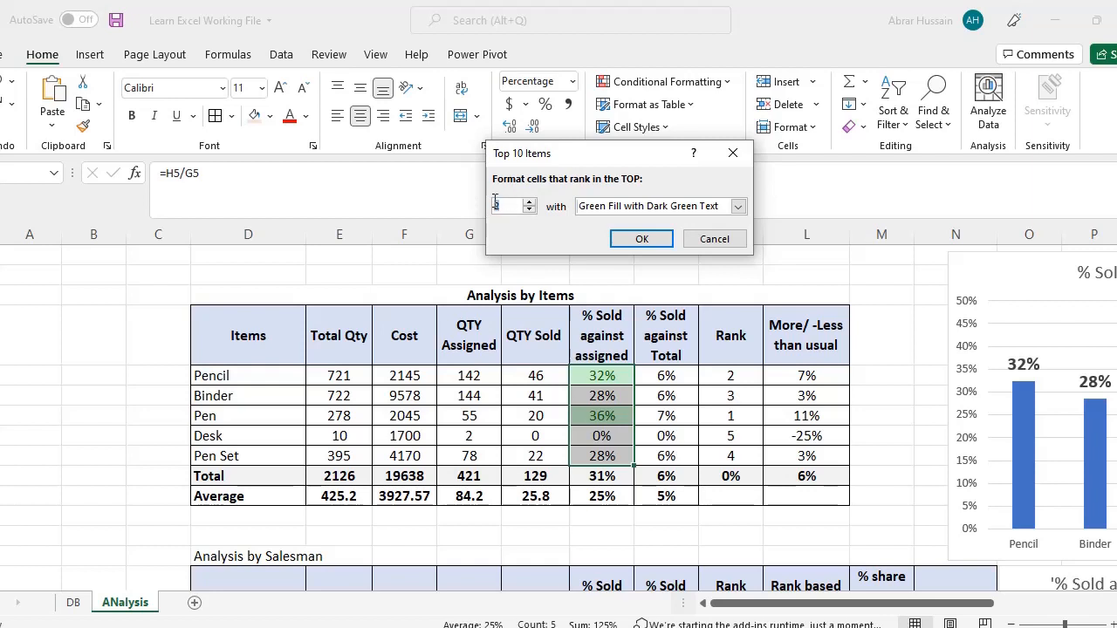
type("3")
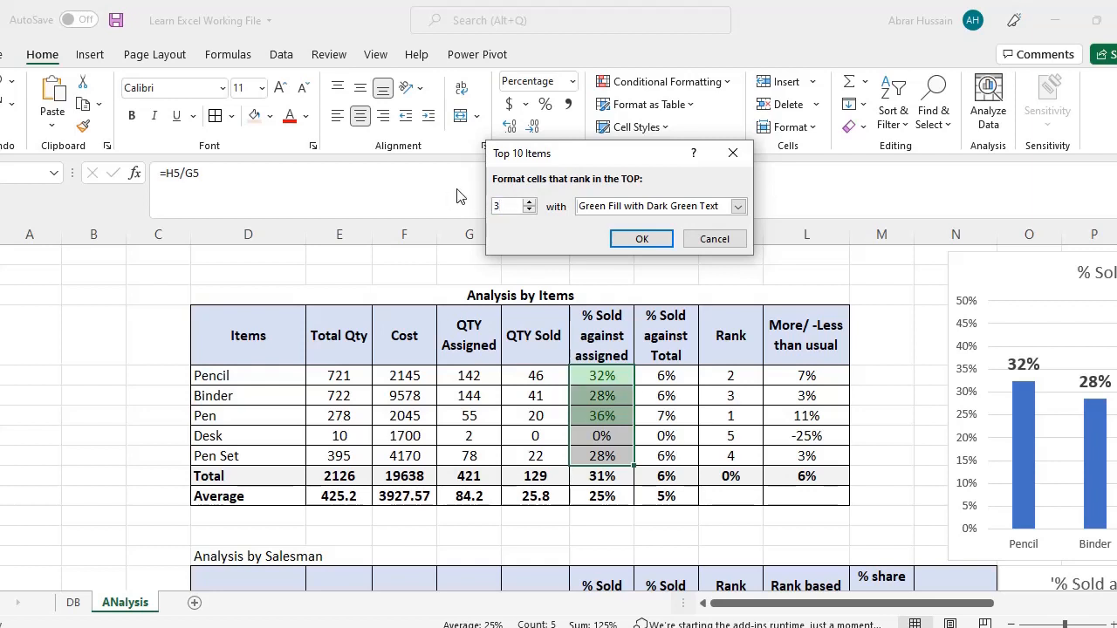
type("0")
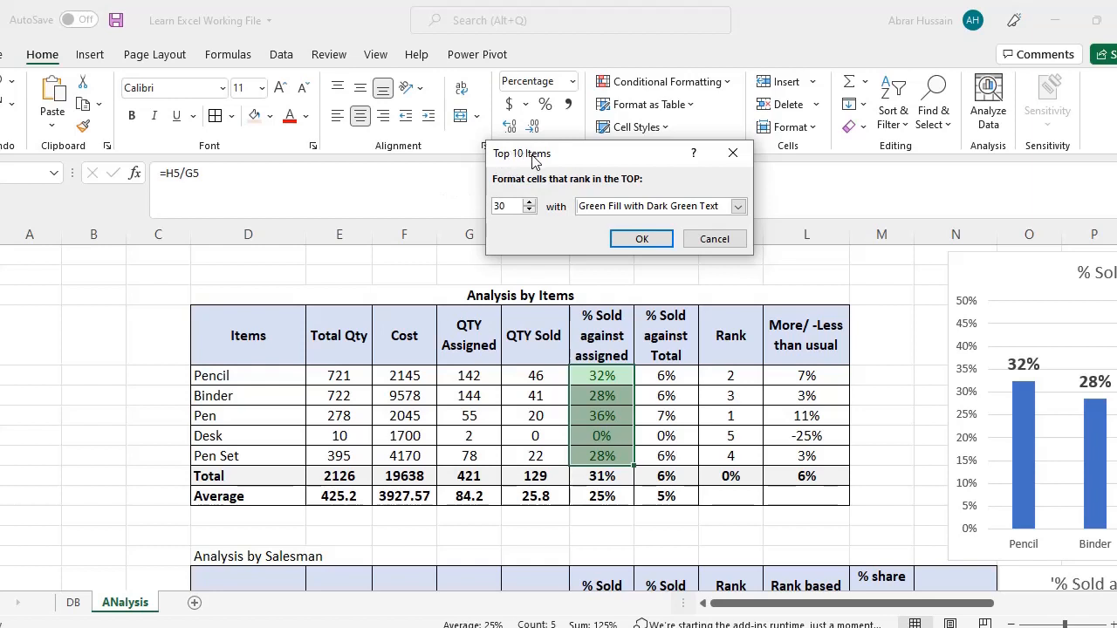
double_click(506, 206)
left_click(715, 238)
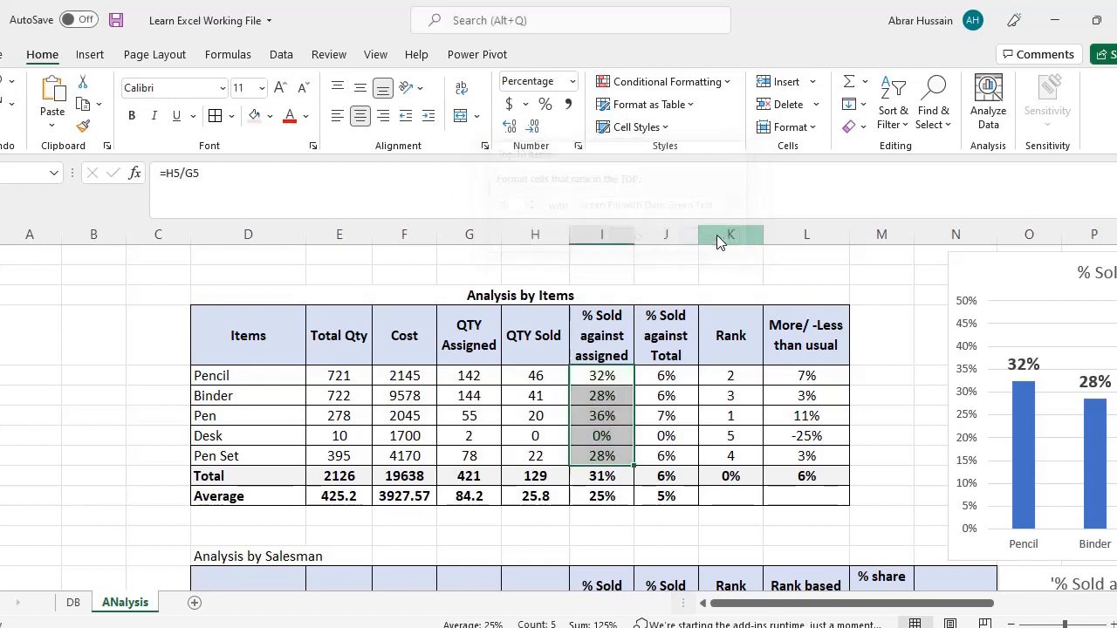
Try a Bottom 10 Items rule set to 2 items with yellow and Light Red Fill with Dark Red Text formats, and cancel it.
left_click(640, 87)
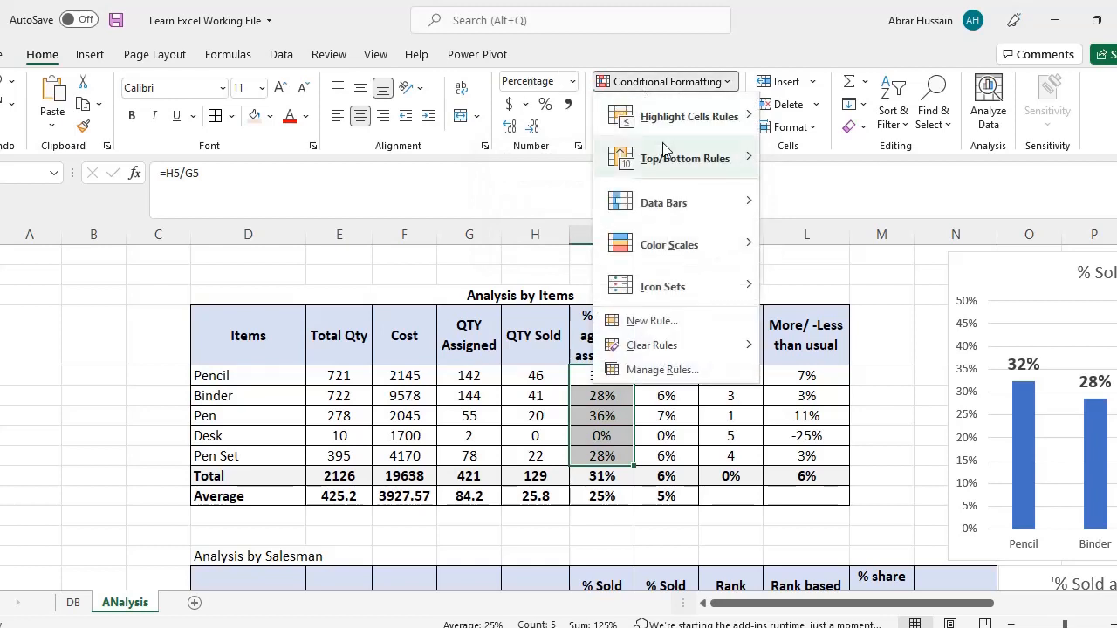
mouse_move(667, 160)
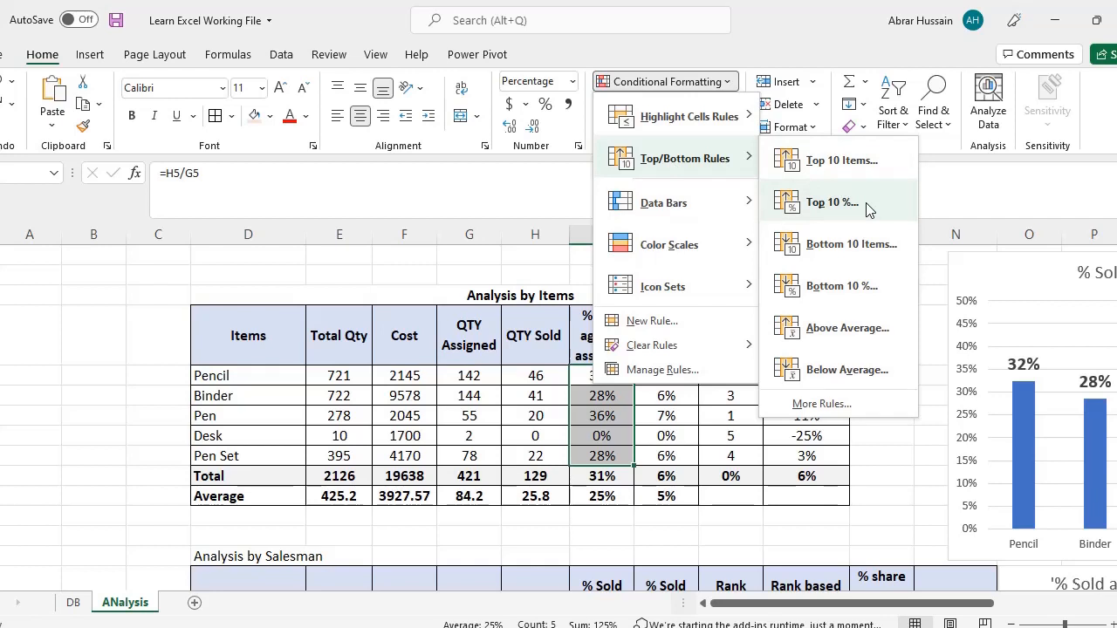
left_click(883, 251)
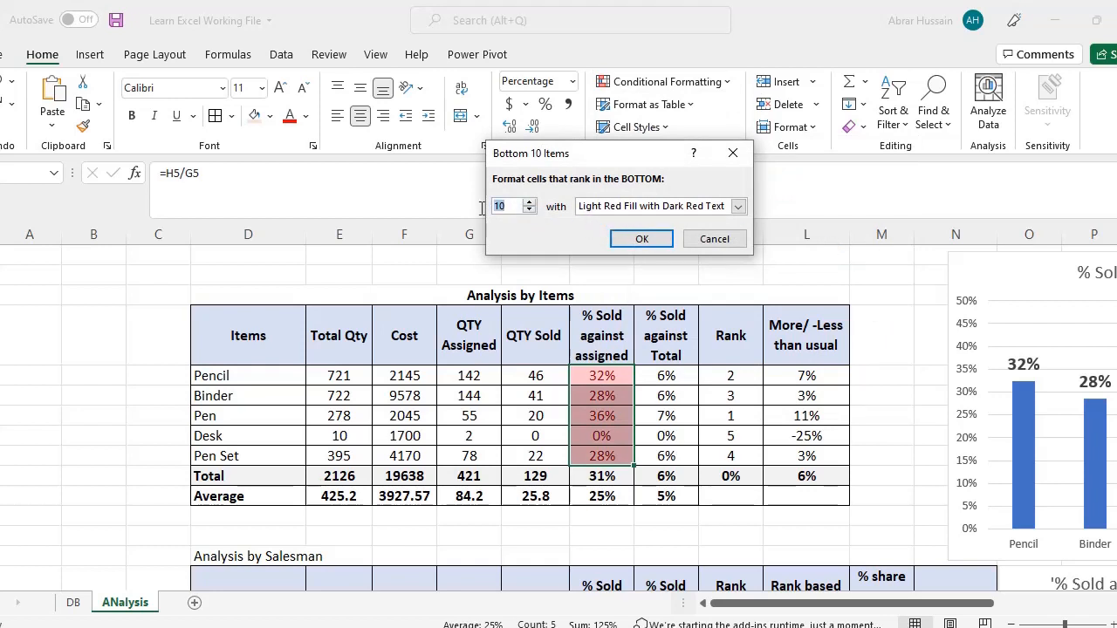
type("2")
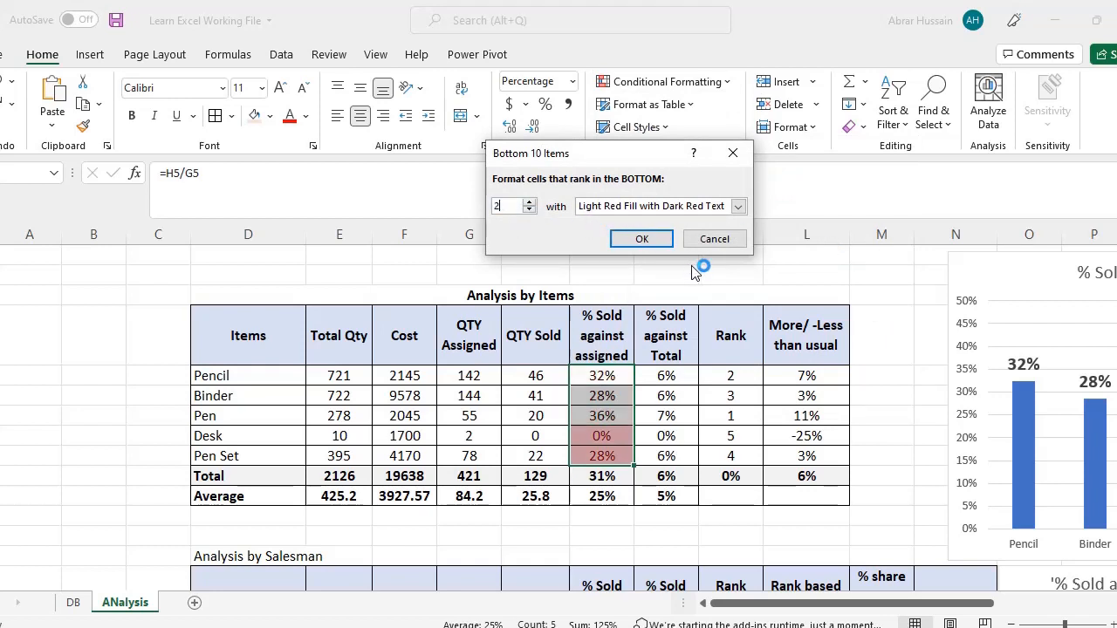
left_click(660, 208)
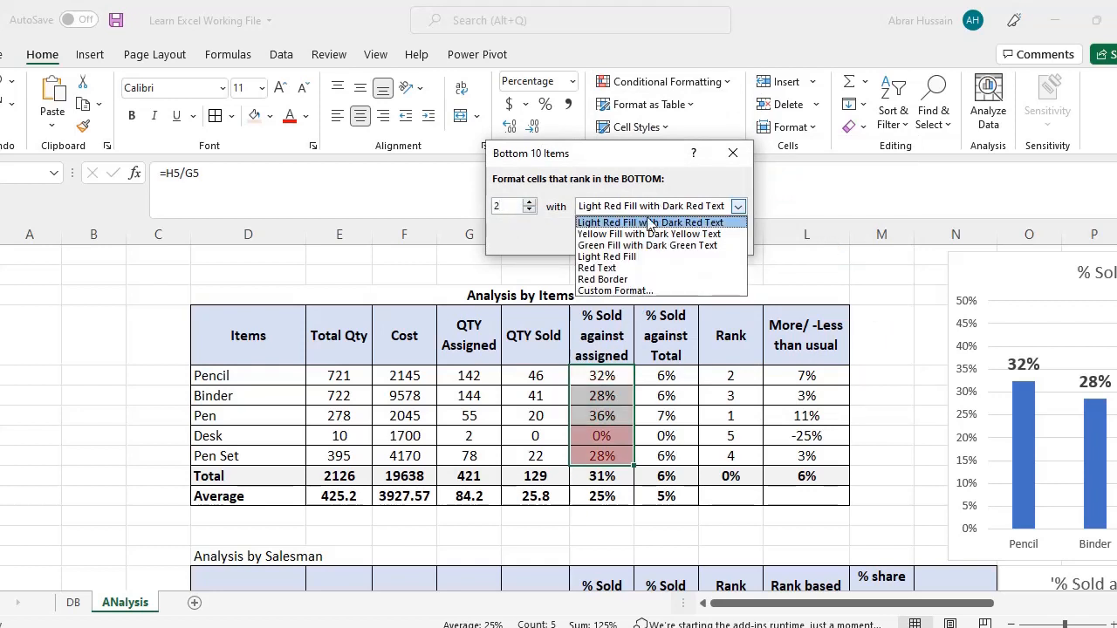
left_click(633, 234)
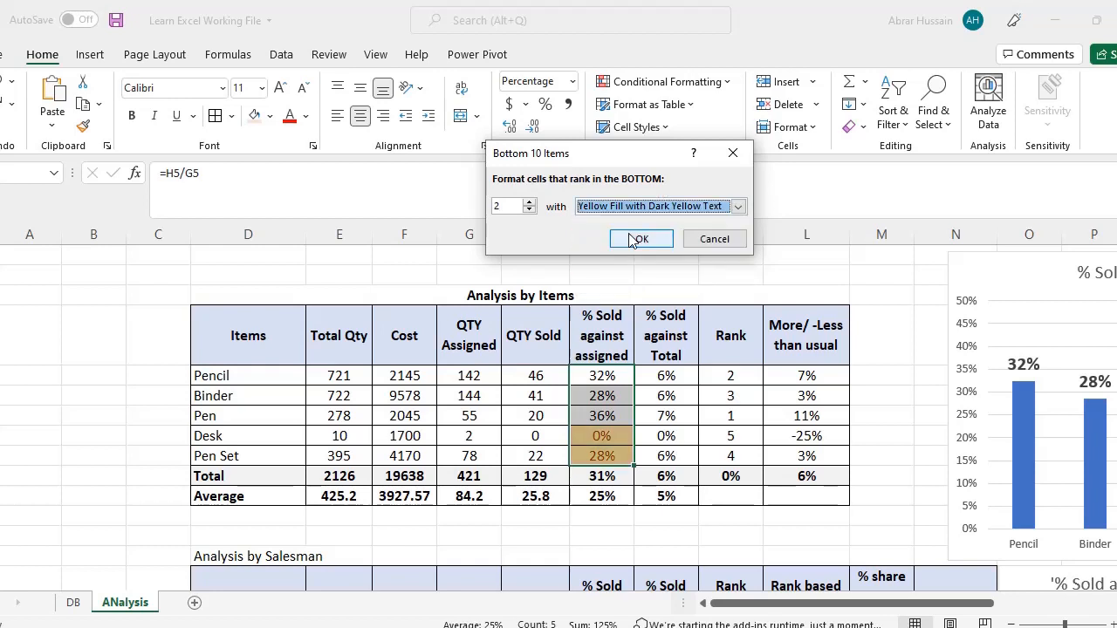
left_click(632, 208)
left_click(630, 222)
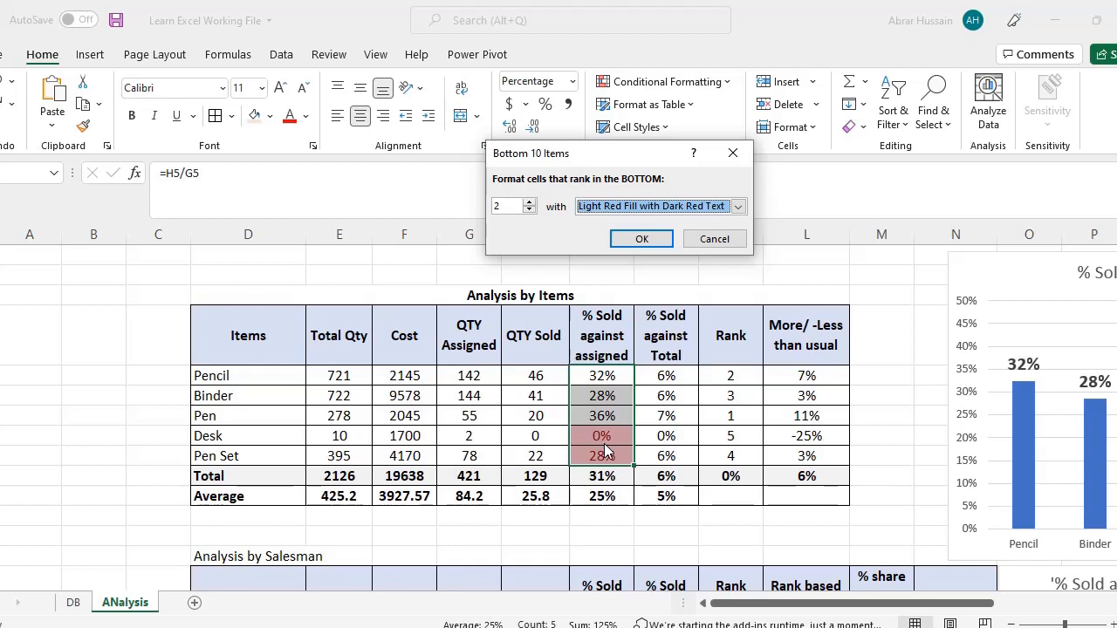
left_click(715, 239)
Try an Above Average rule with Light Red Fill with Dark Red Text on the % Sold against assigned item values, and cancel it.
left_click(675, 82)
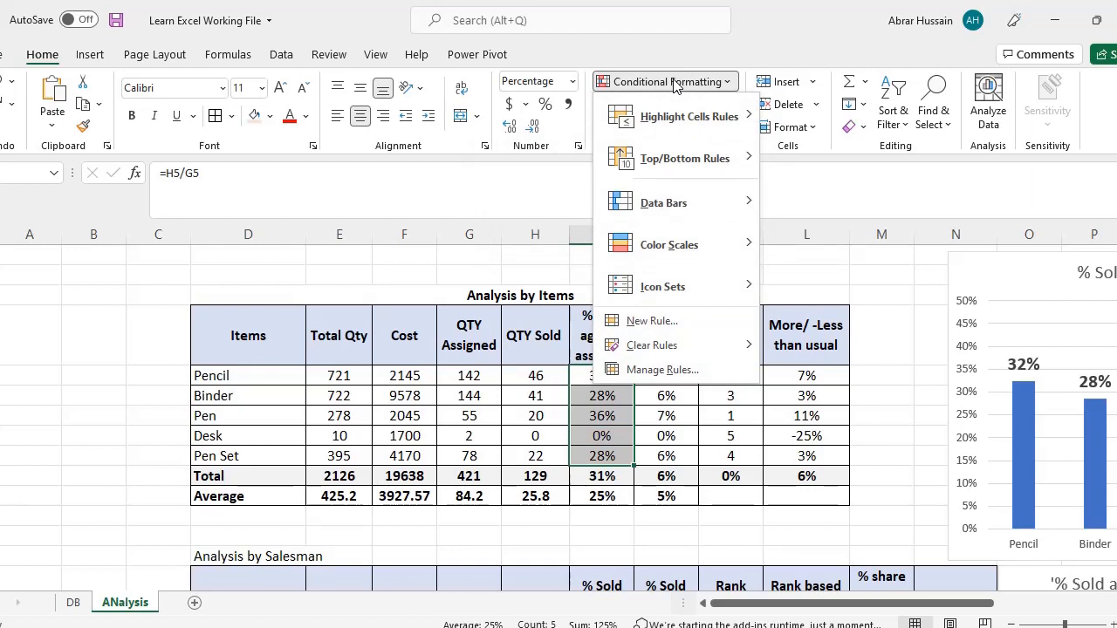
left_click(674, 82)
left_click(674, 81)
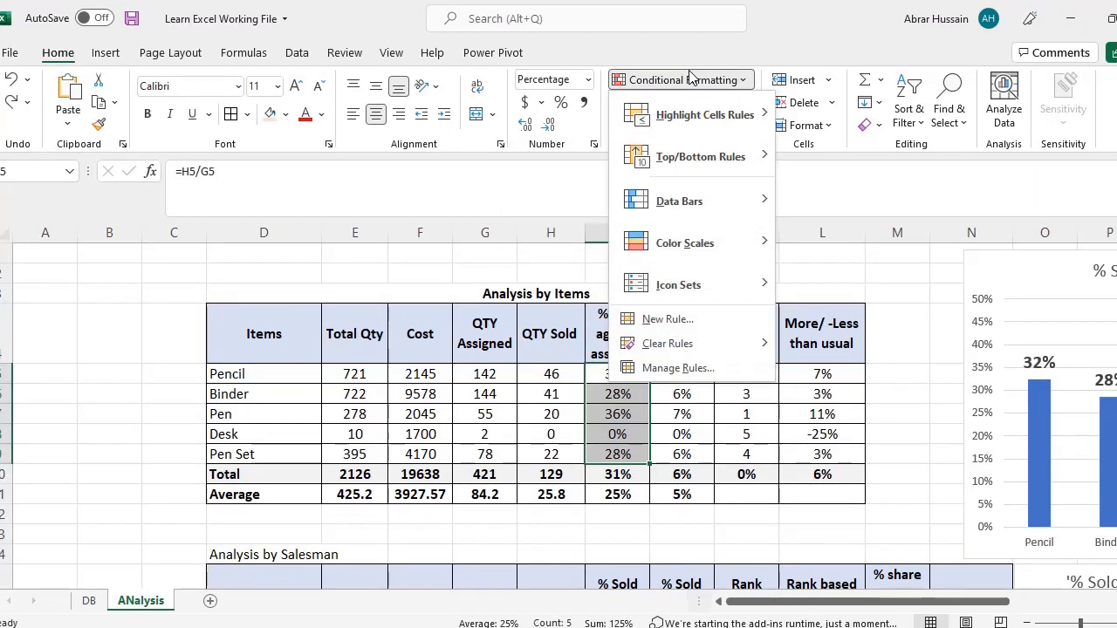
mouse_move(681, 157)
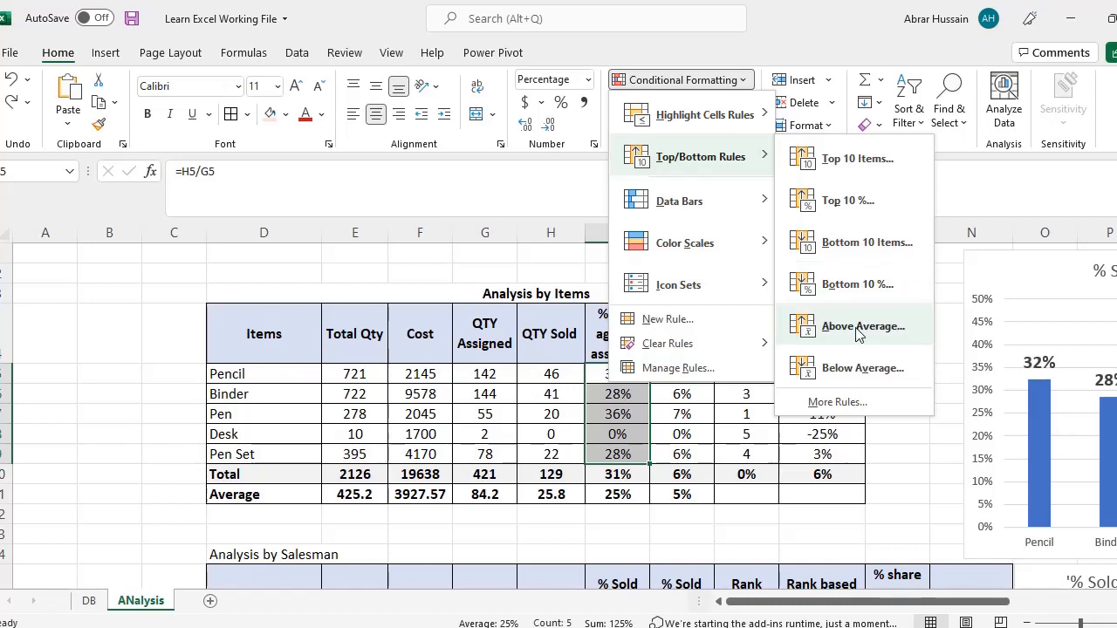
left_click(744, 444)
left_click(842, 342)
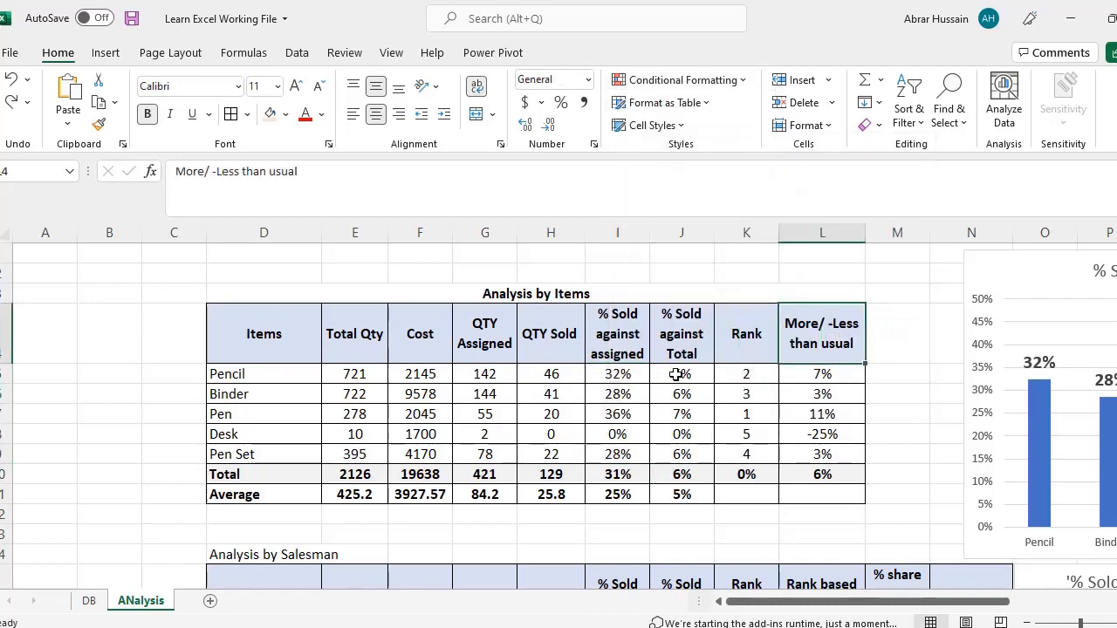
left_click_drag(615, 373, 615, 456)
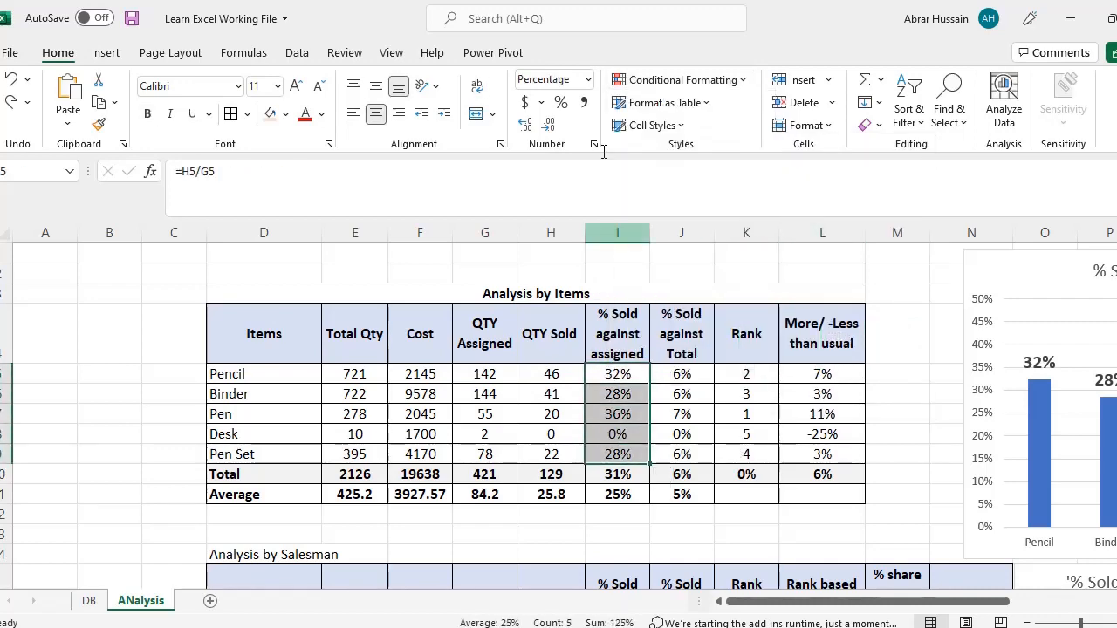
left_click(648, 79)
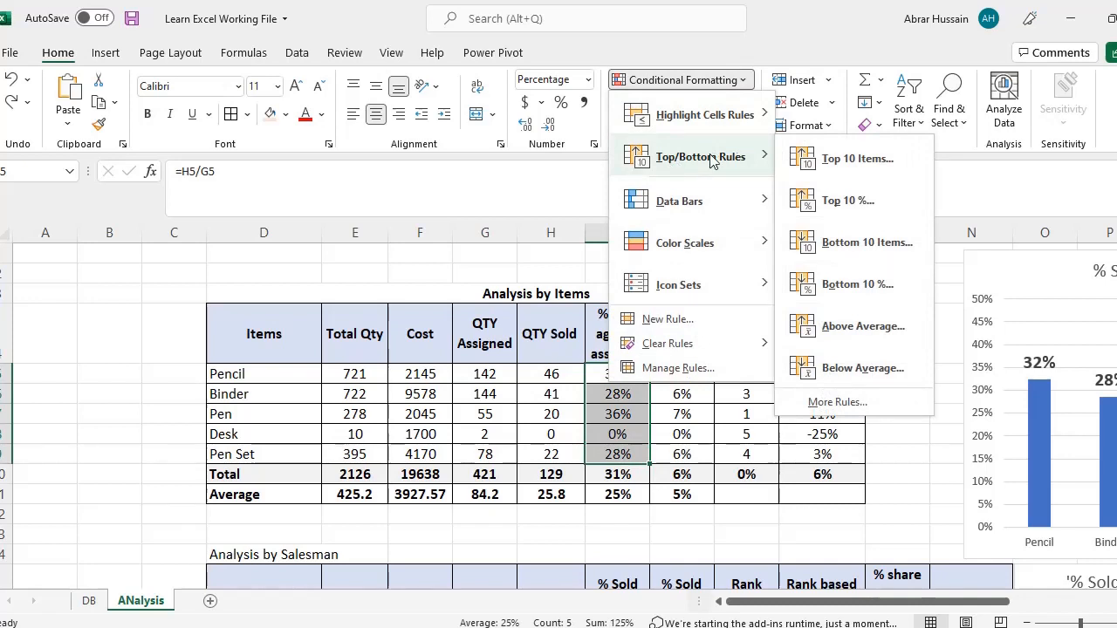
left_click(863, 327)
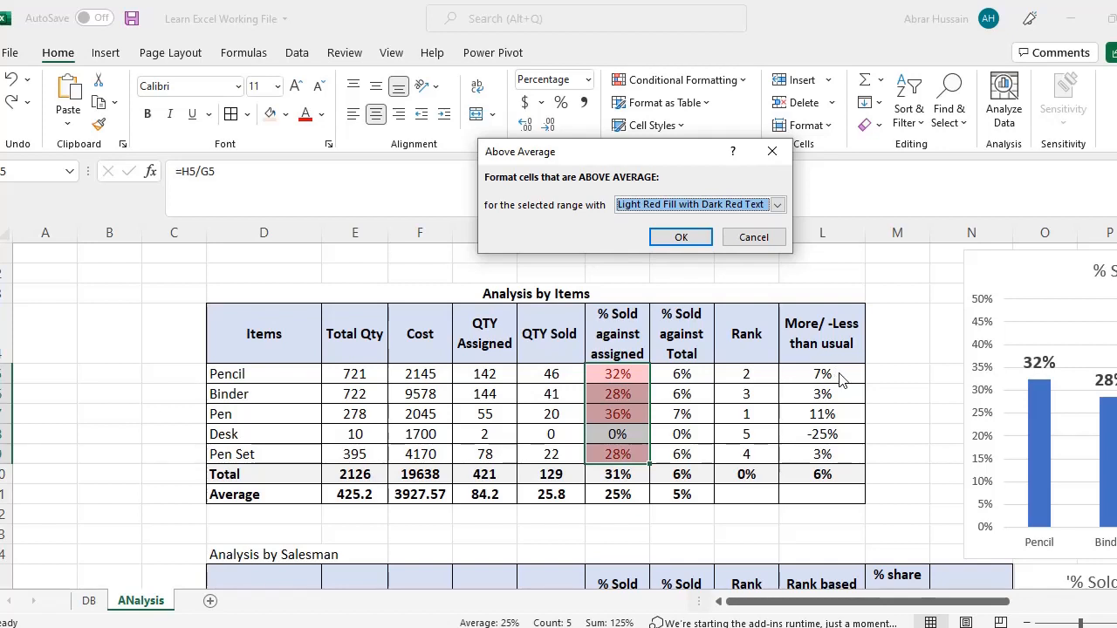
left_click(751, 237)
Try a Below Average rule with Light Red Fill with Dark Red Text on the same percentages, and cancel it.
left_click(663, 85)
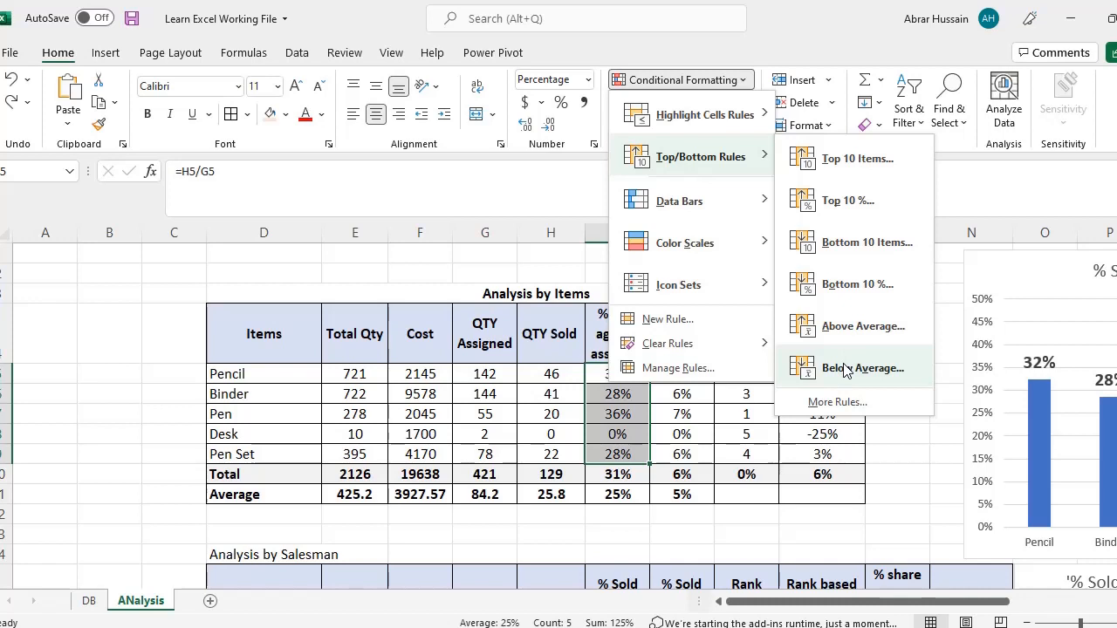
left_click(845, 369)
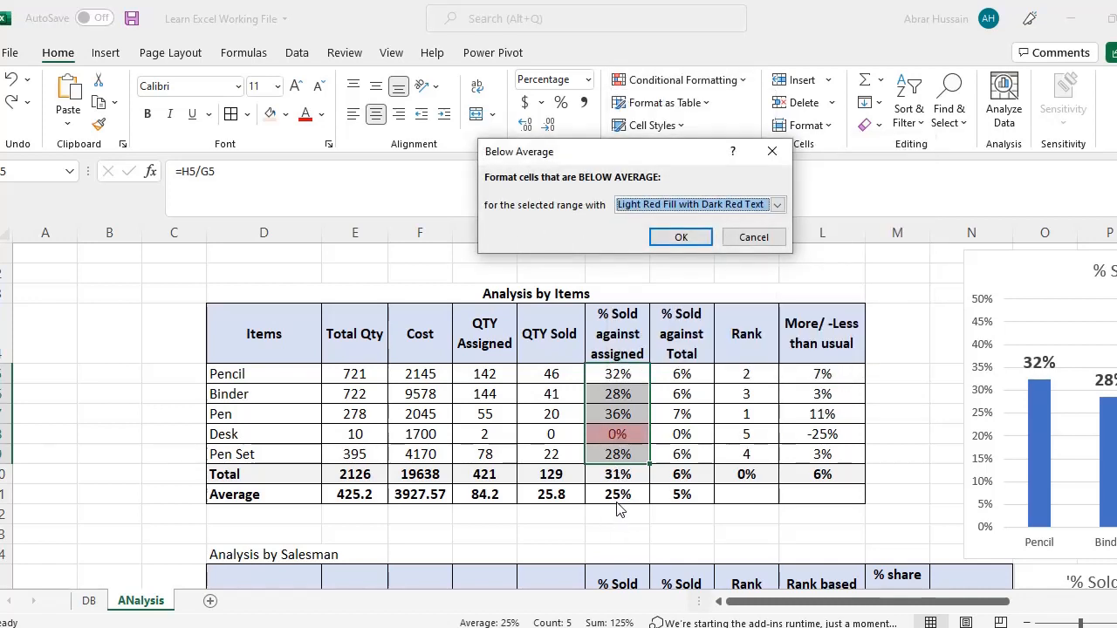
left_click(750, 236)
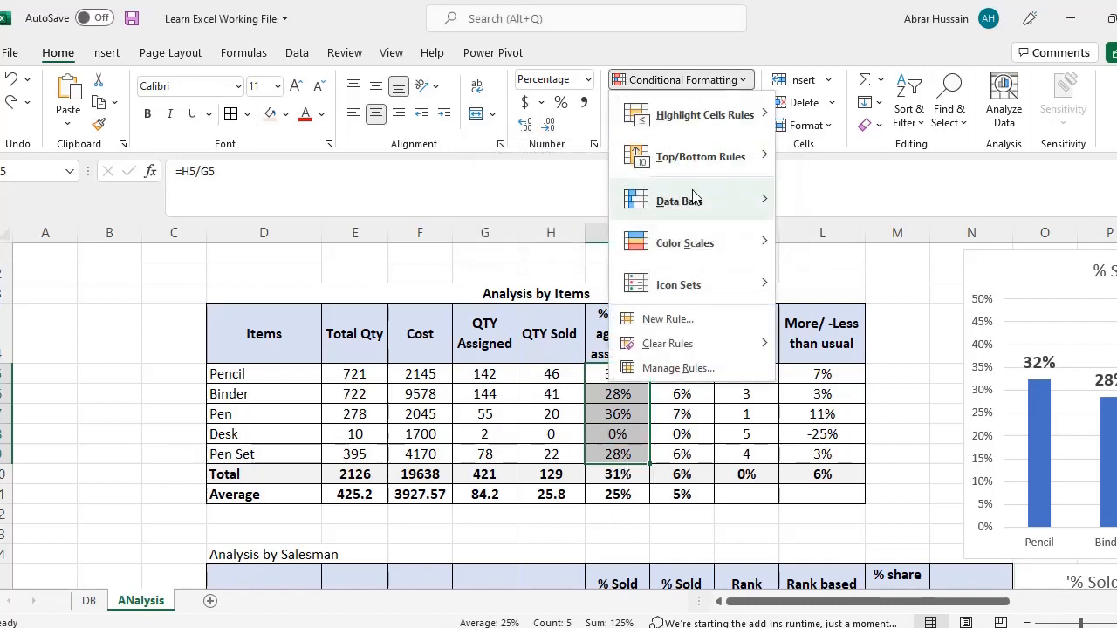
Apply blue gradient-fill data bars to the % Sold against assigned values of the five items and widen that column.
mouse_move(688, 203)
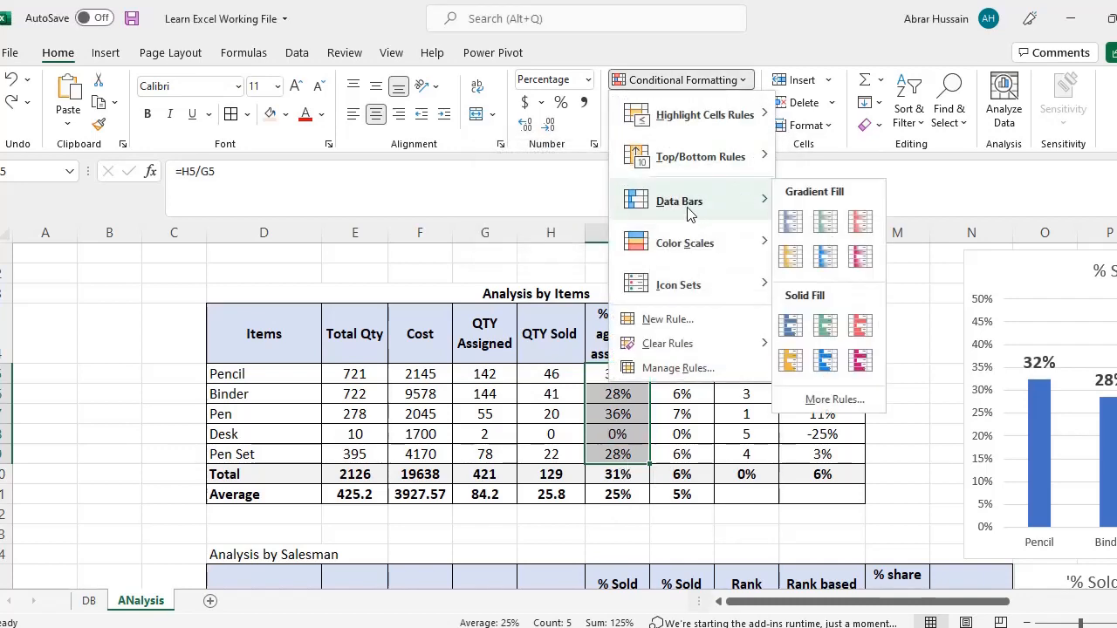
left_click(514, 295)
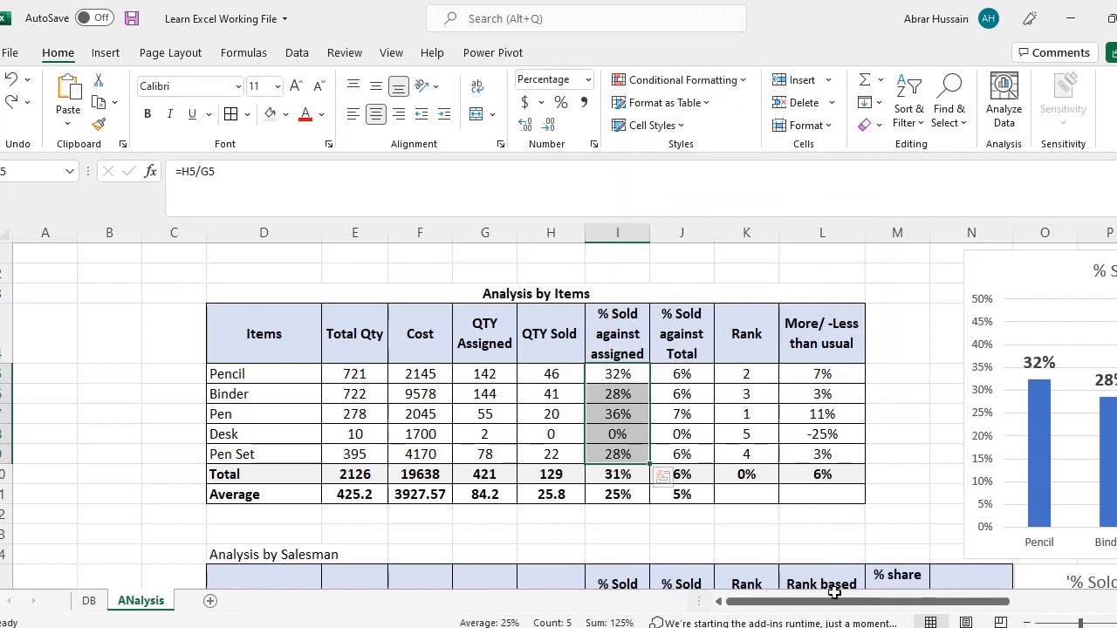
left_click_drag(834, 602, 868, 600)
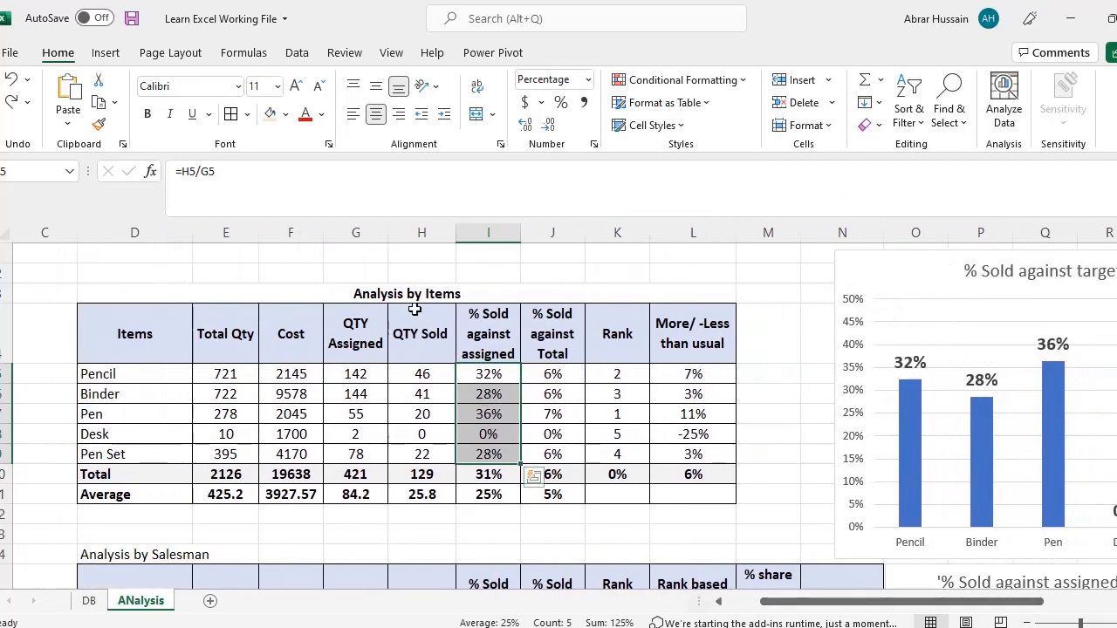
left_click(677, 80)
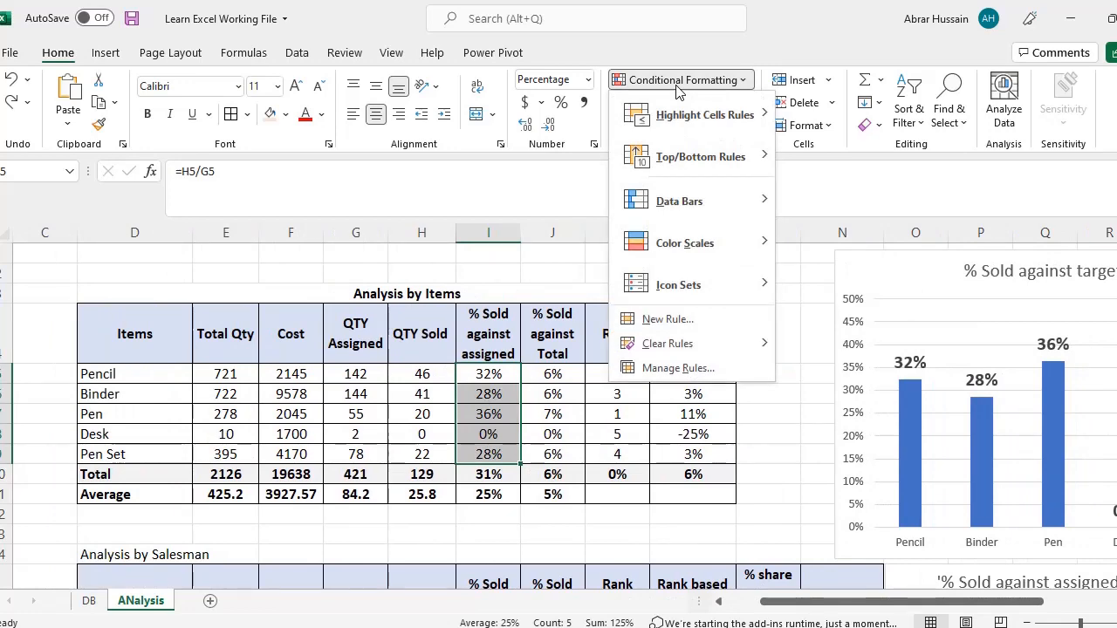
mouse_move(694, 207)
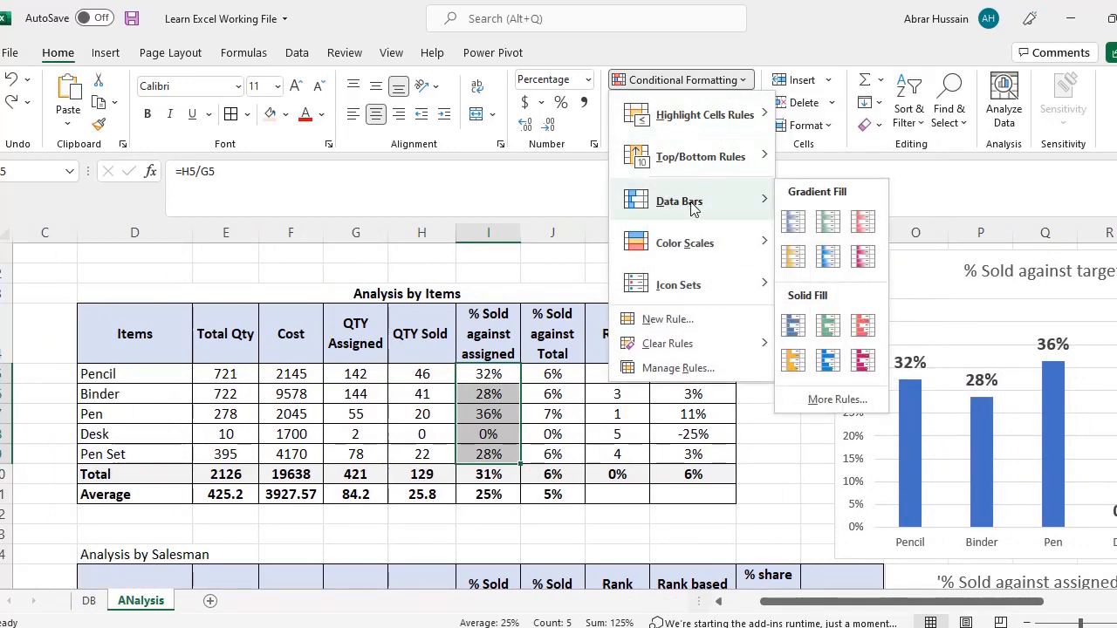
left_click(794, 225)
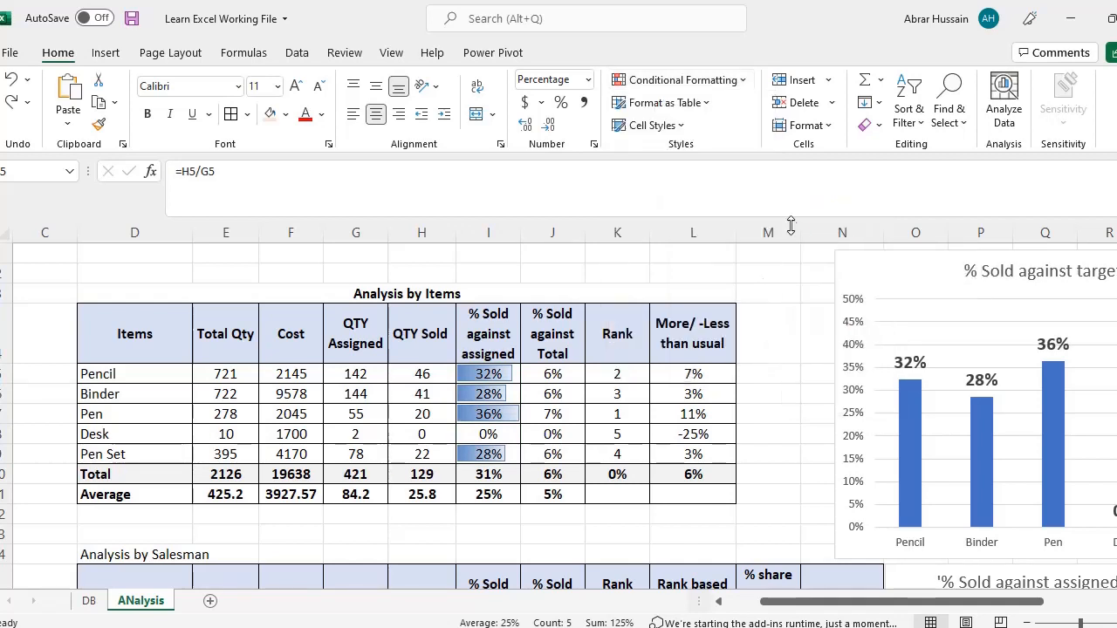
left_click(488, 371)
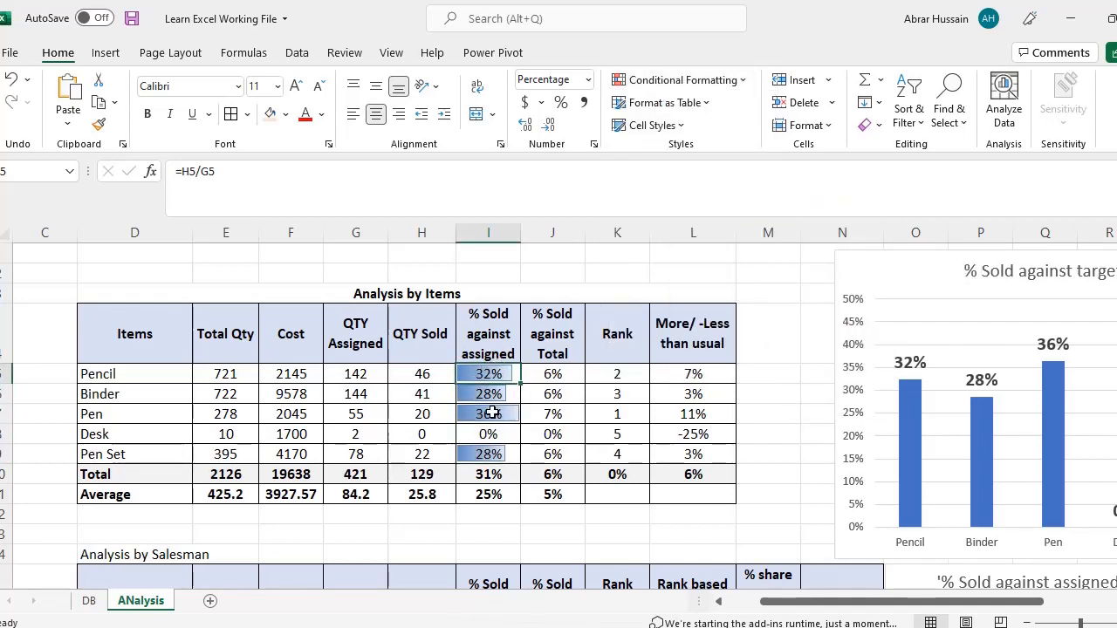
left_click_drag(521, 235, 561, 237)
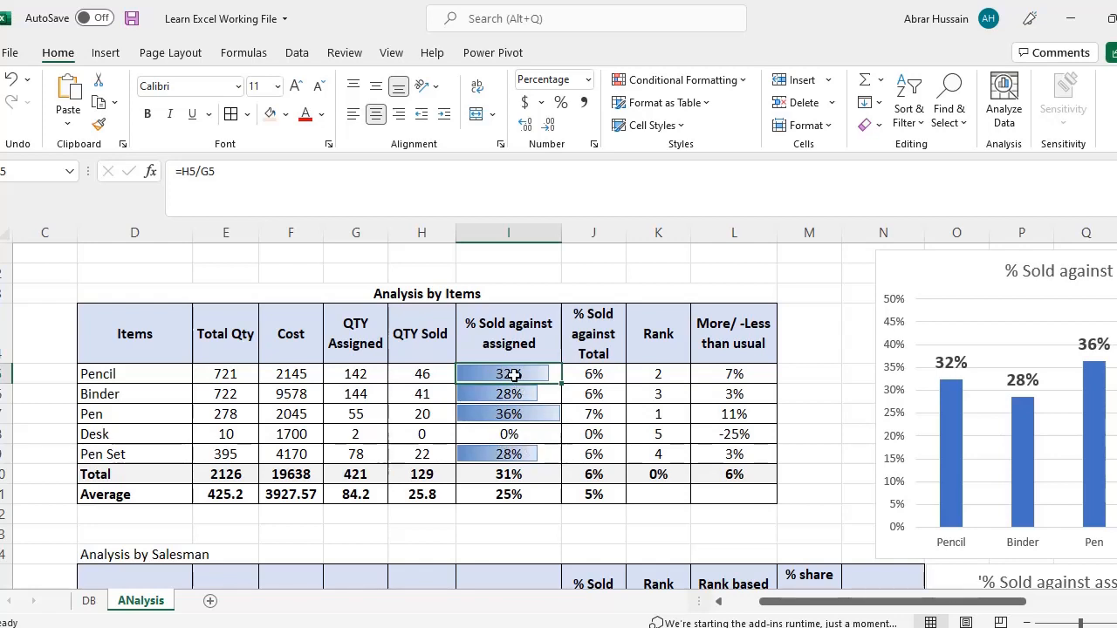
Try the Green - Yellow - Red Color Scale over the data bars, and undo the color scale, column widening and data bars.
left_click_drag(515, 373, 502, 454)
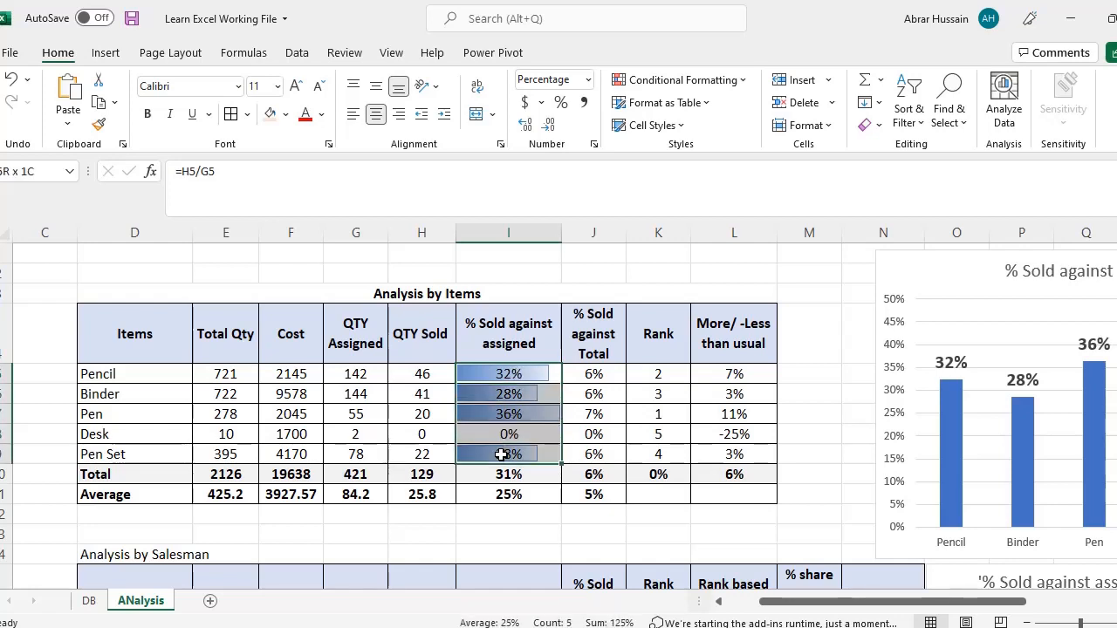
left_click(677, 81)
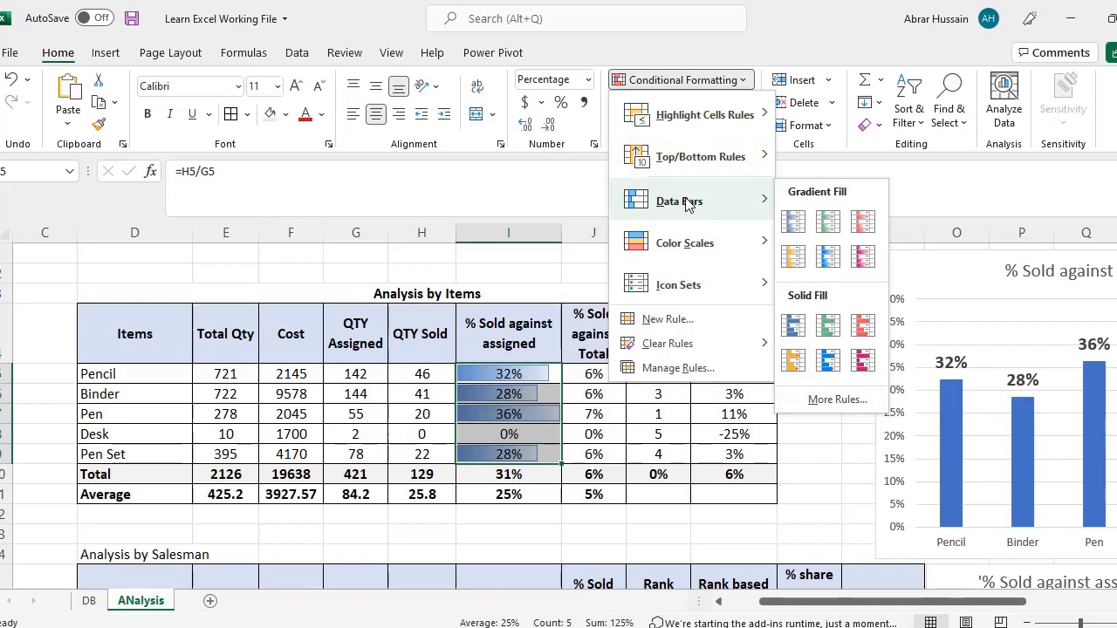
mouse_move(683, 245)
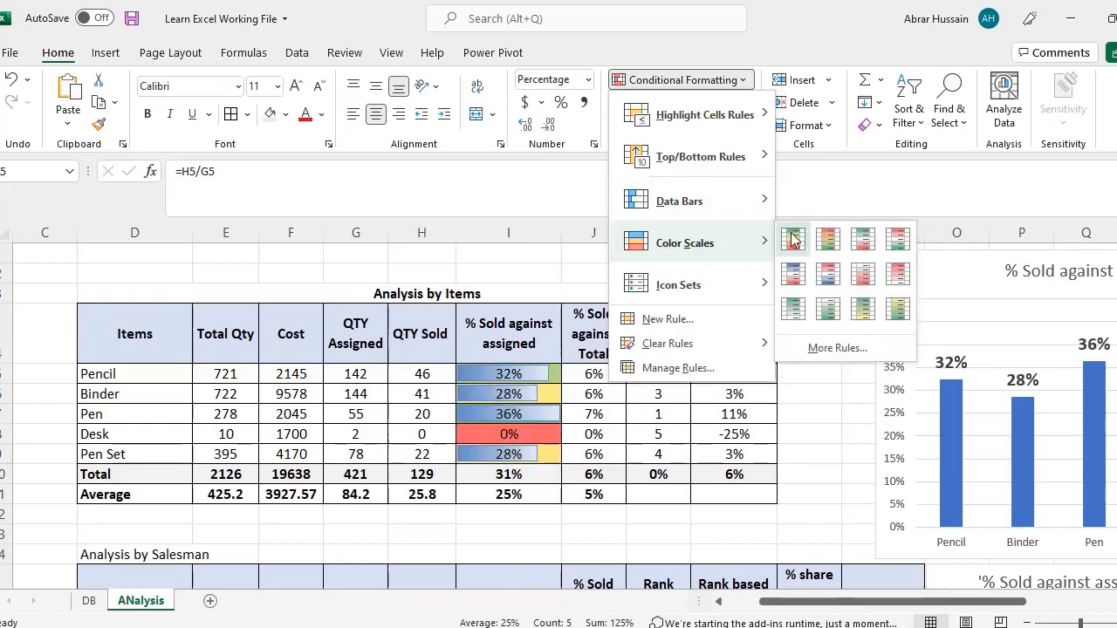
left_click(792, 240)
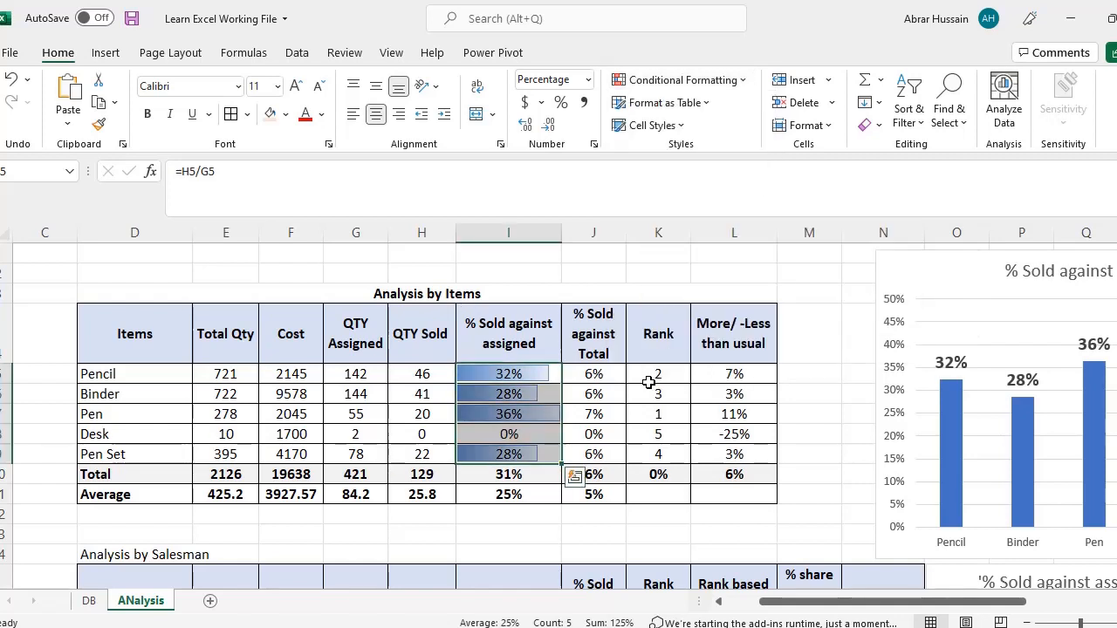
key("ctrl+z")
key("ctrl+z")
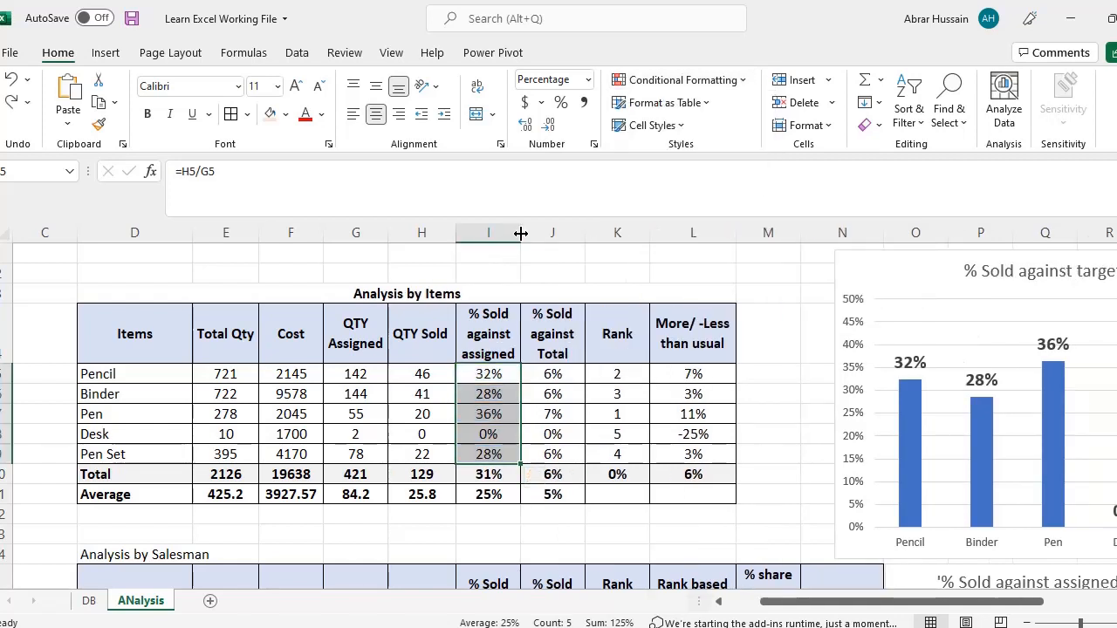
Slightly widen the % Sold against assigned column and apply the Green - Yellow - Red Color Scale to its five item values.
left_click_drag(521, 233, 541, 233)
left_click(676, 79)
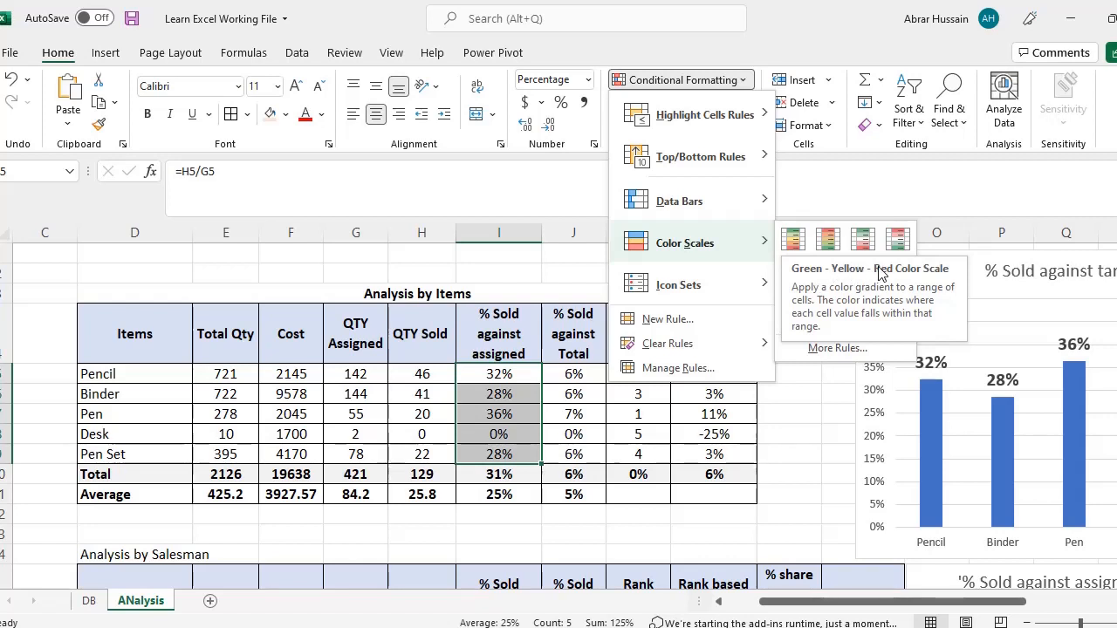
left_click(795, 239)
left_click(514, 374)
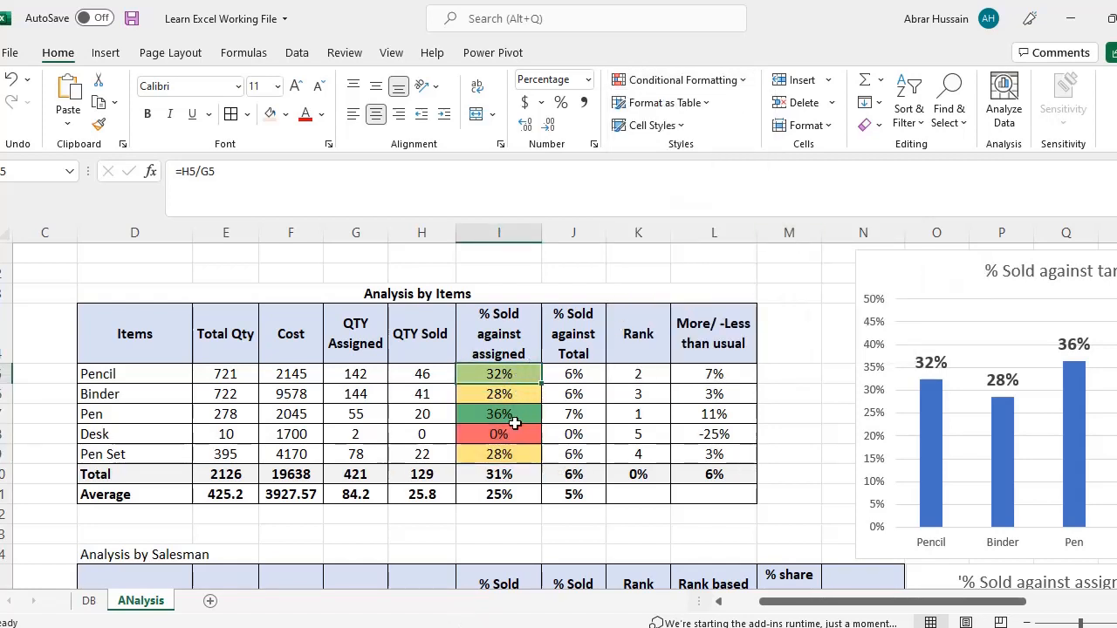
left_click(509, 418)
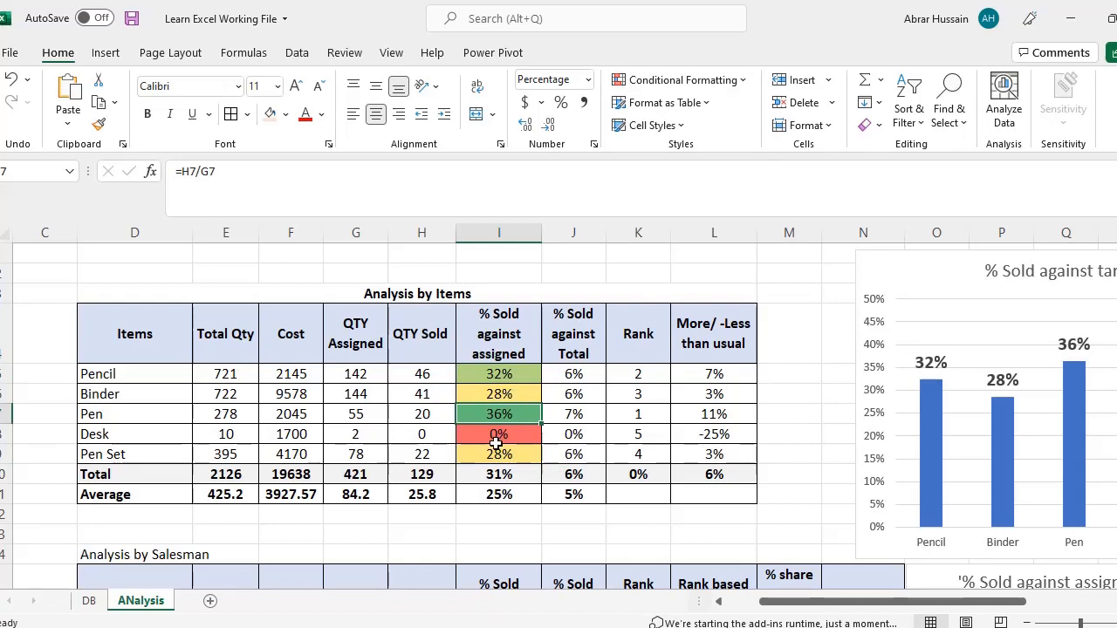
left_click(506, 394)
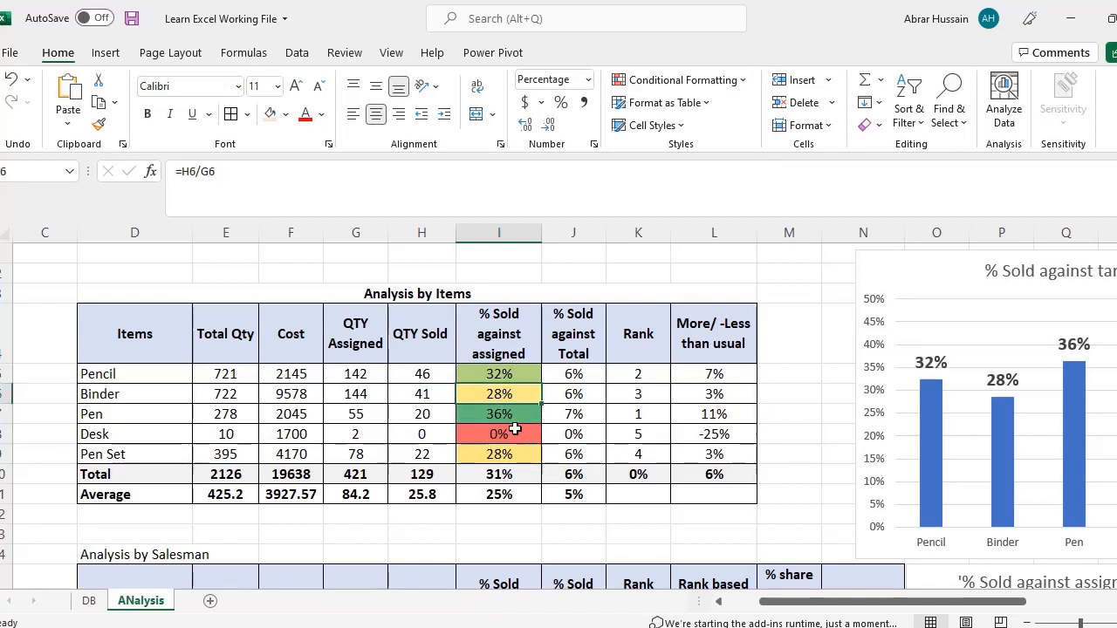
left_click(515, 433)
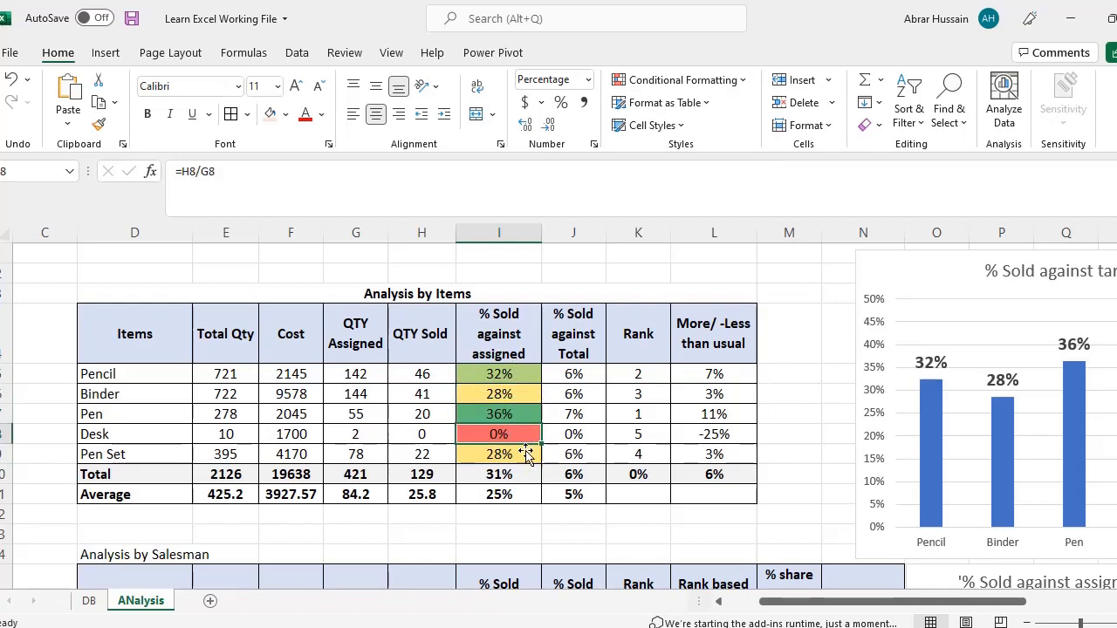
Undo the color scale on the five items' % Sold against assigned values and preview the other color scales on them.
left_click(499, 356)
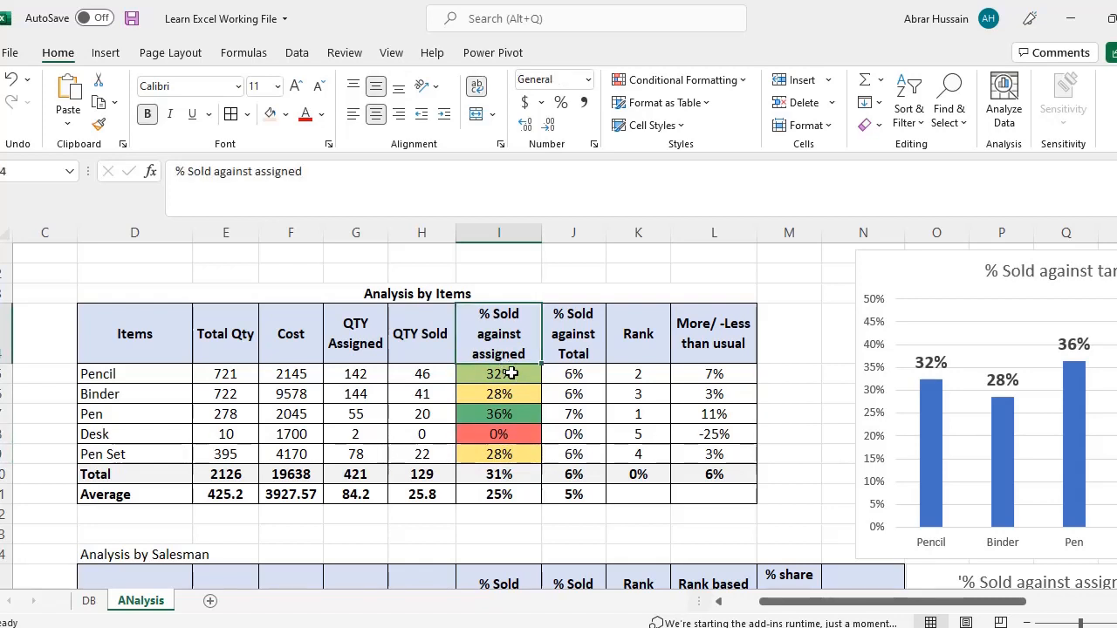
left_click_drag(511, 379, 515, 449)
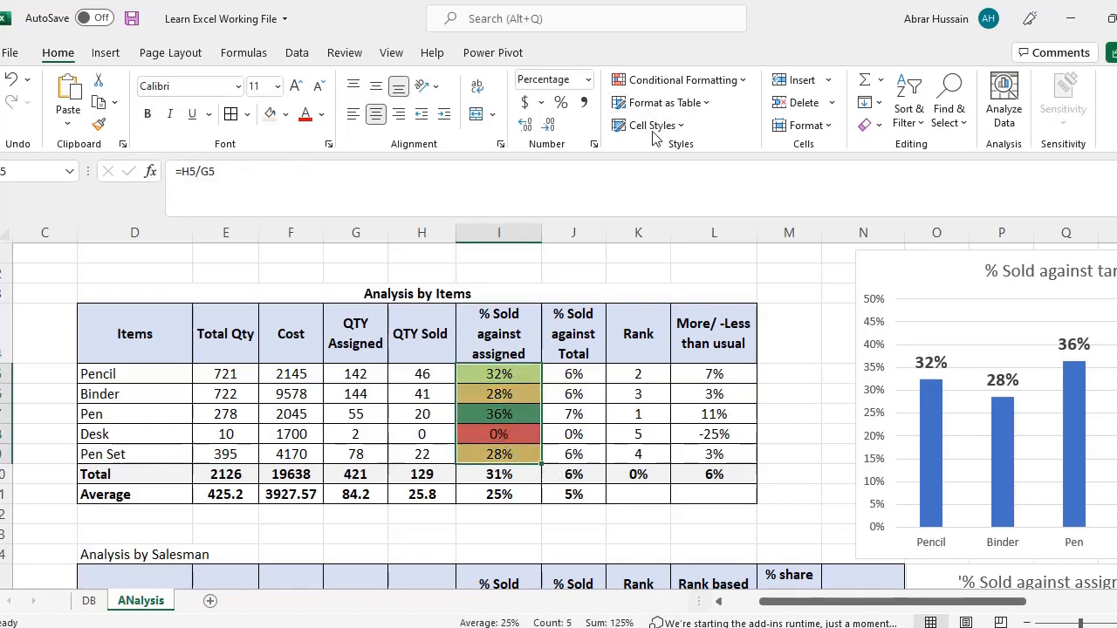
key("ctrl+z")
left_click(681, 79)
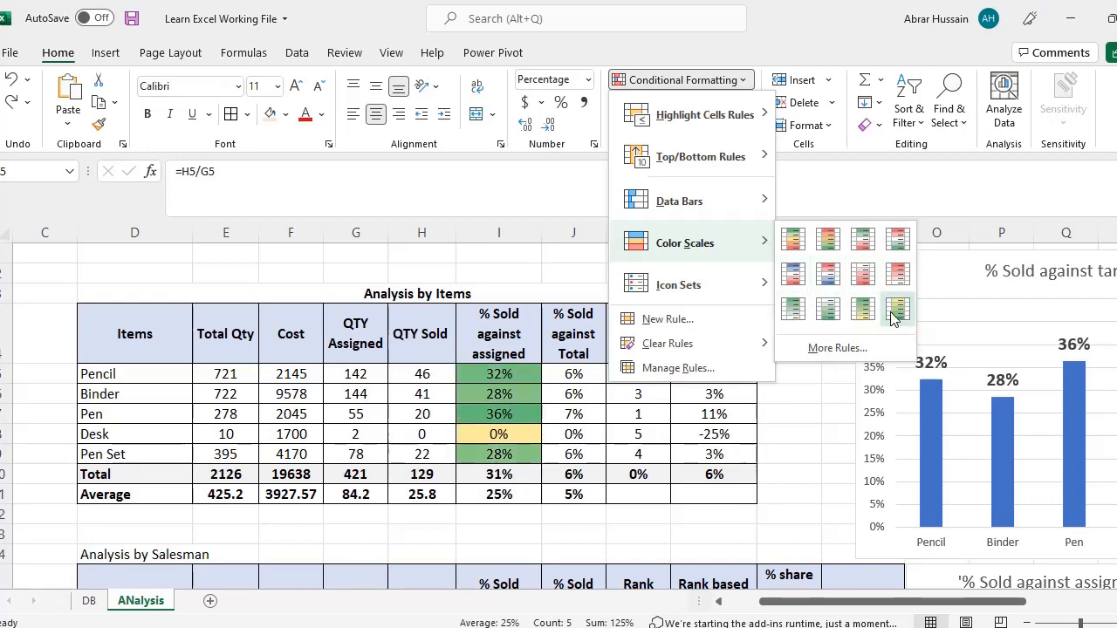
scroll(526, 353, "down", 5)
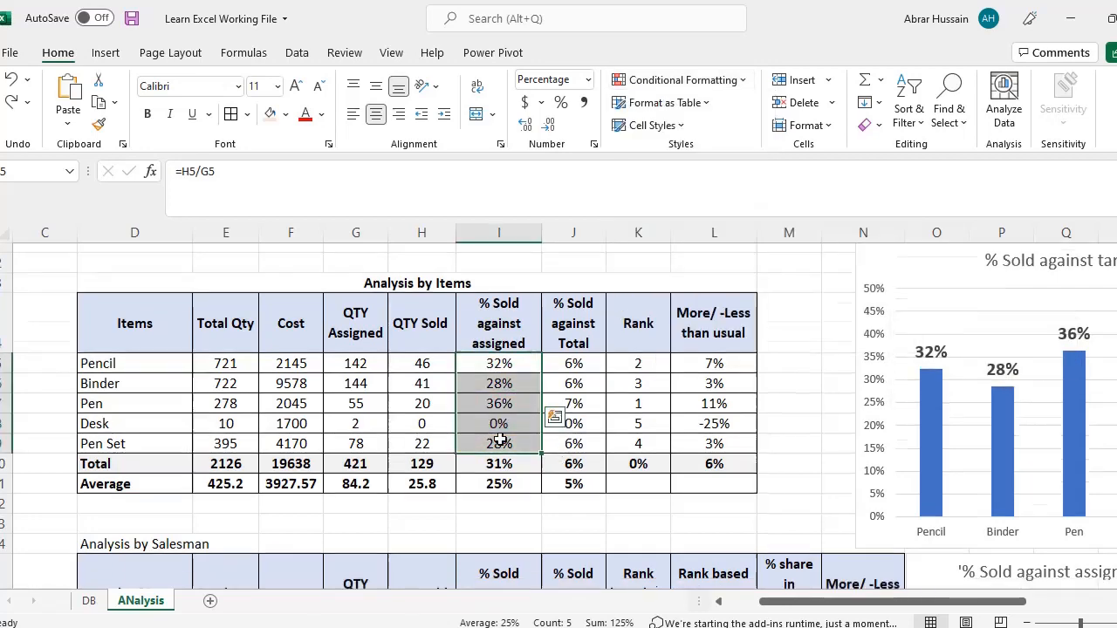
Apply the colored three-arrow directional icon set to all salesmen's % Sold against assigned values in the Analysis by Salesman table.
left_click(120, 356)
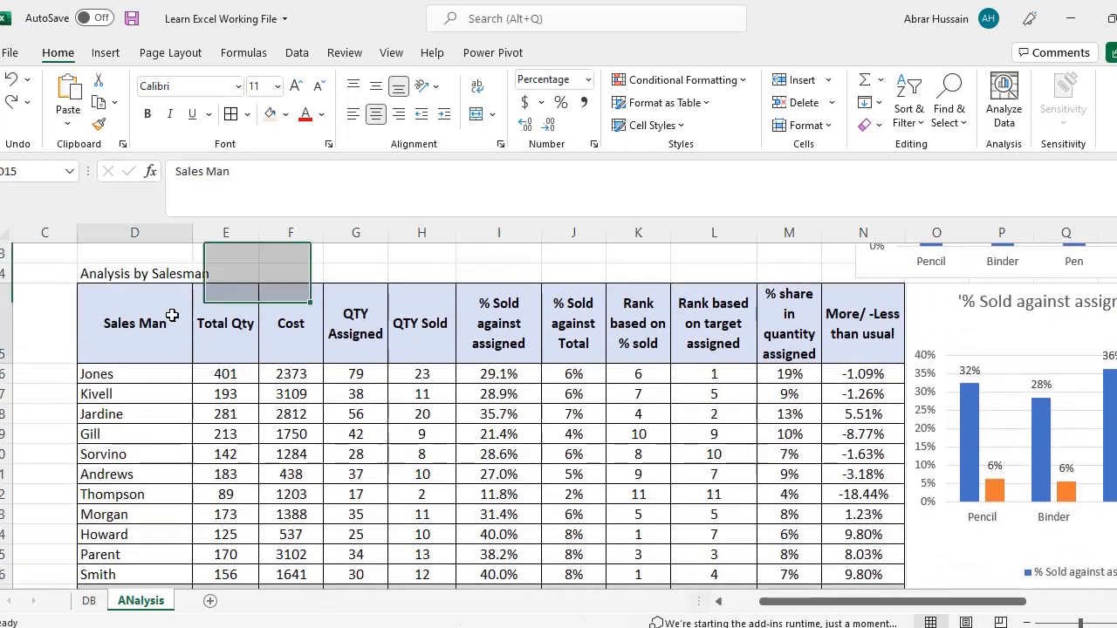
left_click(528, 373)
scroll(513, 417, "down", 1)
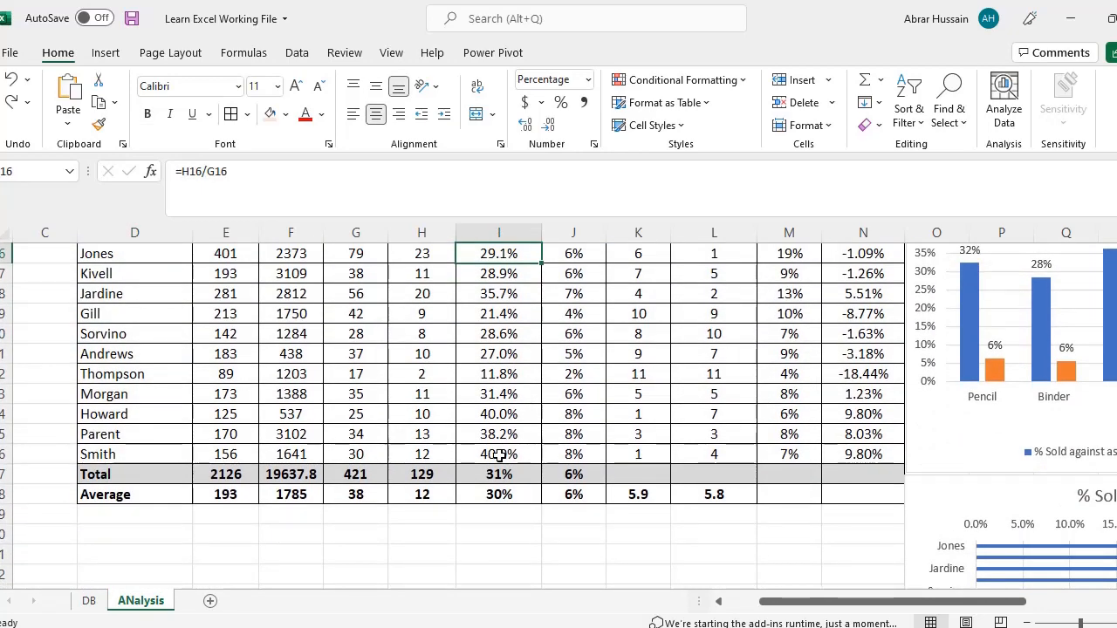
left_click(498, 456, "shift")
scroll(585, 265, "up", 1)
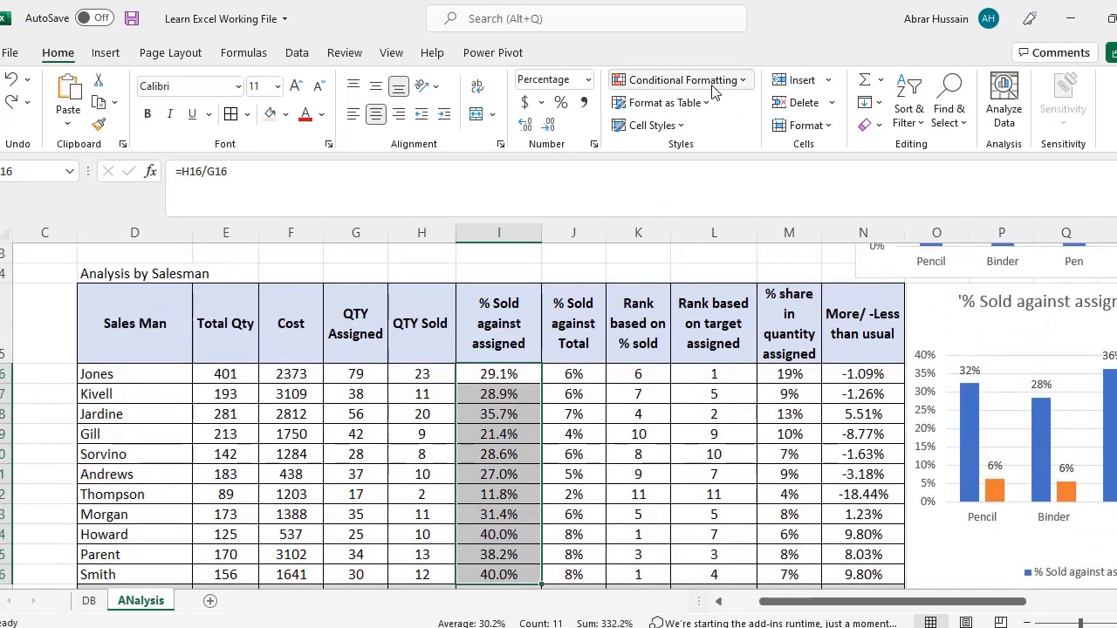
left_click(680, 80)
mouse_move(708, 119)
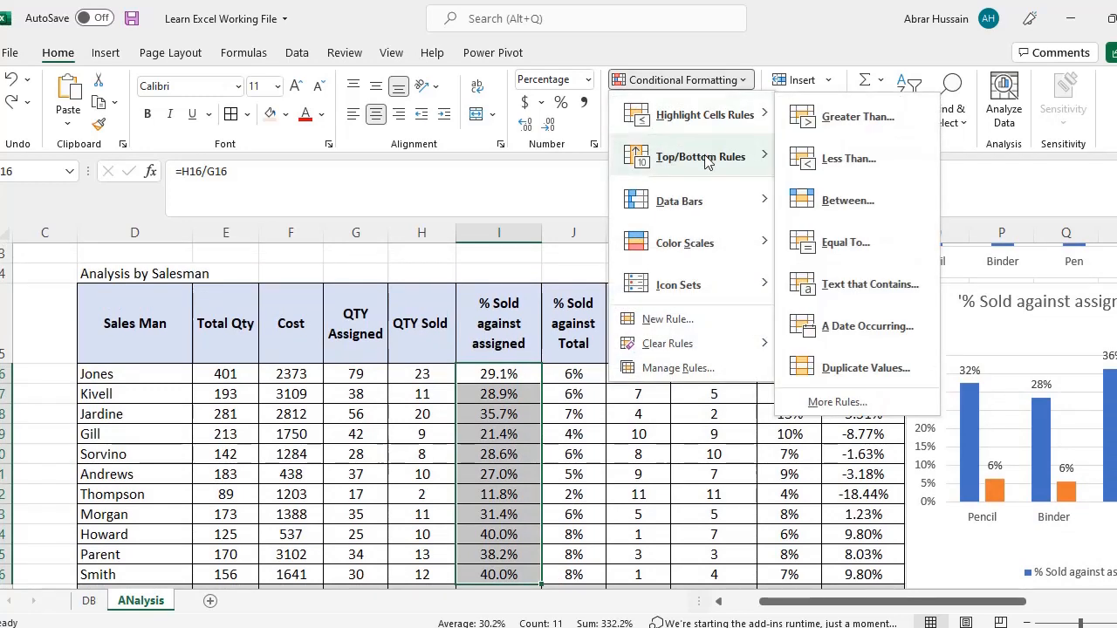
mouse_move(694, 214)
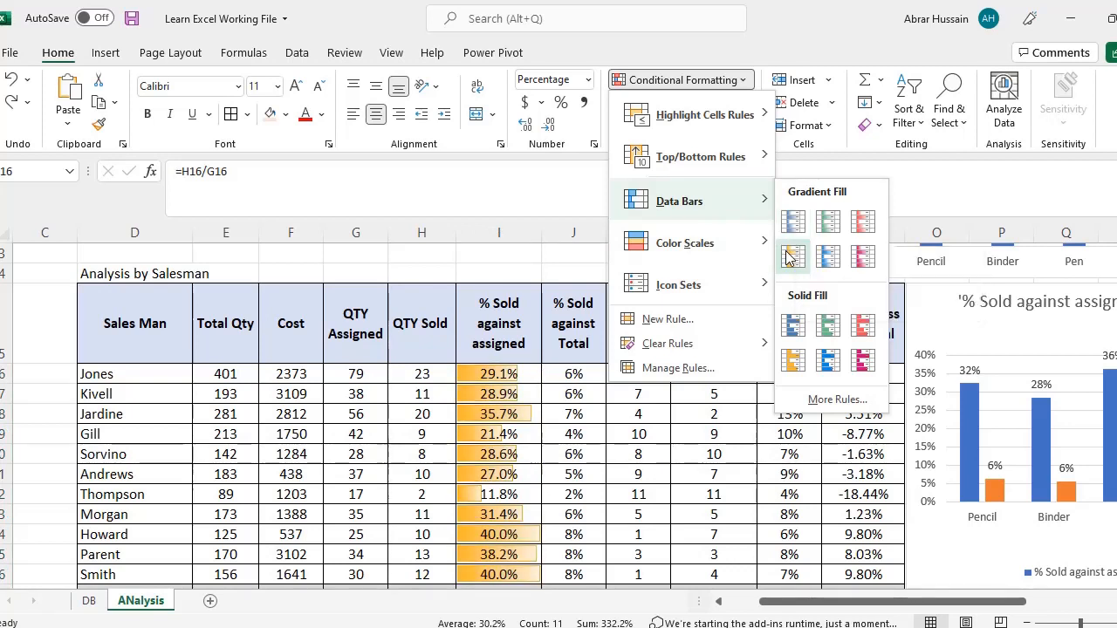
mouse_move(759, 243)
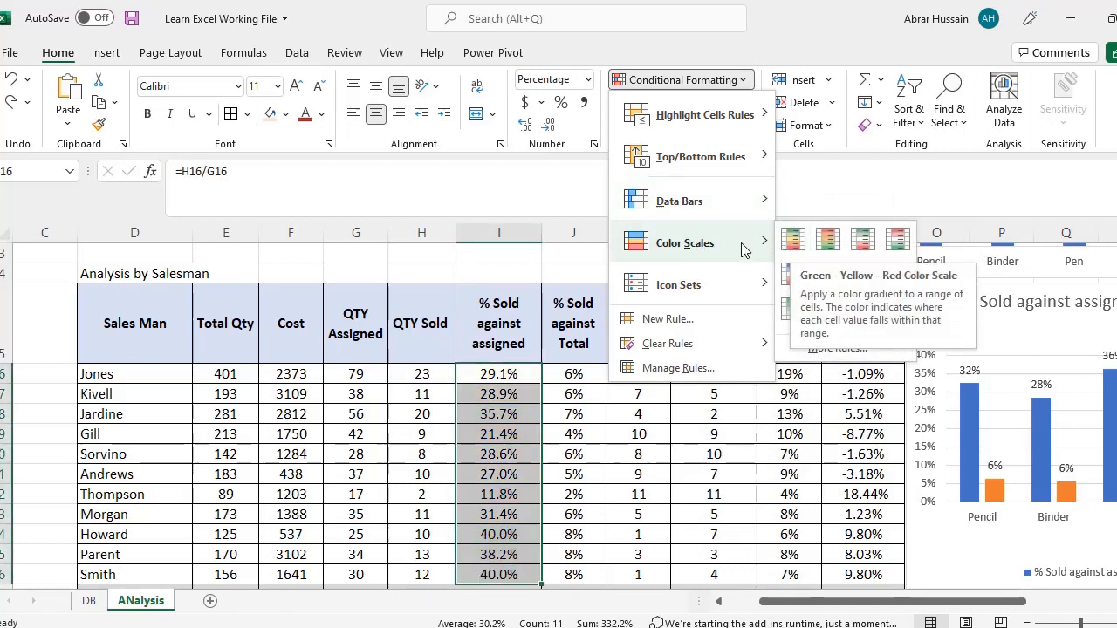
mouse_move(674, 299)
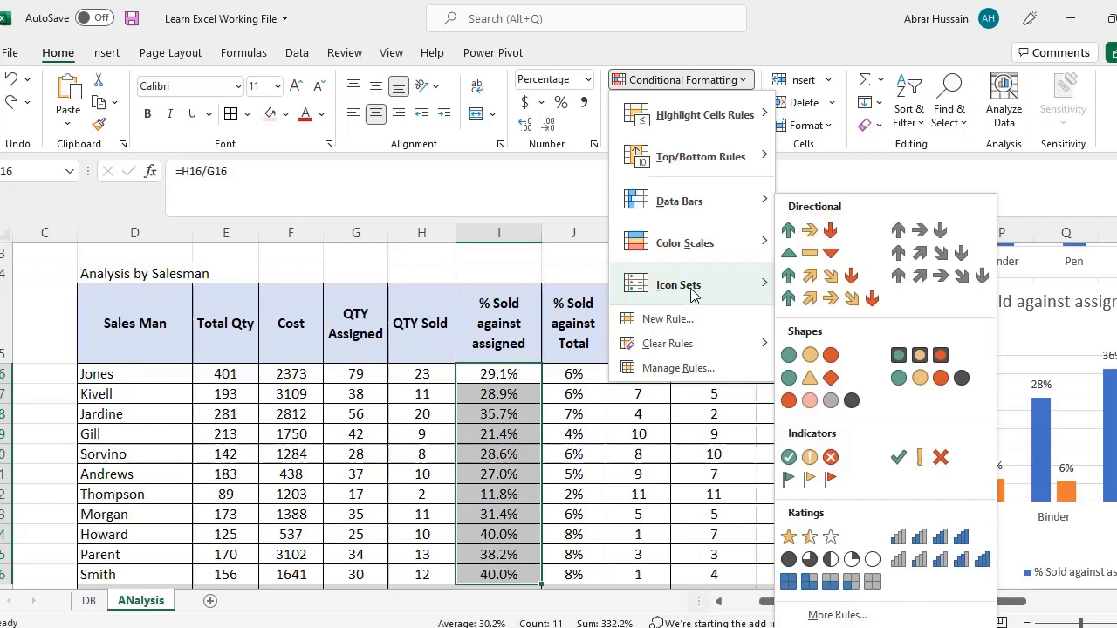
left_click(811, 229)
Examine which arrow icon each salesman's % Sold against assigned value carries, comparing high, middle and low percentages.
left_click(487, 414)
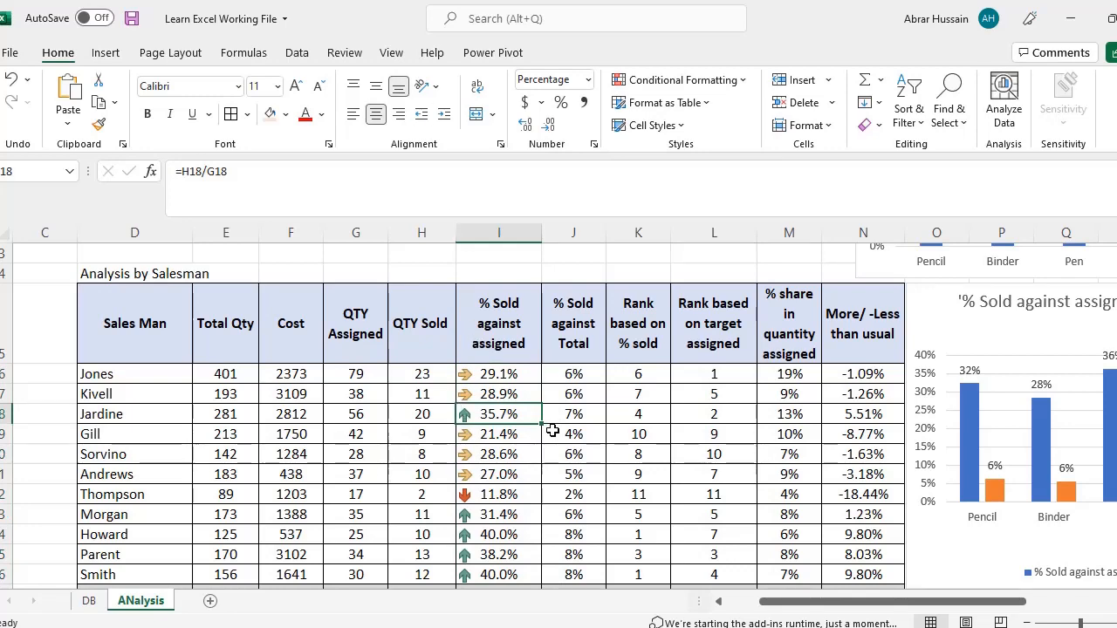
scroll(551, 429, "down", 2)
left_click(498, 395)
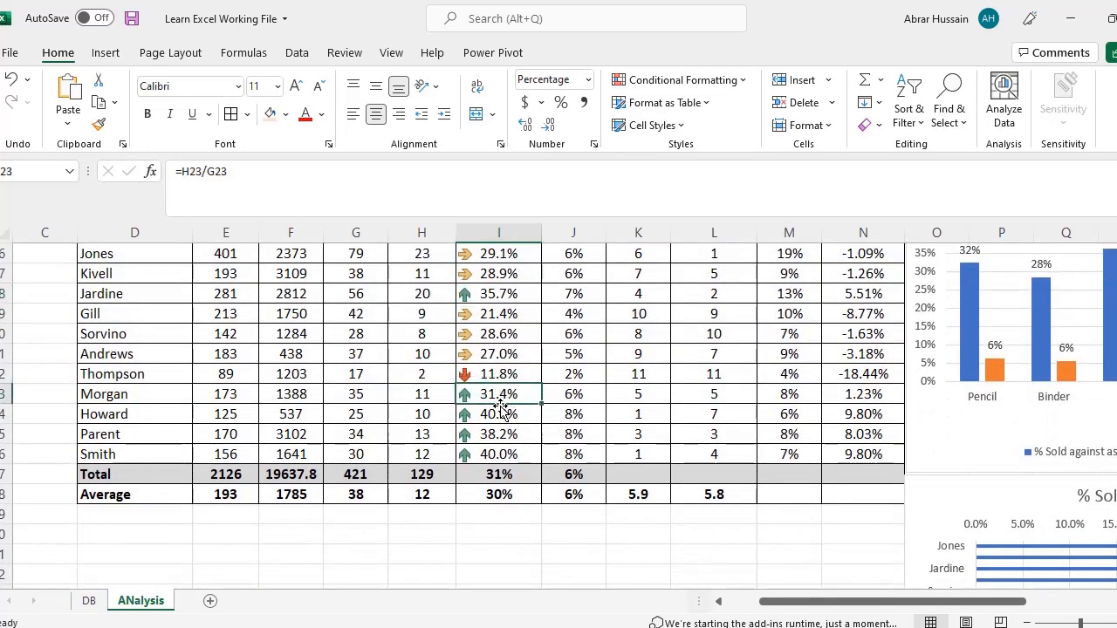
left_click(515, 316)
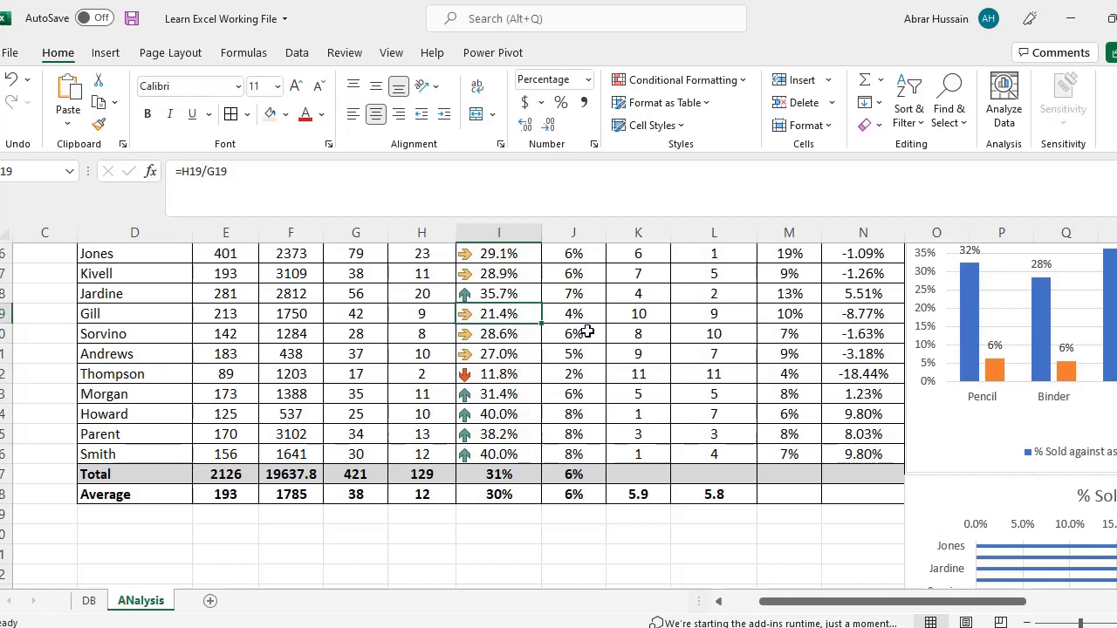
scroll(568, 336, "up", 2)
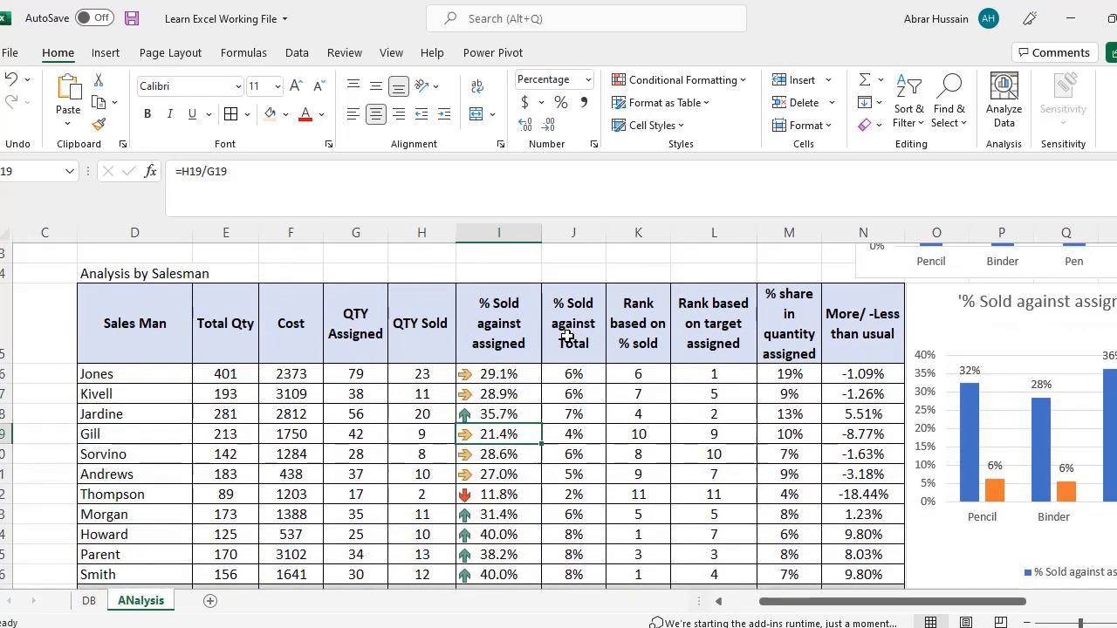
scroll(543, 356, "down", 2)
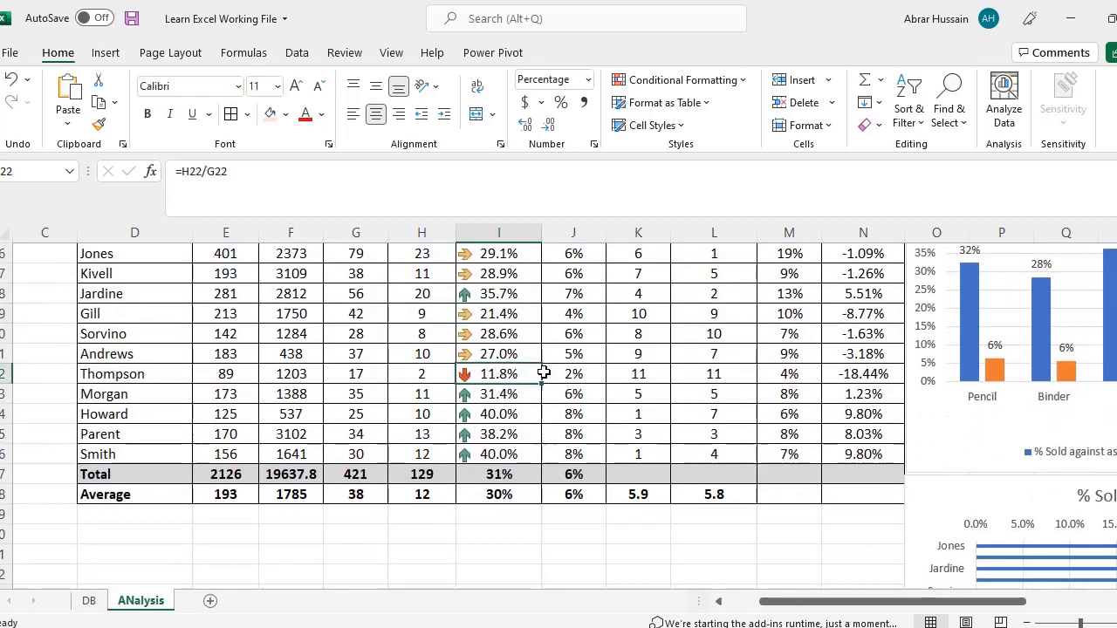
left_click(494, 374)
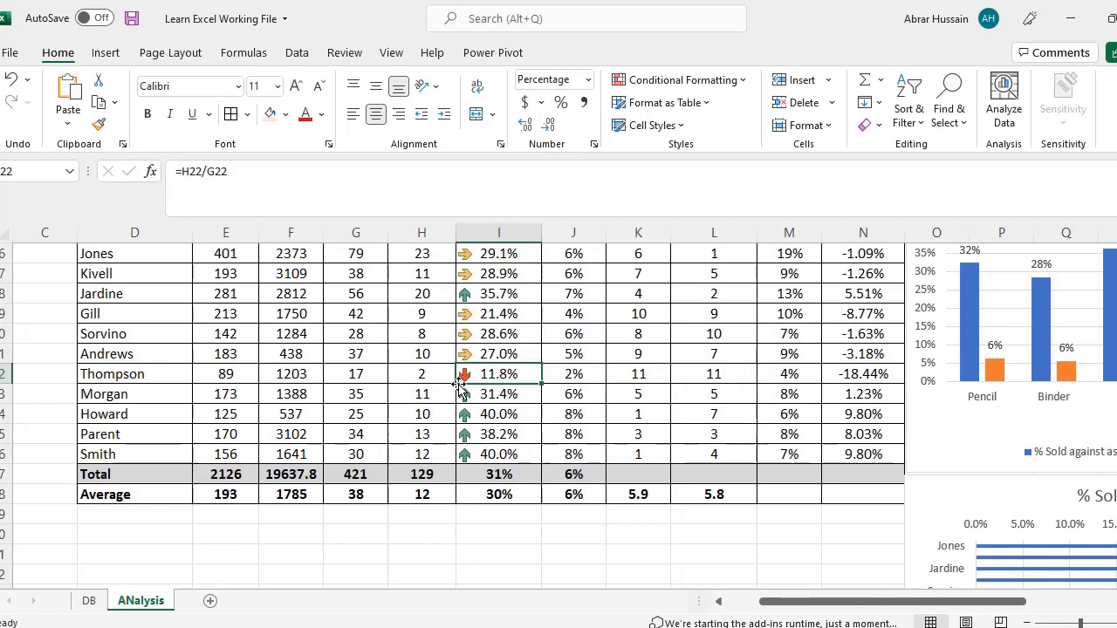
left_click(498, 455)
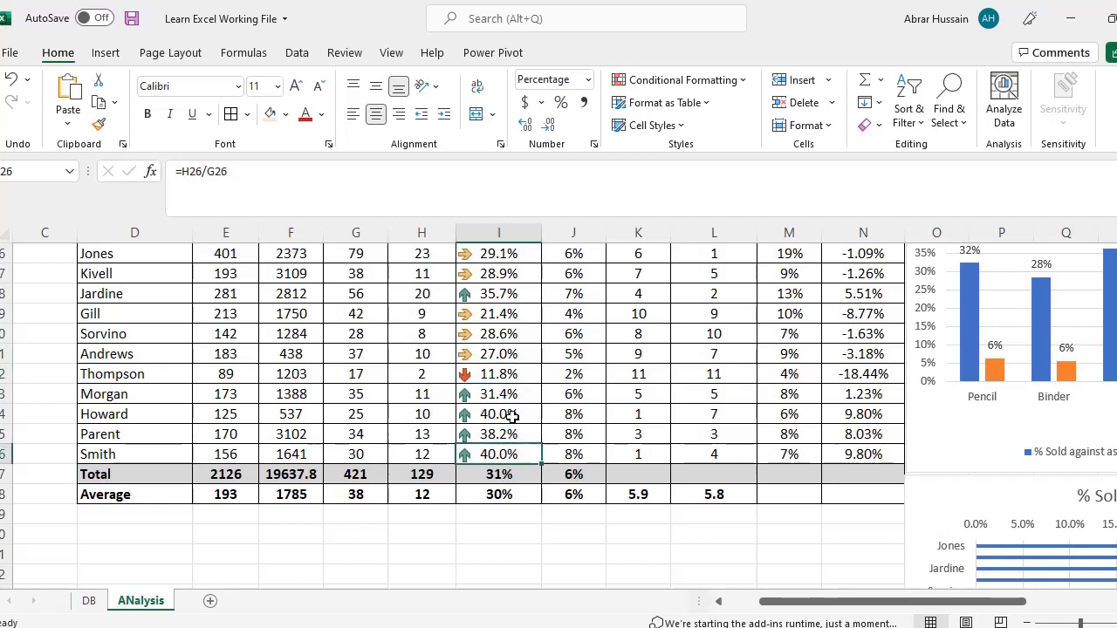
Undo the arrow icon set on the salesmen's % Sold against assigned values.
scroll(503, 377, "up", 5)
left_click(505, 374, "shift")
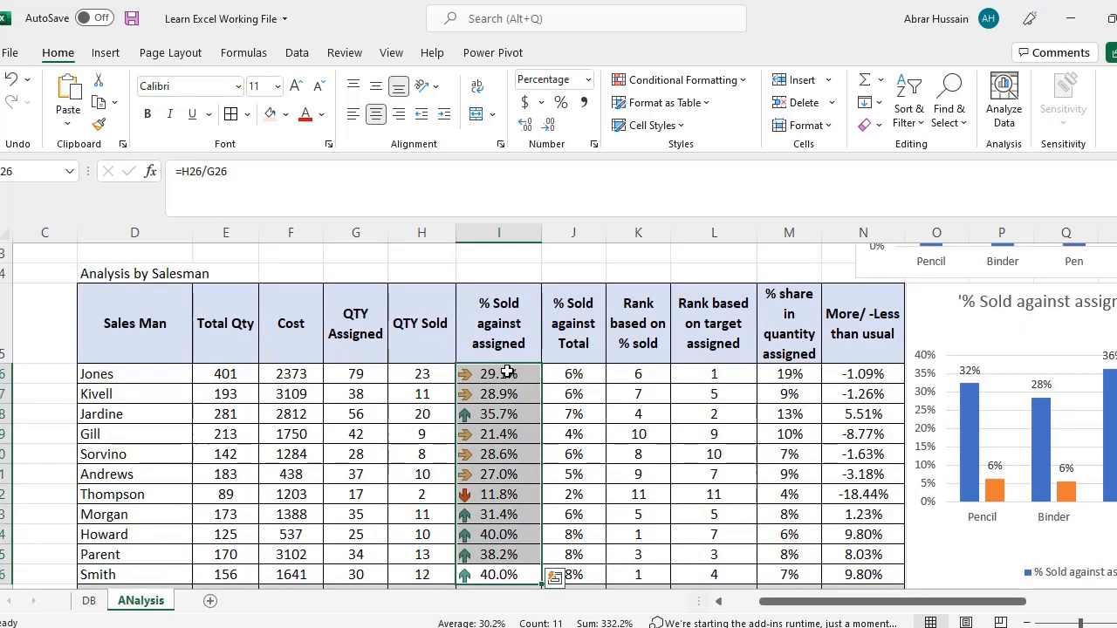
key("ctrl+z")
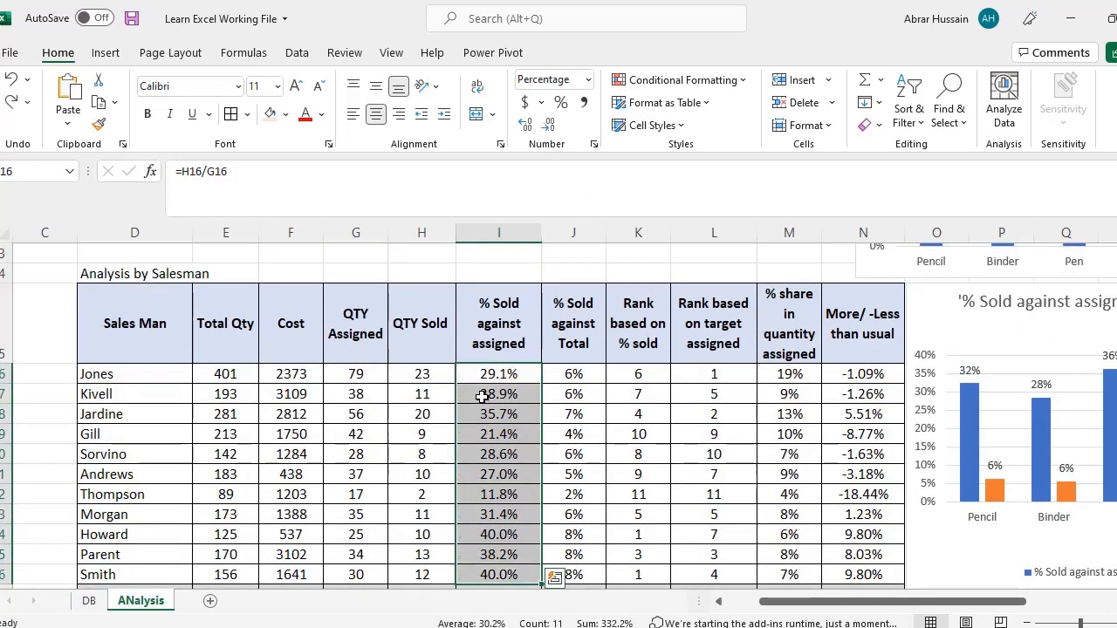
Start a new formatting rule for the salesmen's % Sold against assigned values and move its dialog clear of that column.
left_click(676, 80)
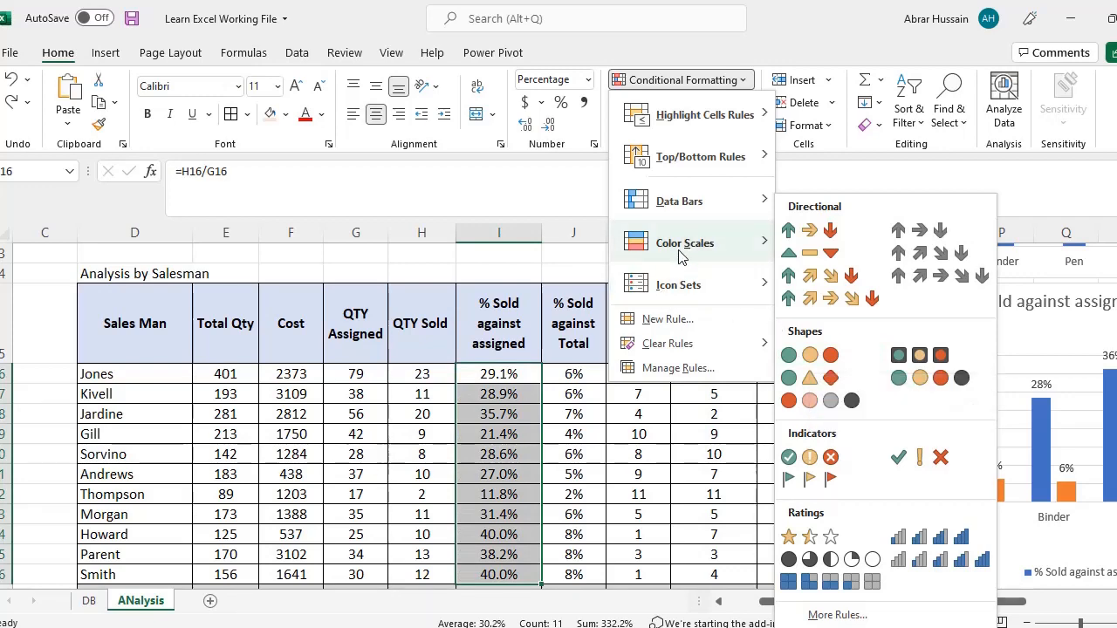
mouse_move(681, 238)
mouse_move(686, 207)
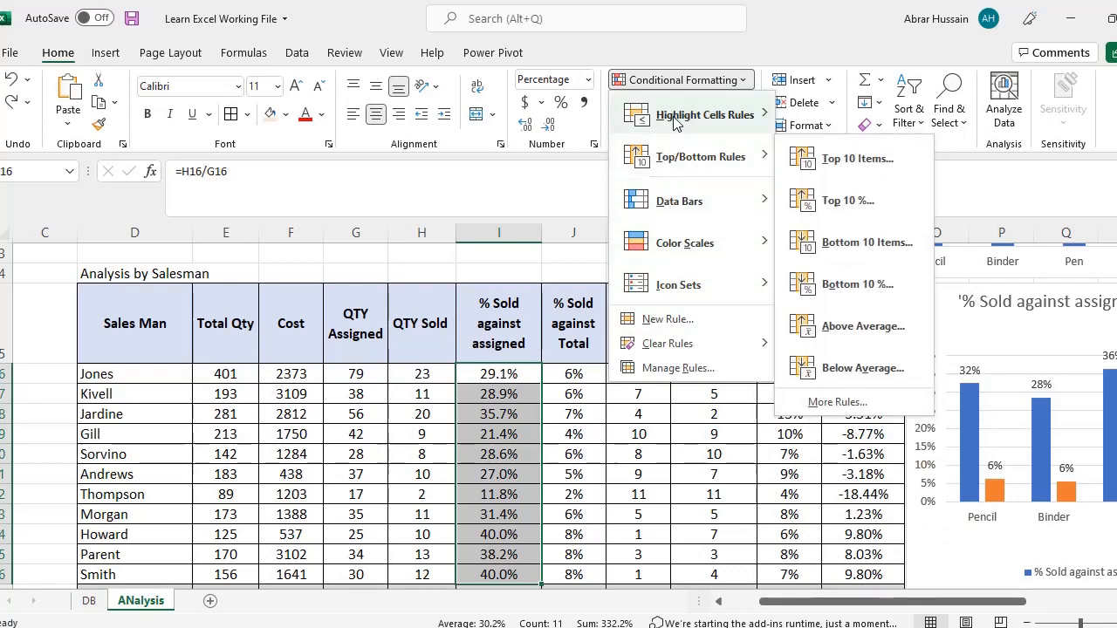
mouse_move(674, 122)
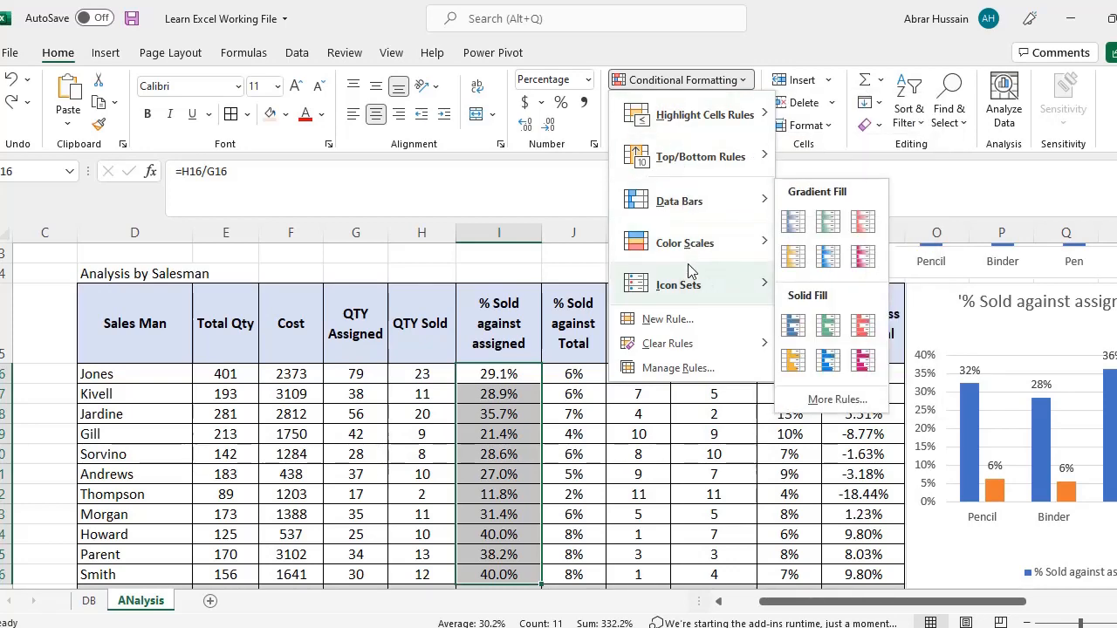
mouse_move(695, 275)
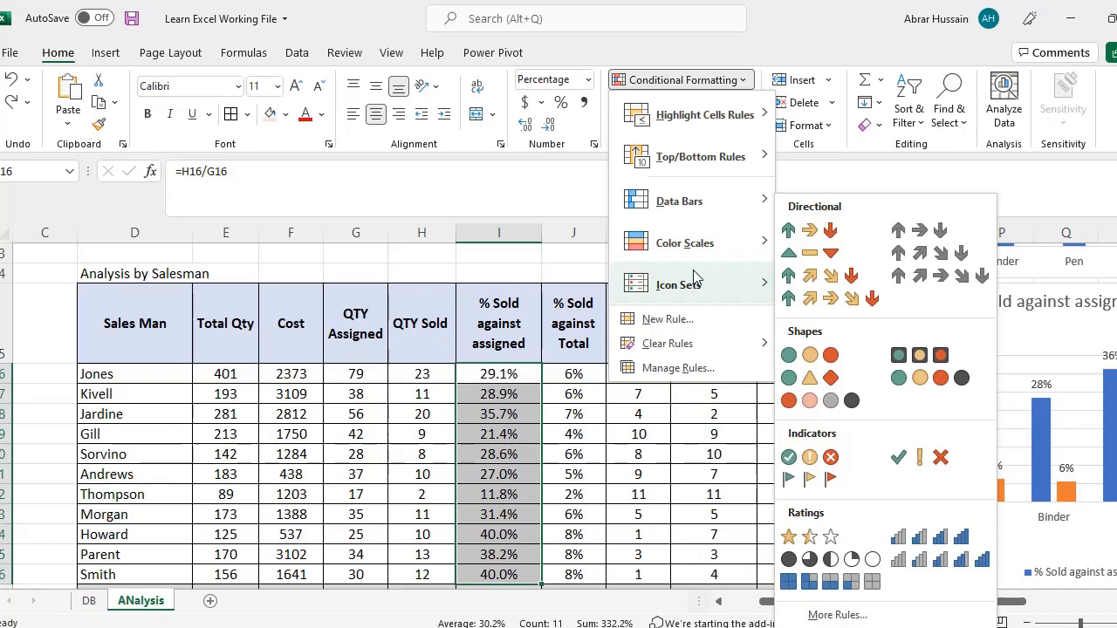
left_click(657, 322)
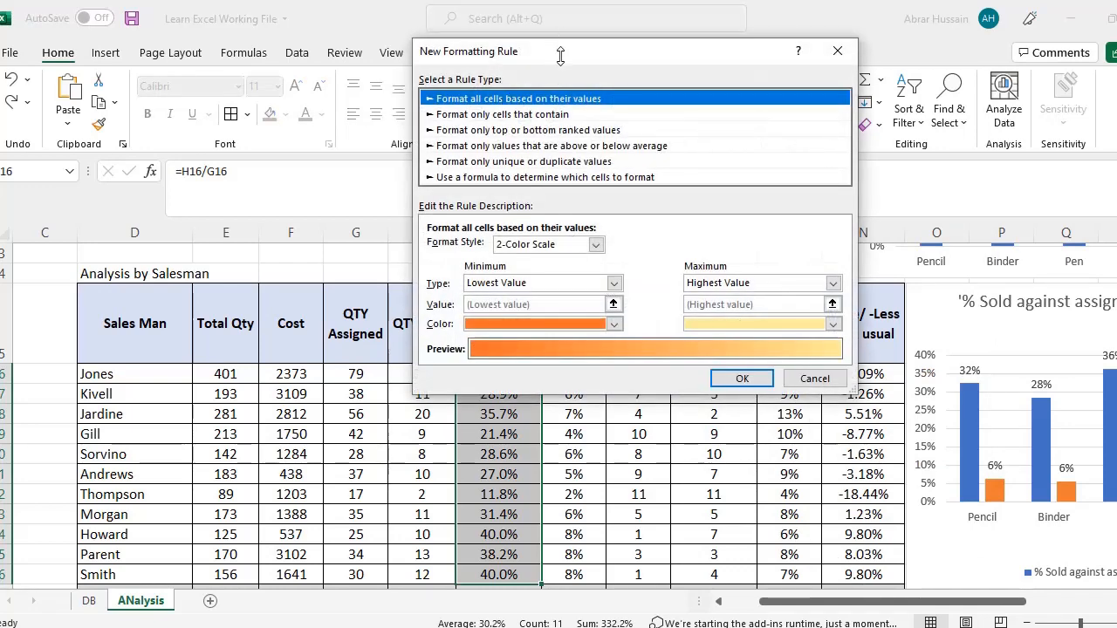
left_click_drag(560, 56, 456, 58)
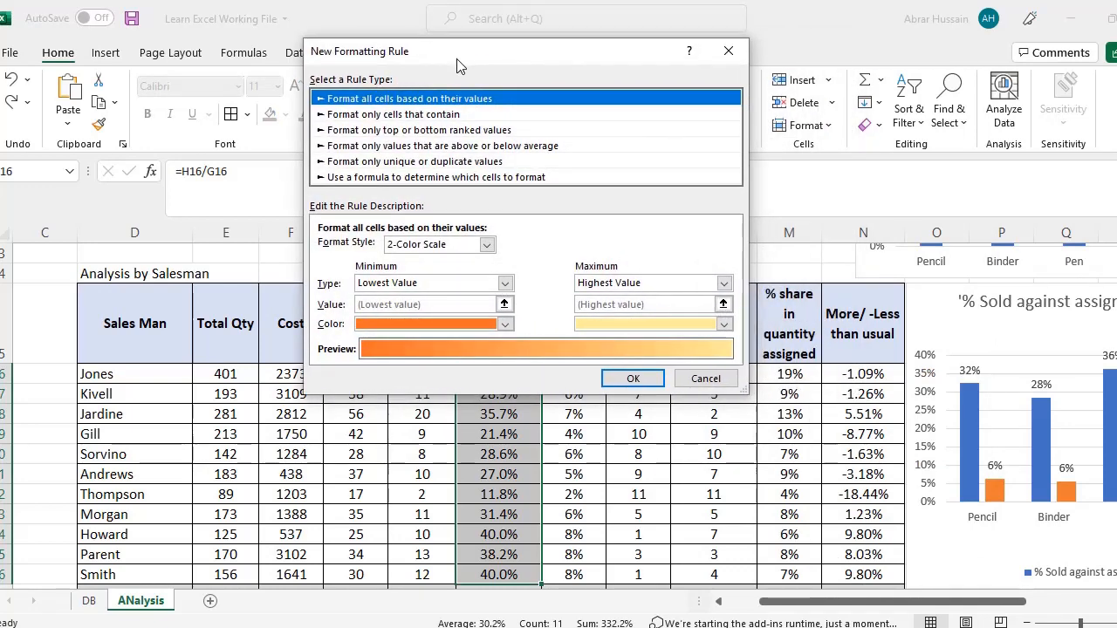
left_click_drag(456, 58, 722, 46)
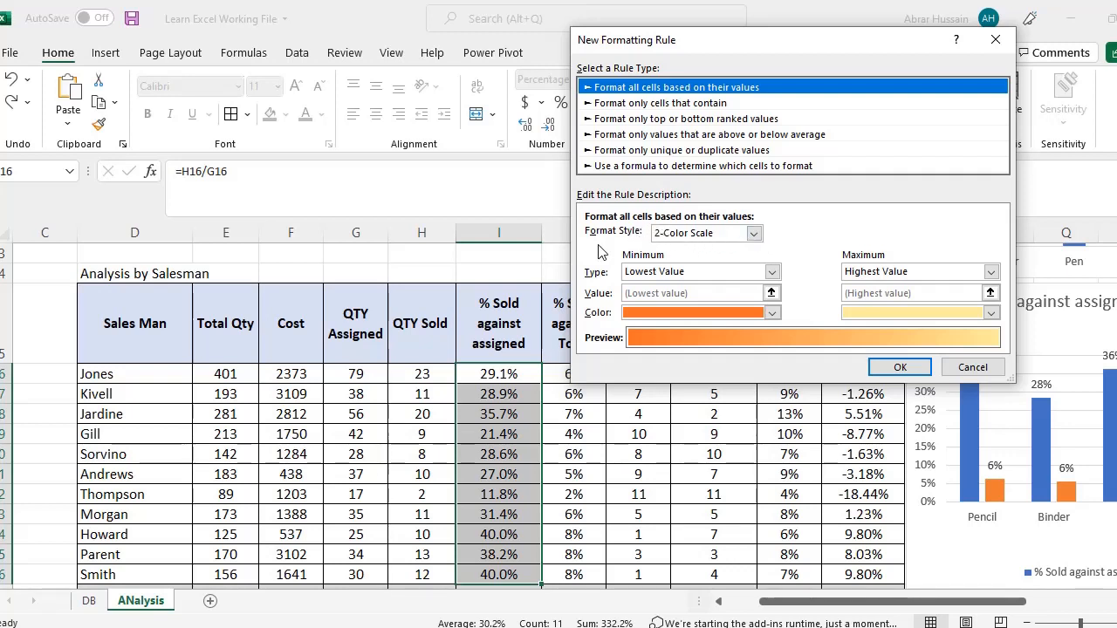
Try the 3-Color Scale, Data Bar and Icon Sets format styles in the new formatting rule.
left_click(726, 236)
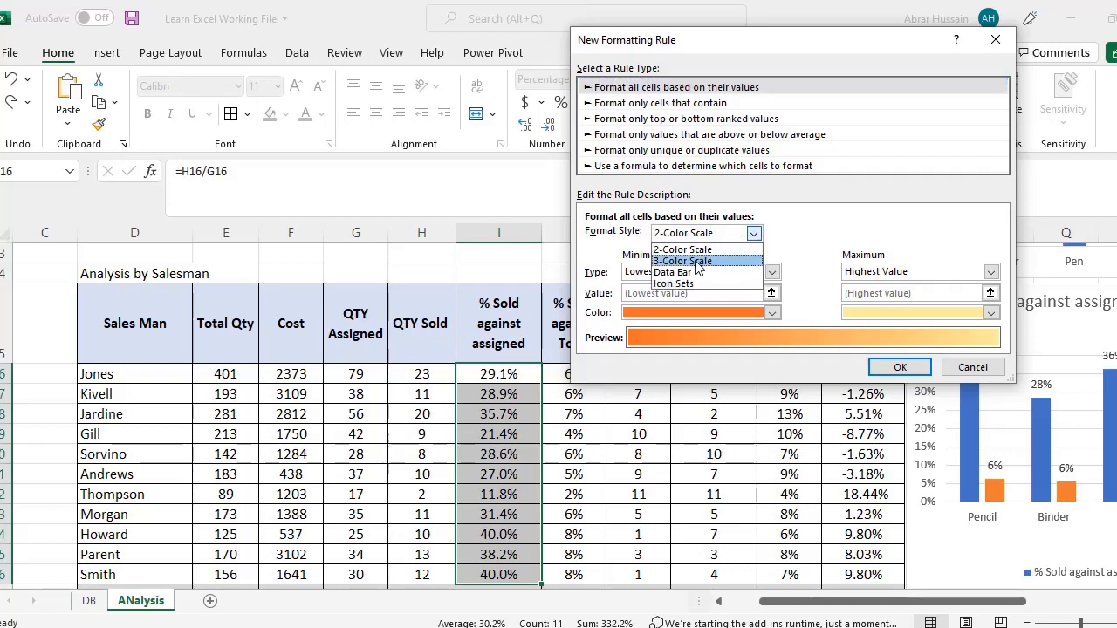
left_click(698, 259)
left_click(753, 233)
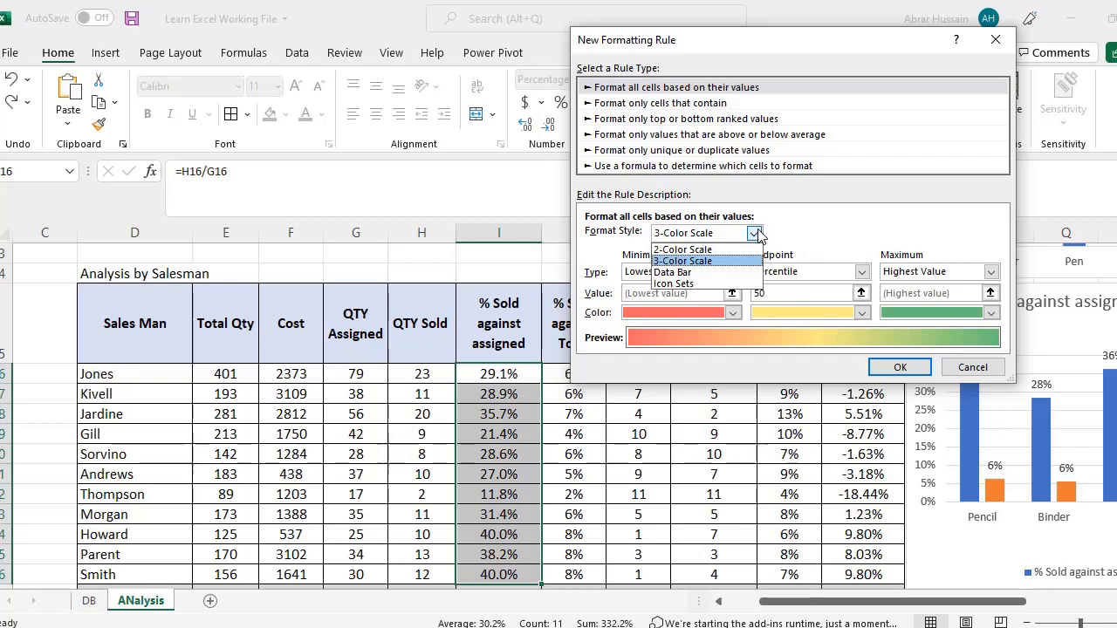
left_click(691, 269)
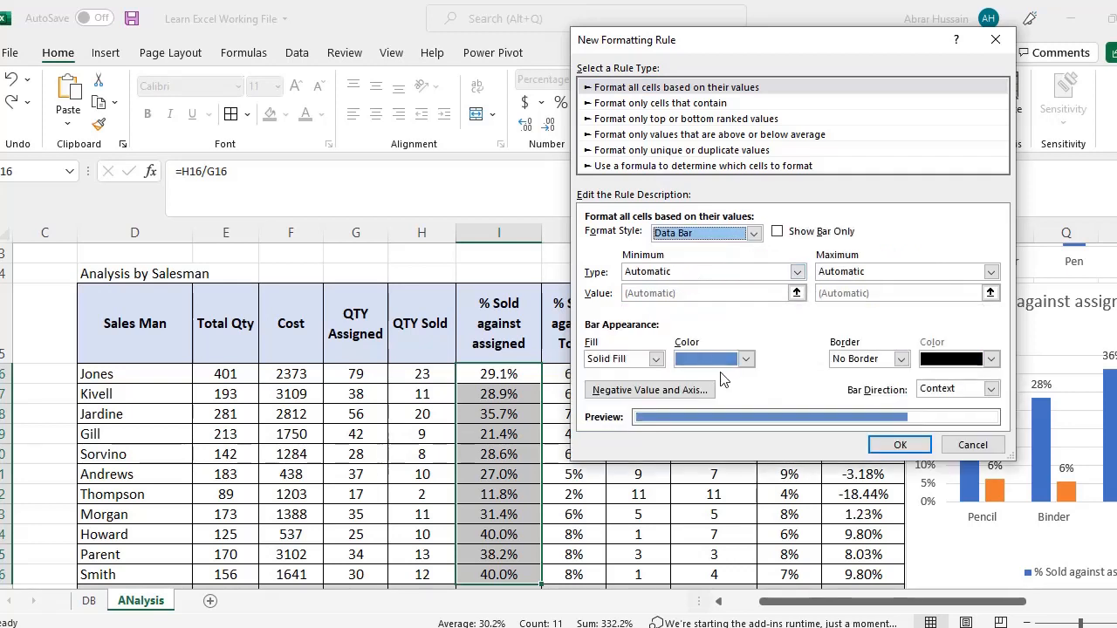
left_click(730, 228)
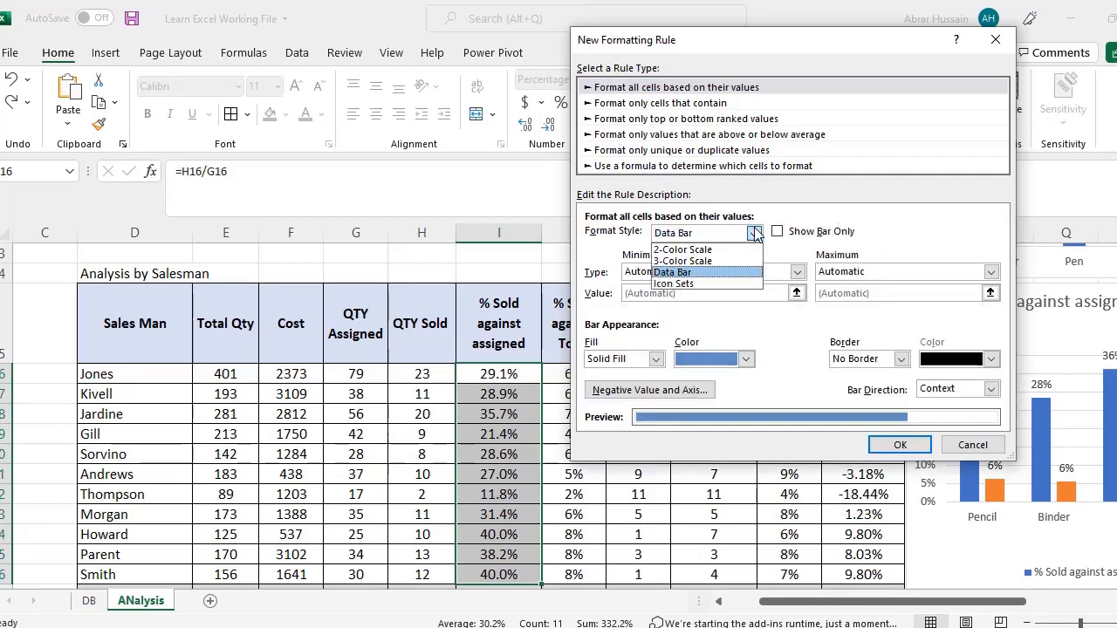
left_click(729, 272)
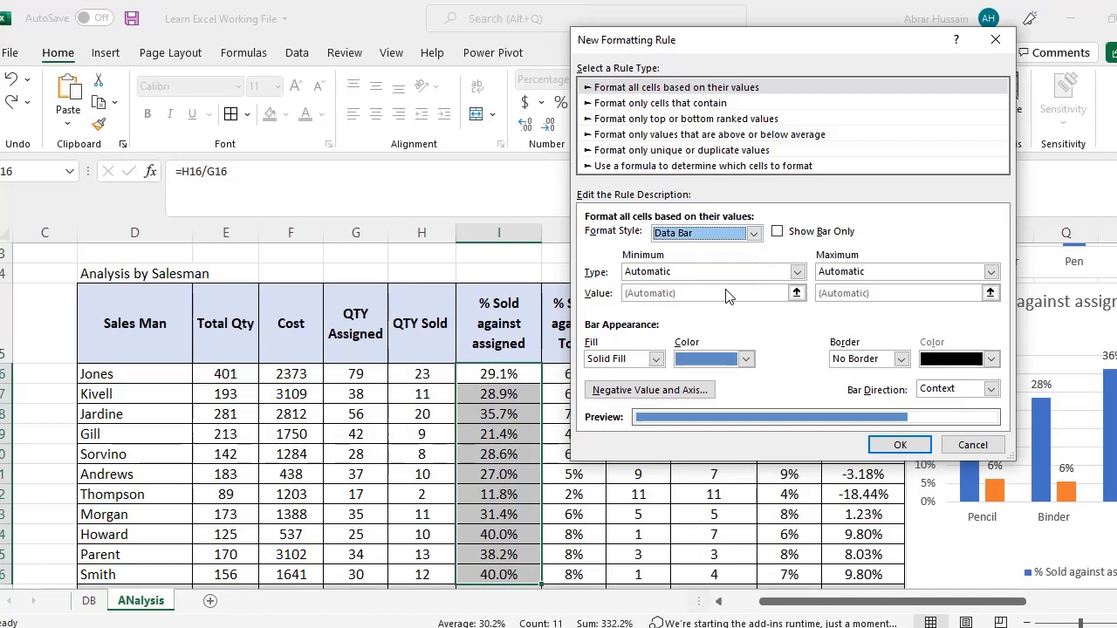
left_click(751, 234)
left_click(715, 284)
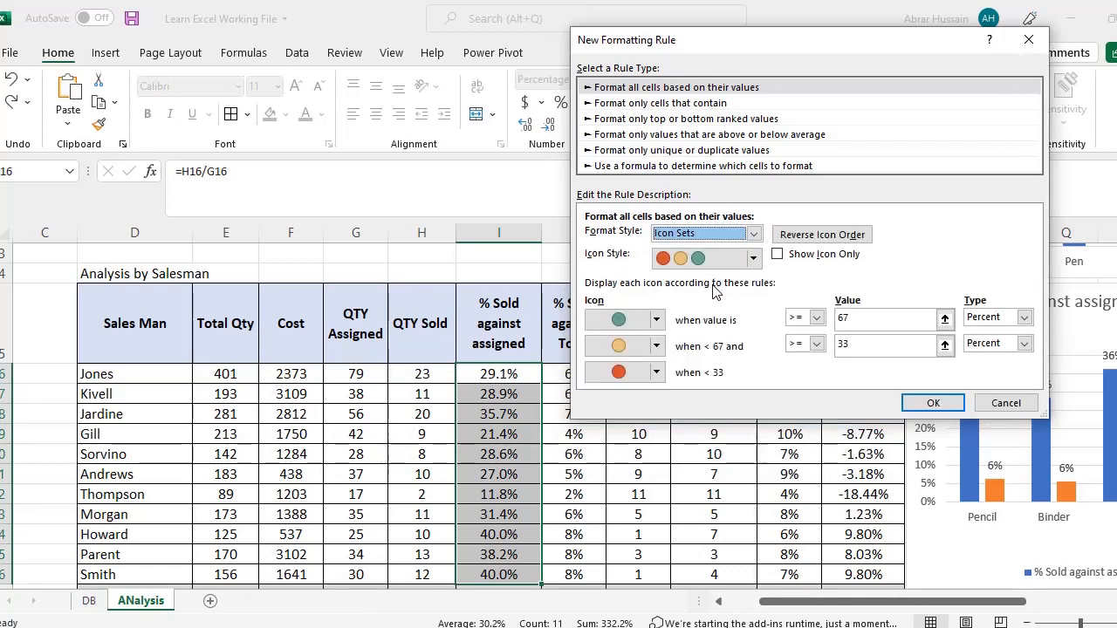
Set the new rule's format style to 2-Color Scale, from lowest value in orange to highest value in light yellow, and confirm it.
left_click(715, 233)
left_click(719, 247)
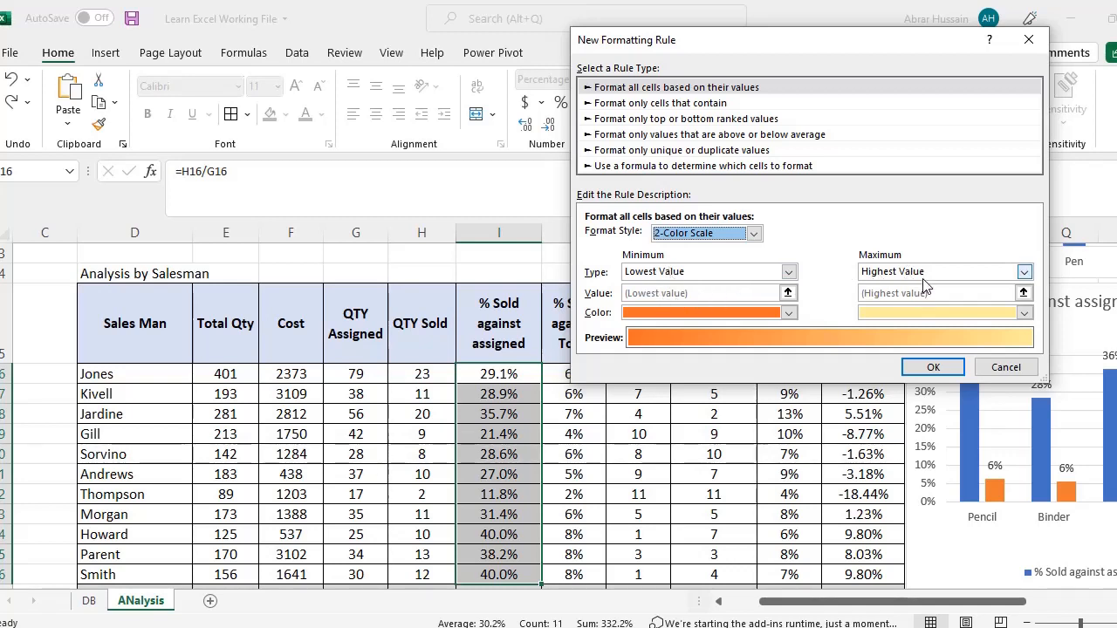
left_click(930, 366)
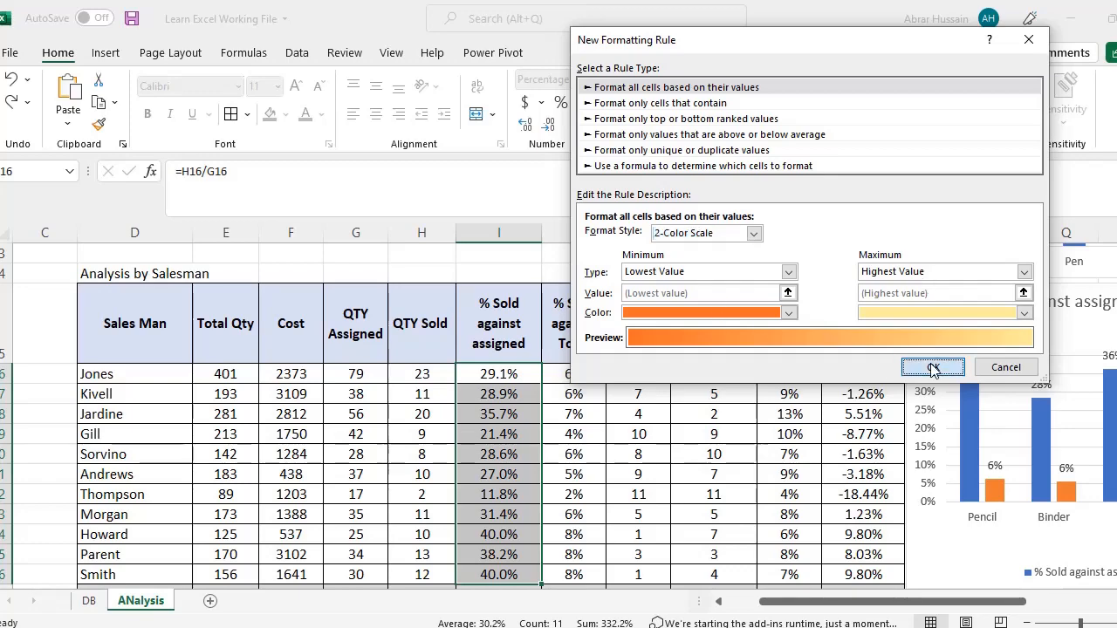
Review the 2-color scale on the salesmen's % Sold against assigned values and undo it.
scroll(534, 366, "down", 3)
scroll(535, 366, "up", 2)
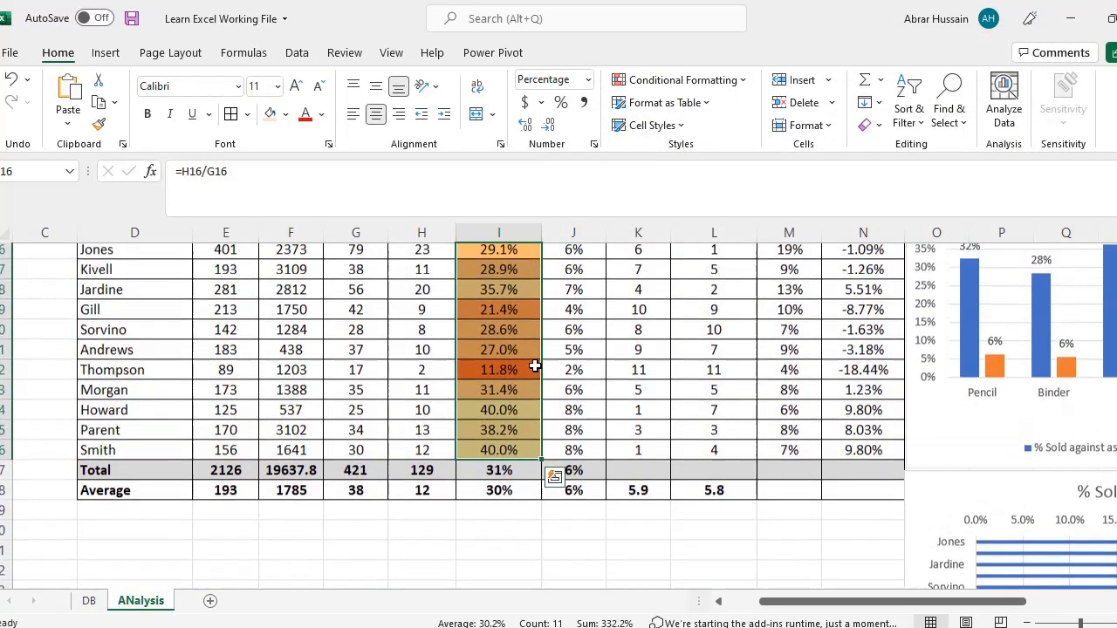
scroll(535, 366, "up", 1)
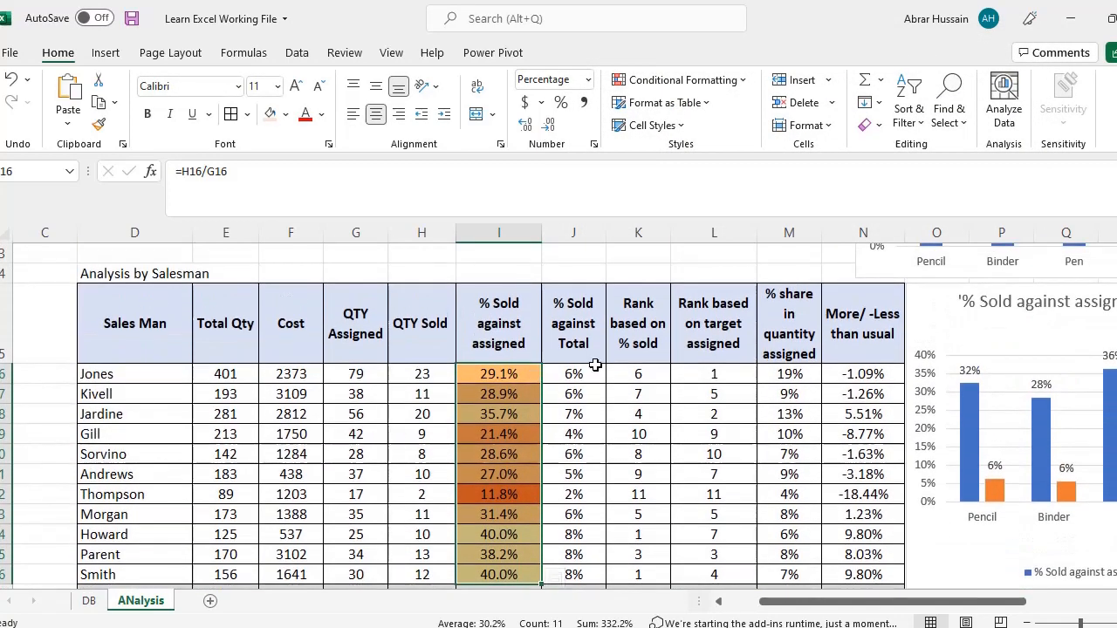
key("ctrl+z")
Start a new formatting rule for the salesmen's % Sold against assigned values and set its minimum and maximum types to Number.
left_click(659, 80)
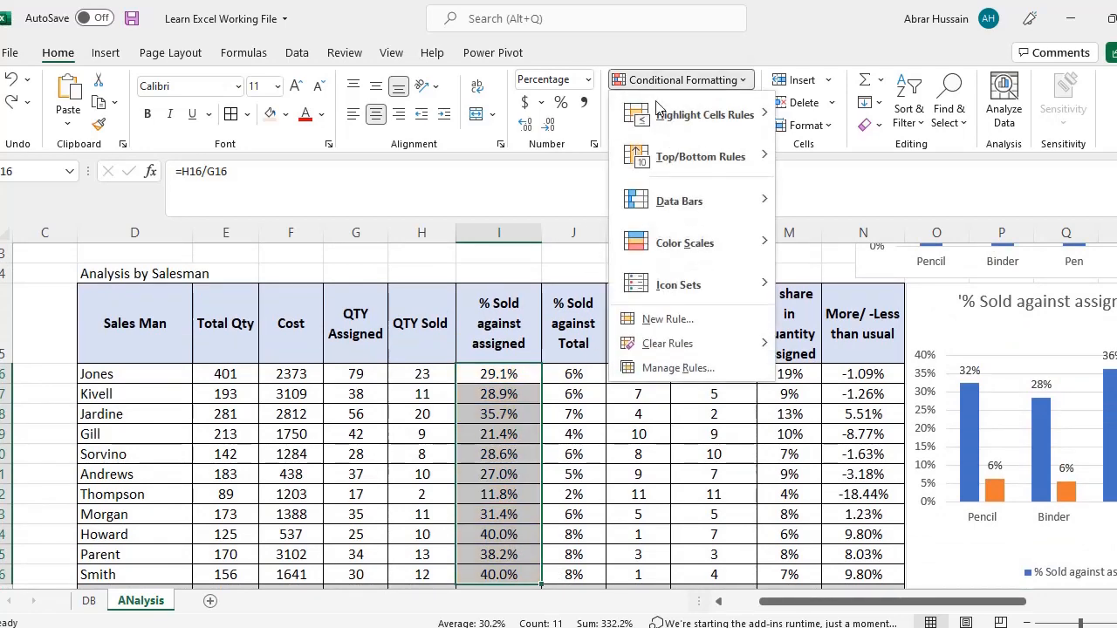
left_click(674, 320)
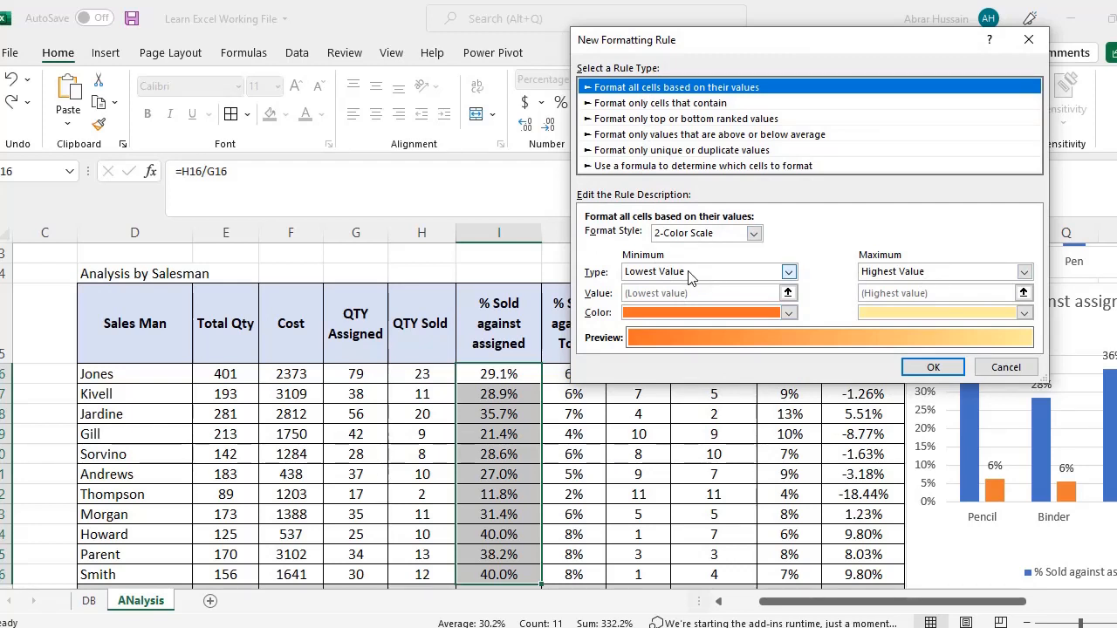
left_click(689, 274)
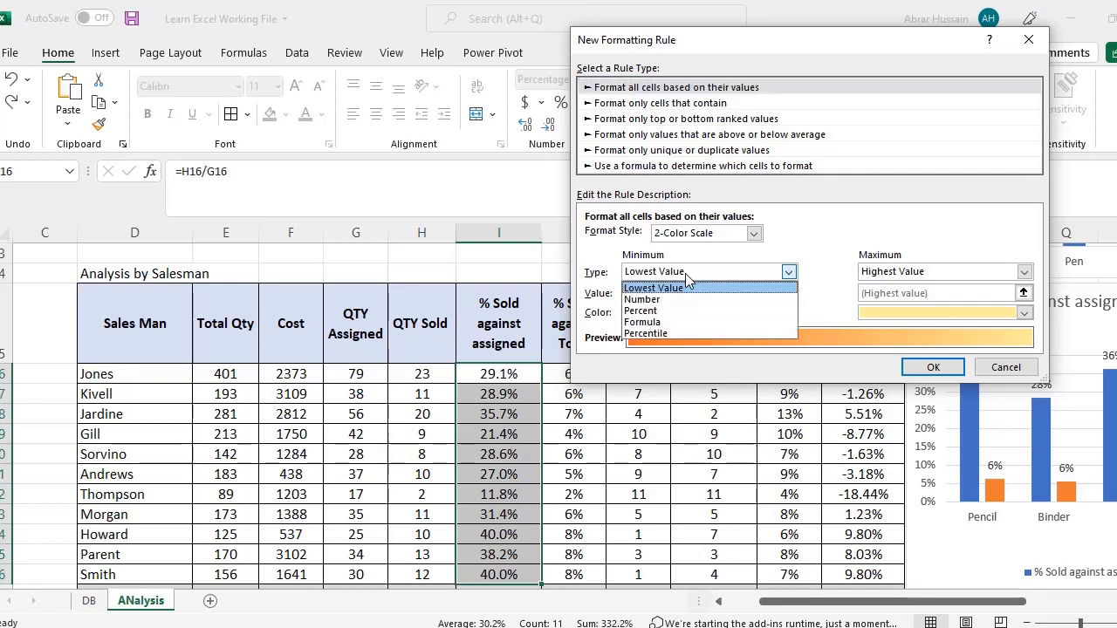
left_click(677, 297)
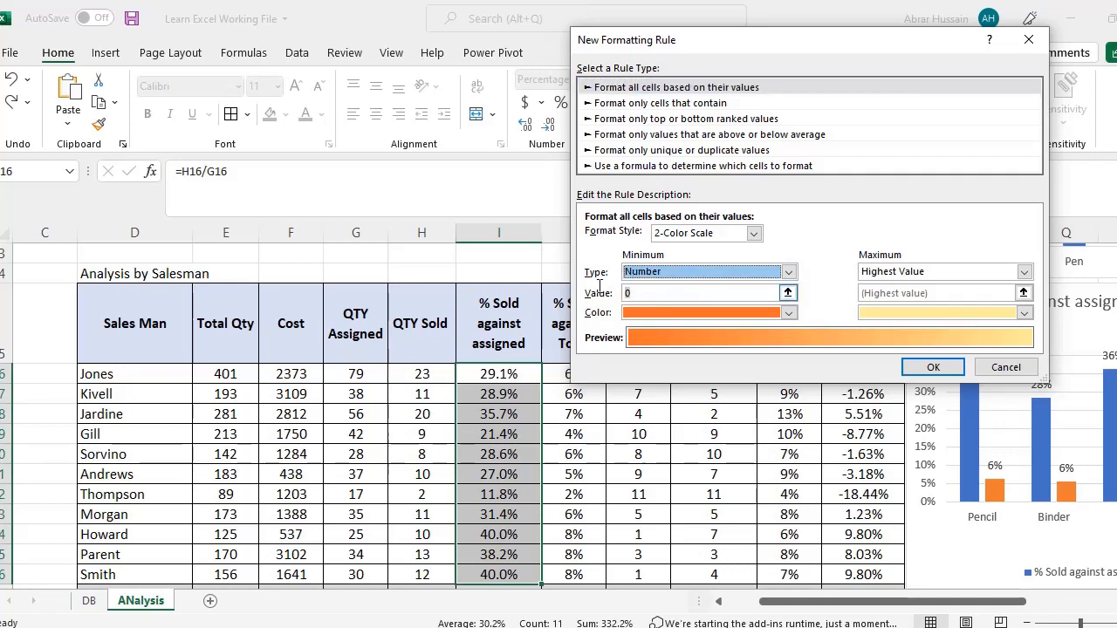
left_click(916, 271)
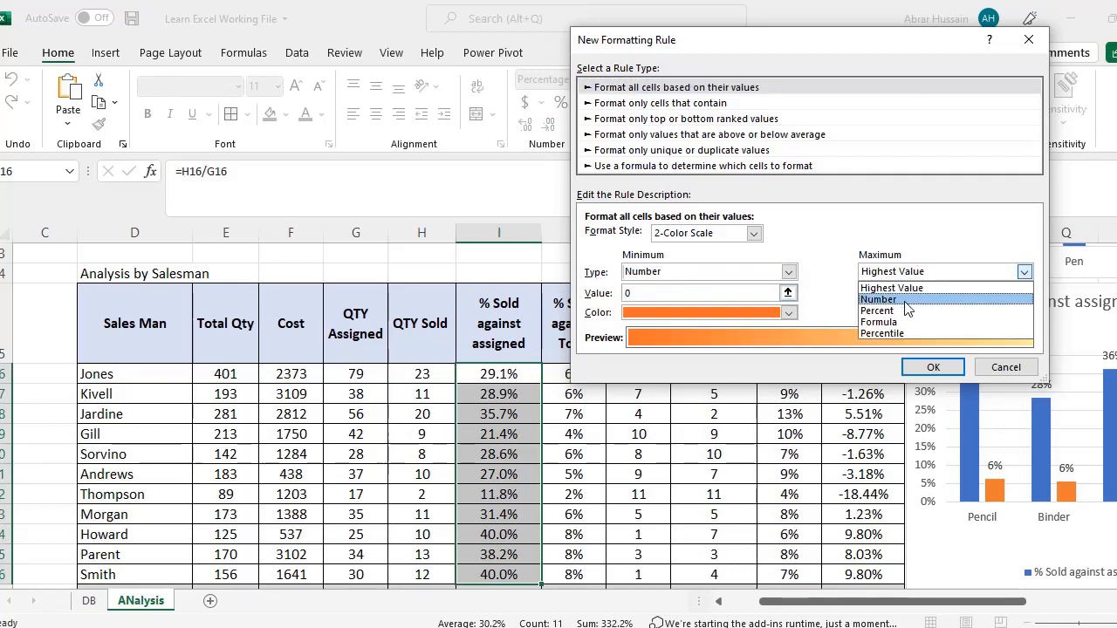
left_click(905, 299)
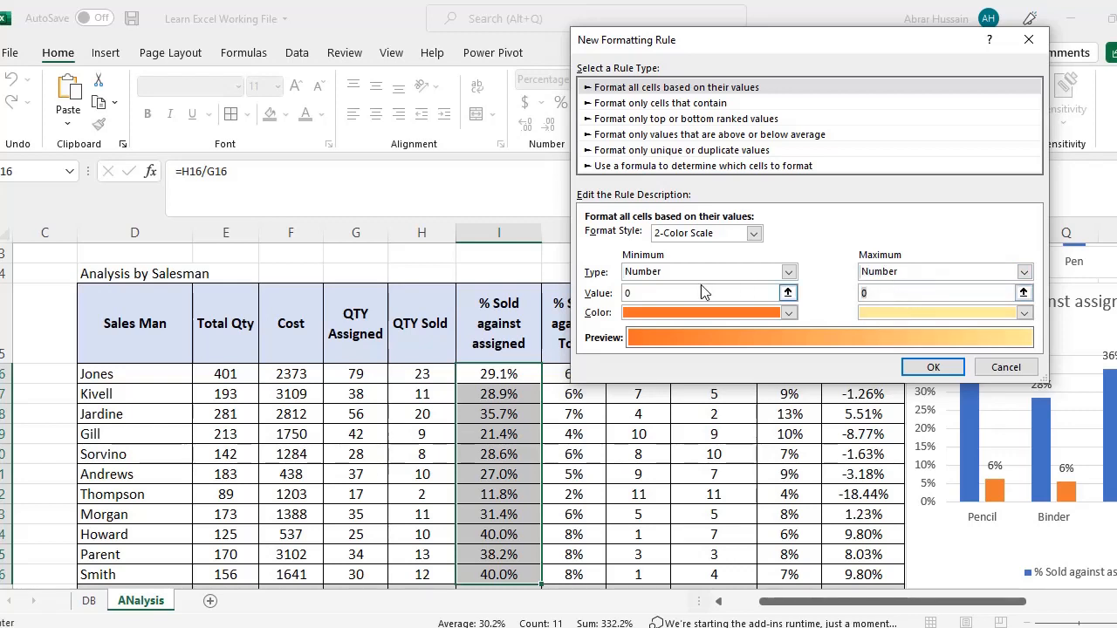
Try Percent, Formula and Percentile as the rule's minimum type, and return the types to Lowest Value and Highest Value.
left_click(665, 272)
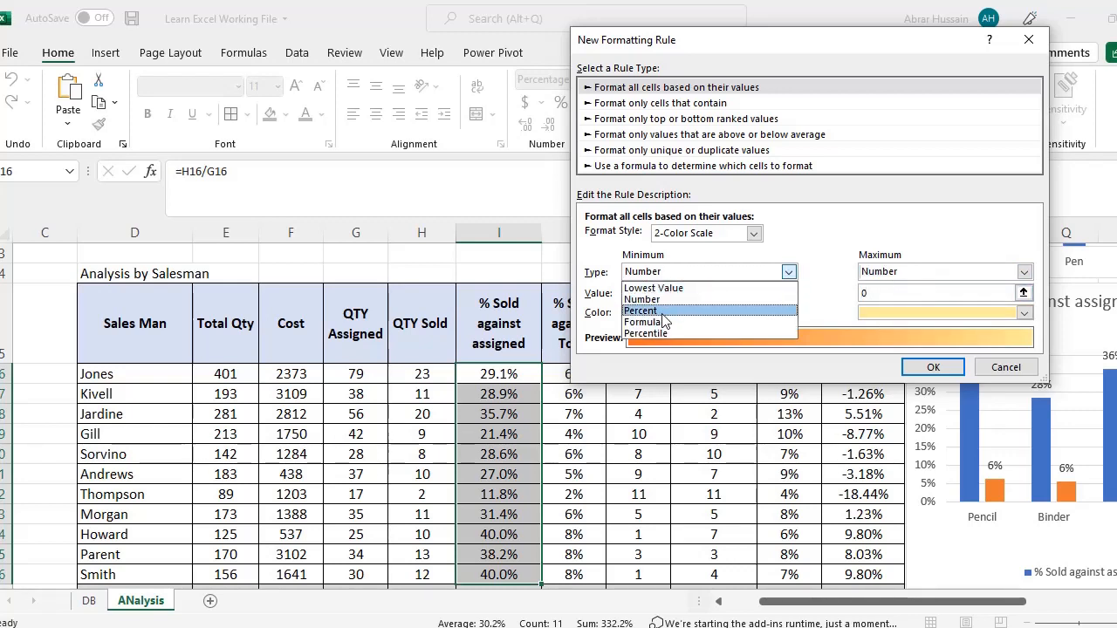
left_click(661, 312)
left_click(684, 265)
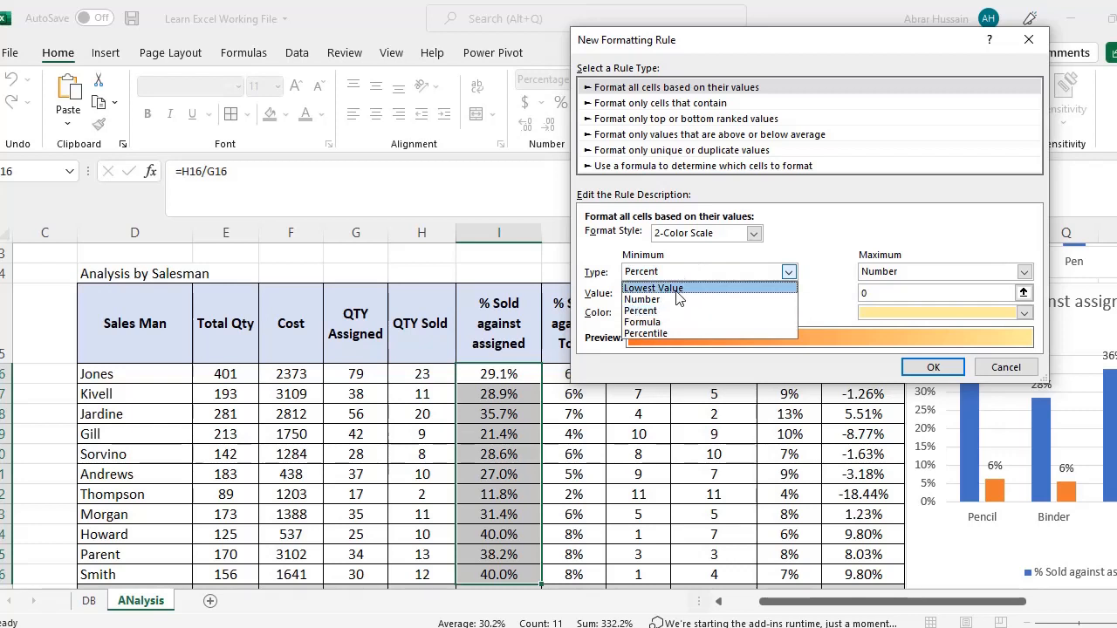
left_click(679, 321)
left_click(684, 272)
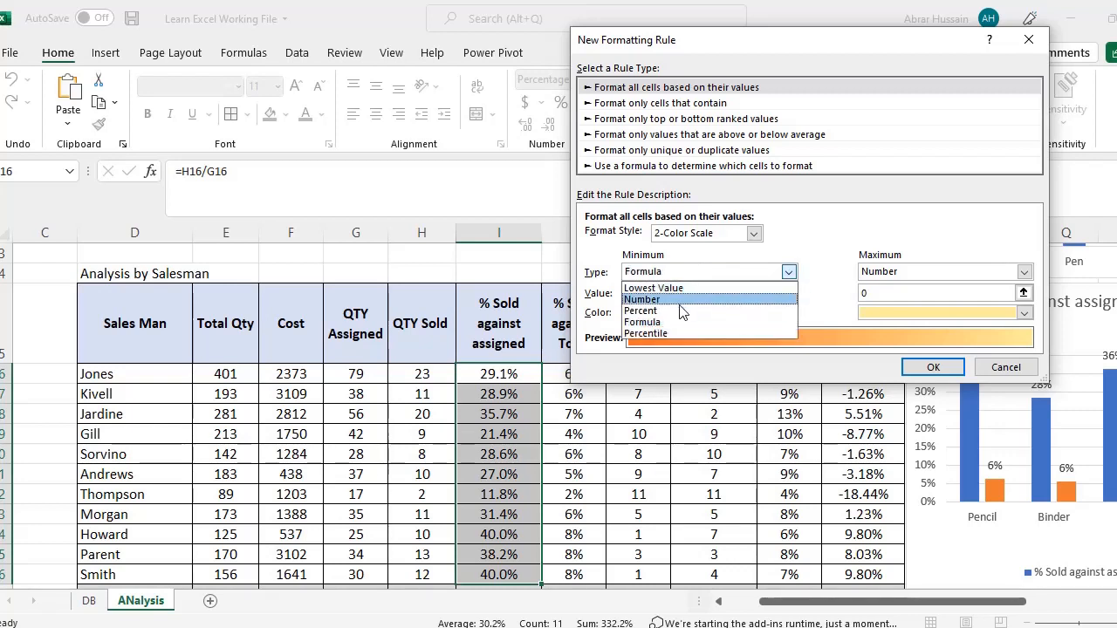
left_click(676, 333)
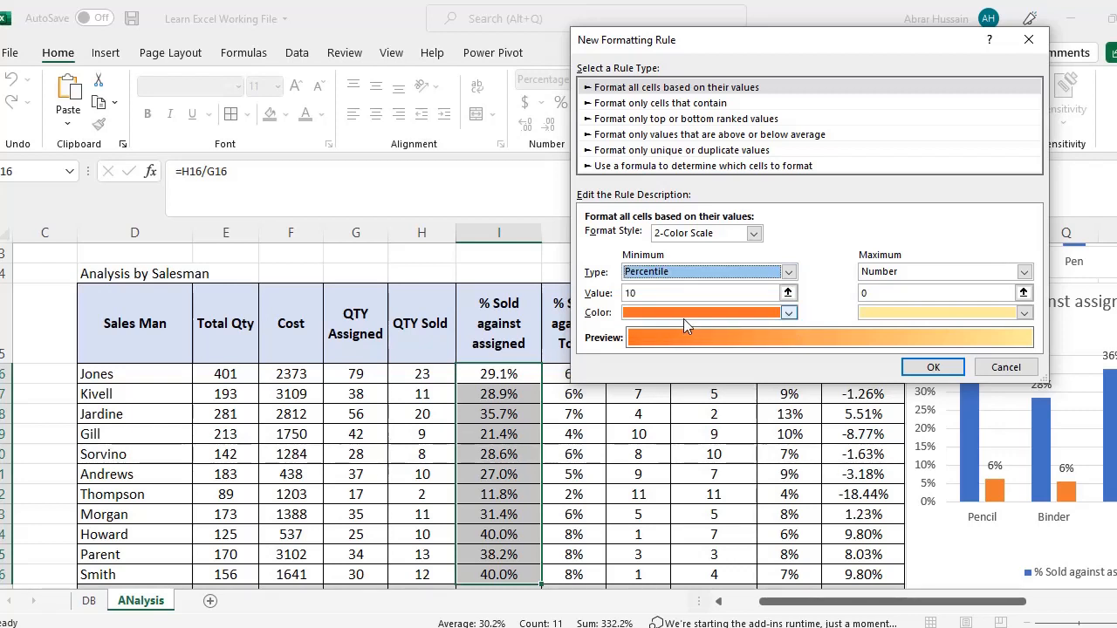
left_click(689, 271)
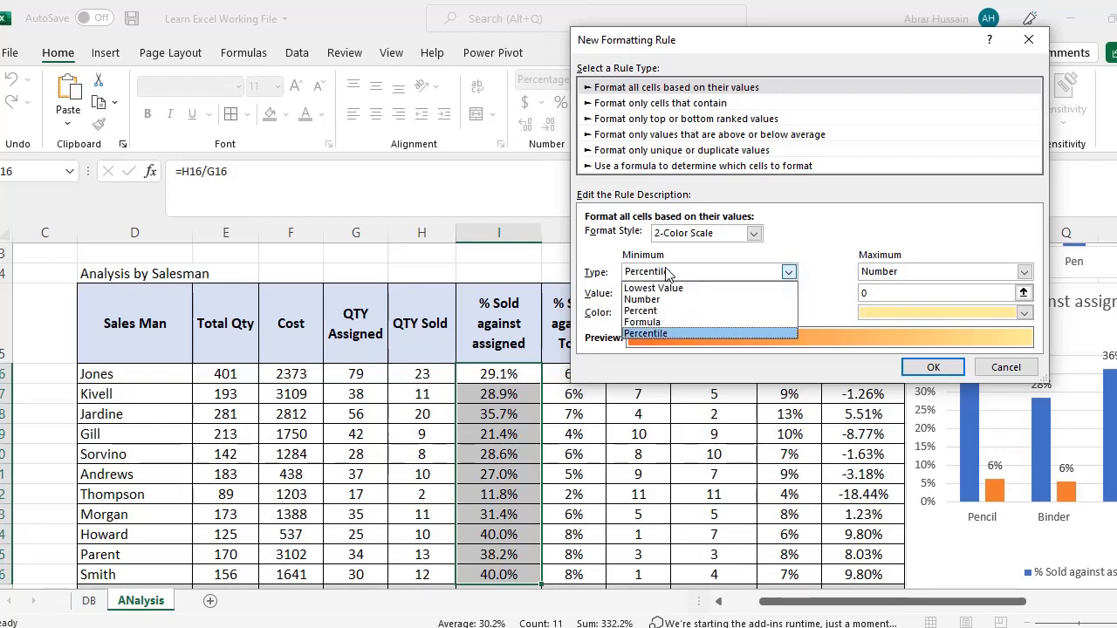
left_click(667, 292)
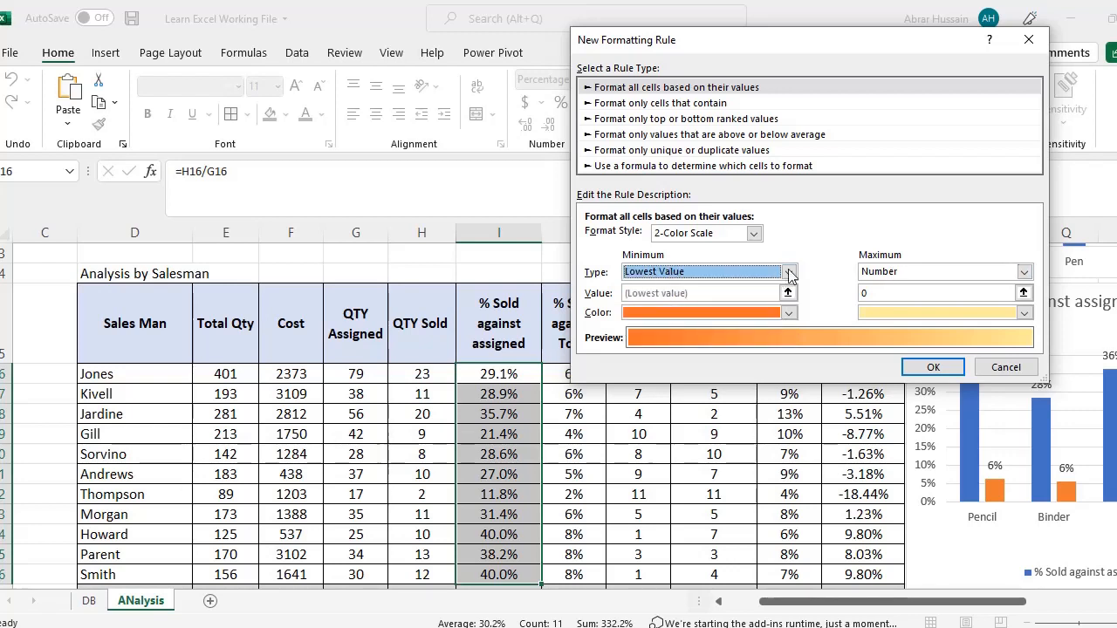
left_click(904, 273)
left_click(898, 282)
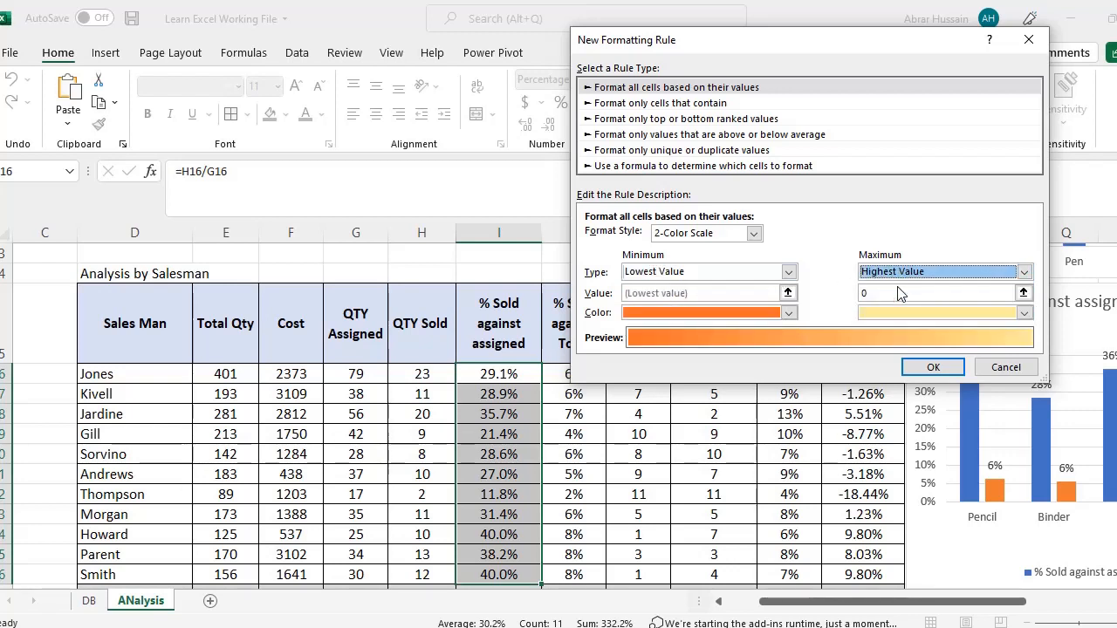
Try the 3-Color Scale format style in the rule and return it to 2-Color Scale.
left_click(752, 233)
left_click(710, 256)
left_click(708, 234)
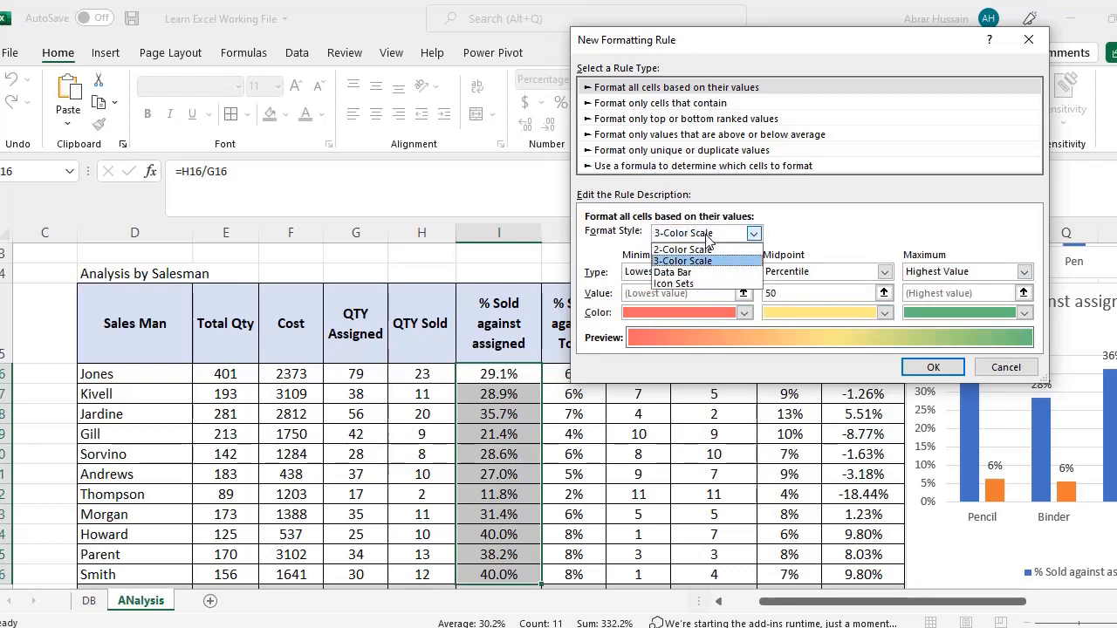
left_click(701, 246)
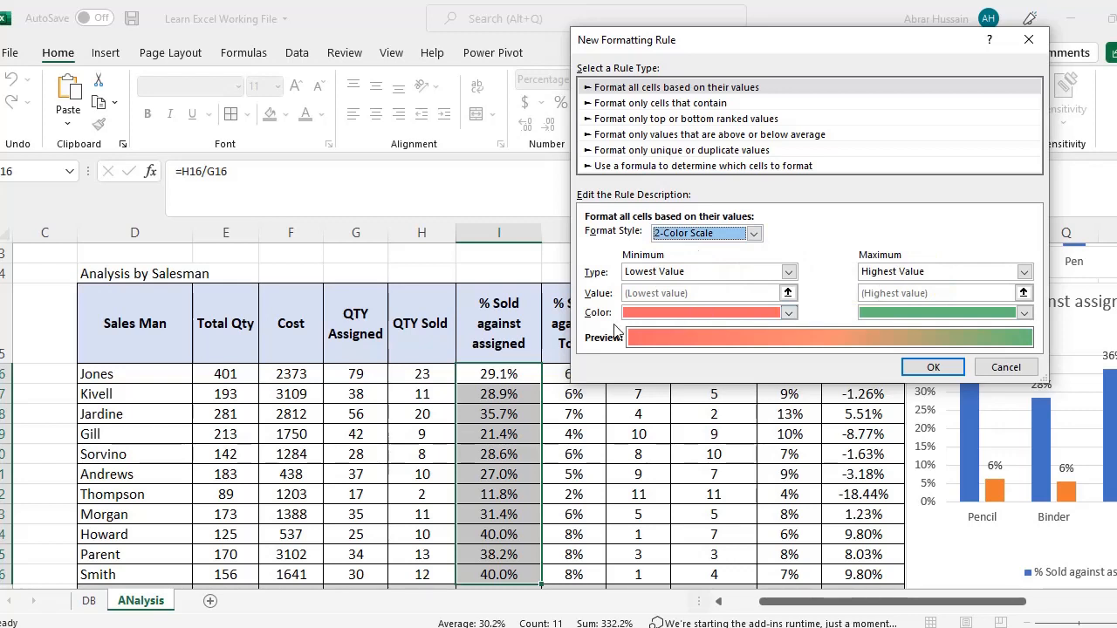
Set the 2-color scale's minimum color to blue and its maximum color to orange.
left_click(789, 313)
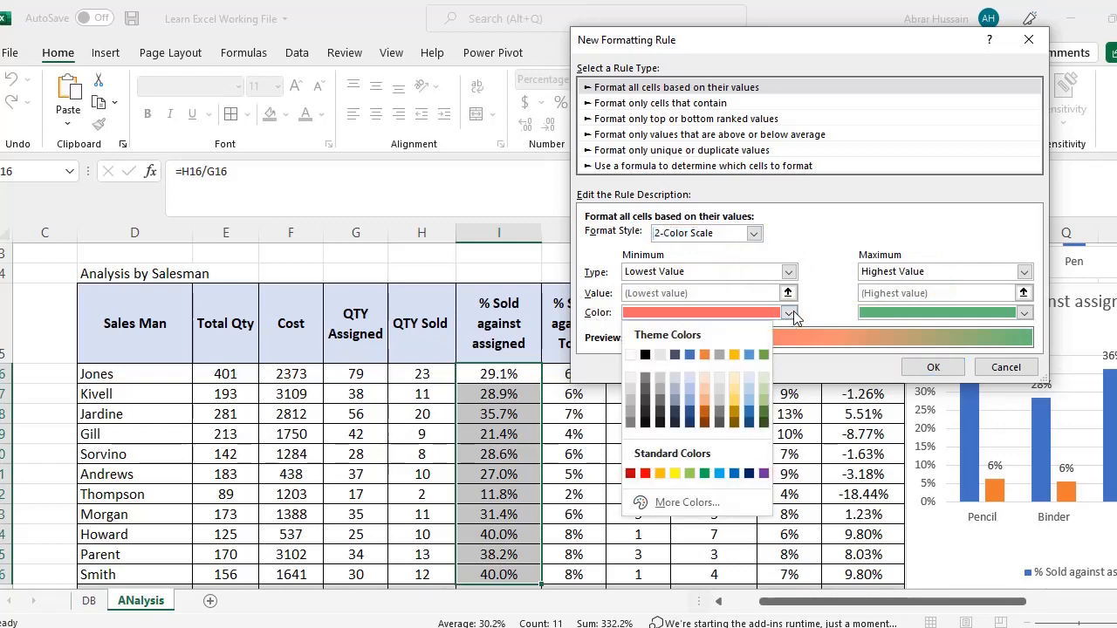
left_click(691, 353)
left_click(935, 316)
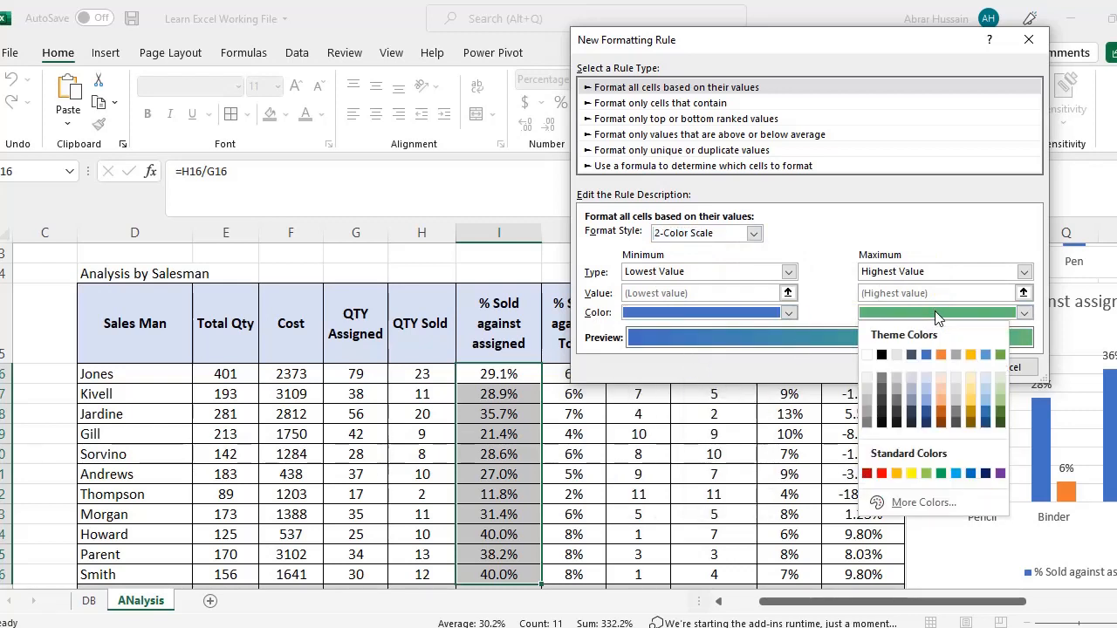
left_click(939, 354)
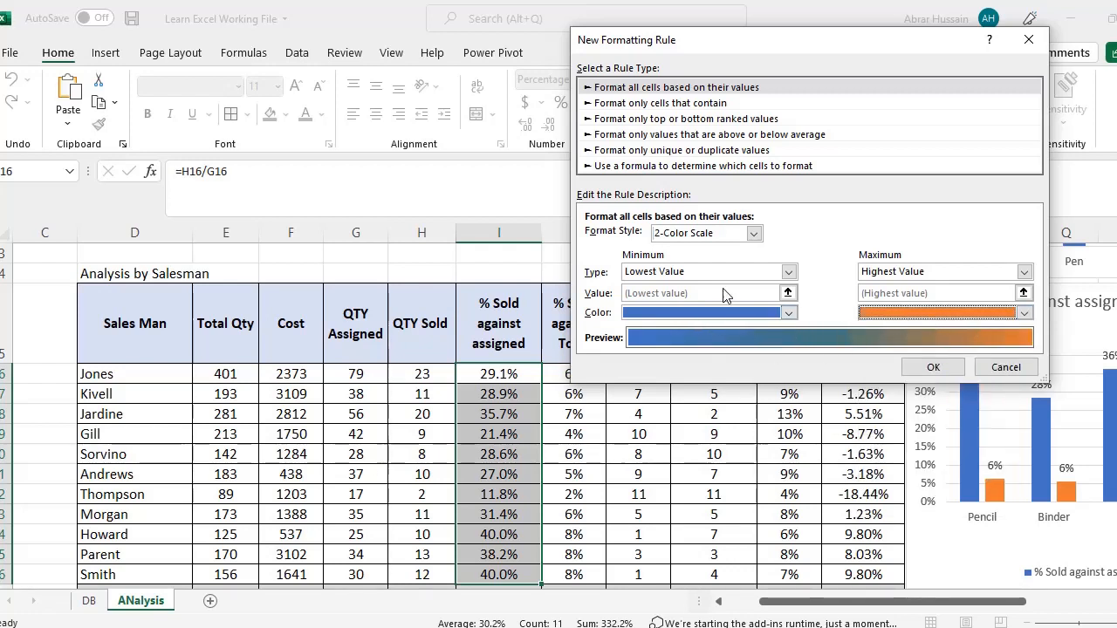
Change the rule's format style to Data Bar with Percent as both minimum and maximum type, and apply it.
left_click(694, 233)
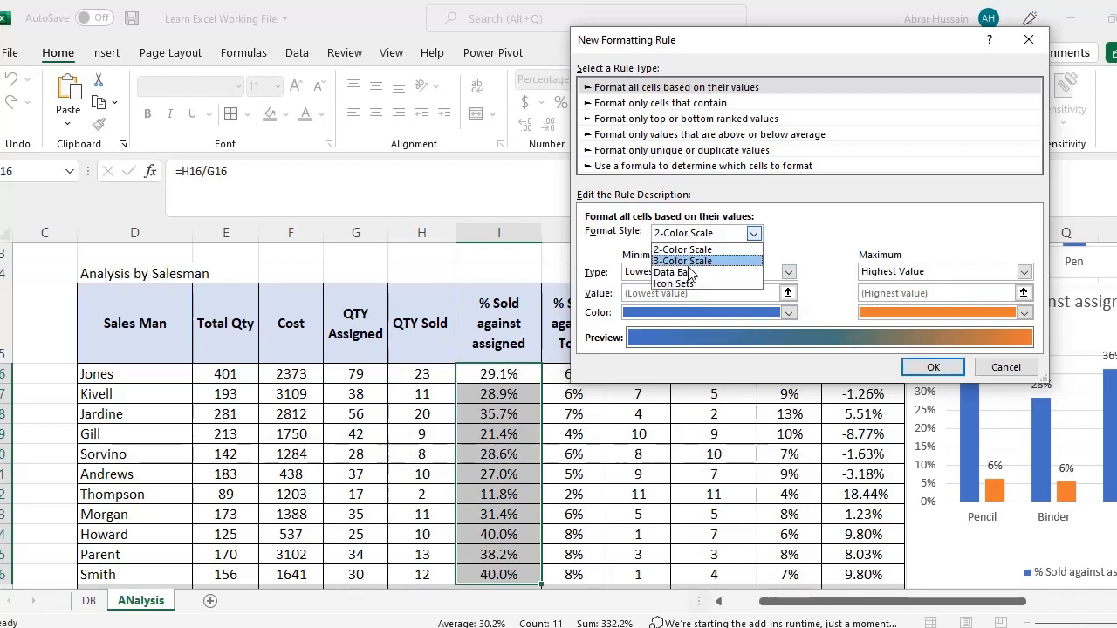
left_click(693, 272)
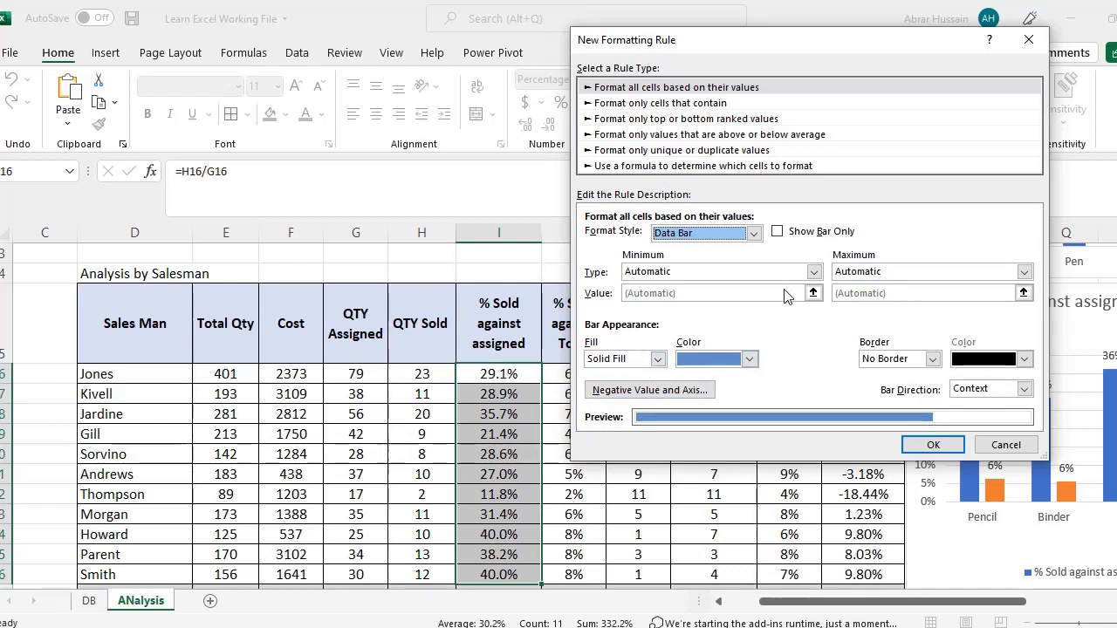
left_click(694, 273)
left_click(814, 272)
left_click(859, 274)
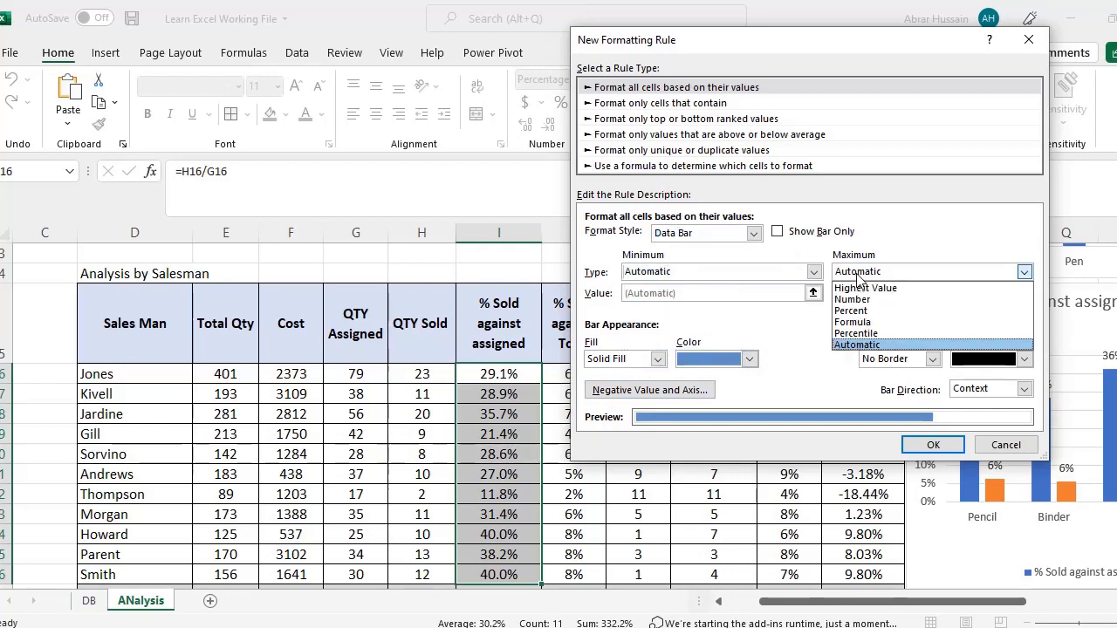
left_click(859, 276)
left_click(690, 274)
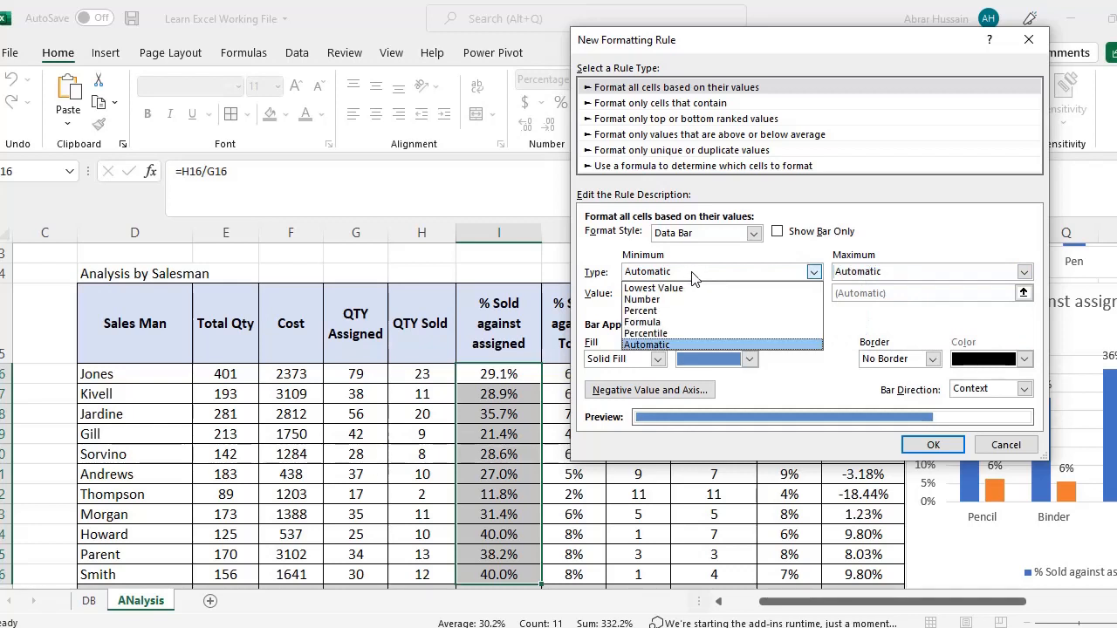
left_click(672, 312)
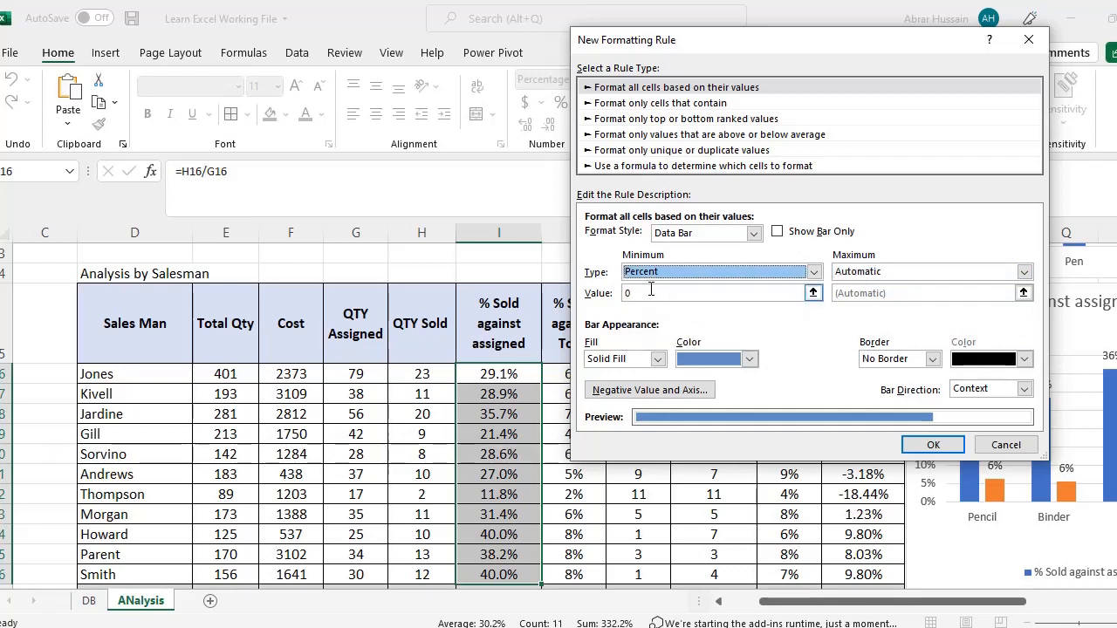
left_click(875, 273)
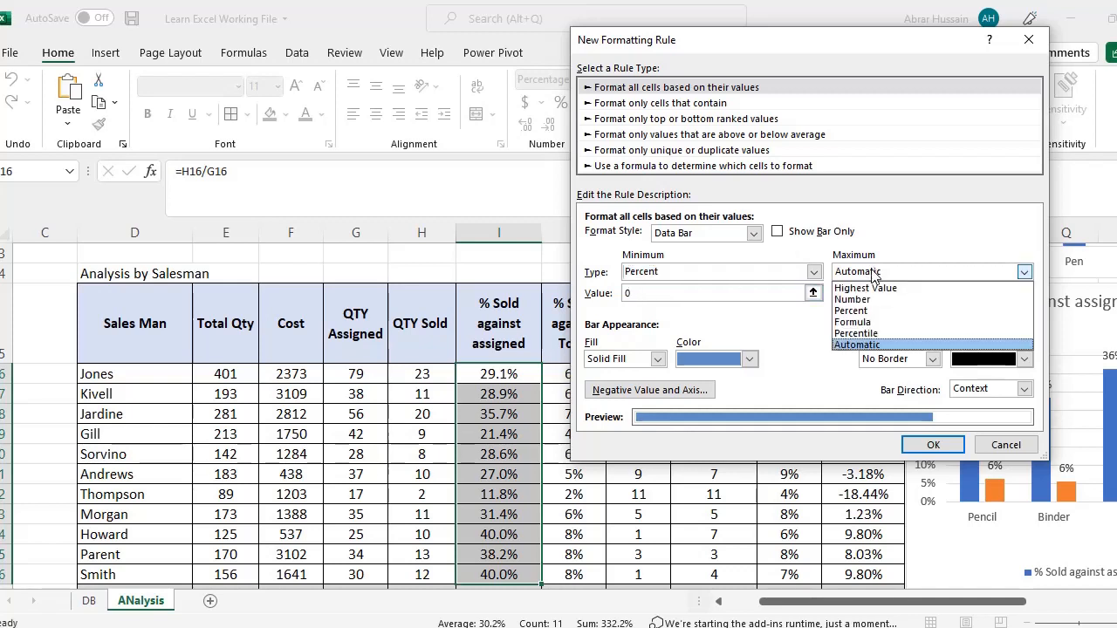
left_click(872, 309)
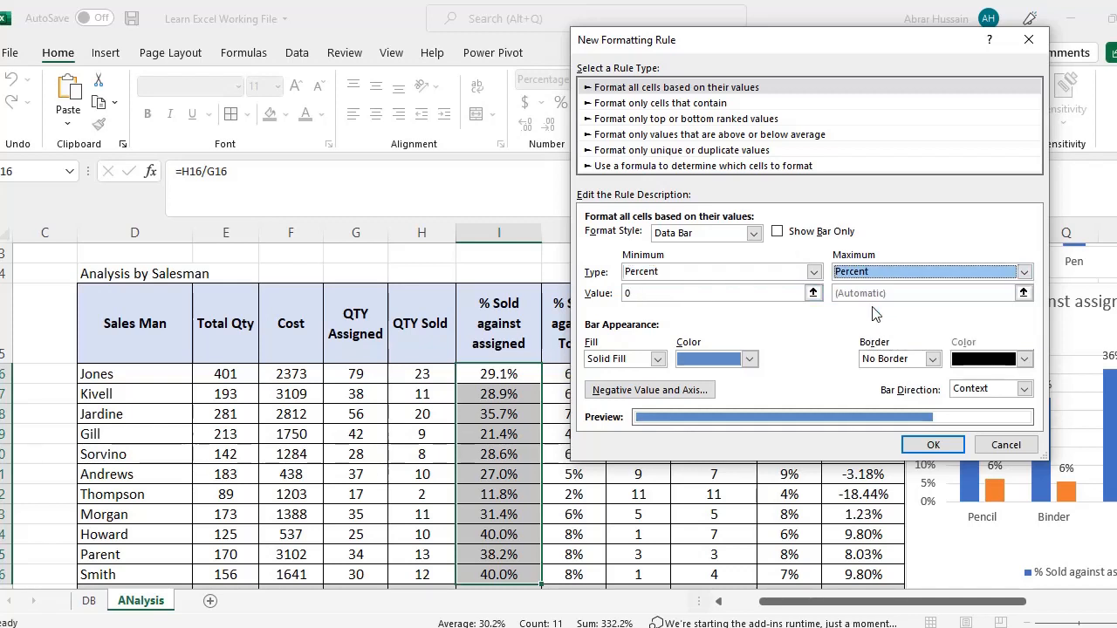
left_click(933, 445)
Review the data bars on the salesmen's % Sold against assigned values and undo them.
scroll(564, 373, "down", 2)
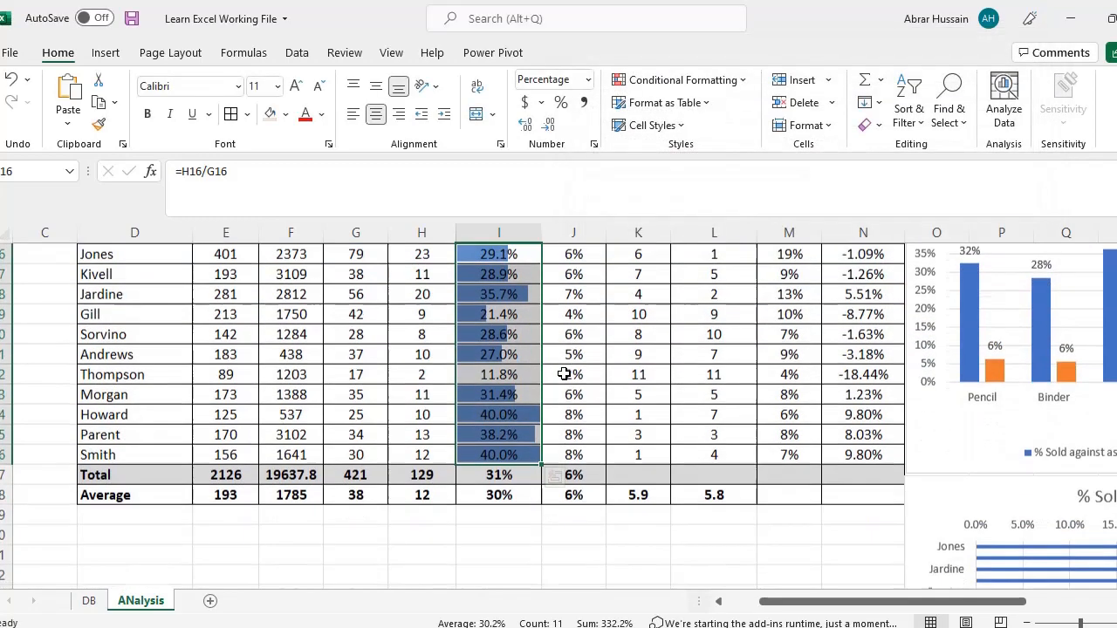
scroll(511, 403, "up", 2)
scroll(512, 403, "down", 2)
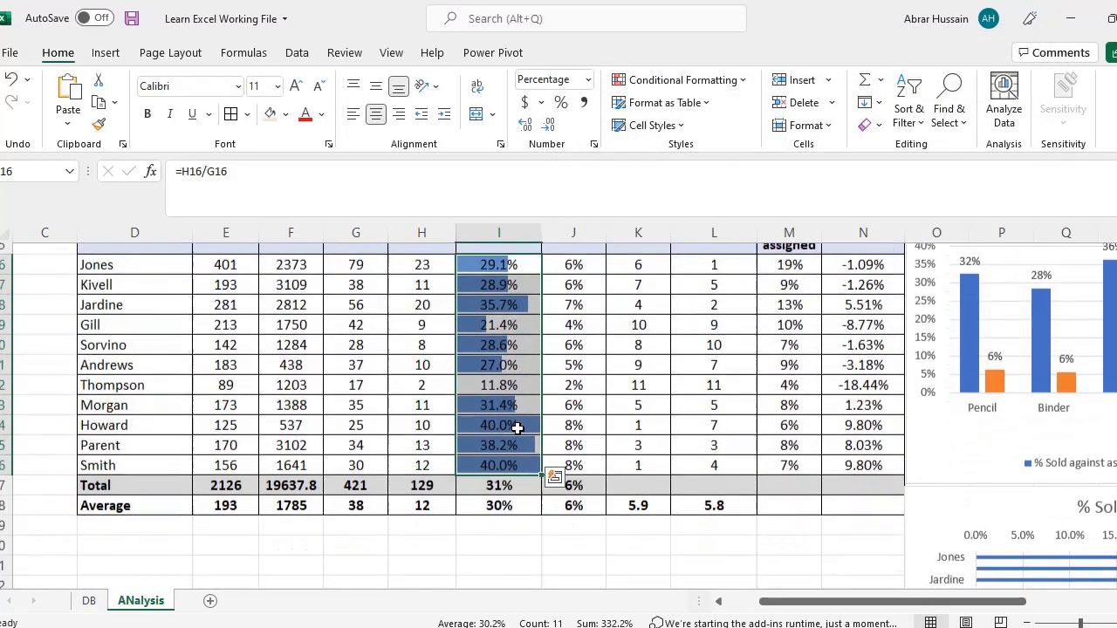
scroll(521, 426, "up", 2)
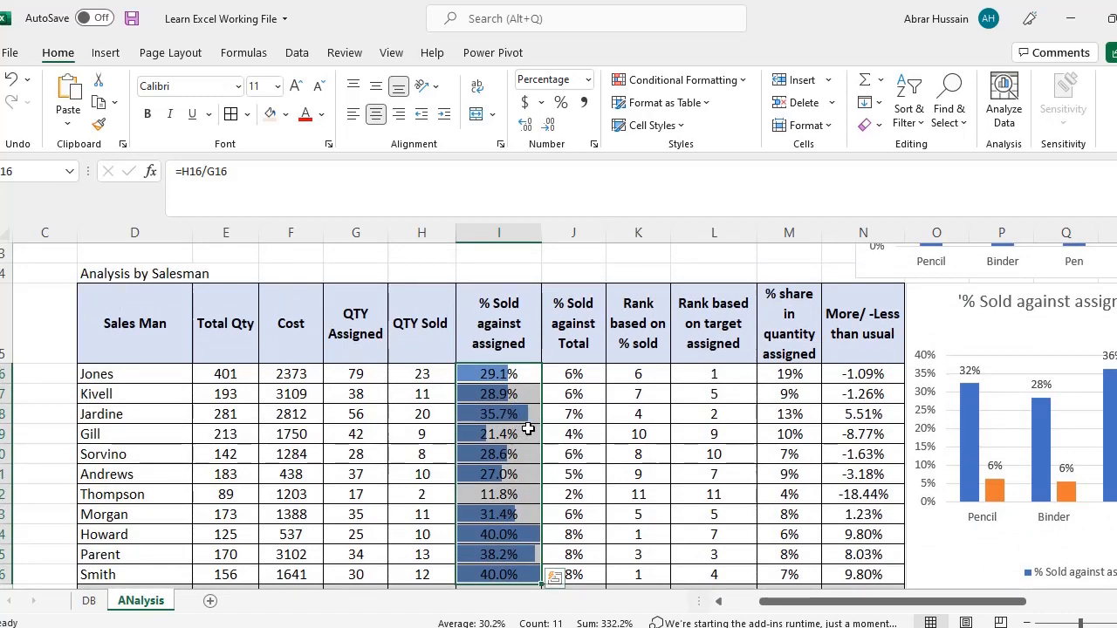
key("ctrl+z")
left_click(666, 81)
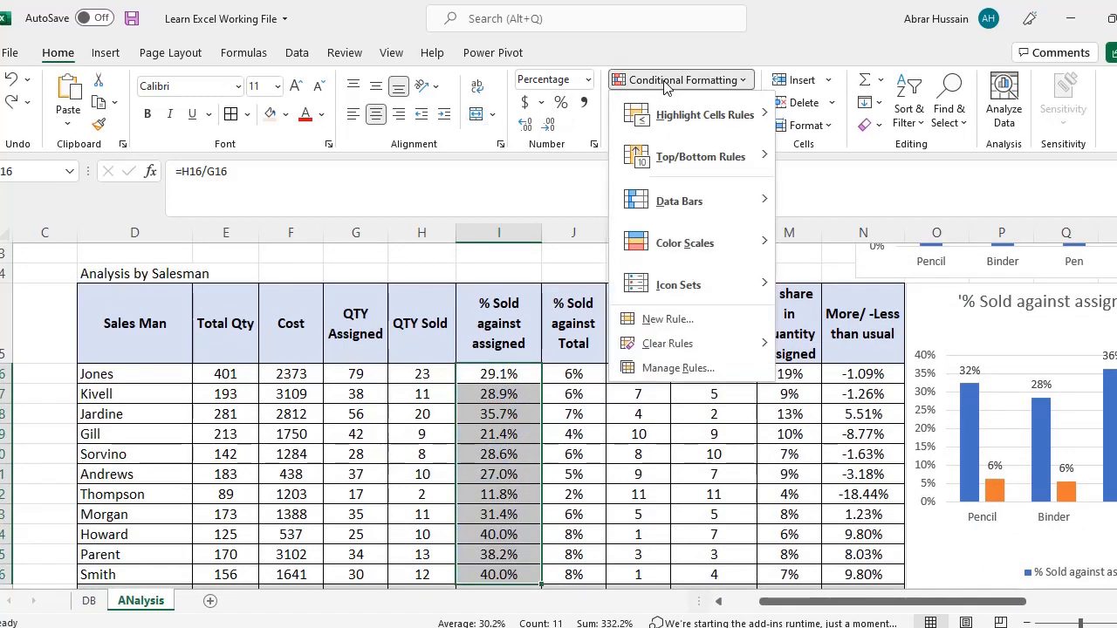
left_click(670, 321)
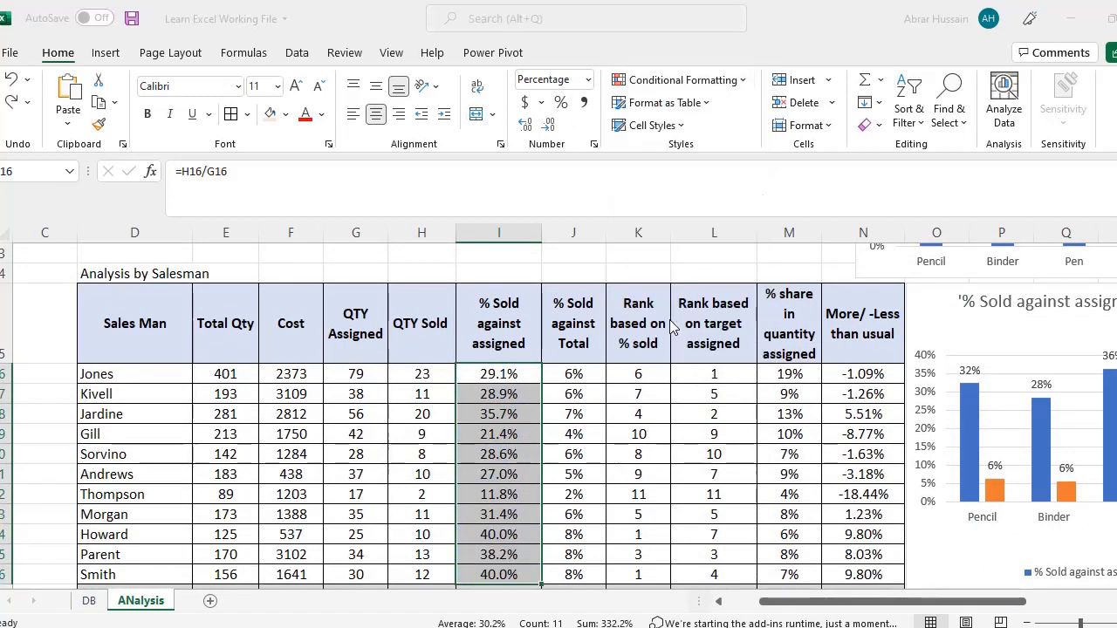
left_click(699, 276)
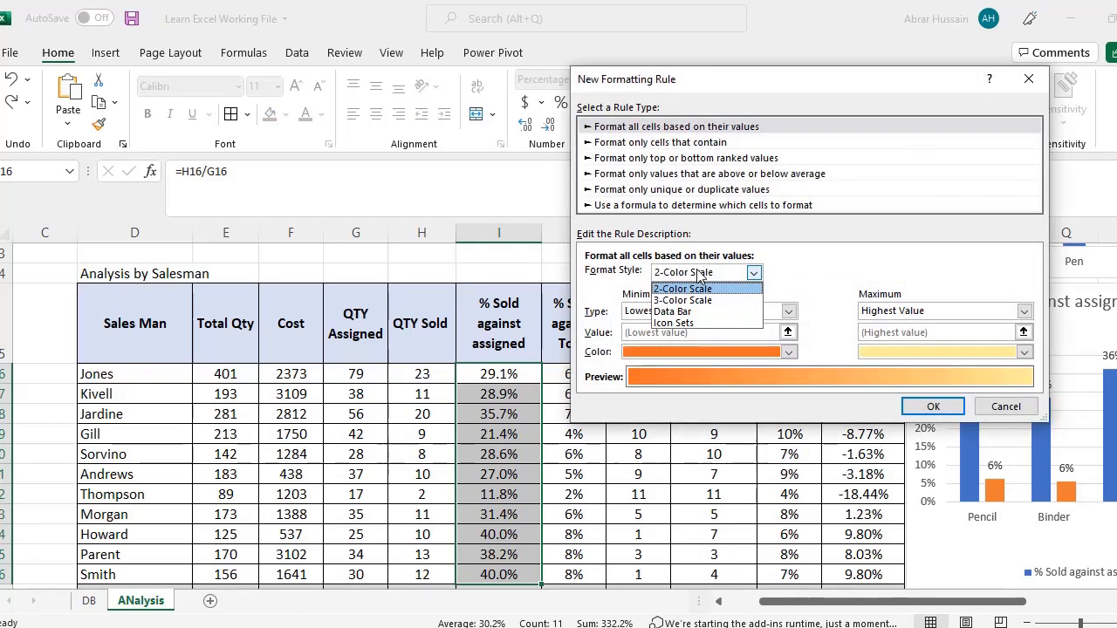
left_click(697, 305)
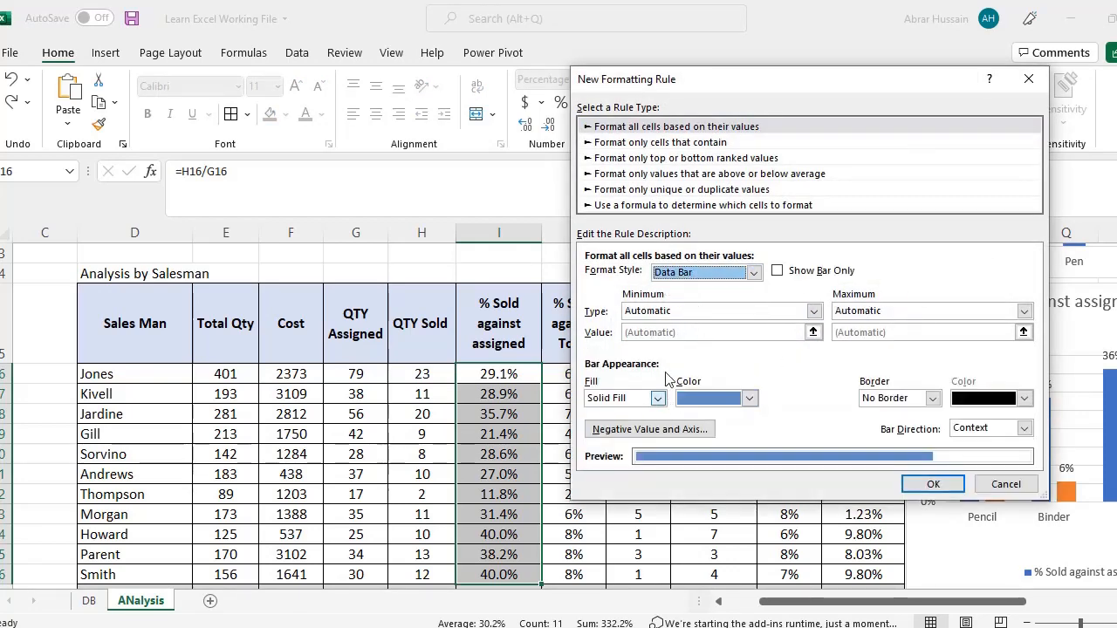
left_click(685, 275)
left_click(689, 314)
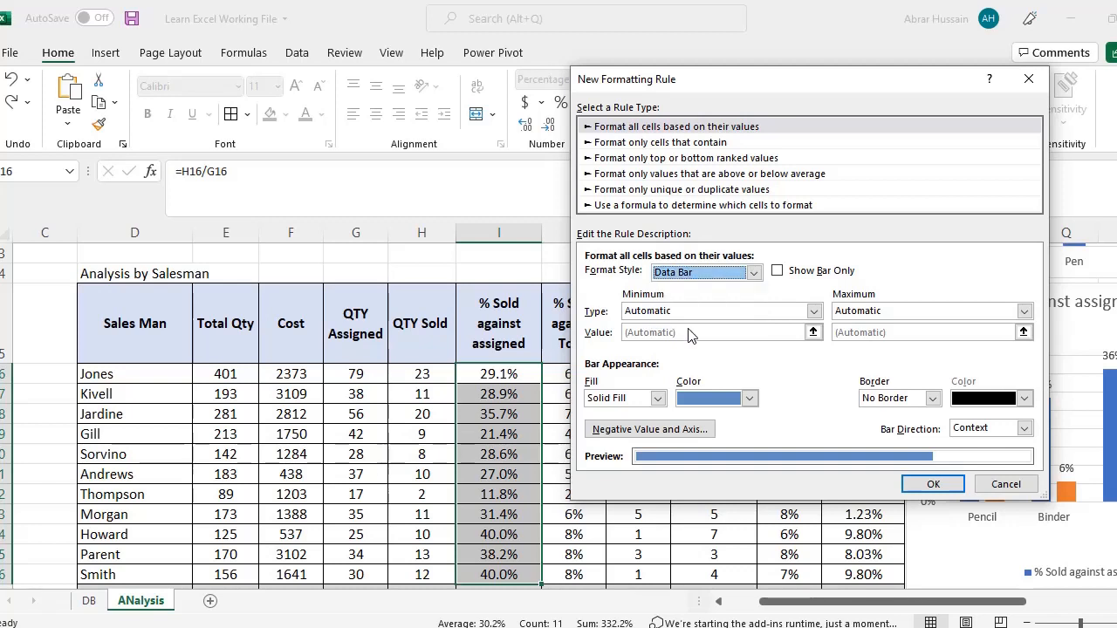
left_click(703, 274)
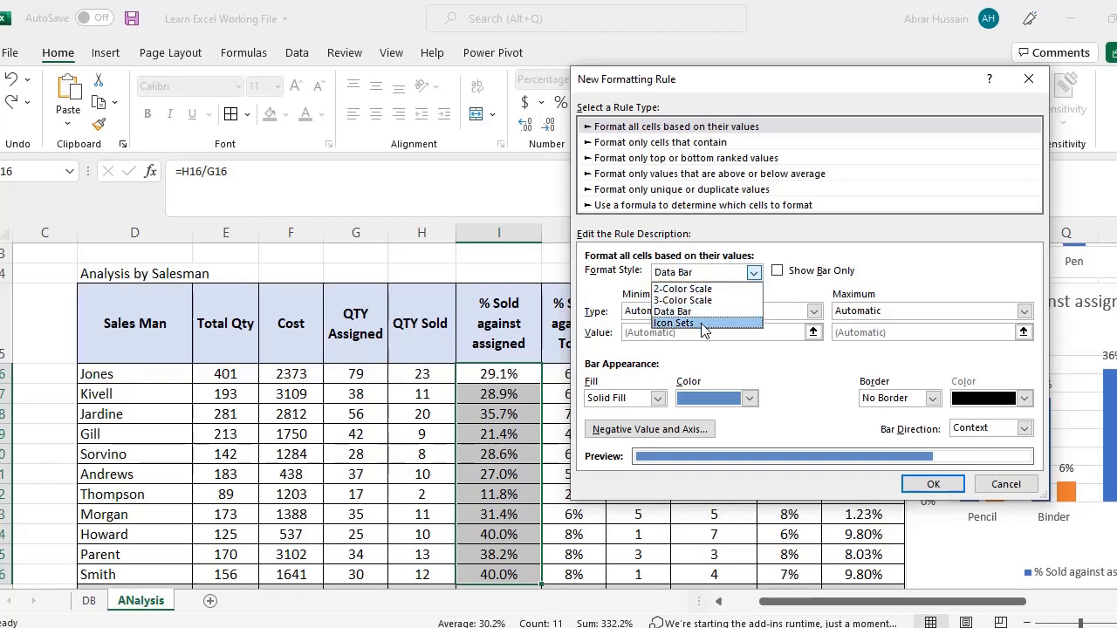
left_click(705, 323)
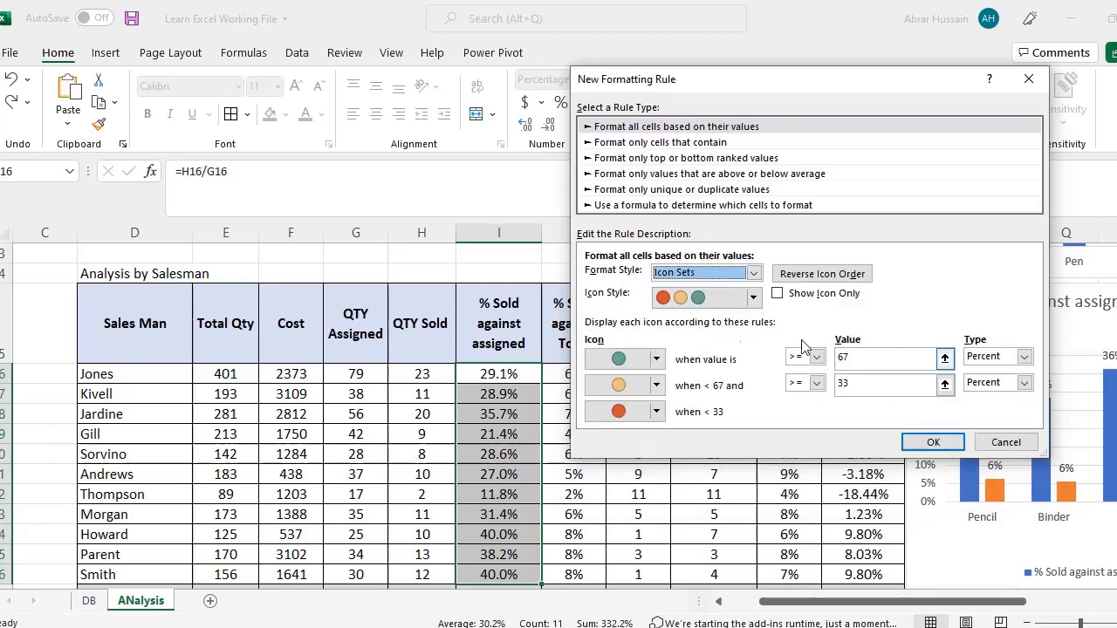
left_click(1003, 443)
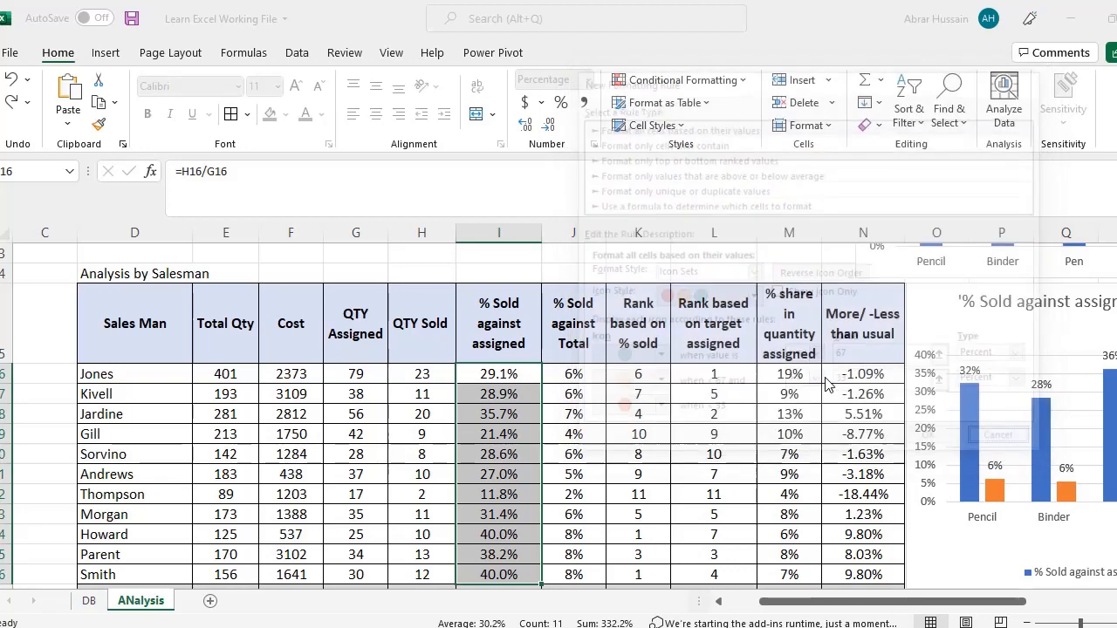
Start a new formatting rule for the salesmen's % Sold against assigned values with the Icon Sets format style.
left_click(677, 79)
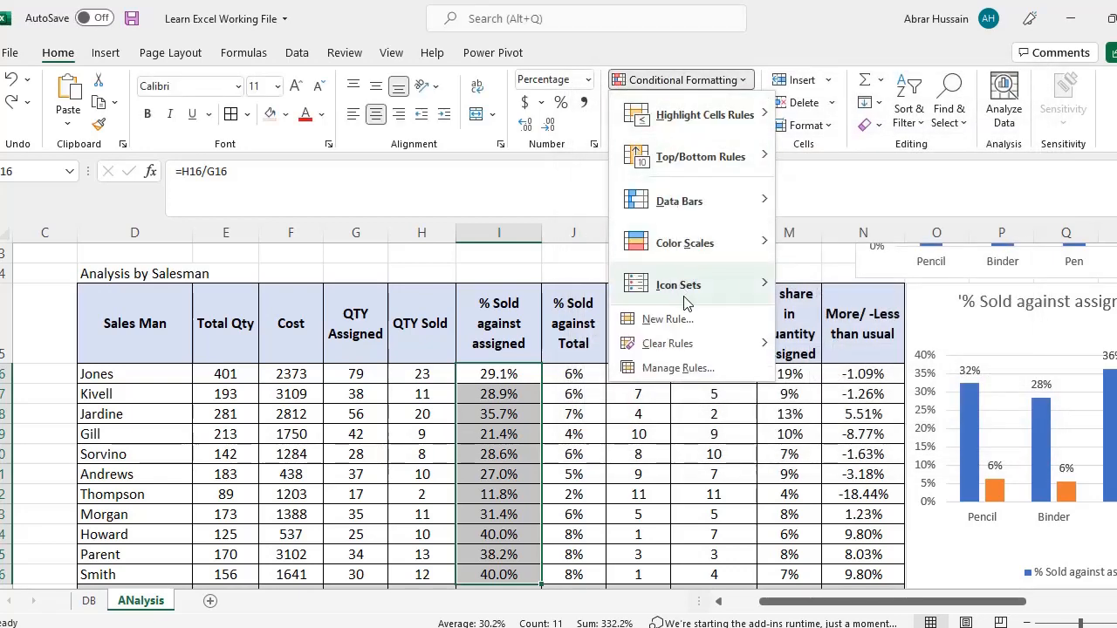
mouse_move(686, 301)
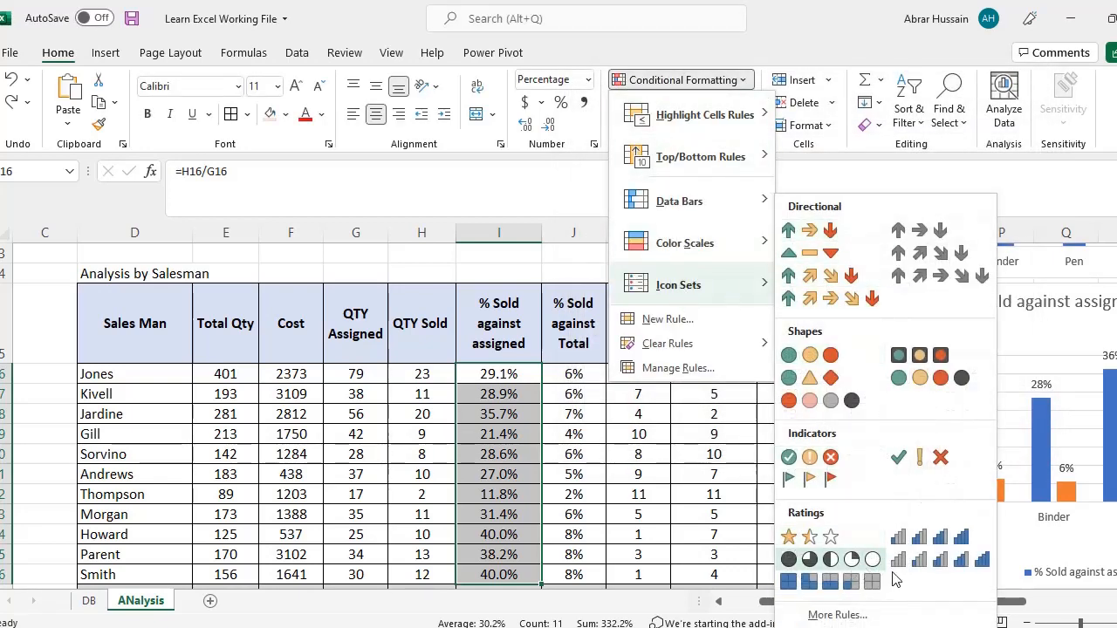
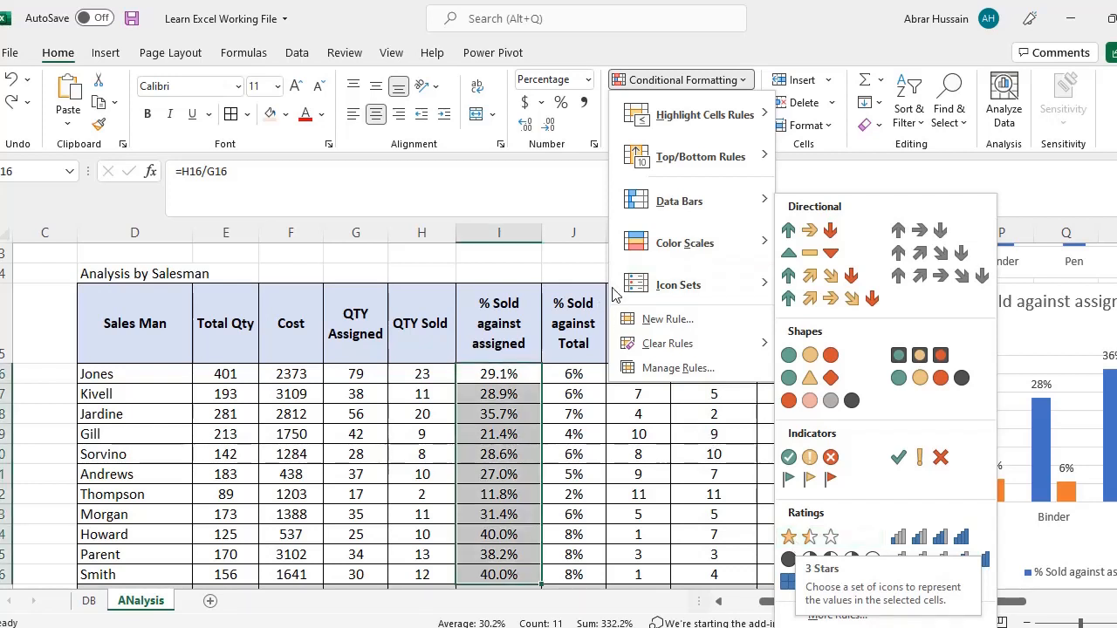
left_click(663, 319)
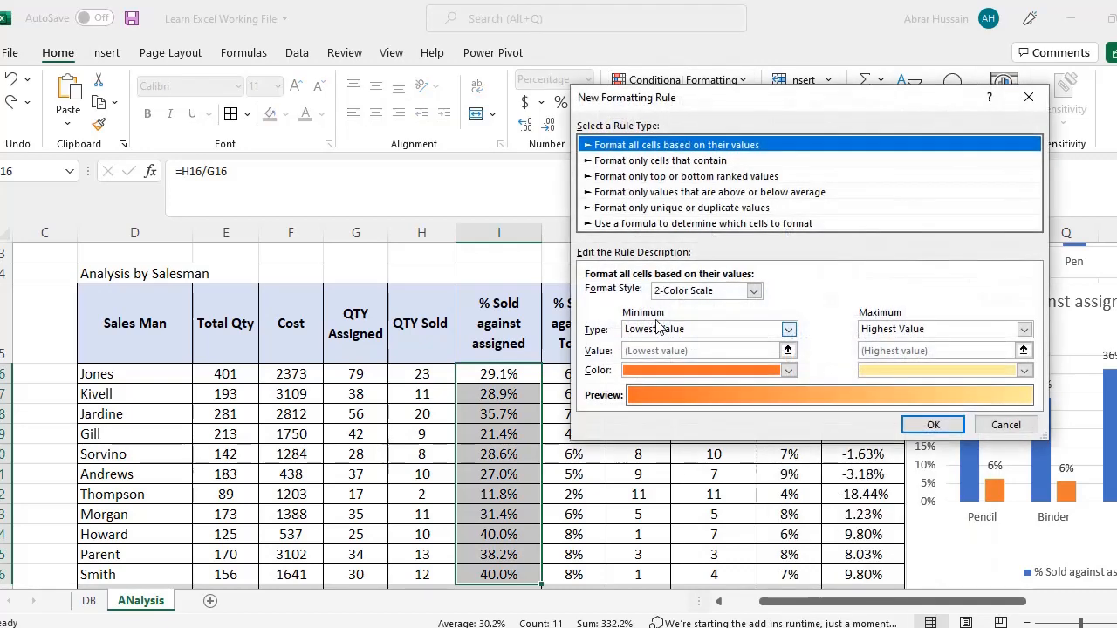
left_click(754, 290)
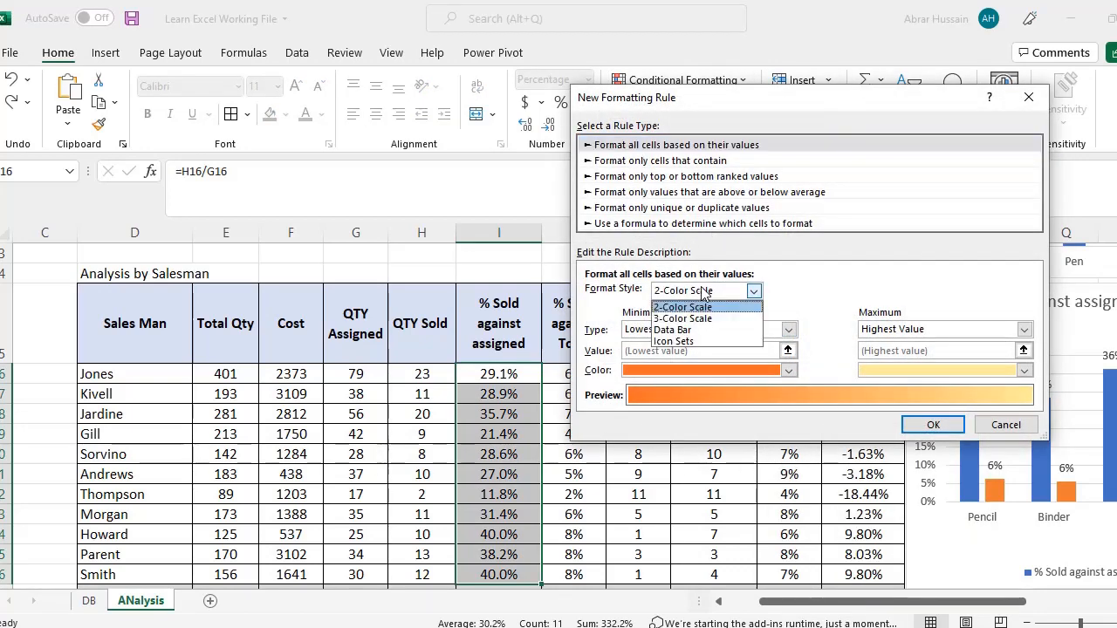
left_click(693, 341)
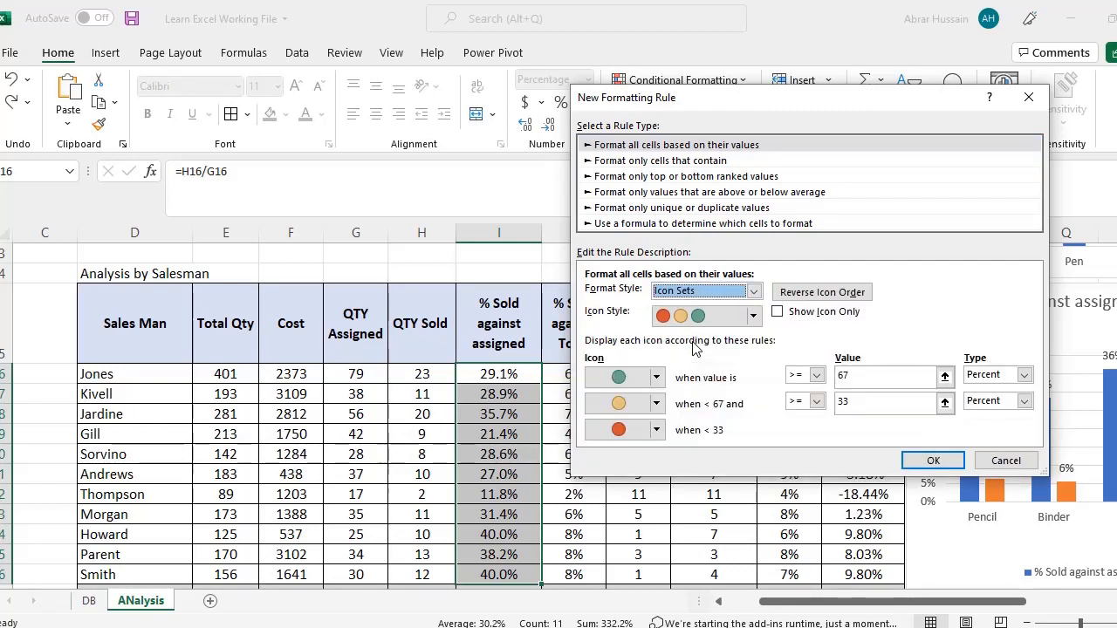
Browse the available icon styles and choose the three-star set for the rule.
left_click(754, 317)
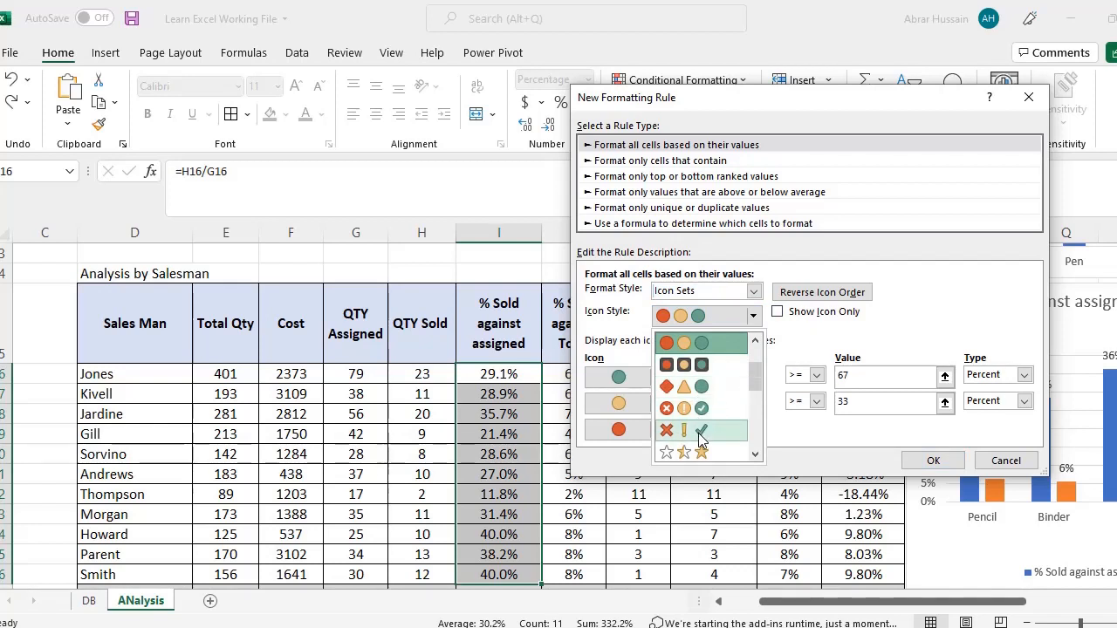
scroll(698, 433, "down", 3)
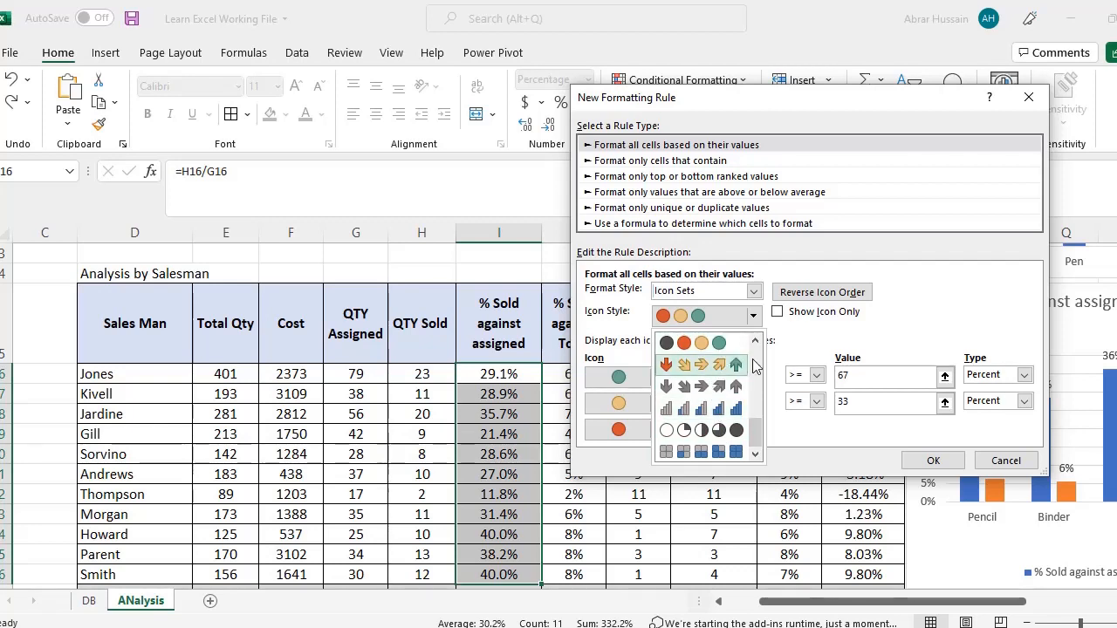
scroll(753, 422, "up", 2)
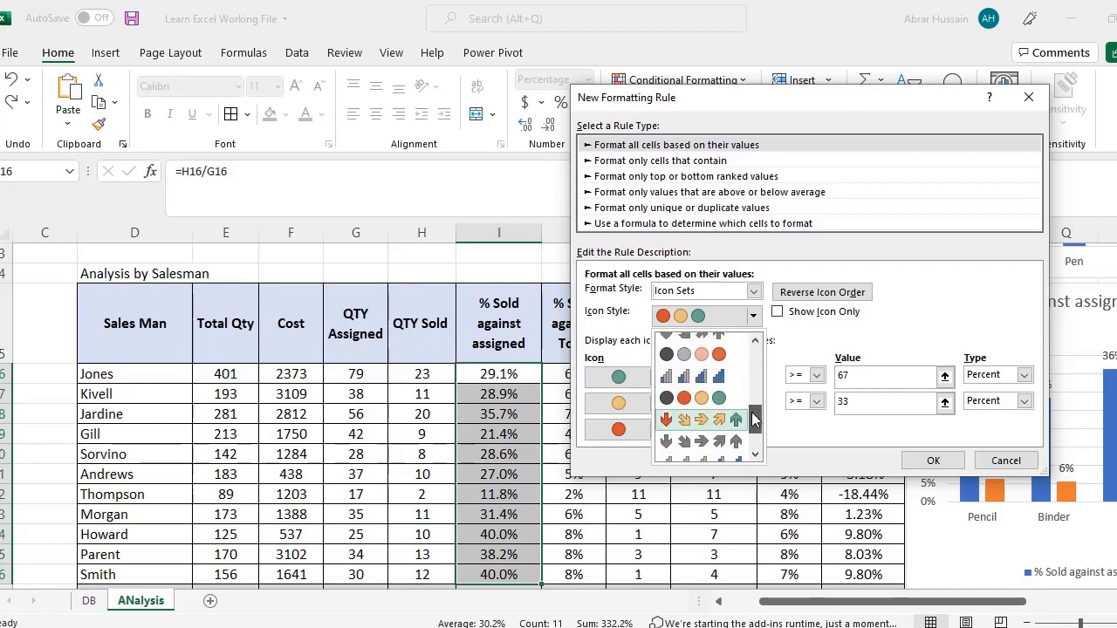
scroll(752, 414, "up", 3)
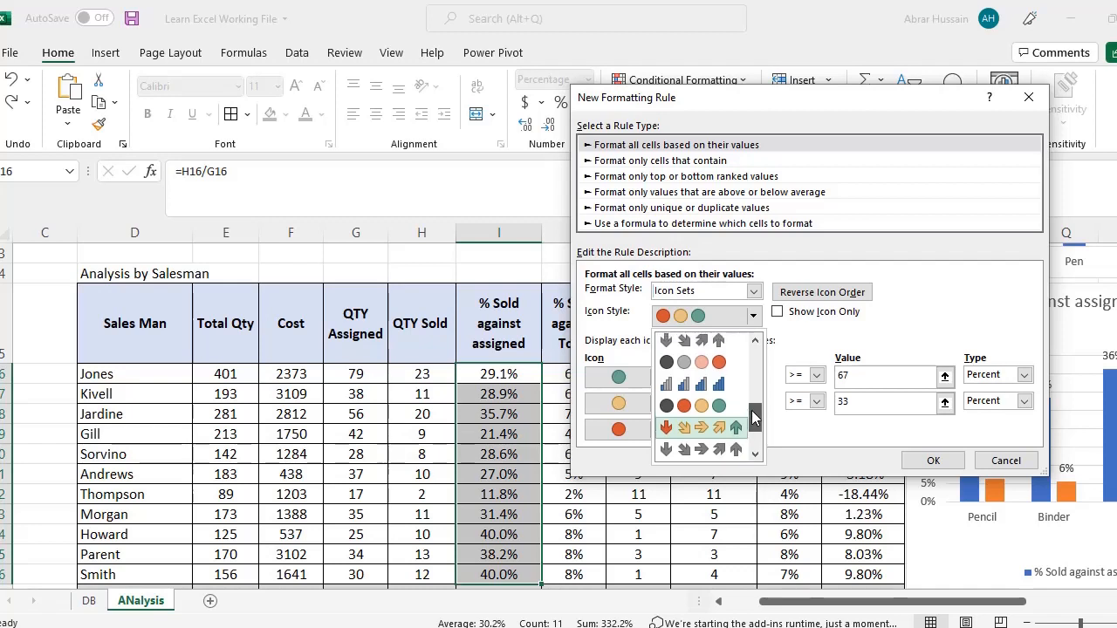
scroll(761, 411, "up", 1)
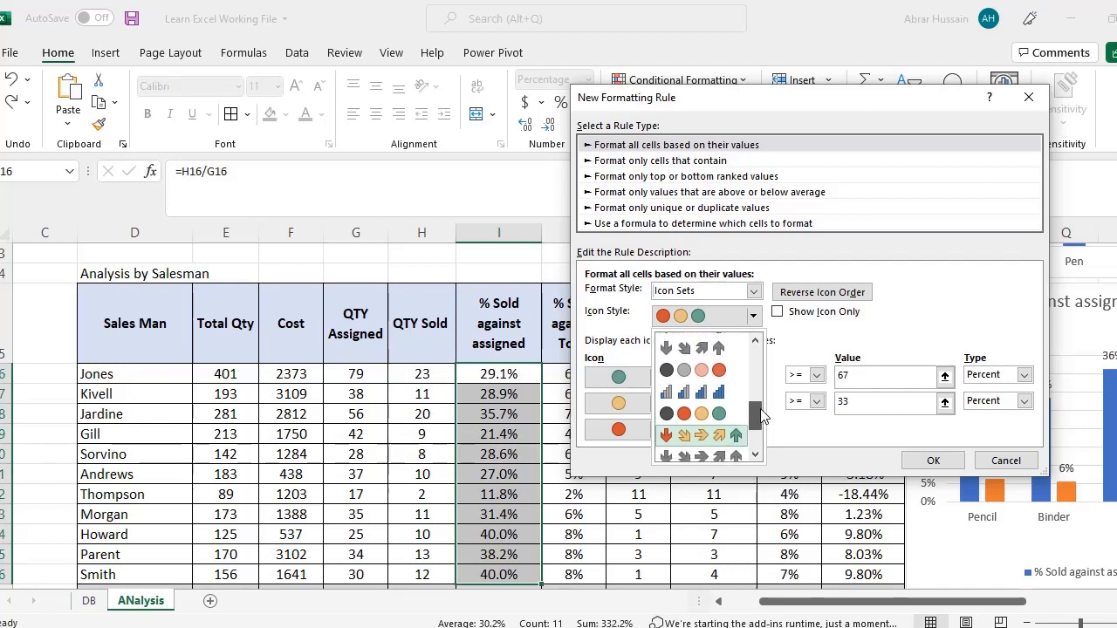
scroll(760, 411, "up", 3)
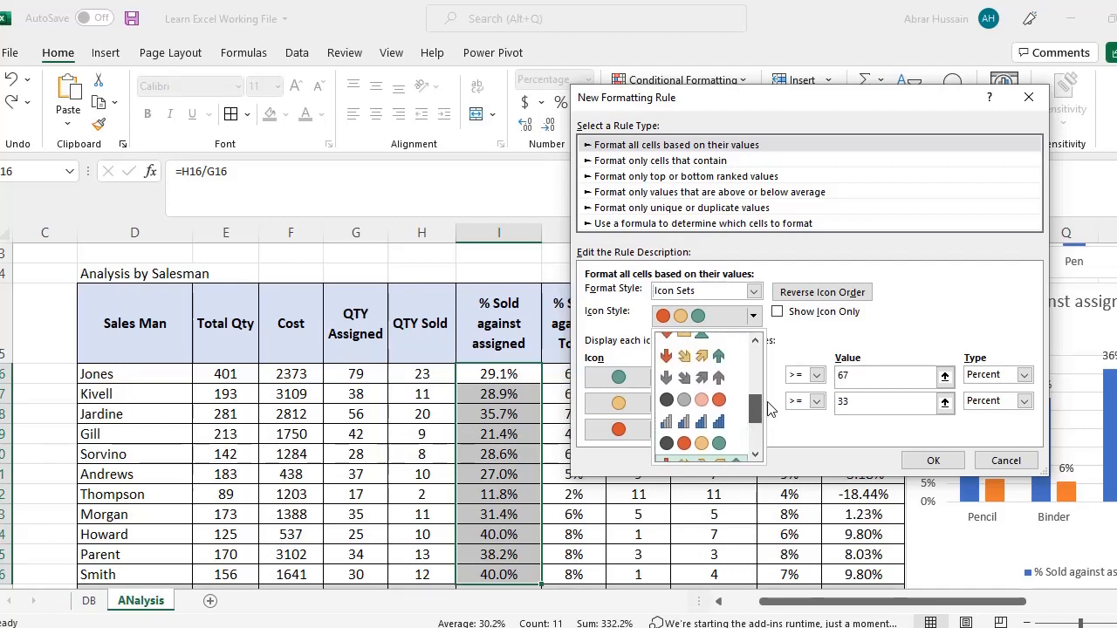
scroll(759, 403, "up", 3)
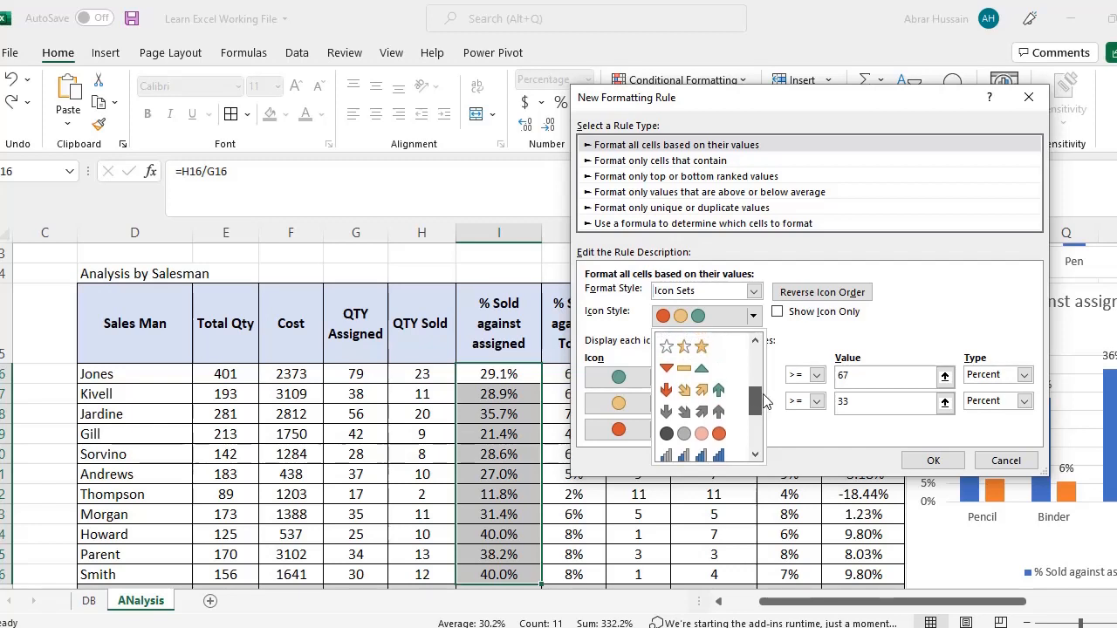
scroll(782, 395, "up", 4)
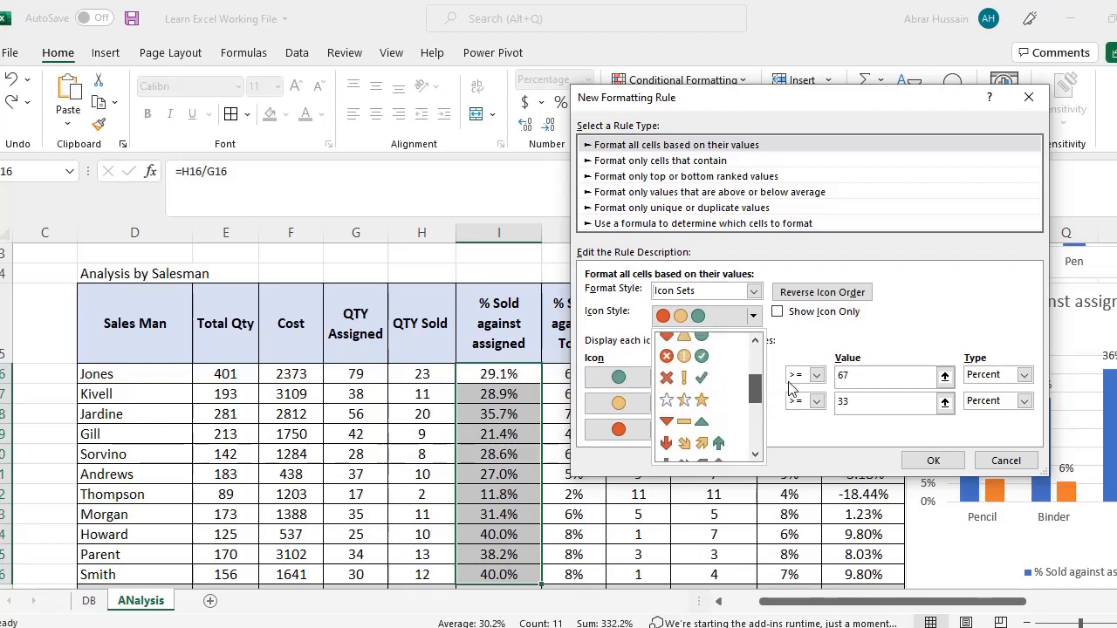
left_click(713, 421)
key("Down")
key("Down")
key("Down")
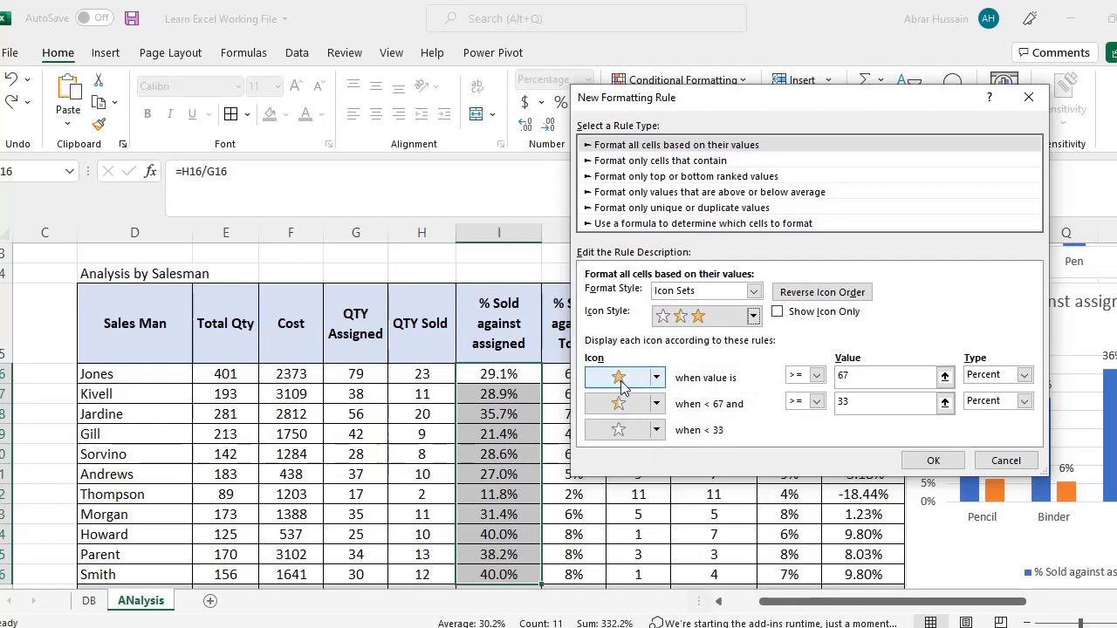
Set the type of both icon thresholds to Number, enable Show Icon Only, and apply the rule.
left_click(843, 376)
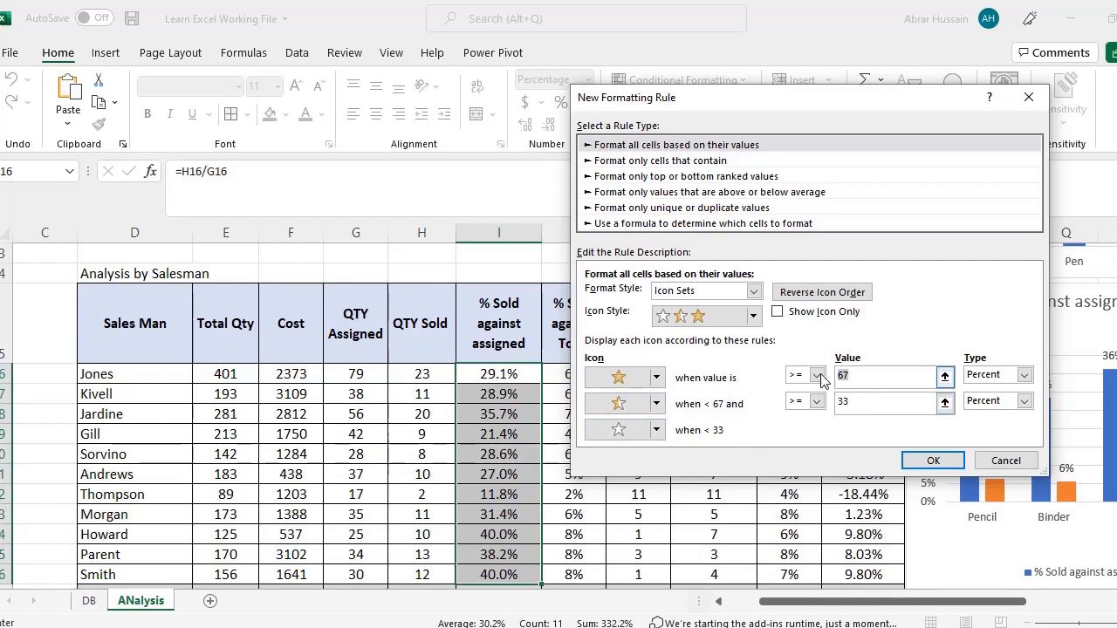
left_click(988, 375)
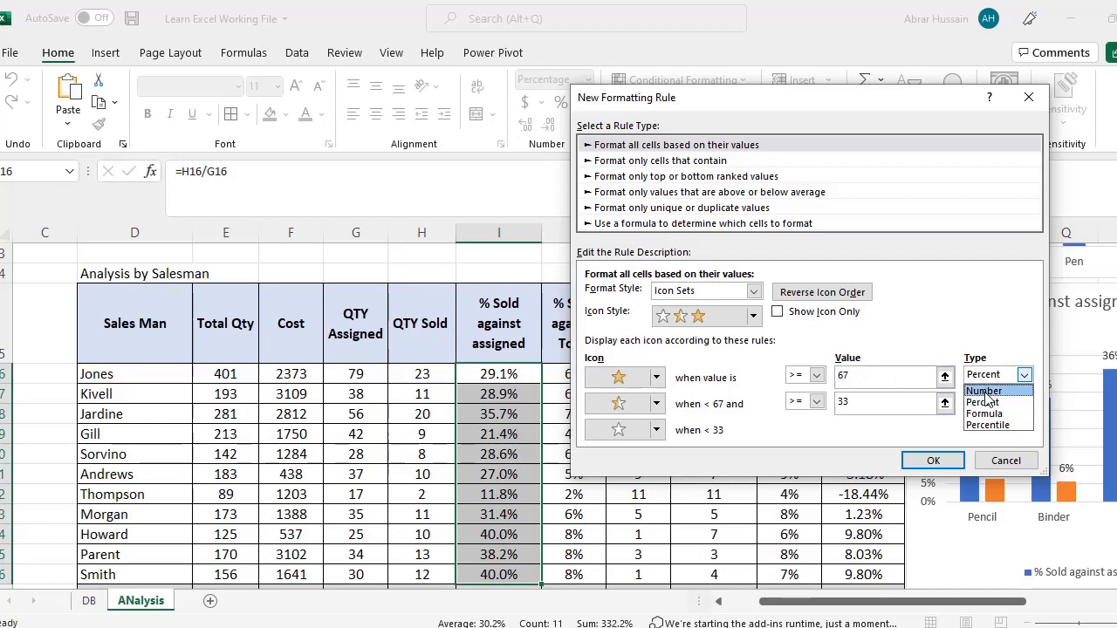
left_click(984, 390)
left_click(995, 402)
left_click(1001, 418)
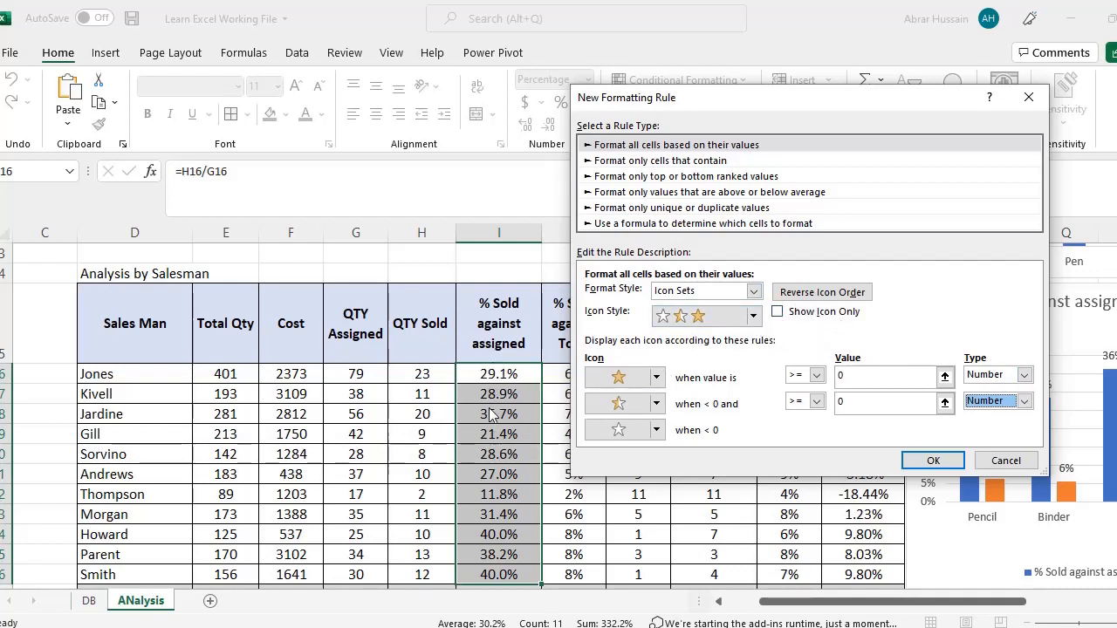
left_click(777, 312)
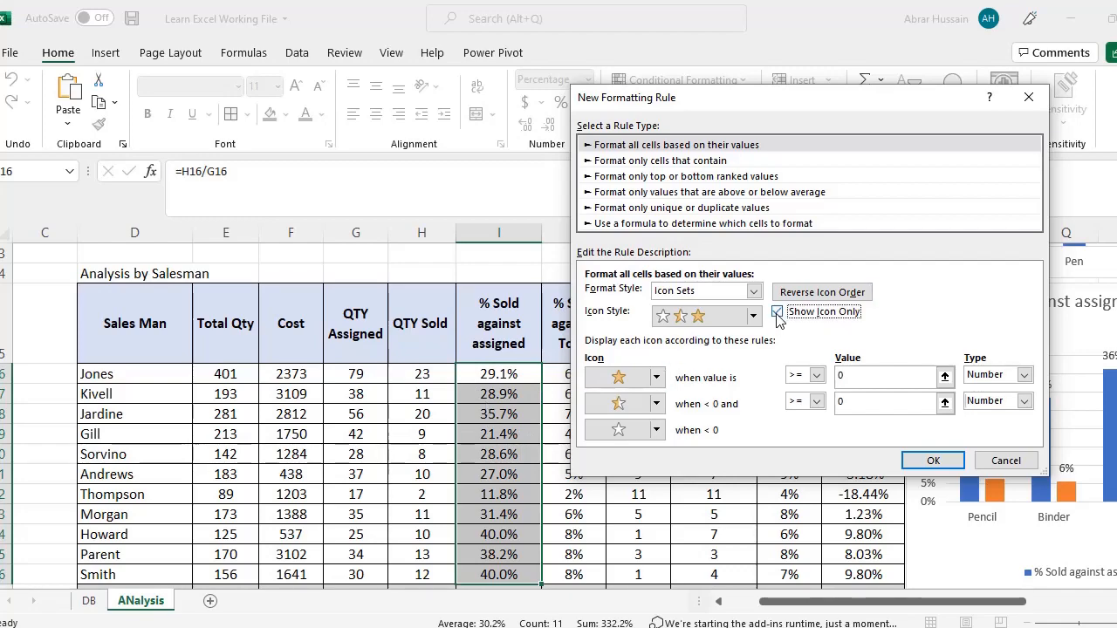
left_click(934, 461)
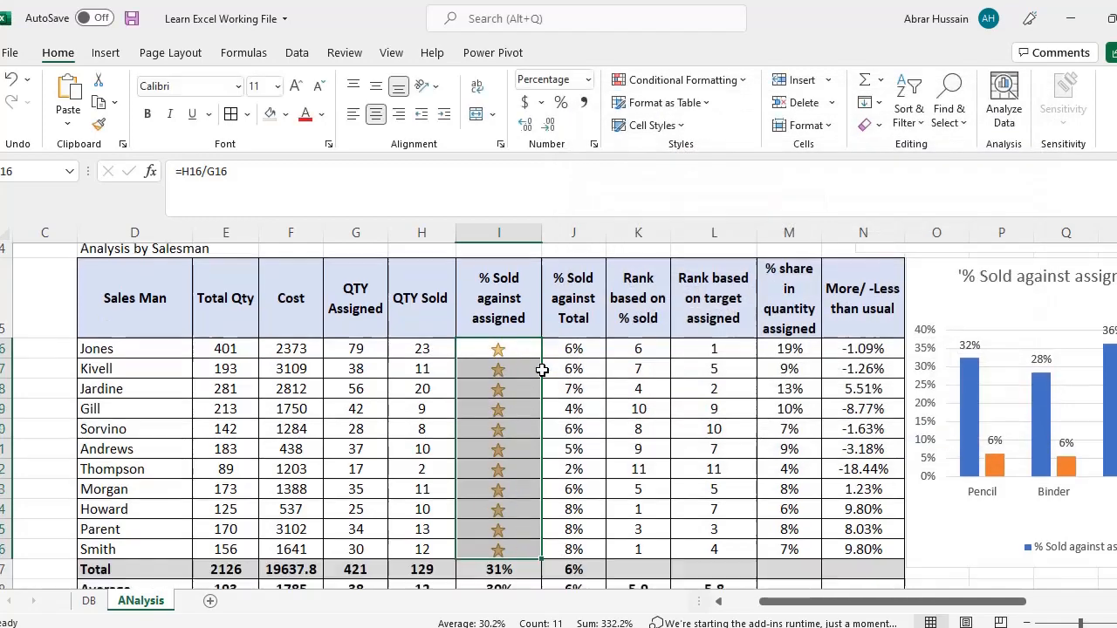
Review the star icons in the salesmen's % Sold against assigned column and undo them.
scroll(537, 384, "down", 3)
scroll(540, 371, "up", 2)
scroll(541, 373, "up", 2)
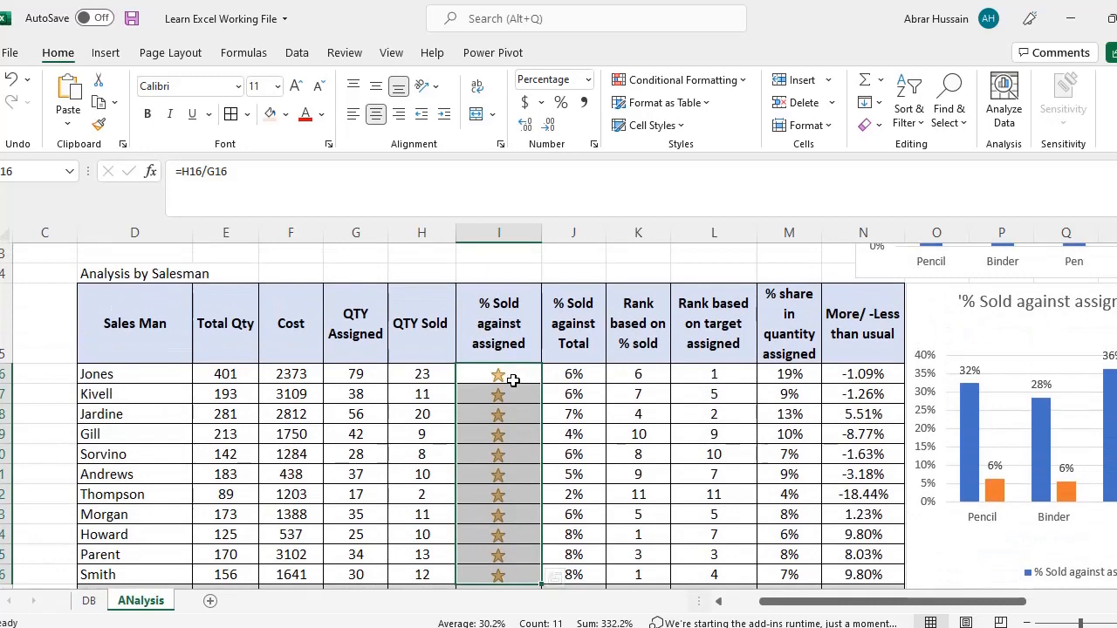
key("ctrl+z")
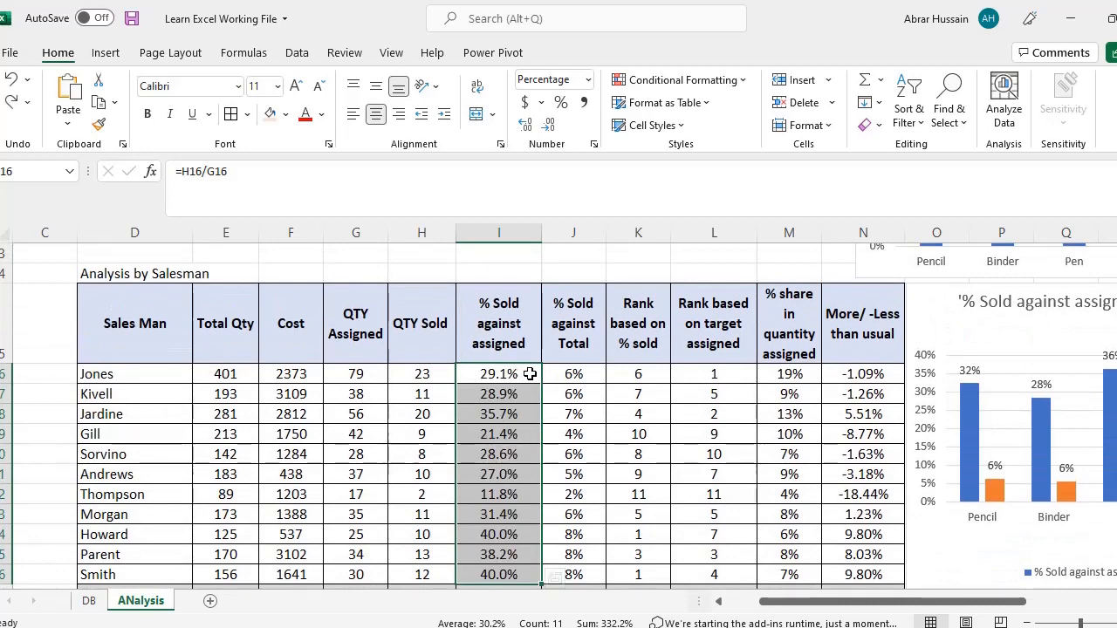
Start a new formatting rule for the salesmen's % Sold against assigned values using the Format only cells that contain type.
left_click(661, 102)
left_click(659, 80)
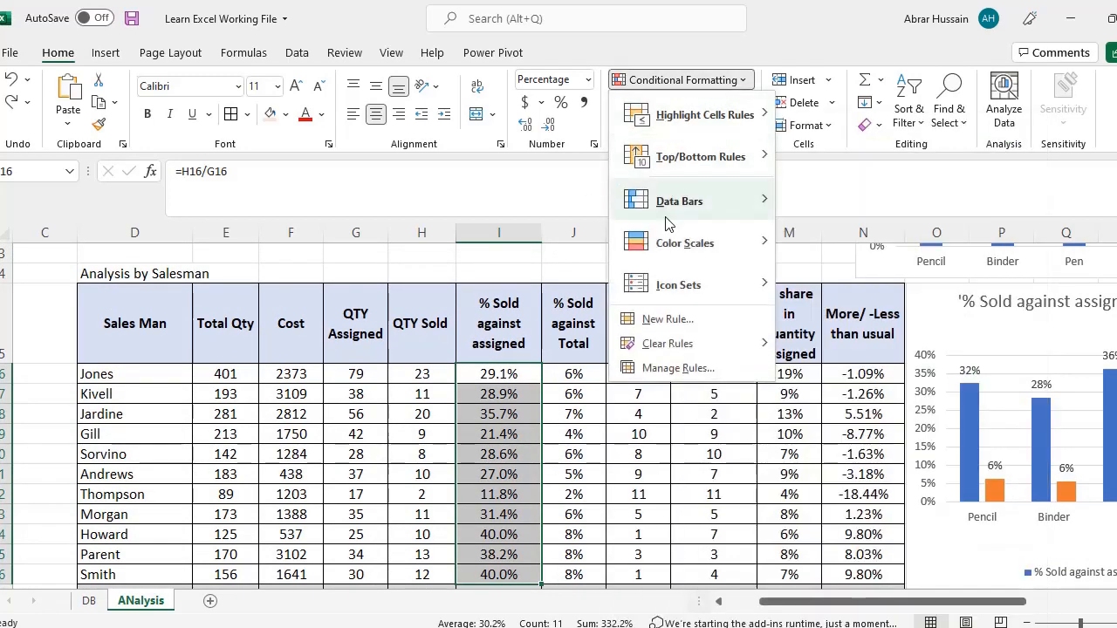
left_click(668, 318)
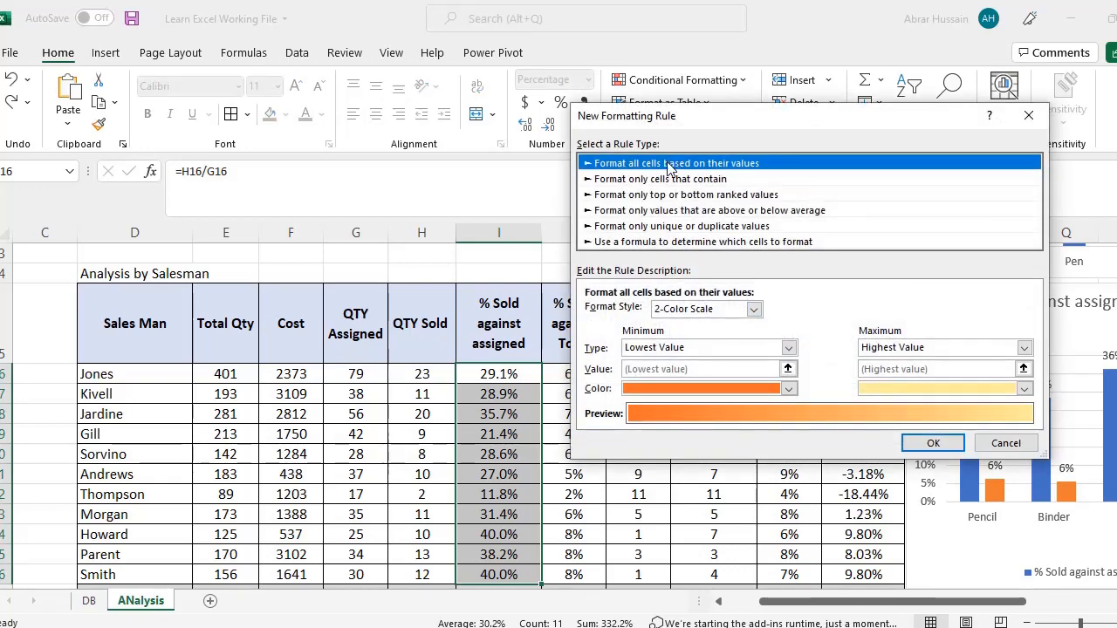
left_click(753, 309)
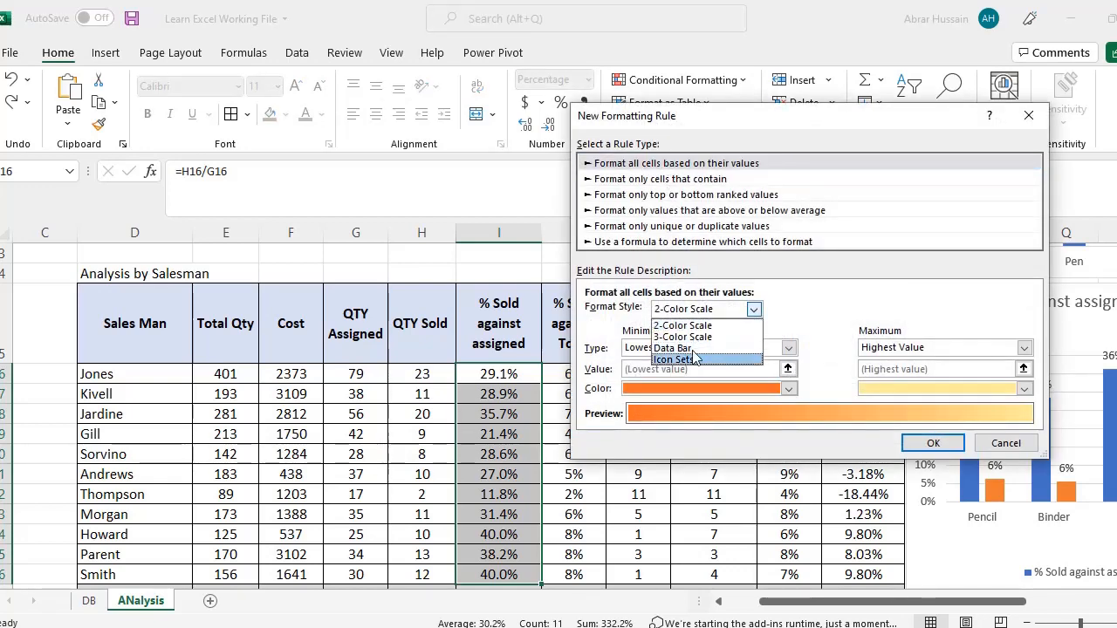
key("Escape")
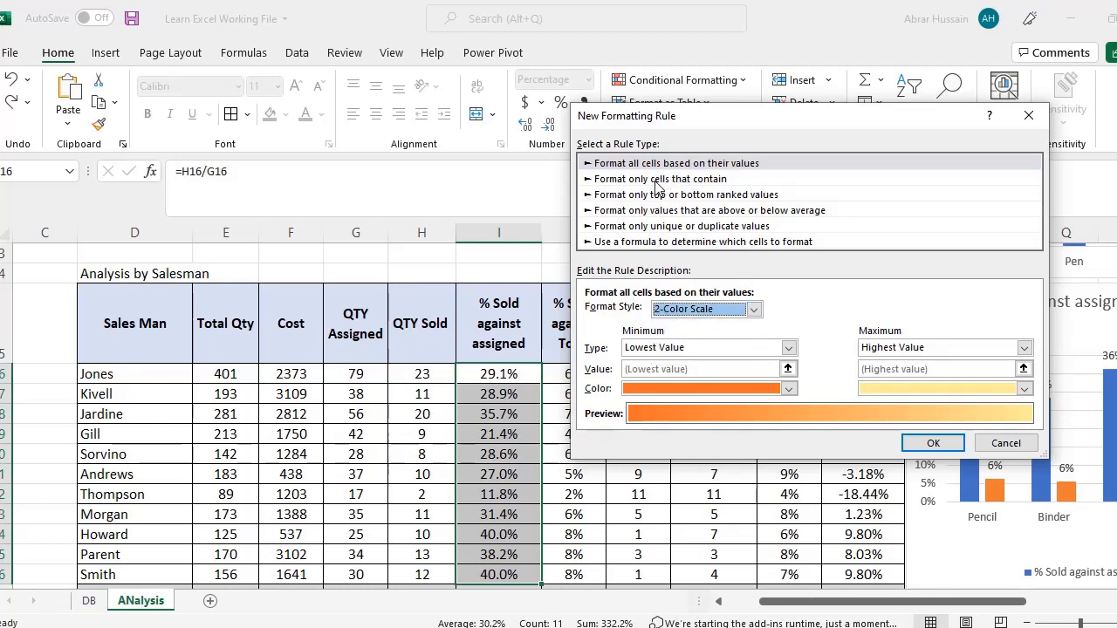
left_click(656, 181)
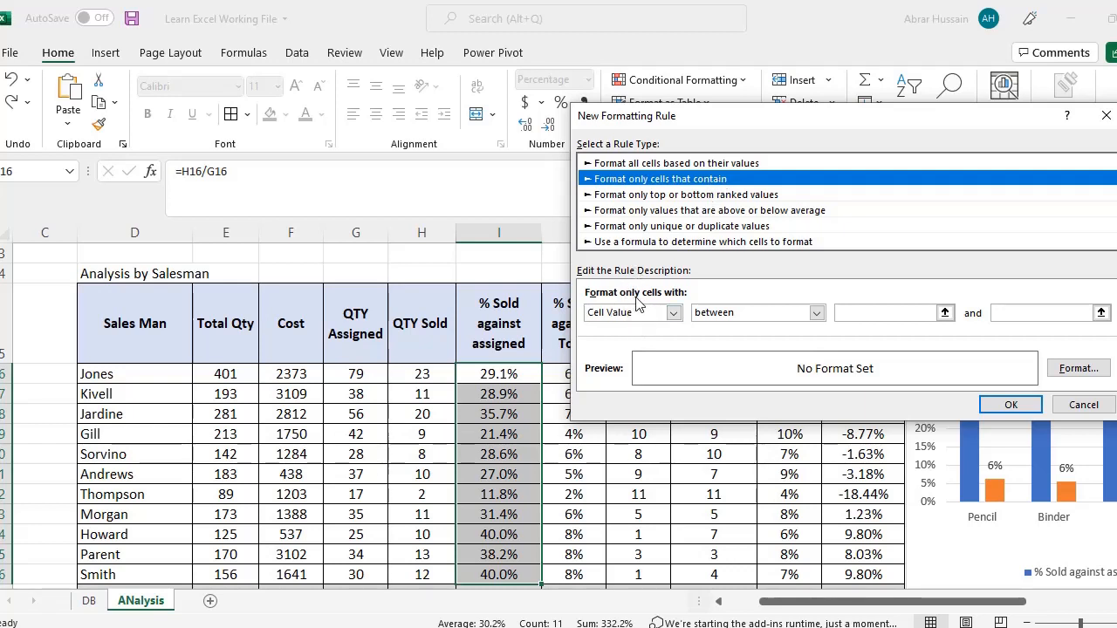
Review the Cell Value comparison options of the rule and try the not between condition.
left_click(673, 313)
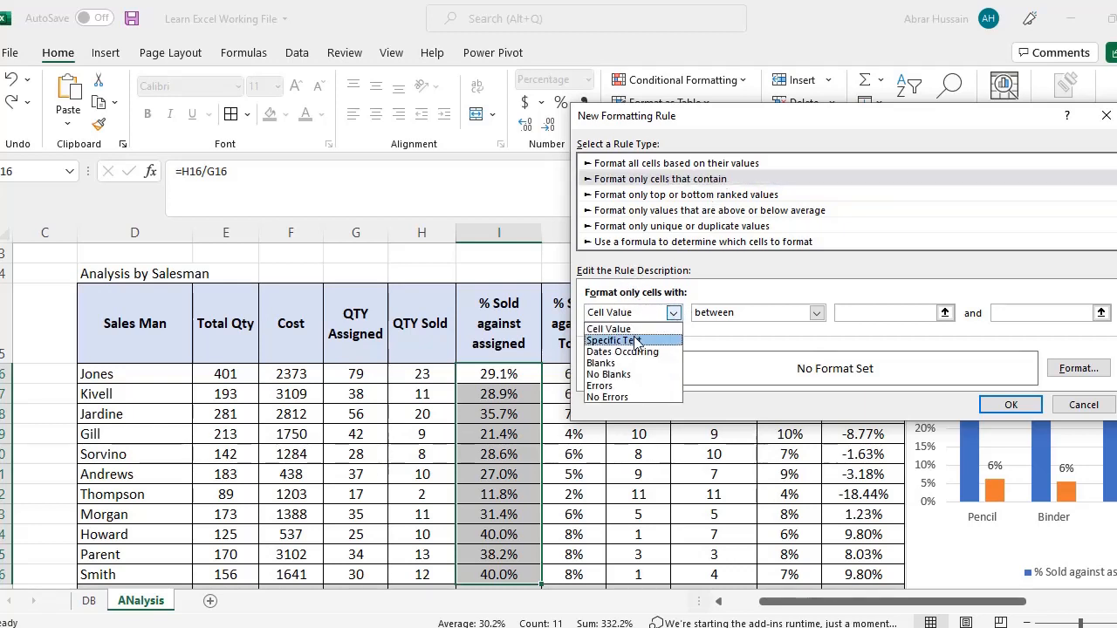
left_click(623, 329)
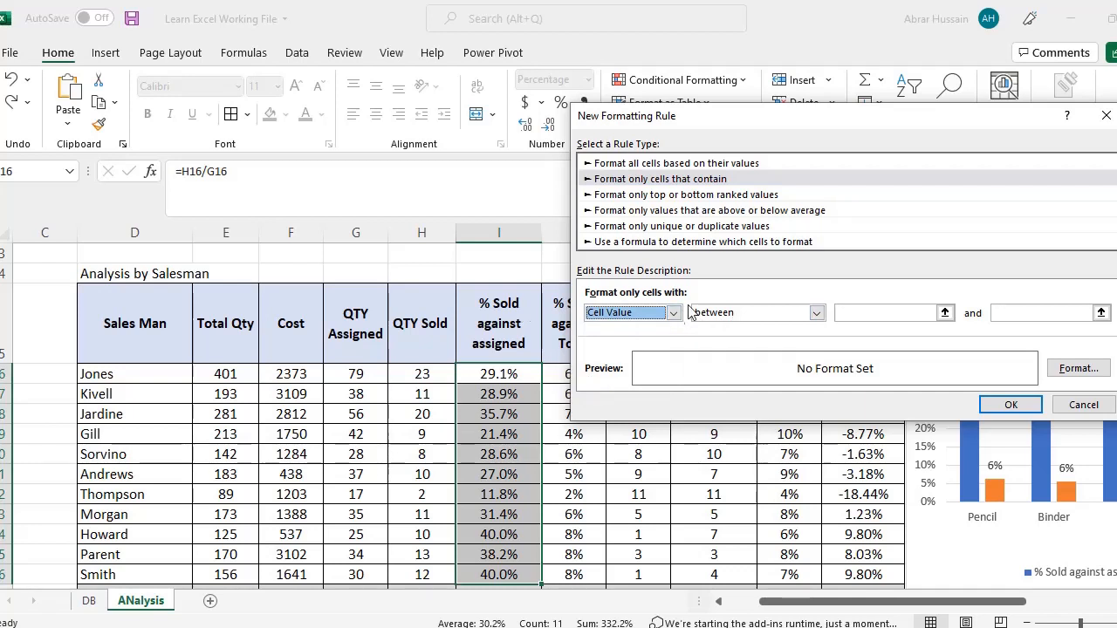
left_click(732, 314)
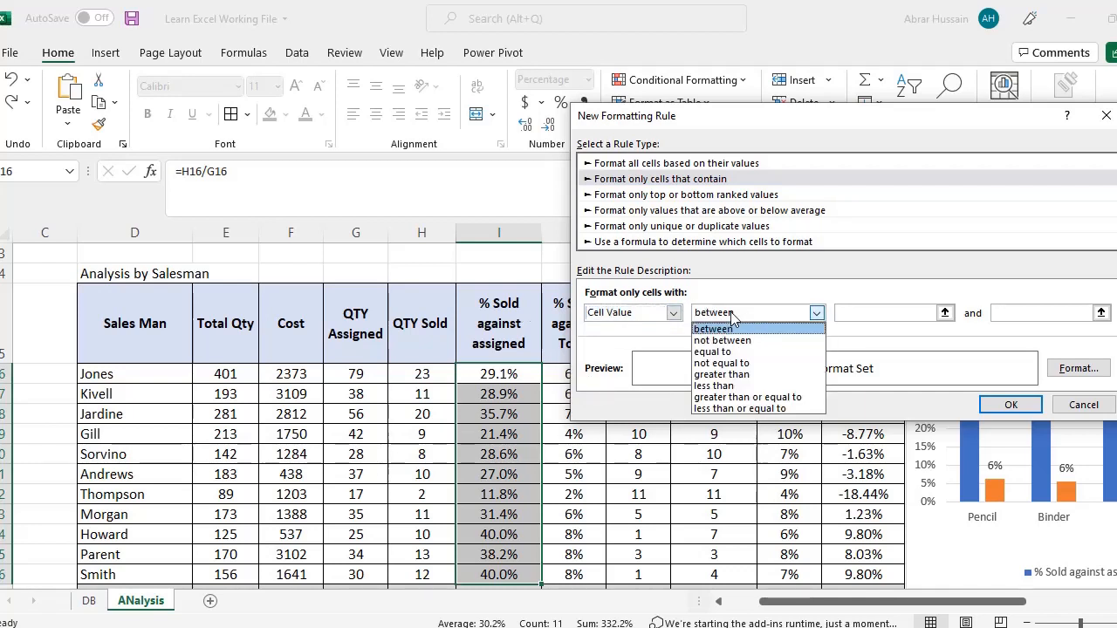
left_click(876, 318)
left_click(870, 313)
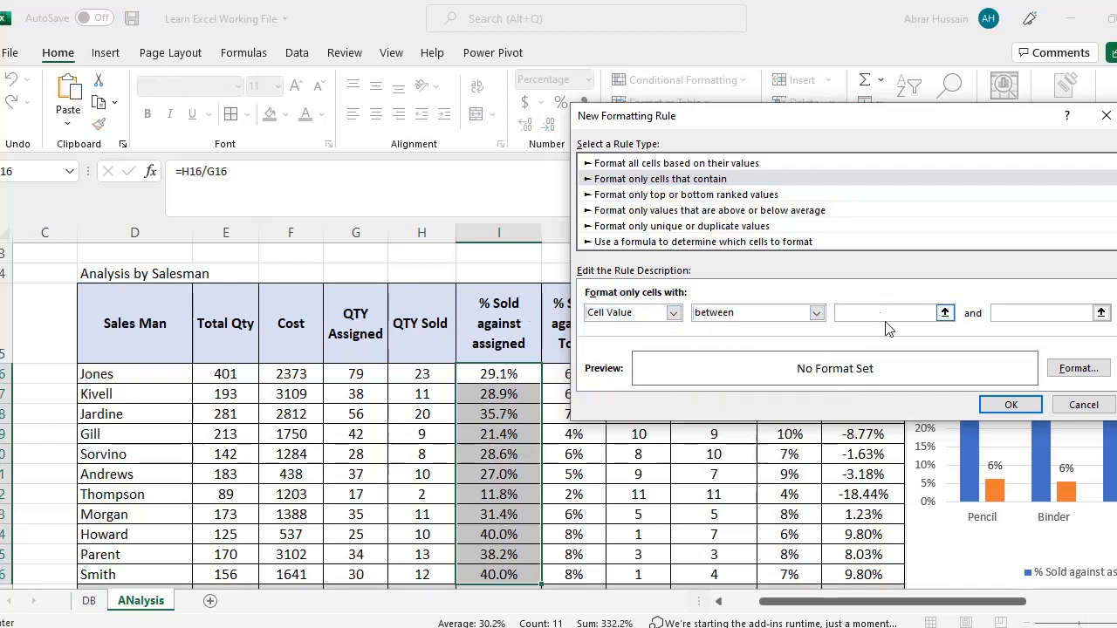
key("Tab")
left_click(766, 313)
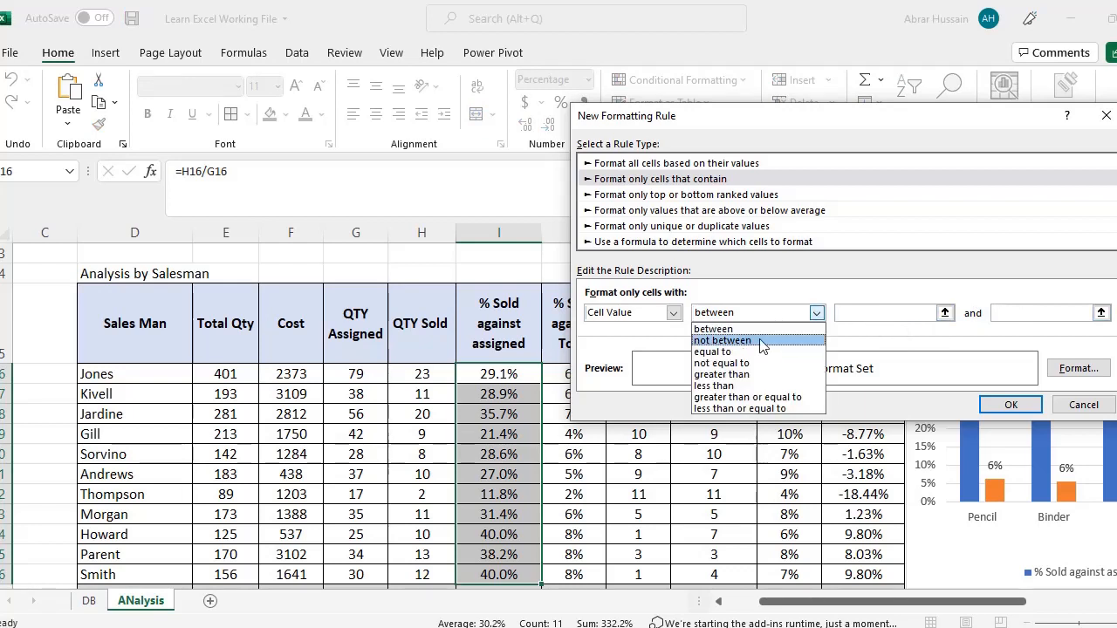
left_click(760, 339)
left_click(815, 312)
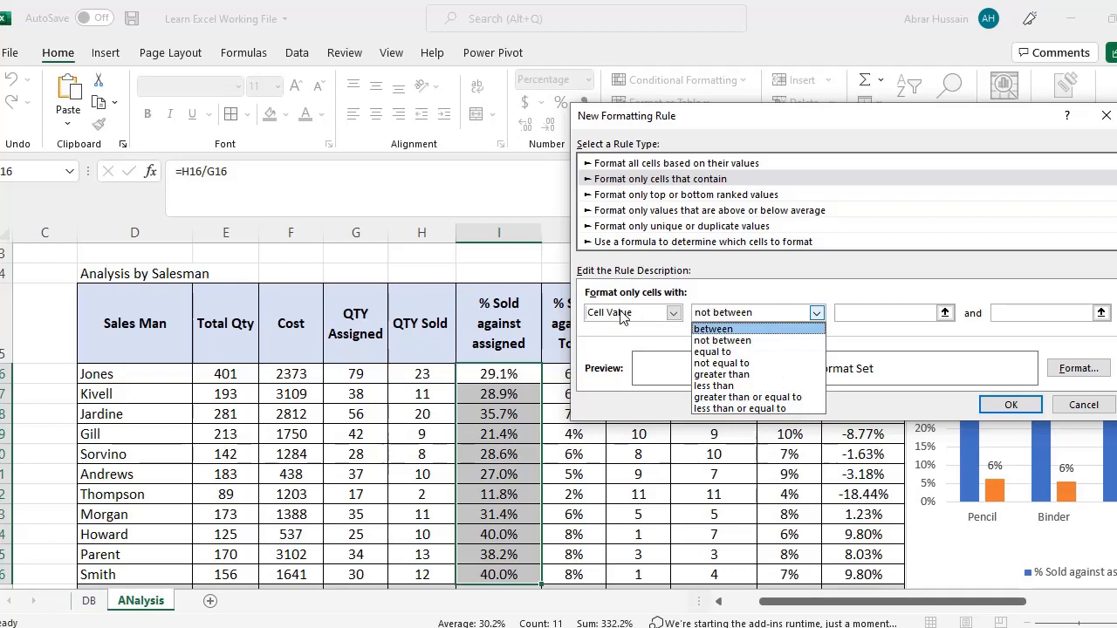
Switch the rule condition to Specific Text, review its matching options, and cancel the rule.
left_click(618, 316)
left_click(618, 316)
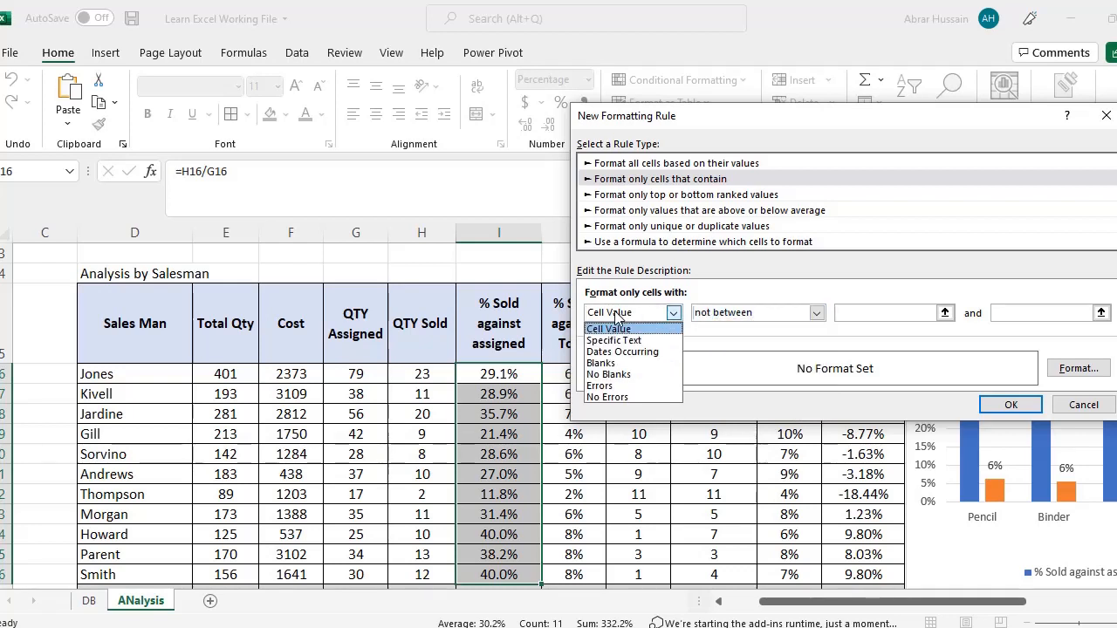
left_click(621, 341)
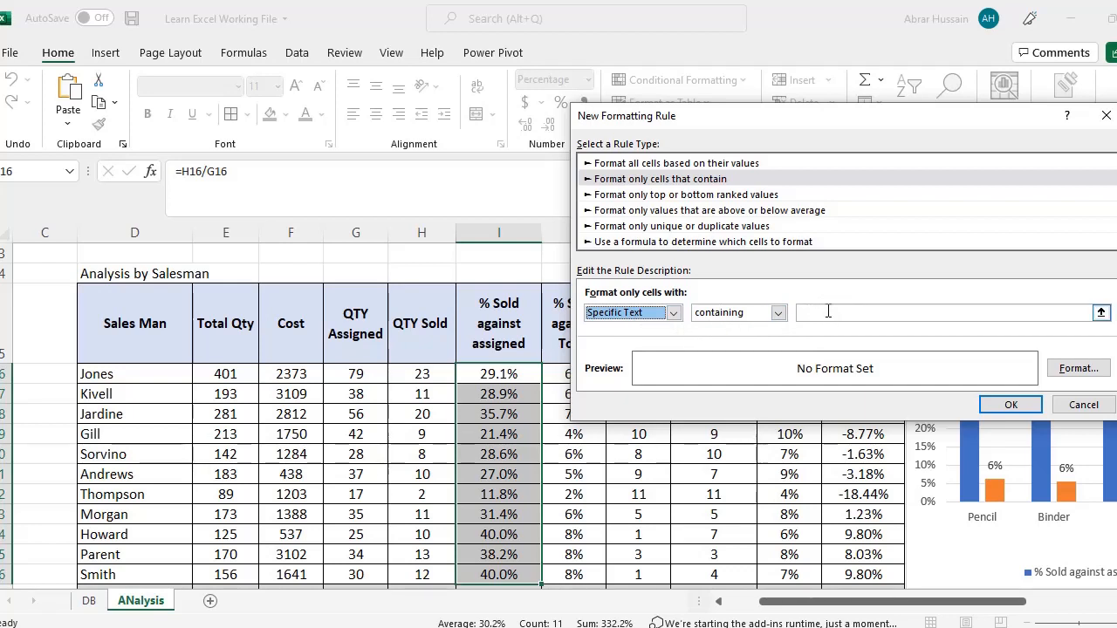
left_click(778, 314)
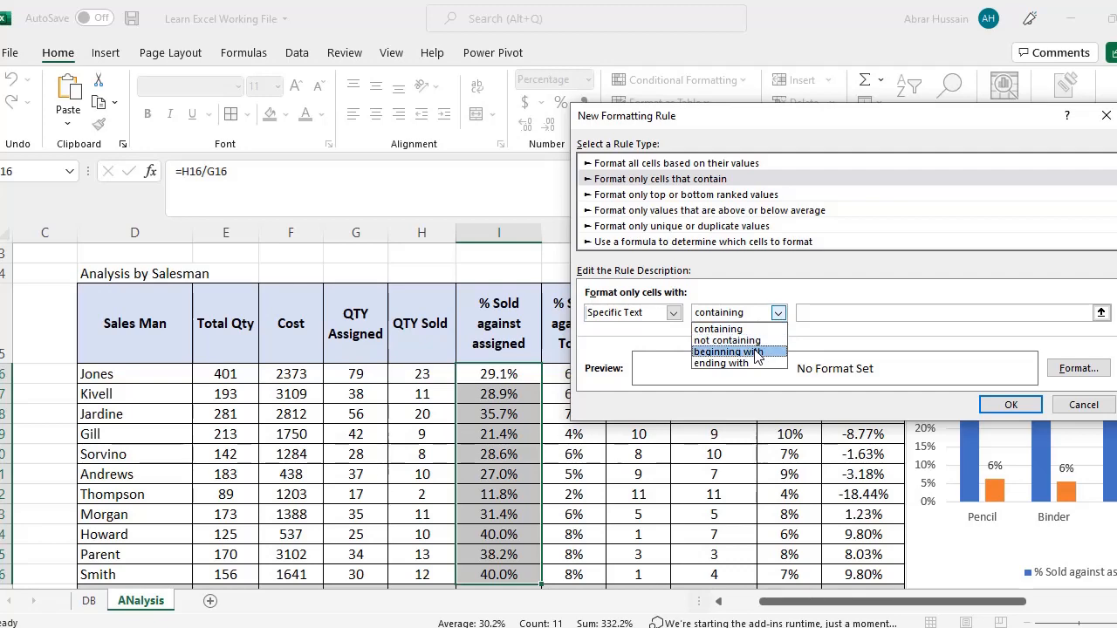
left_click(994, 390)
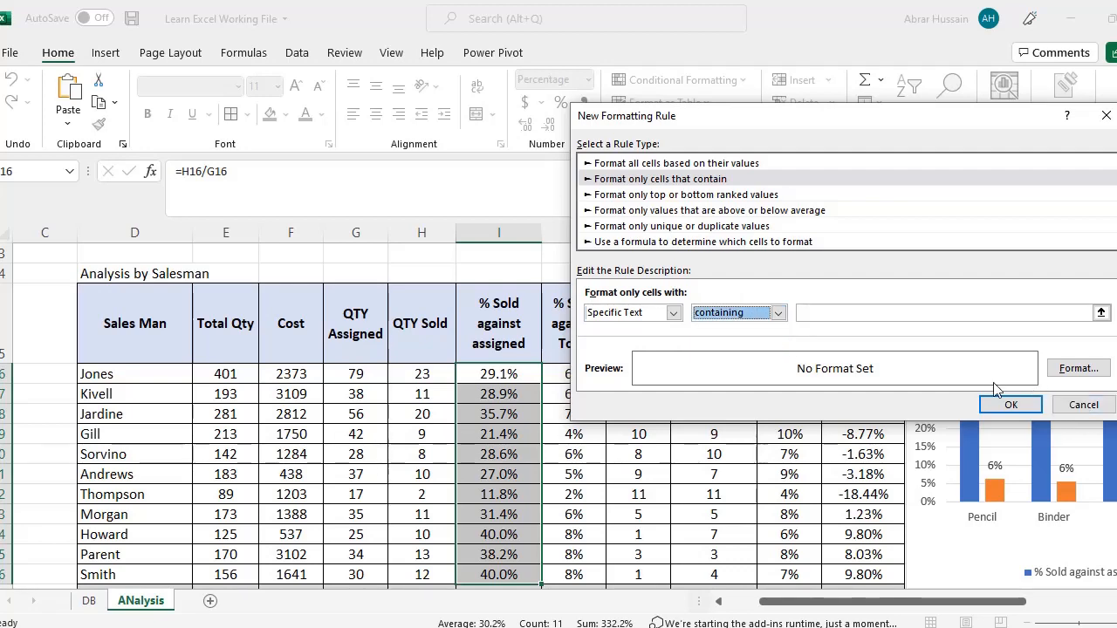
left_click(1083, 404)
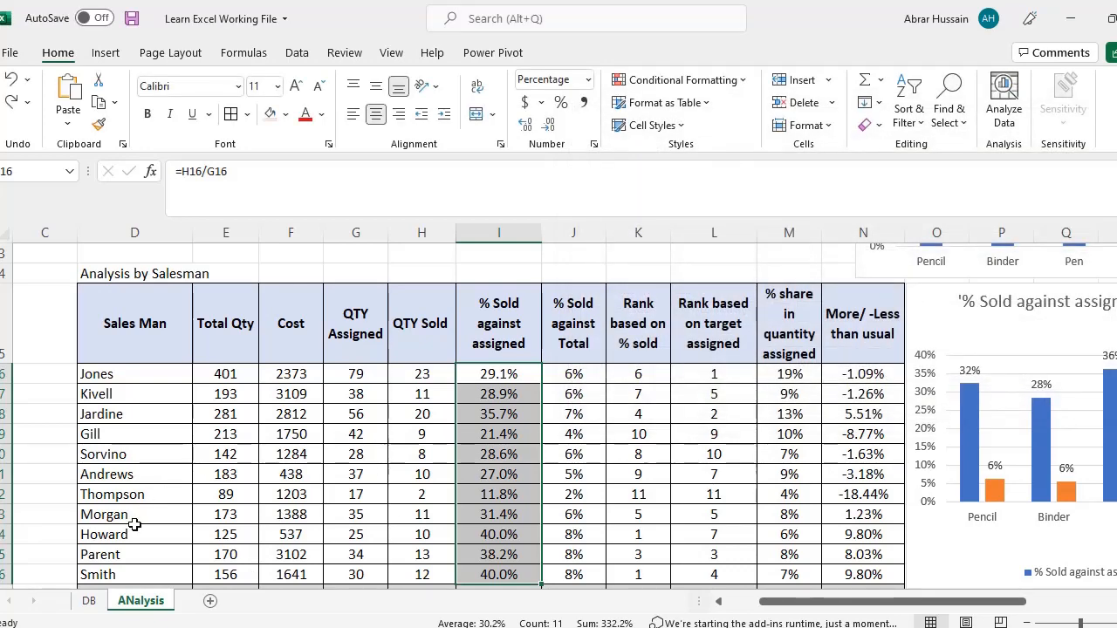
Select all the Sales Man entries in column F of the DB sheet.
left_click(89, 600)
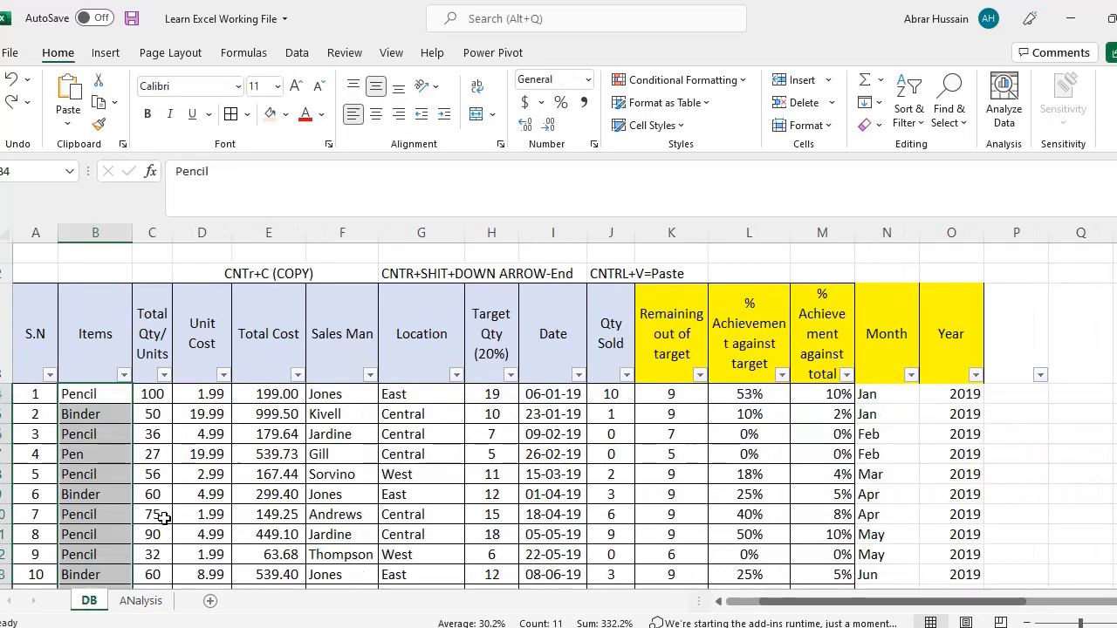
left_click(349, 350)
left_click(343, 394)
key("ctrl+shift+Down")
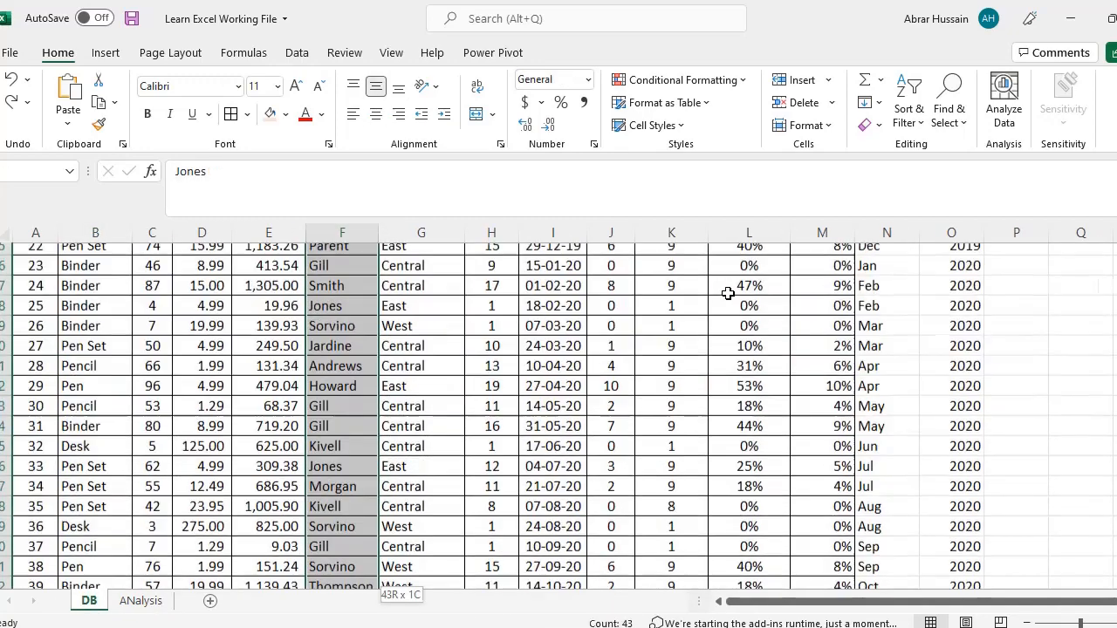
scroll(423, 359, "up", 8)
scroll(424, 359, "up", 1)
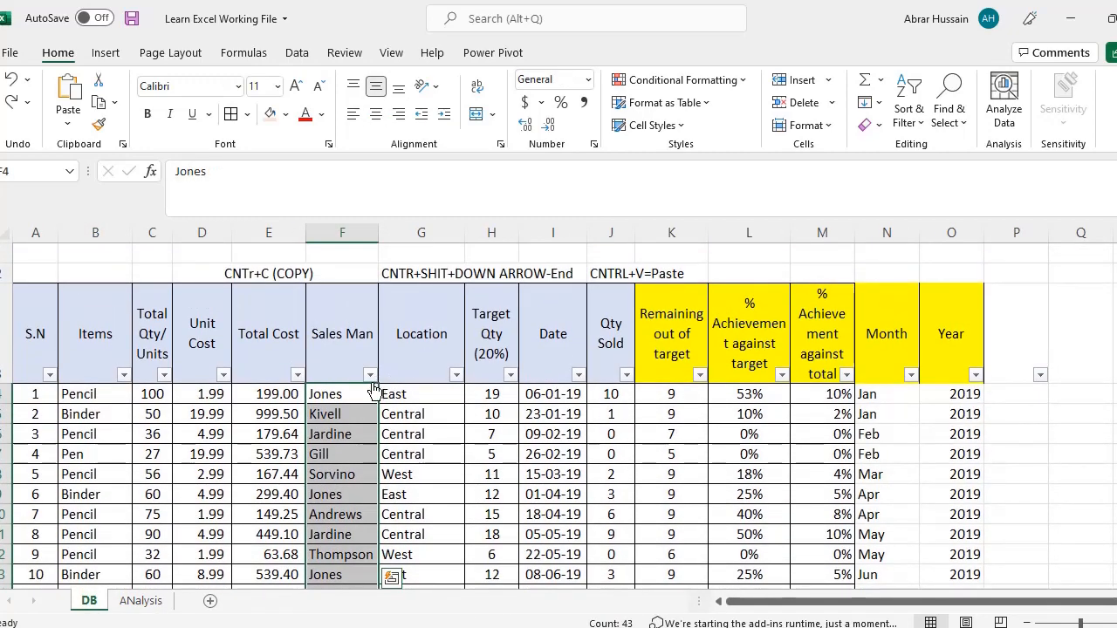
Start a Format only cells that contain rule for the selected entries, with Specific Text containing J.
left_click(689, 80)
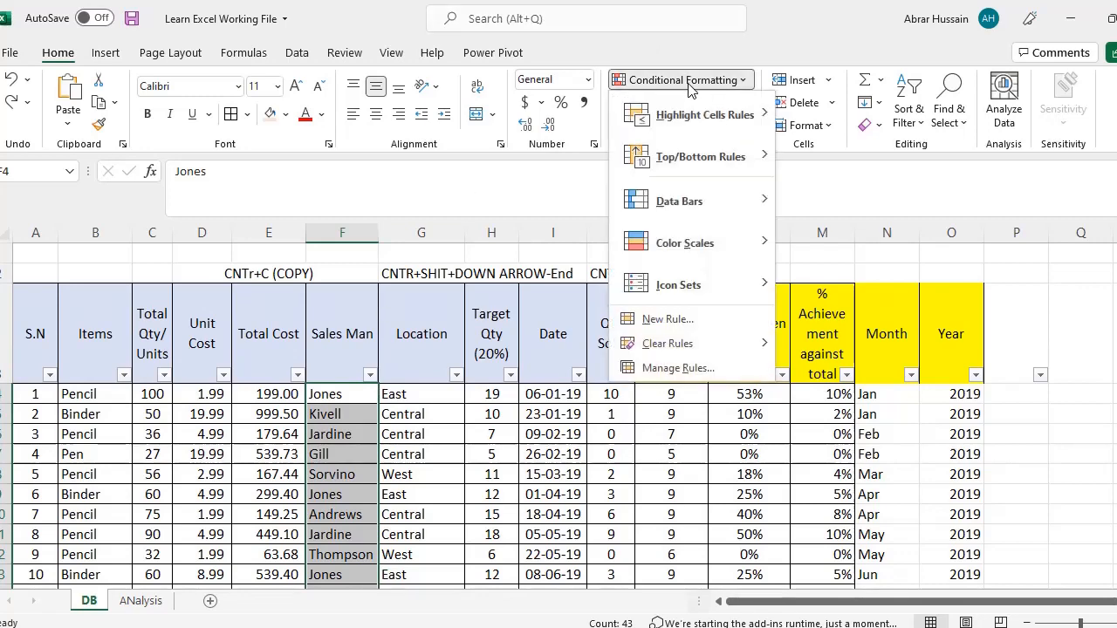
left_click(672, 323)
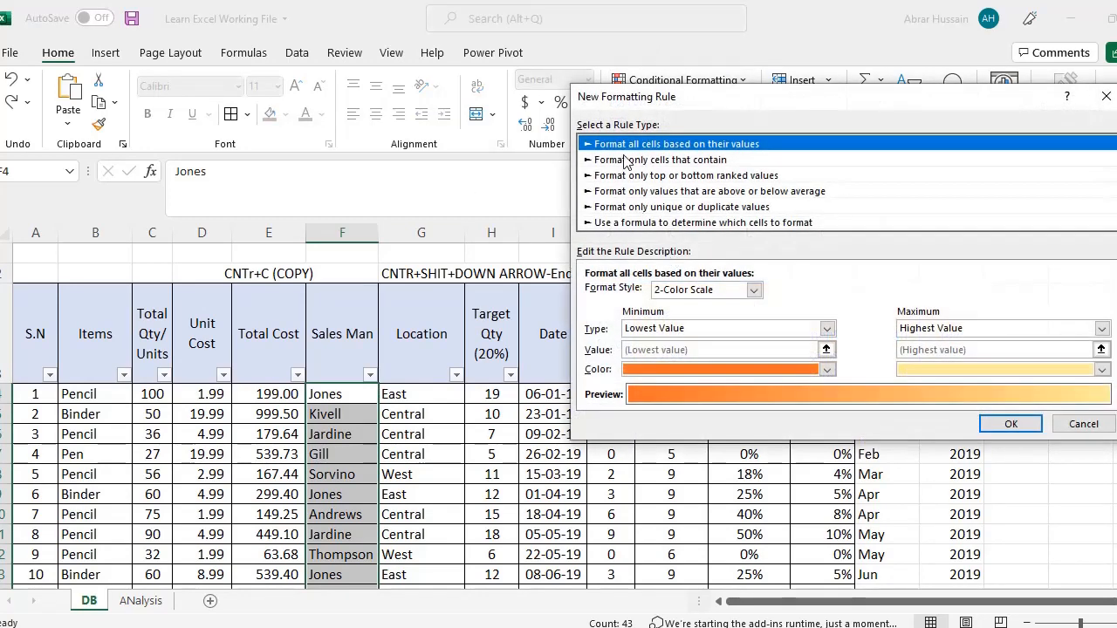
left_click(626, 159)
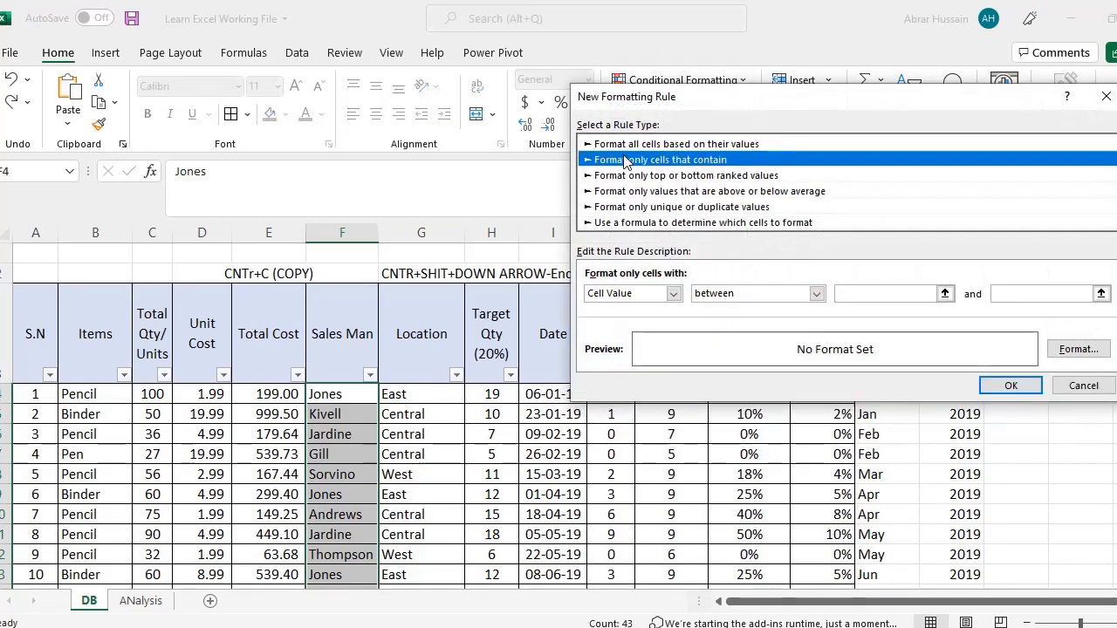
left_click(673, 293)
left_click(654, 296)
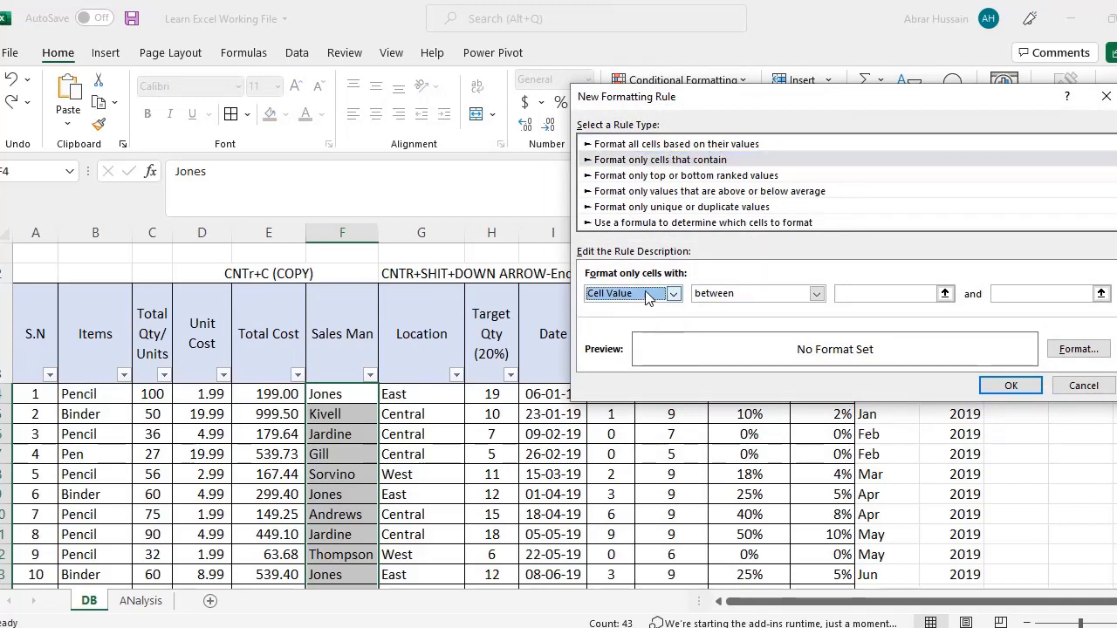
left_click(673, 294)
left_click(656, 323)
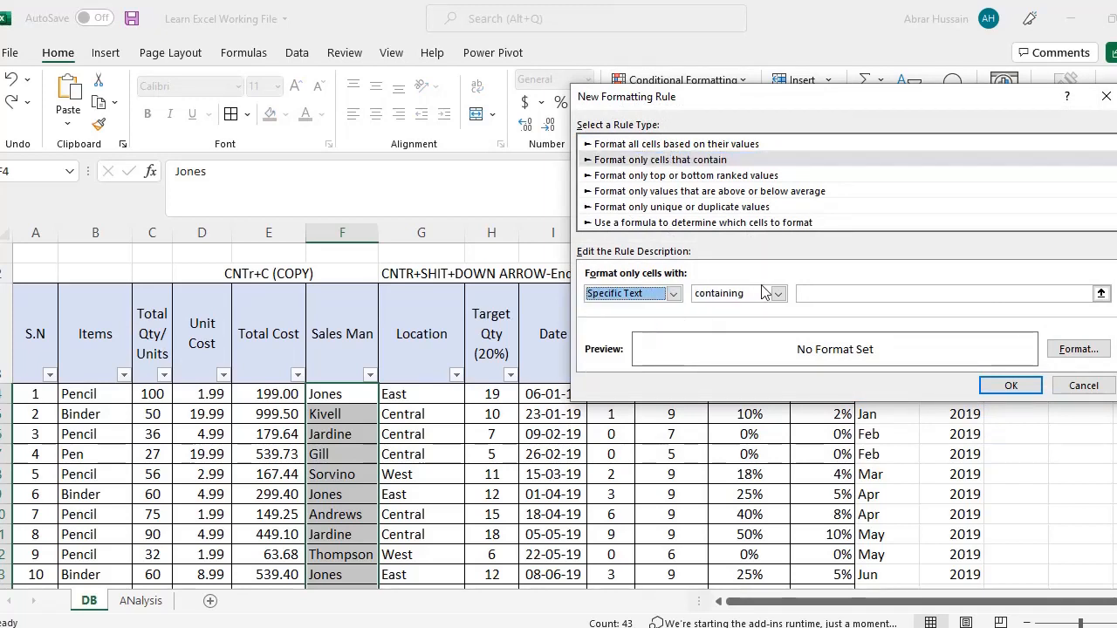
left_click(778, 293)
left_click(777, 293)
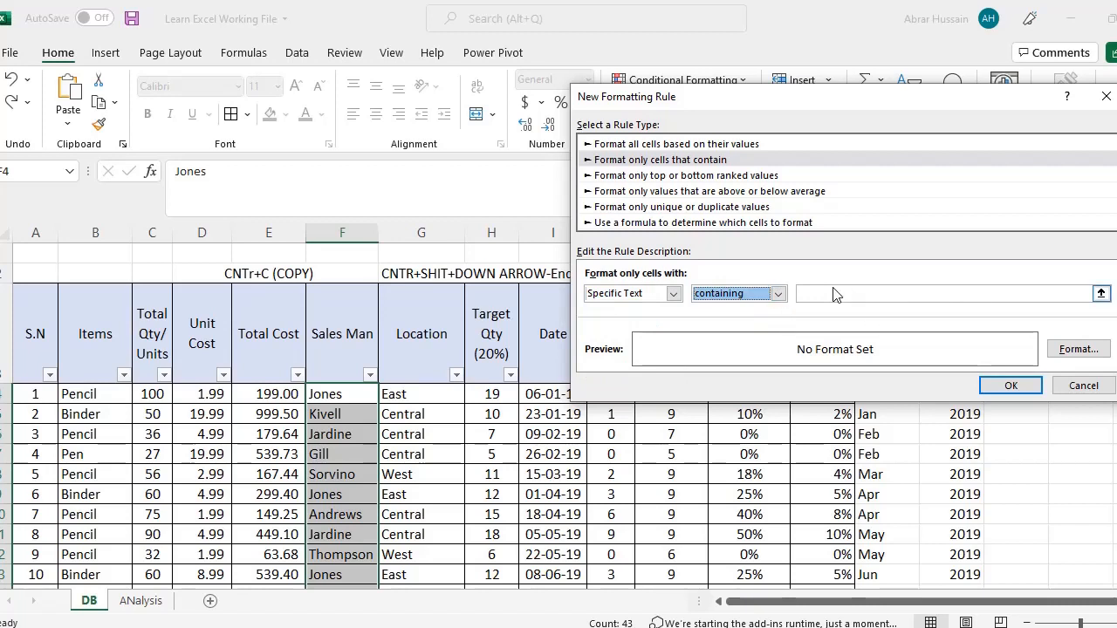
left_click(810, 295)
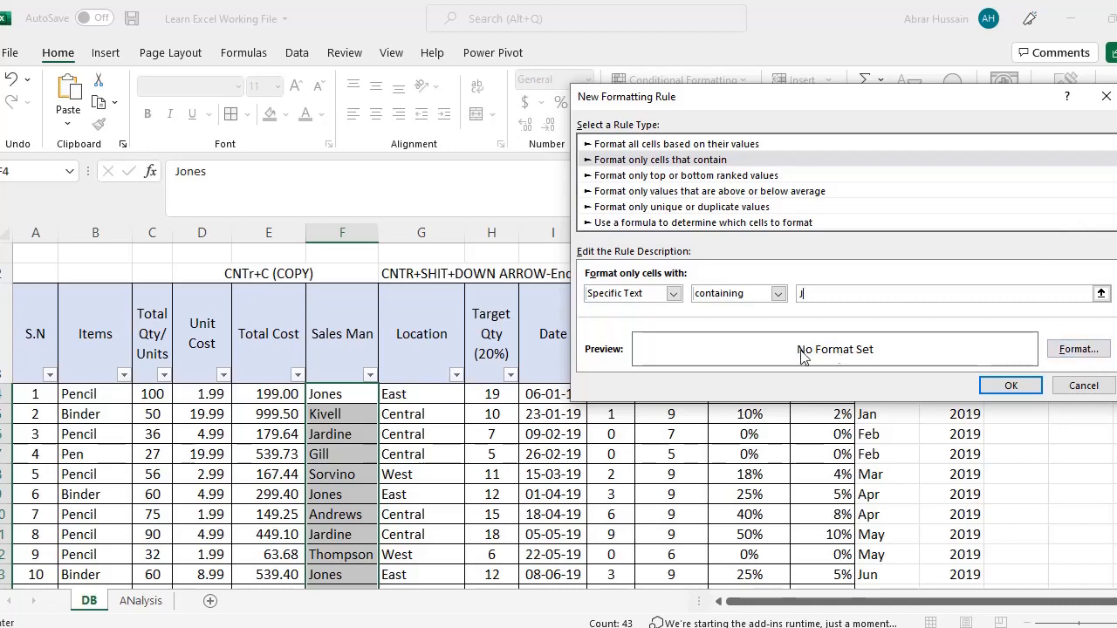
Set a light blue background fill as the format for the rule's matching cells.
left_click(1078, 349)
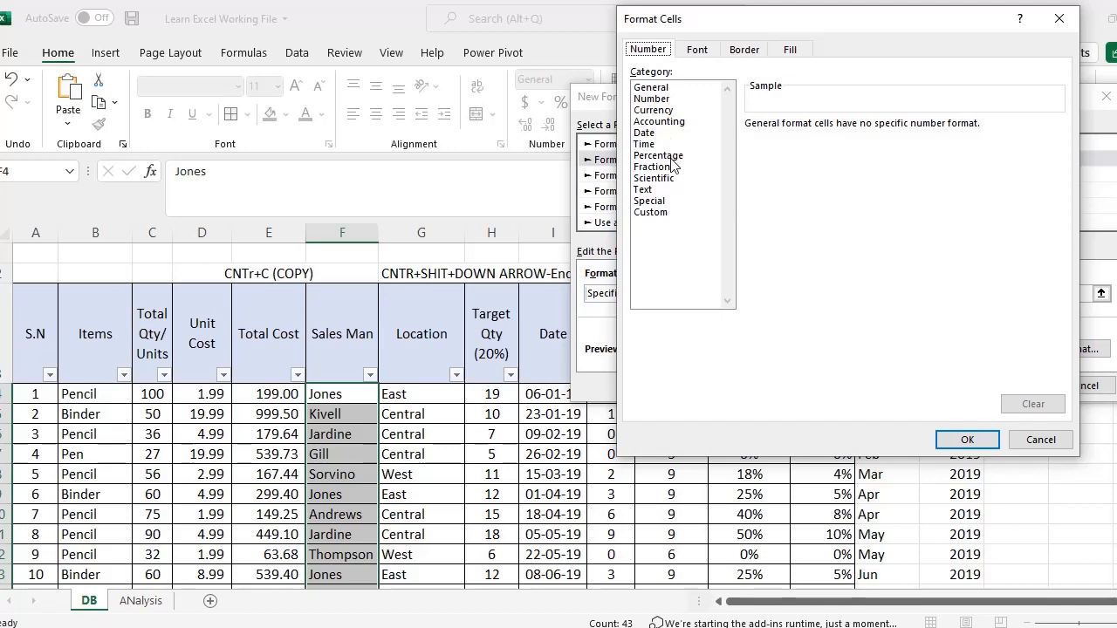
left_click(697, 51)
left_click(745, 51)
left_click(807, 50)
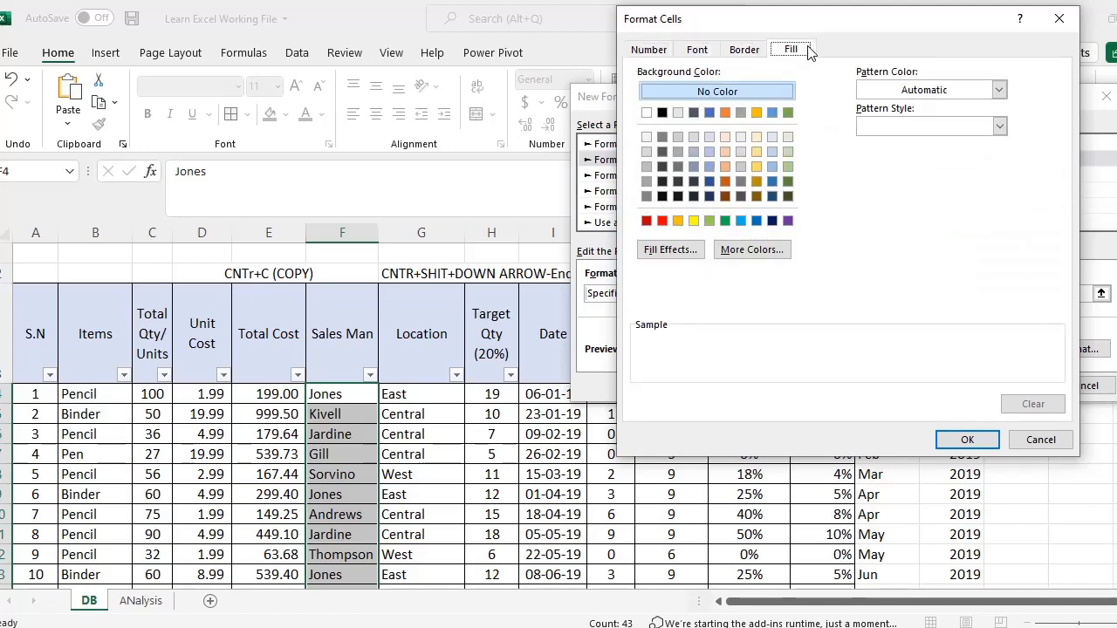
left_click(710, 164)
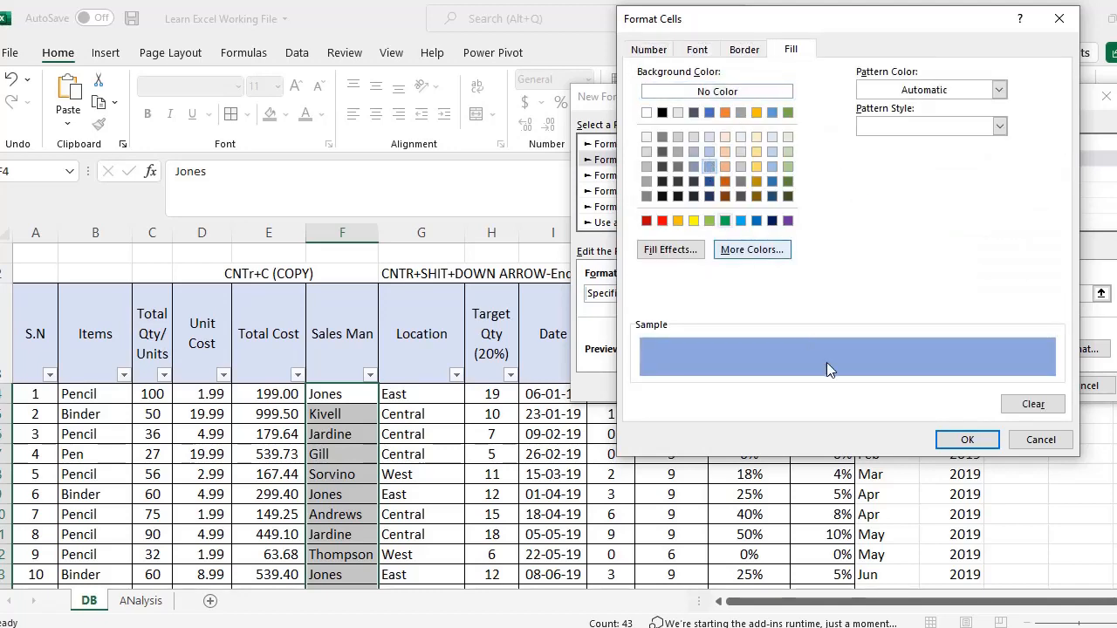
left_click(960, 441)
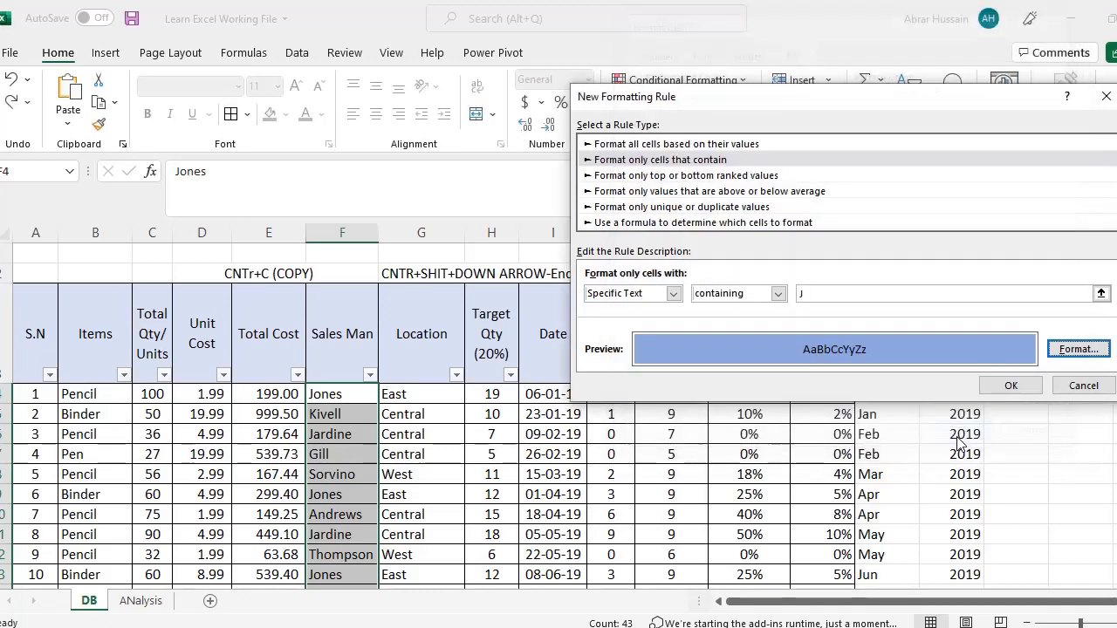
Review the rule's border, font, number and fill format options, keep the blue fill, and apply the rule.
left_click(1081, 354)
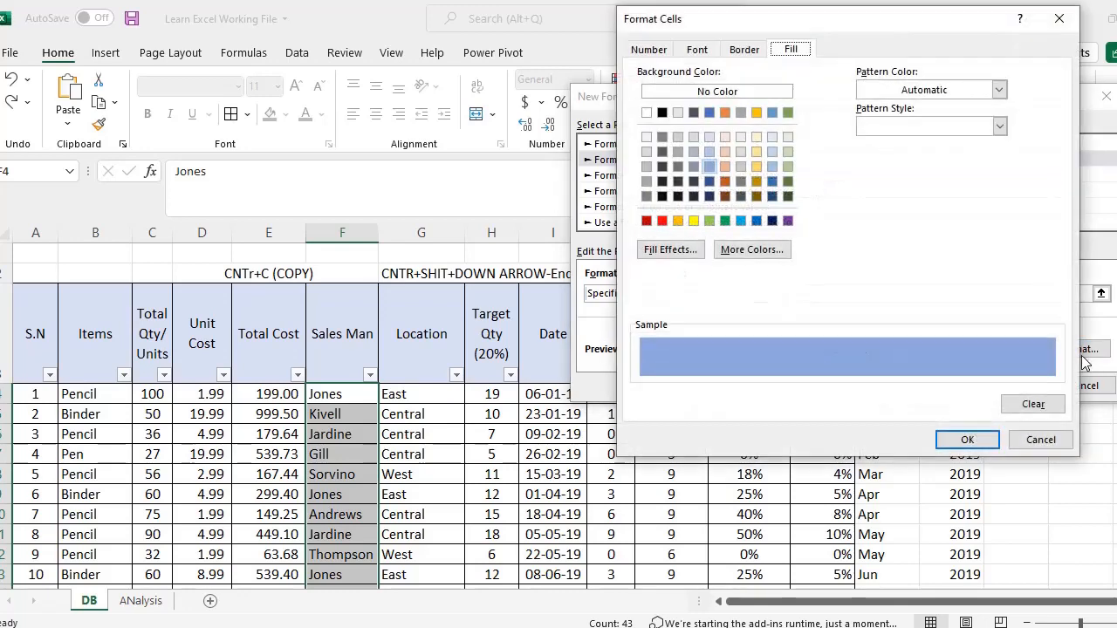
left_click(746, 52)
left_click(698, 53)
left_click(644, 52)
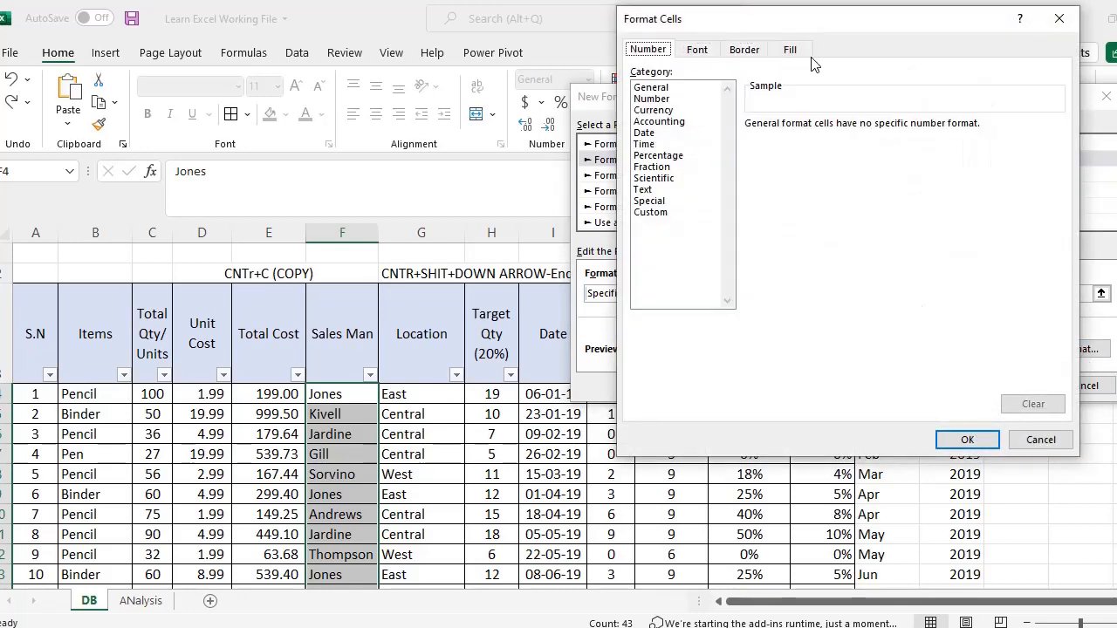
left_click(791, 50)
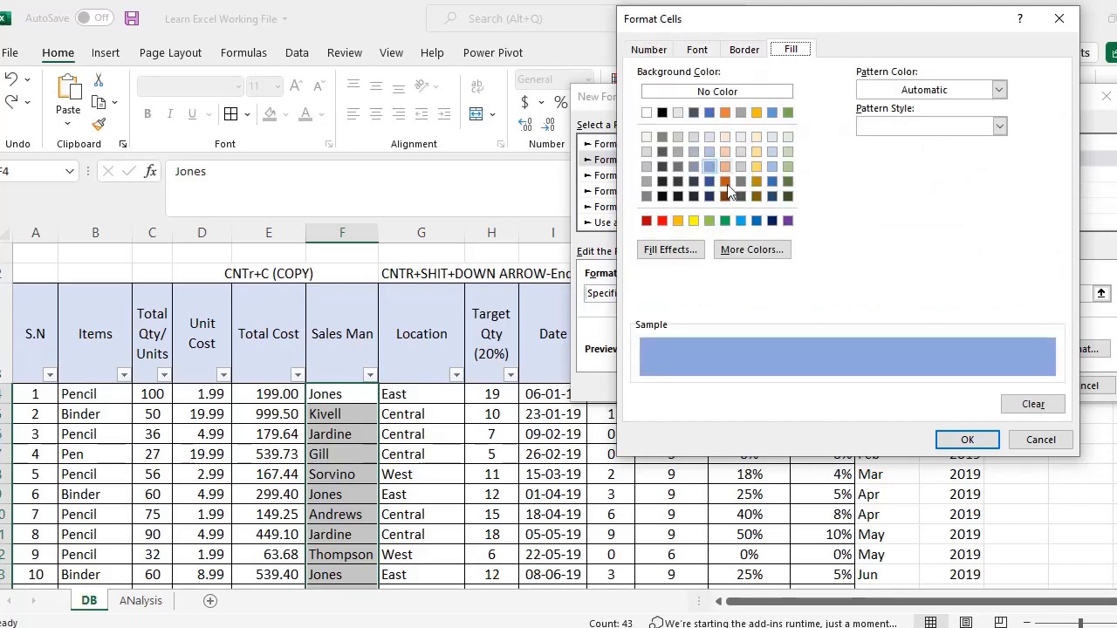
left_click(977, 439)
left_click(1010, 385)
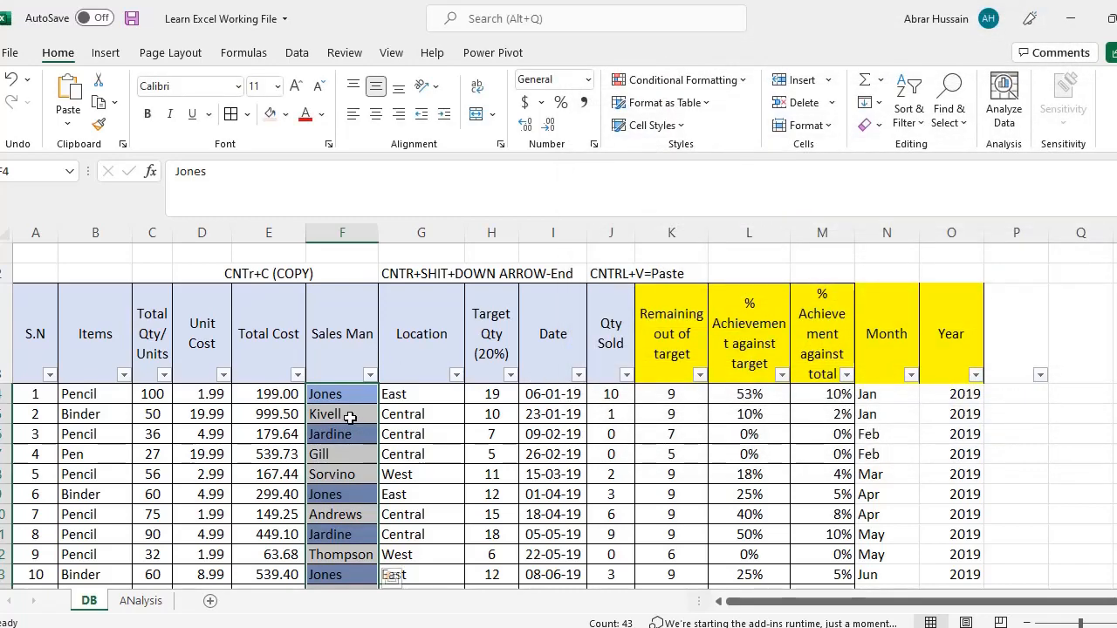
Filter the Sales Man column by the rule's blue fill color to check the matching rows, and clear the filter.
scroll(347, 480, "down", 2)
scroll(348, 481, "down", 10)
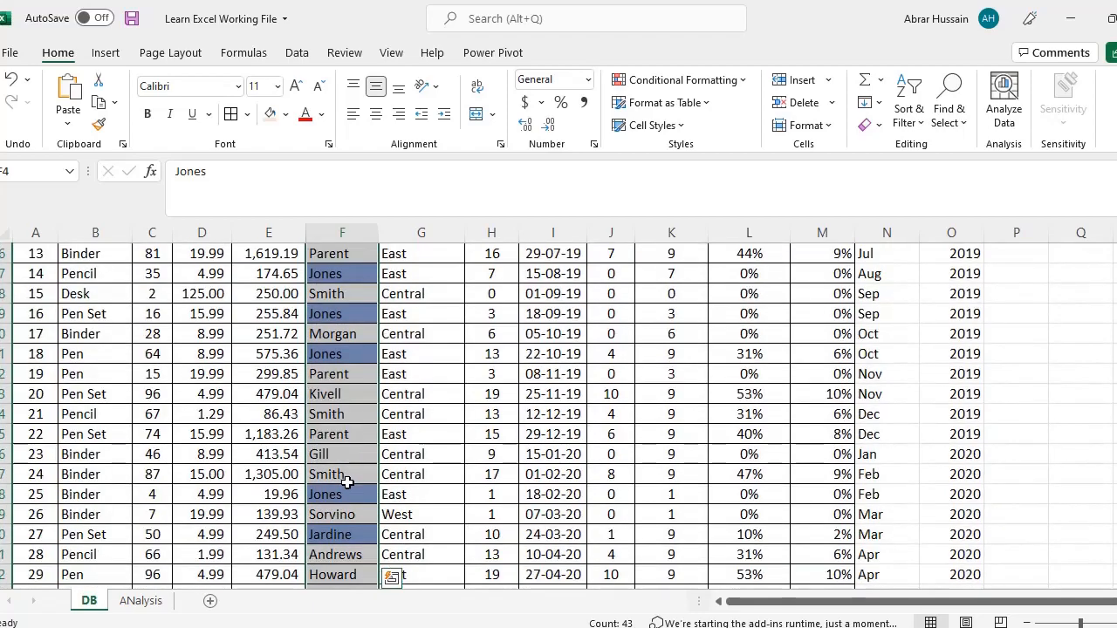
scroll(349, 486, "up", 11)
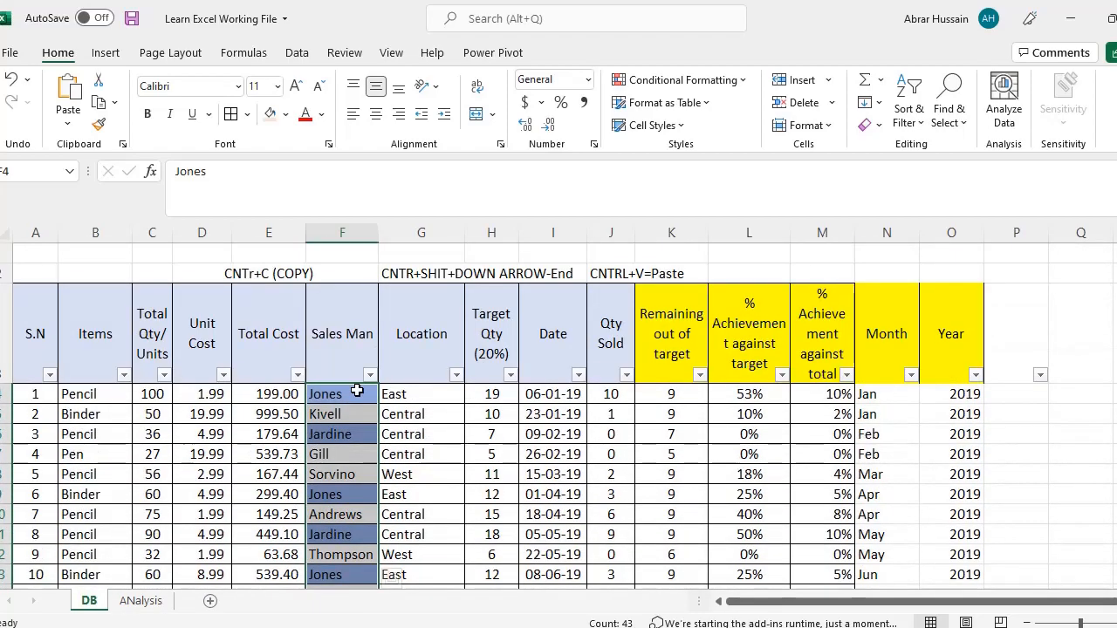
left_click(370, 375)
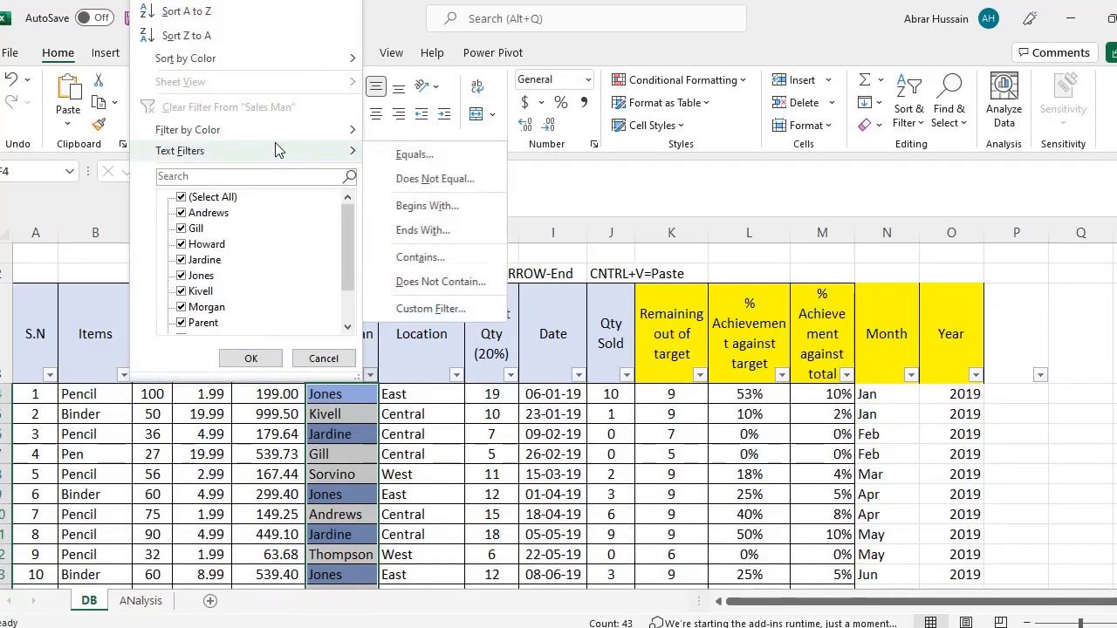
left_click(419, 141)
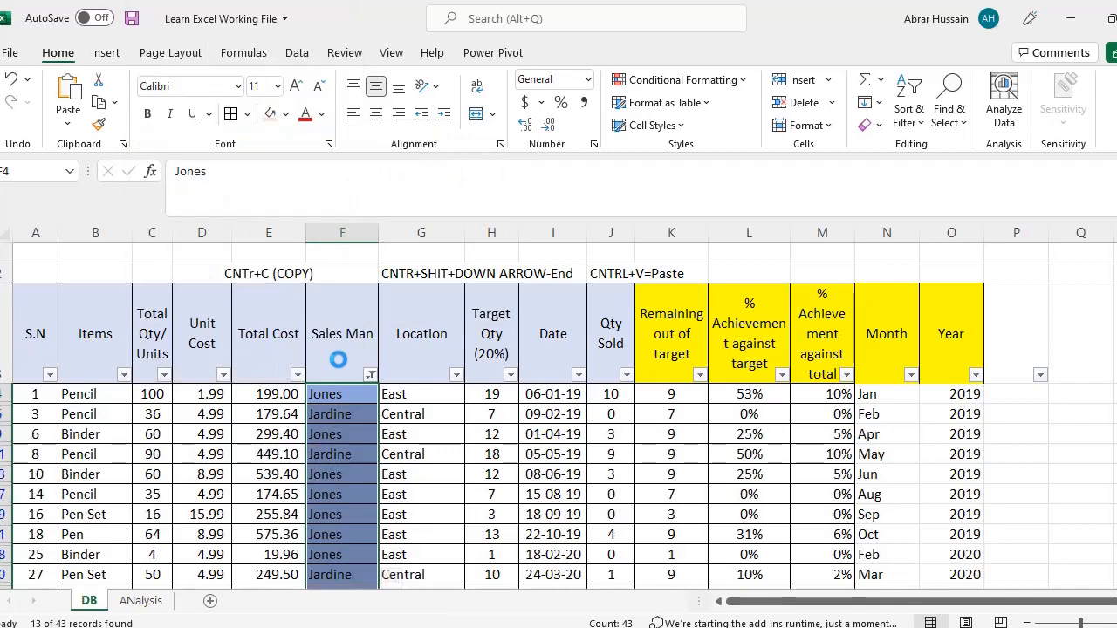
scroll(348, 443, "down", 2)
scroll(348, 443, "down", 2)
scroll(344, 418, "up", 5)
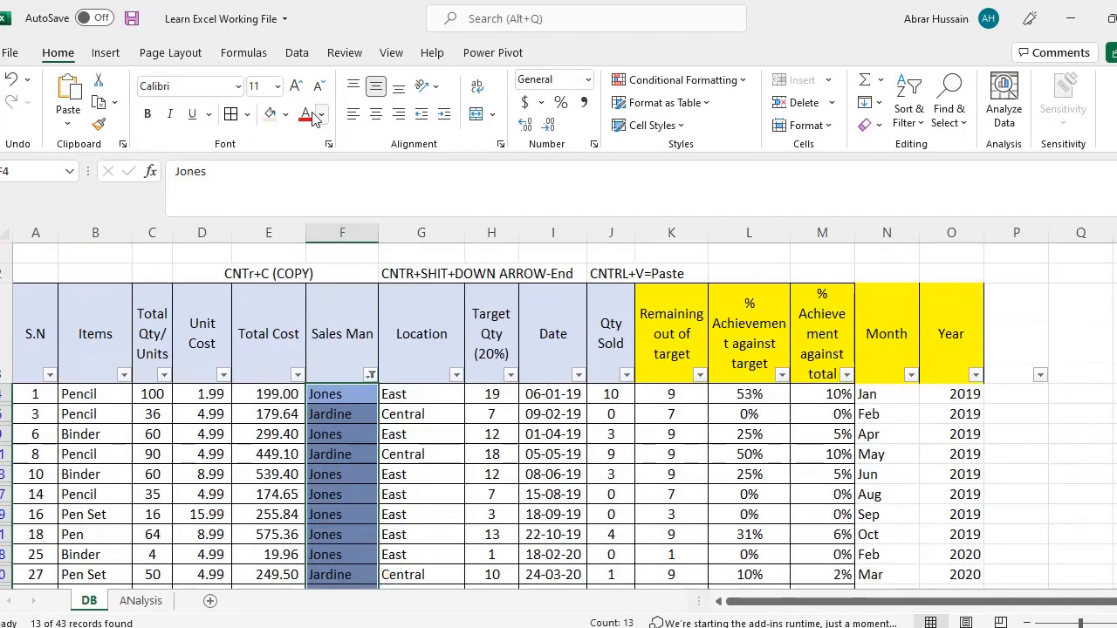
left_click(296, 54)
left_click(806, 77)
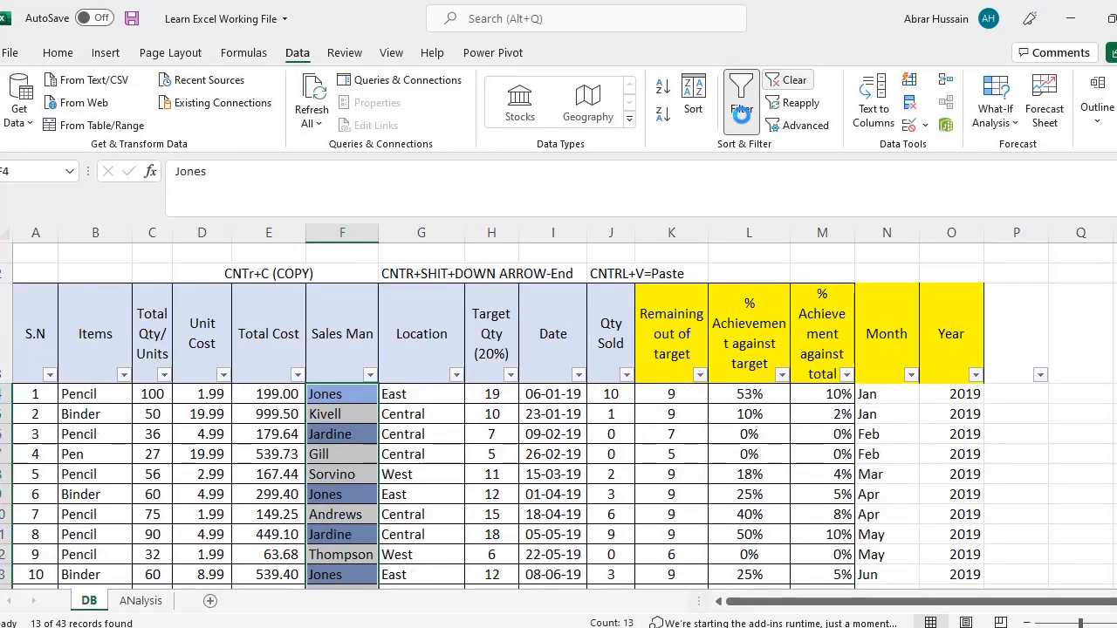
For the % Sold against assigned values on the ANalysis sheet, start a Format only cells that contain rule and review its Dates Occurring options.
left_click(141, 600)
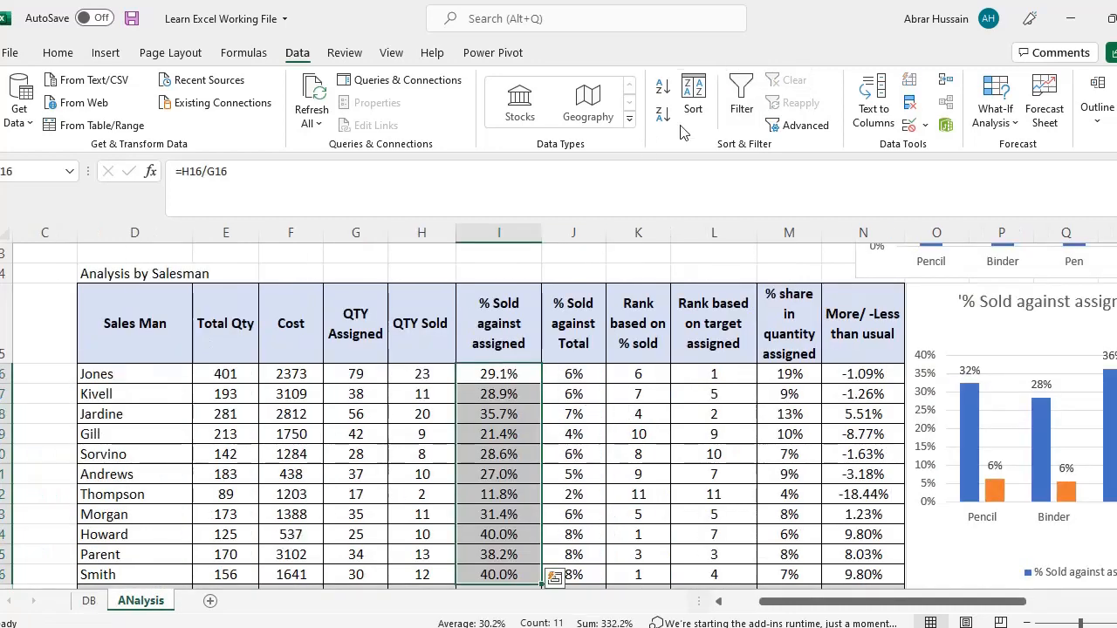
left_click(56, 56)
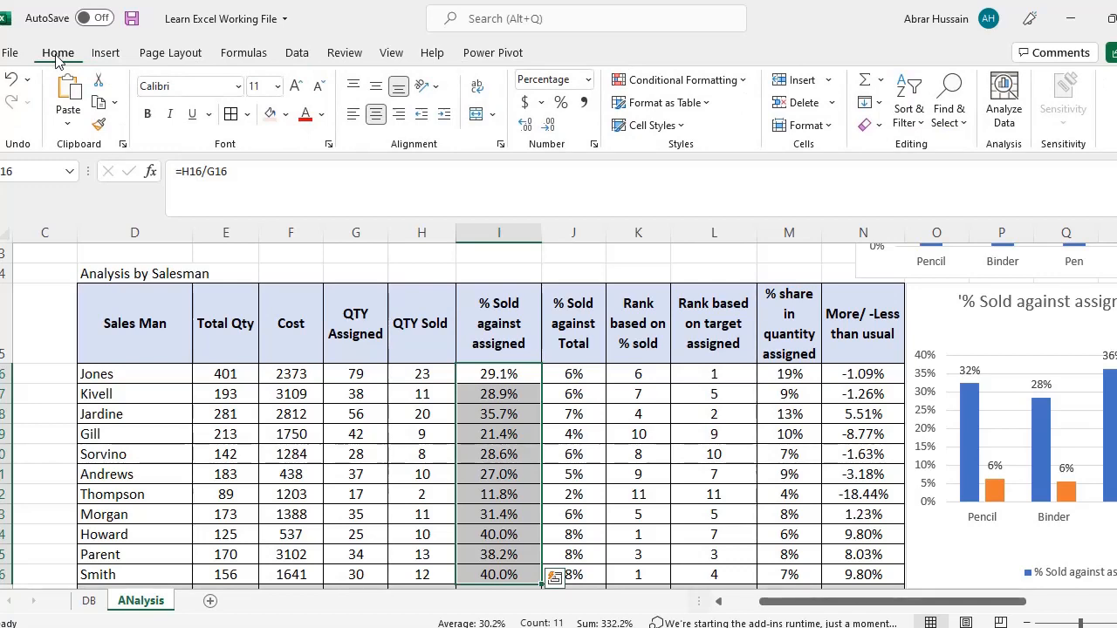
left_click(681, 80)
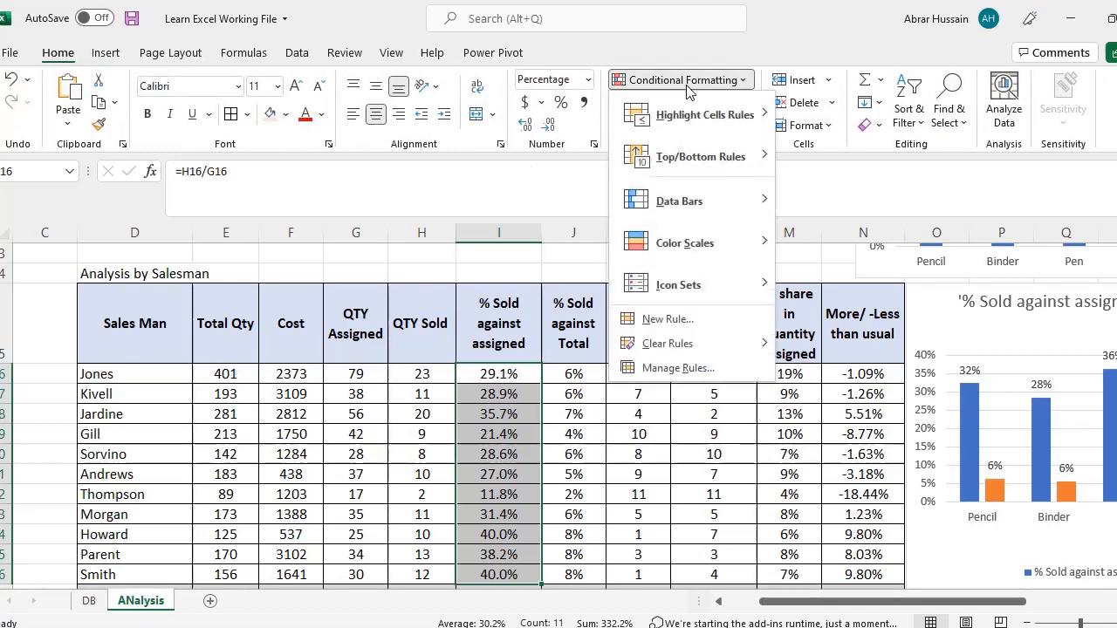
left_click(669, 318)
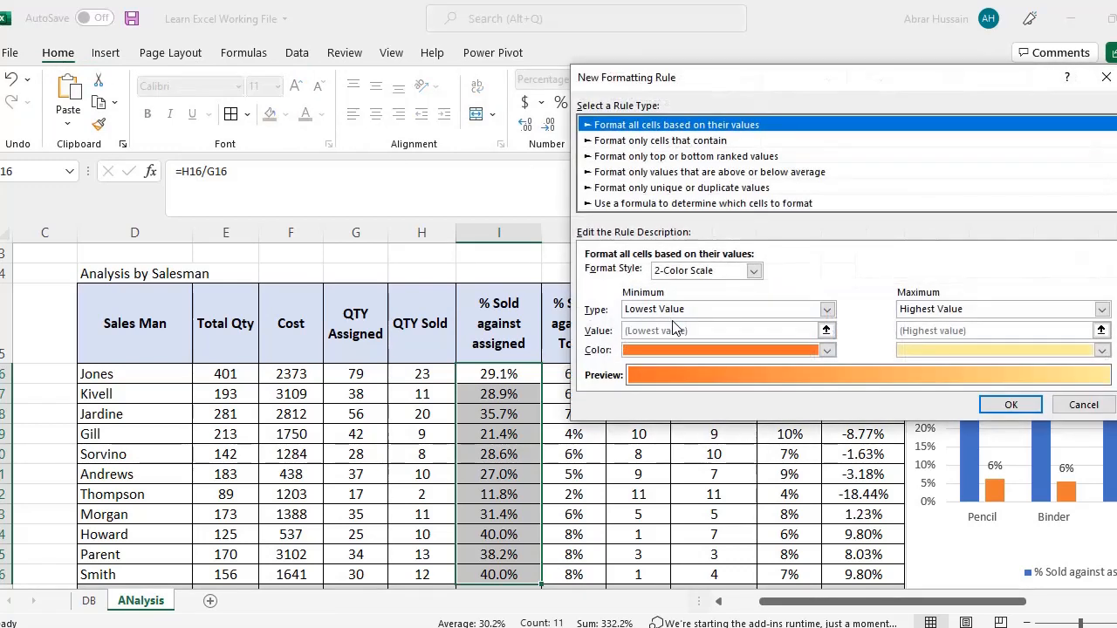
left_click(647, 157)
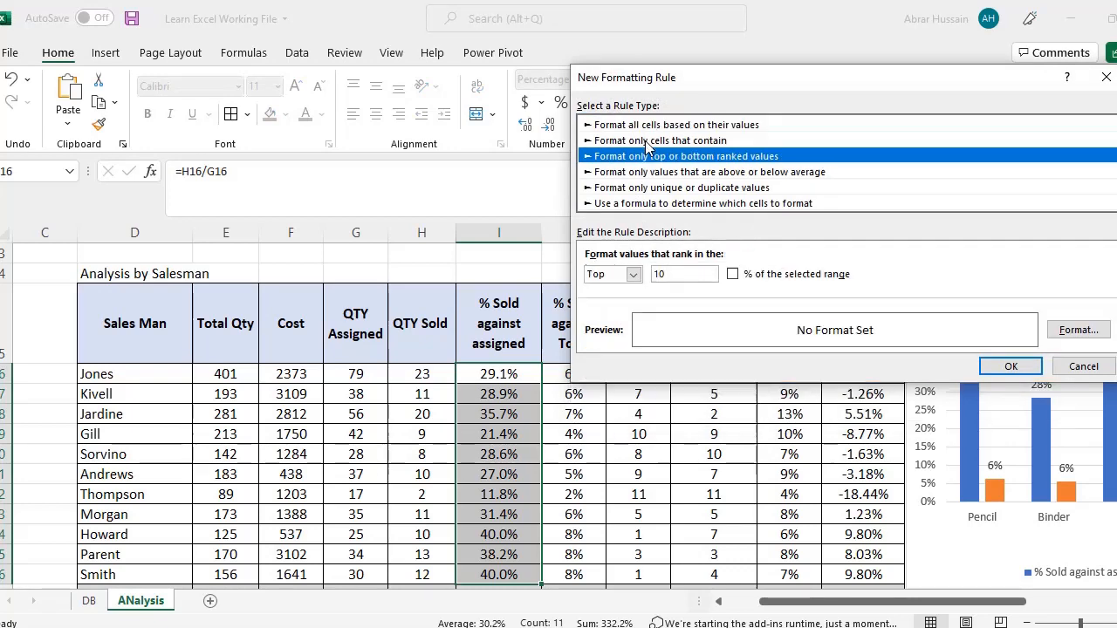
left_click(643, 141)
left_click(647, 272)
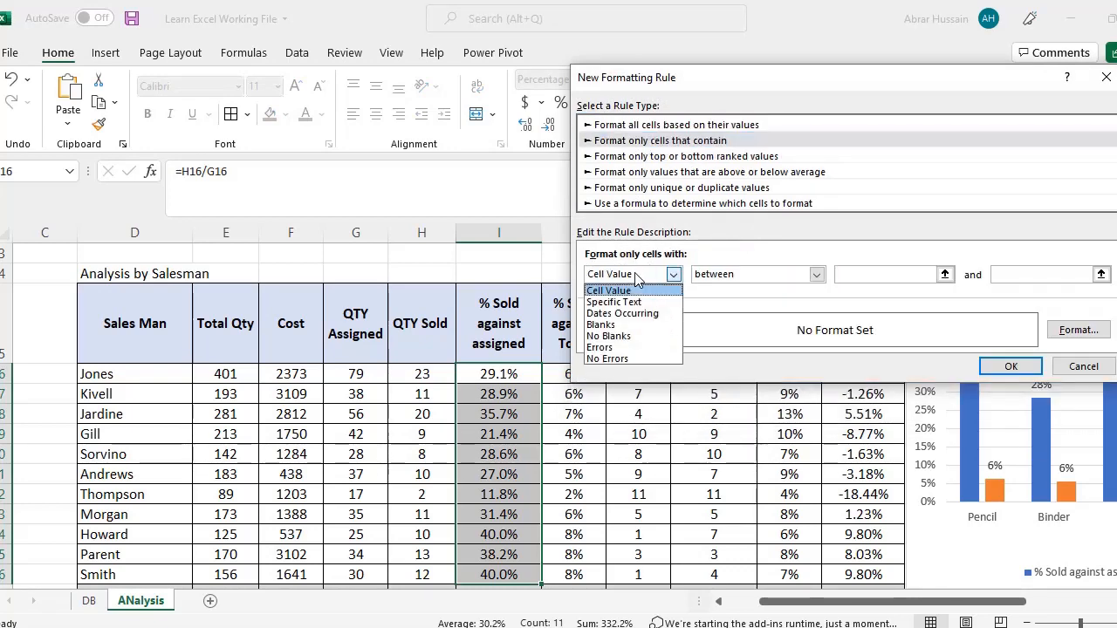
left_click(641, 314)
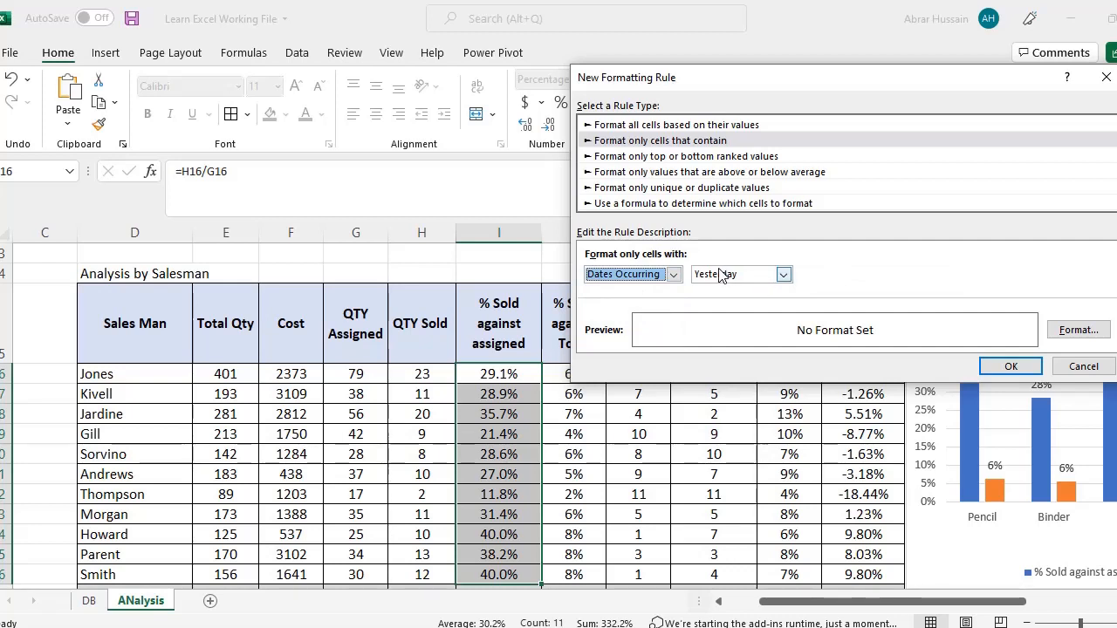
left_click(783, 275)
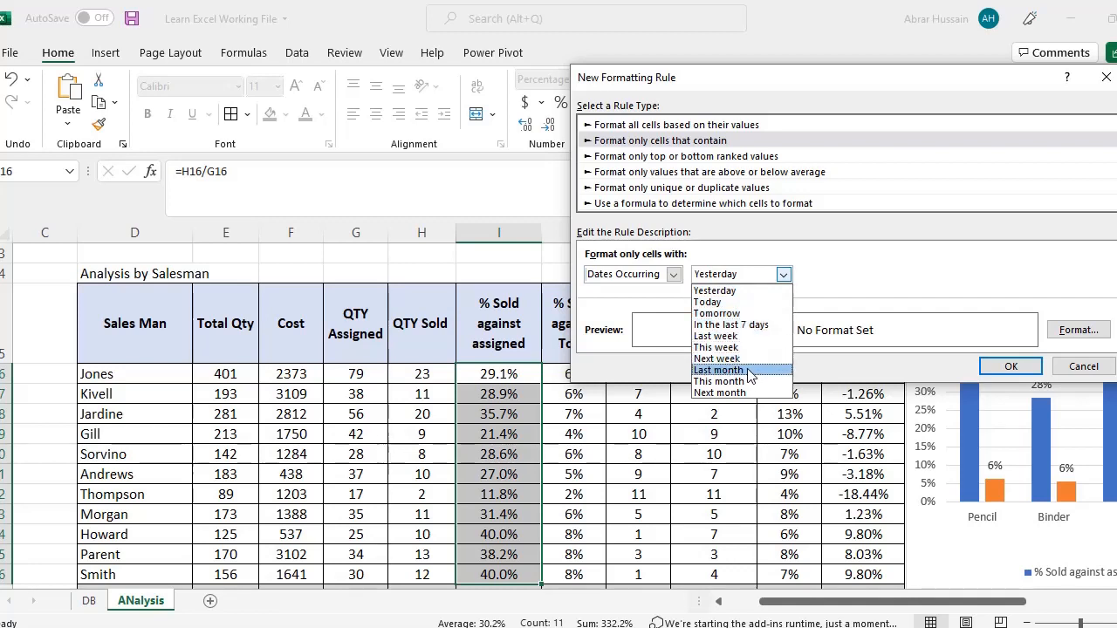
Review the remaining conditions for cells that contain, such as No Blanks and Errors, with Blanks chosen as the condition.
left_click(674, 275)
left_click(674, 275)
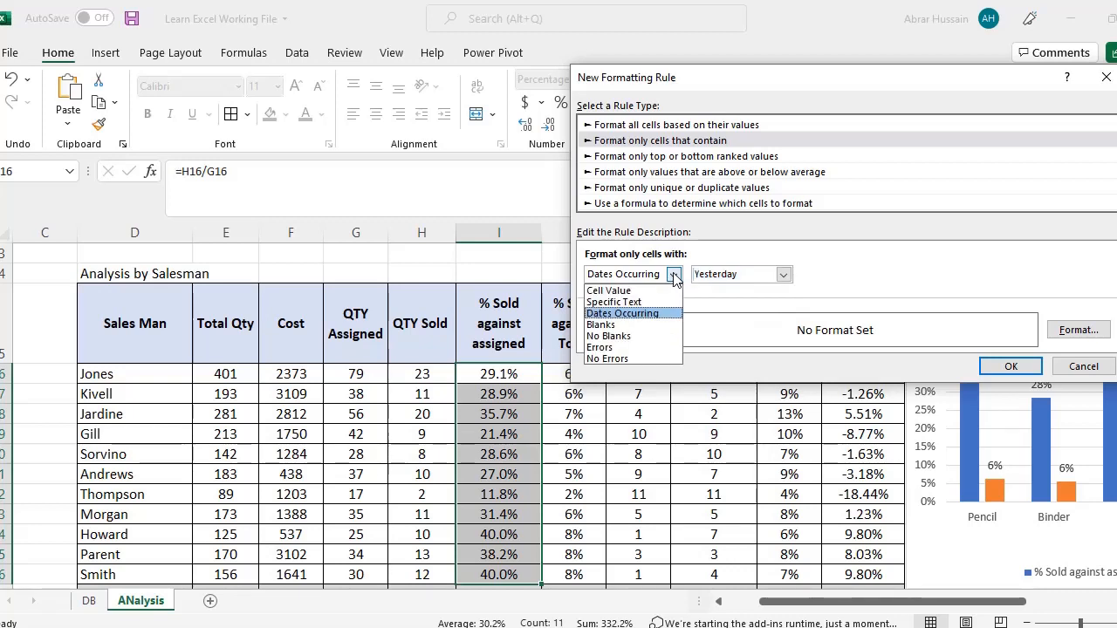
left_click(611, 325)
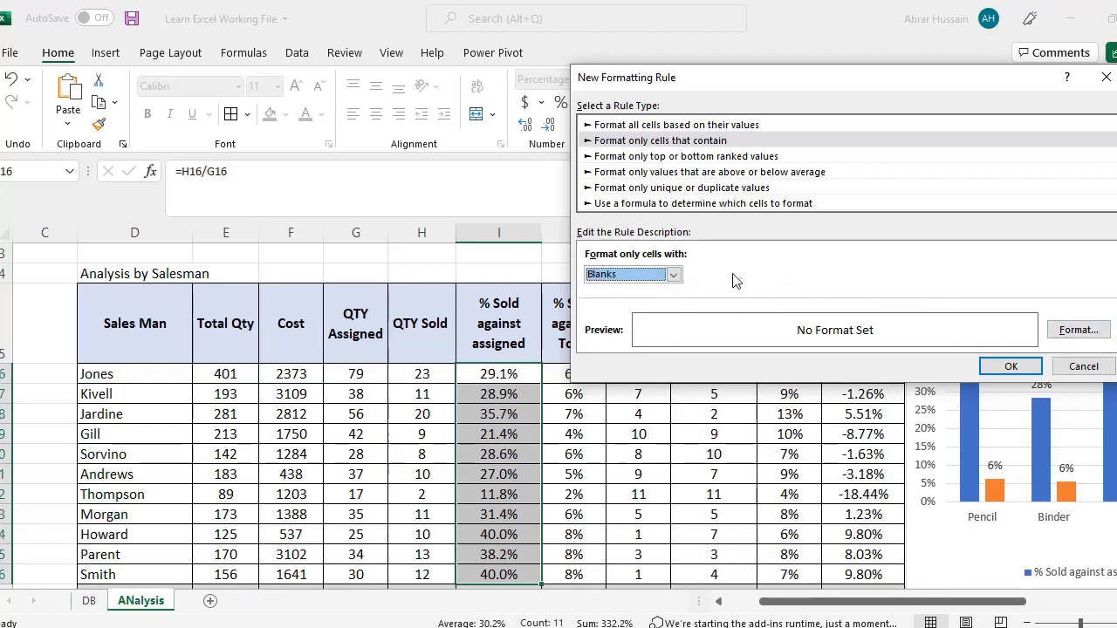
left_click(673, 275)
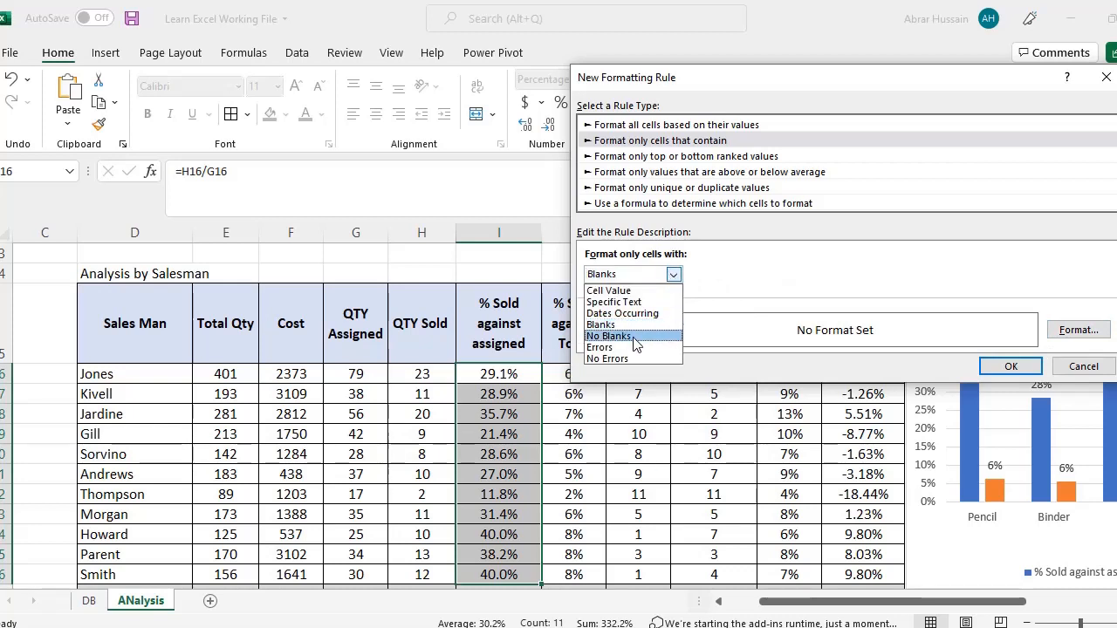
key("Escape")
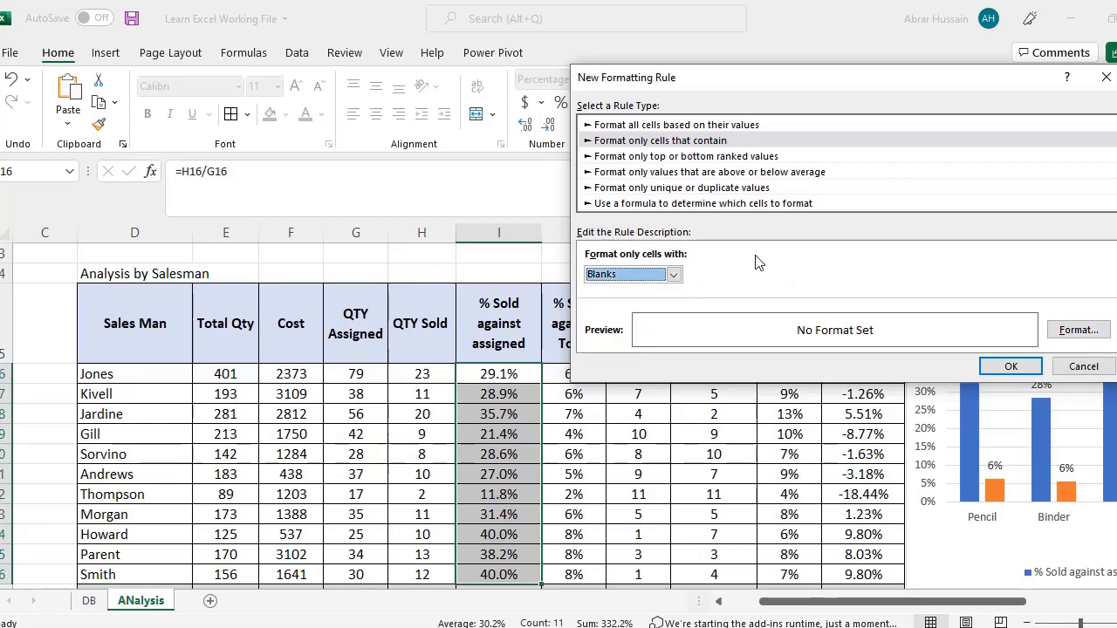
Compare the rule types based on cell values, cell contents and top or bottom ranking, and discard the new rule.
left_click(637, 141)
left_click(642, 125)
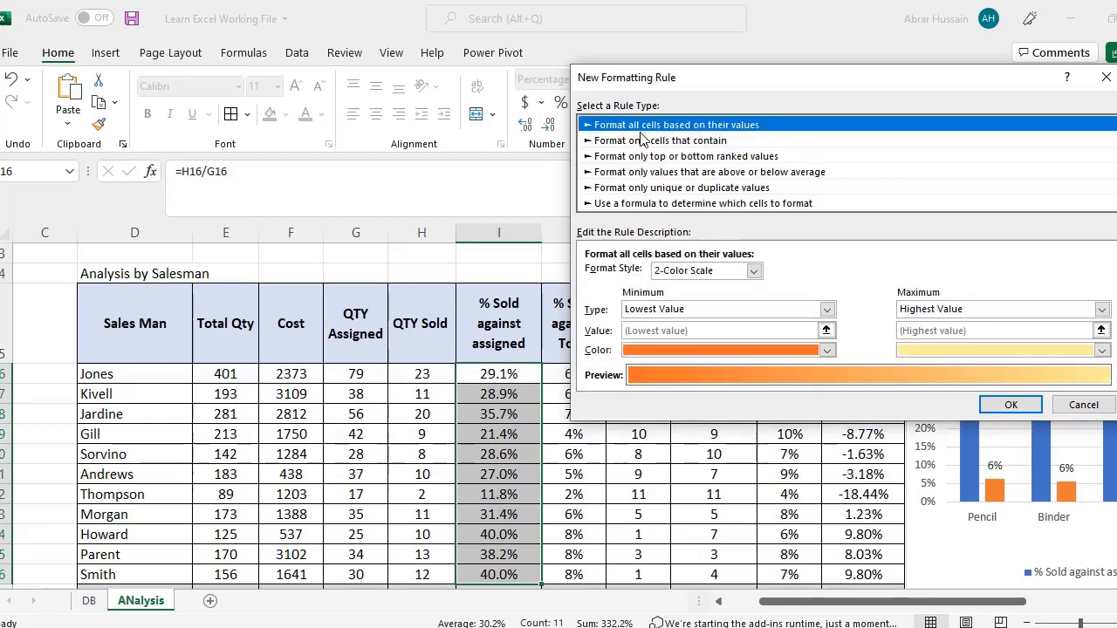
left_click(645, 141)
left_click(646, 157)
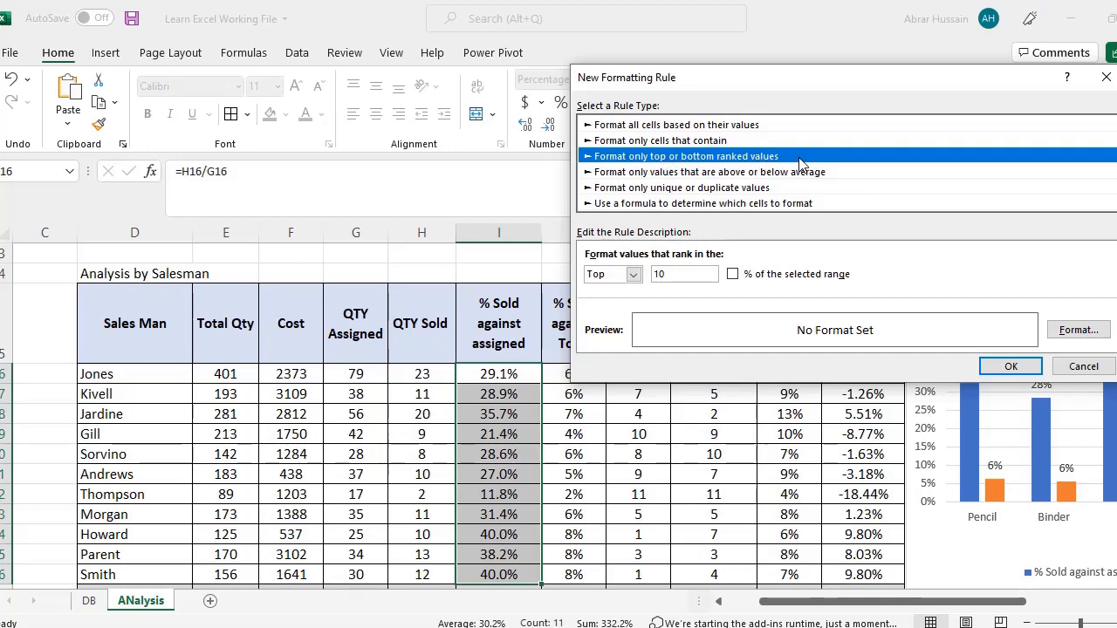
left_click(1082, 367)
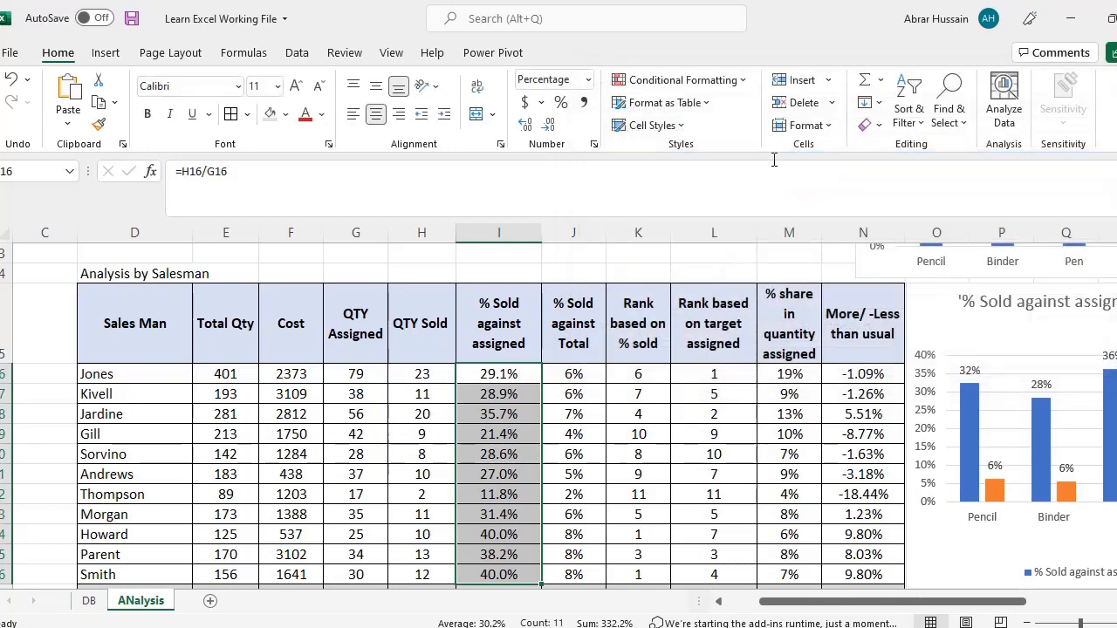
Start another new rule and review the options for top or bottom ranked values and for values above or below average.
left_click(689, 80)
mouse_move(711, 162)
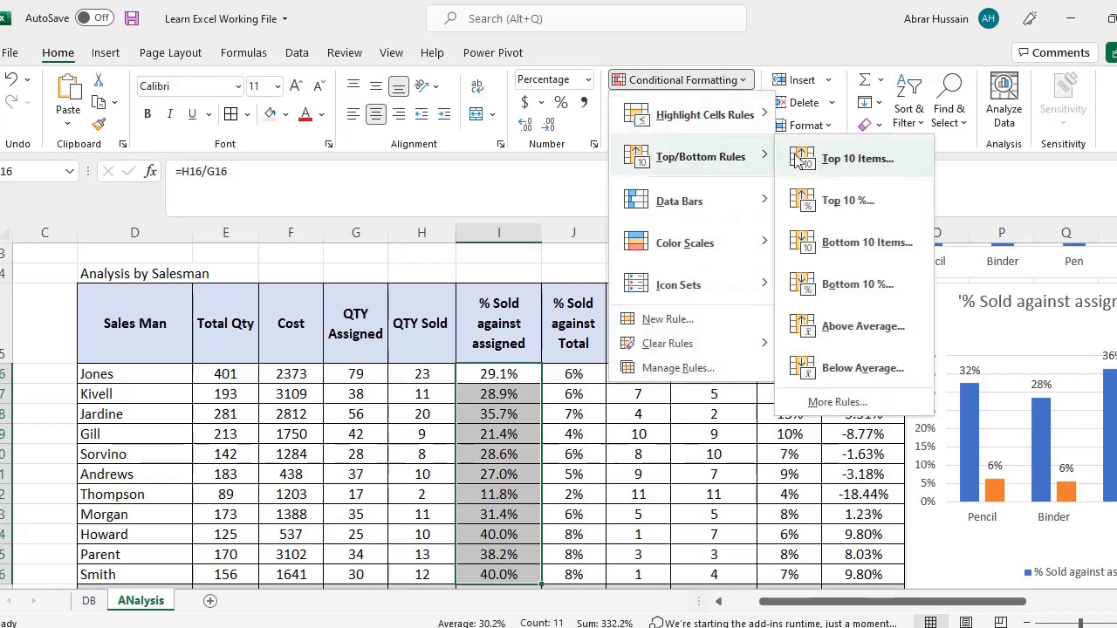
left_click(668, 317)
left_click(635, 138)
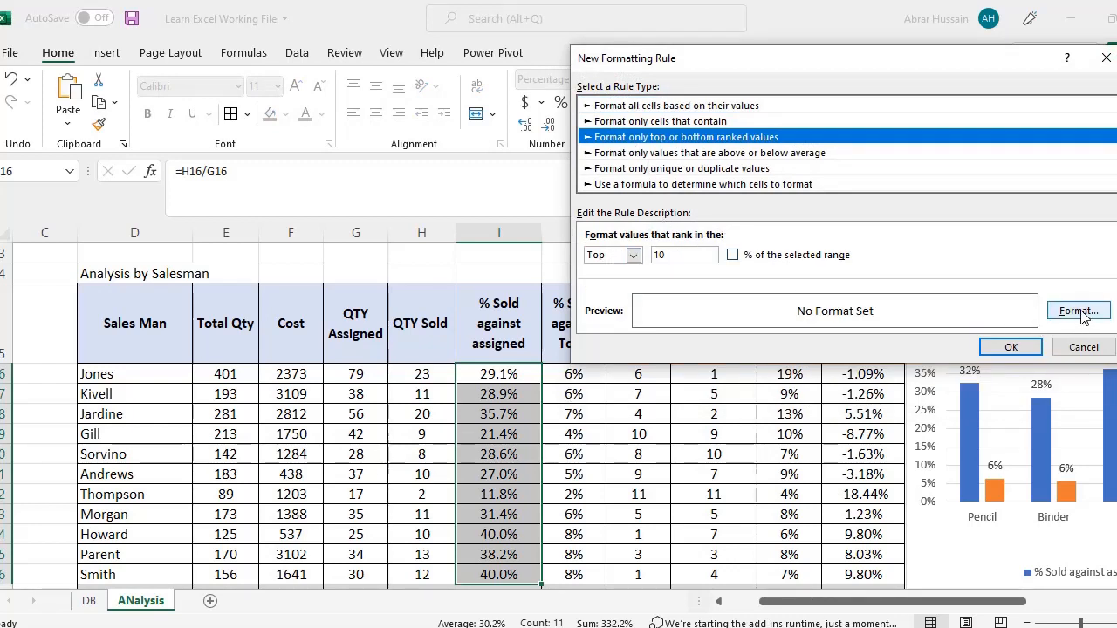
left_click(652, 156)
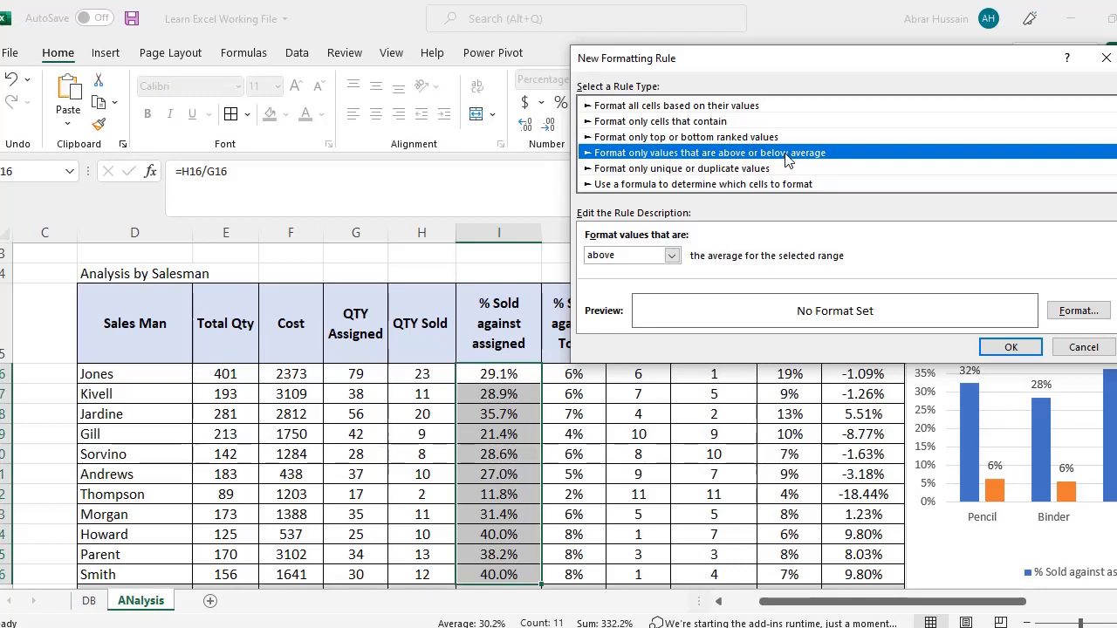
left_click_drag(846, 68, 415, 177)
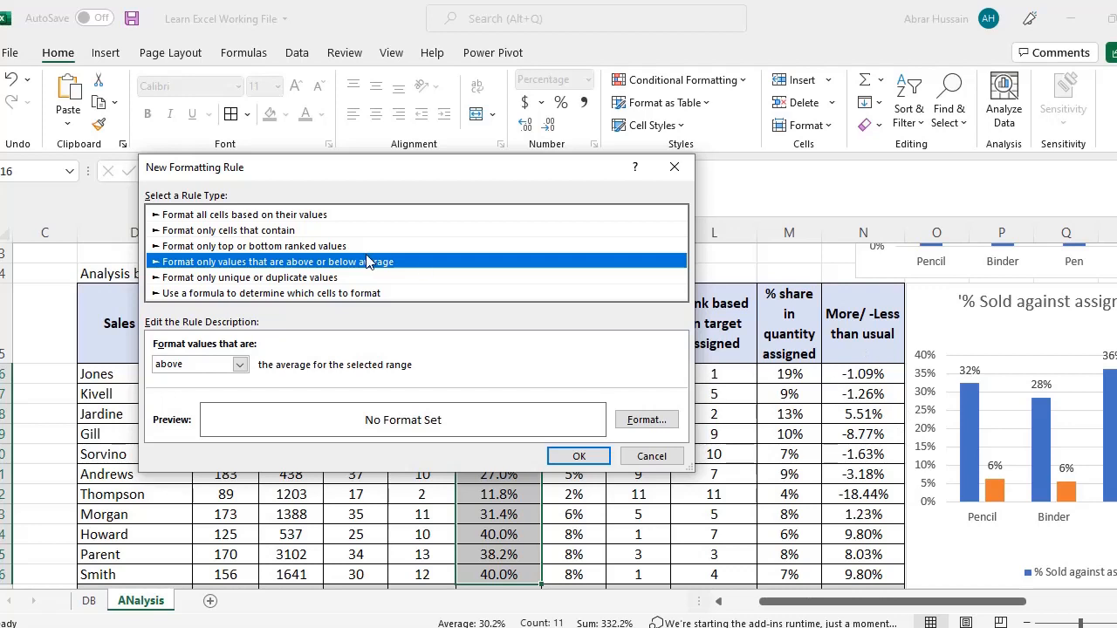
left_click(240, 364)
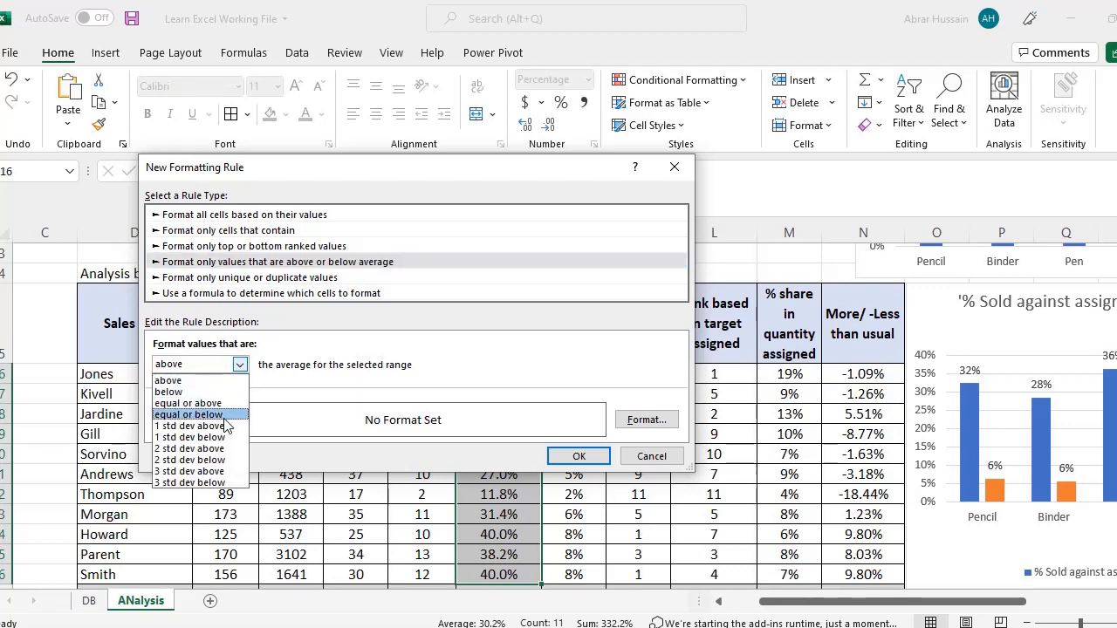
Try a Format only unique or duplicate values rule for duplicate values with a light blue fill, and cancel it.
left_click(261, 278)
left_click(261, 278)
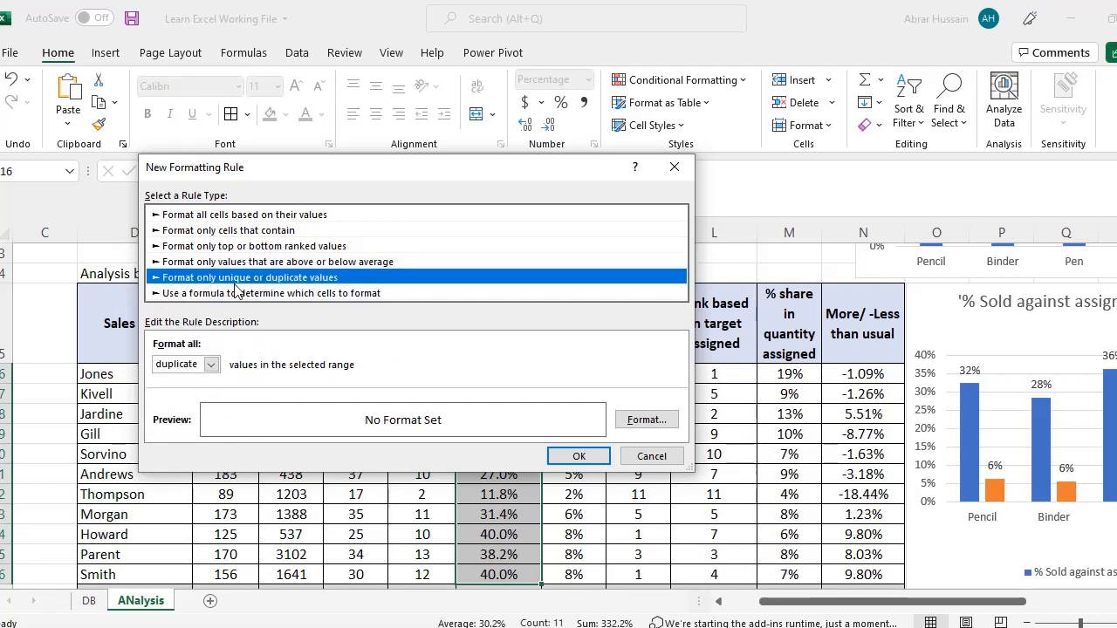
left_click(210, 363)
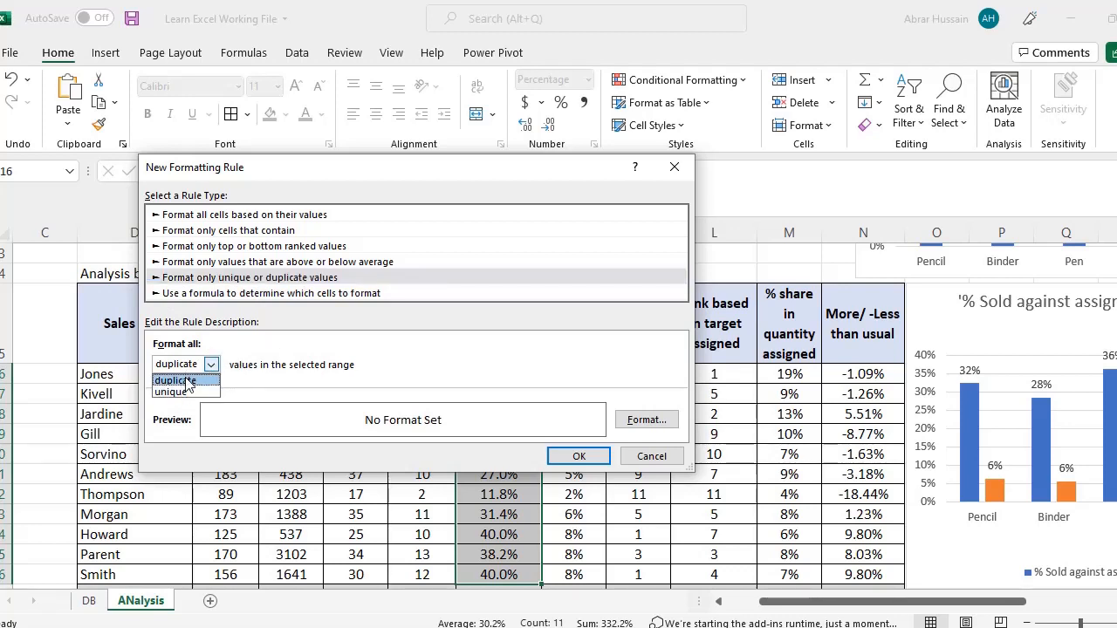
left_click(187, 380)
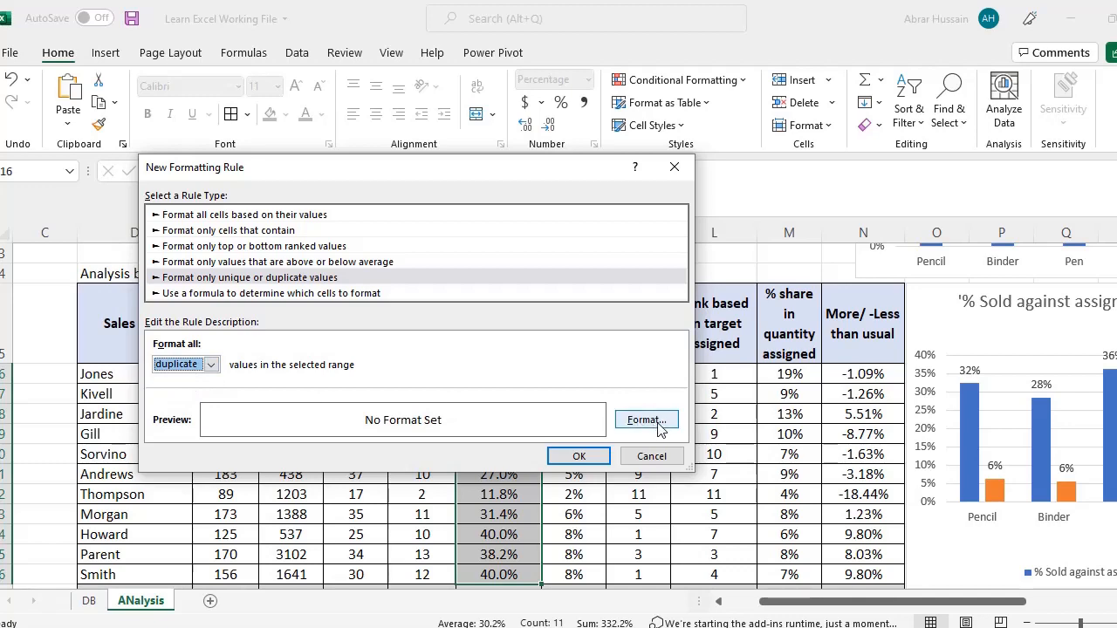
left_click(647, 420)
left_click(740, 213)
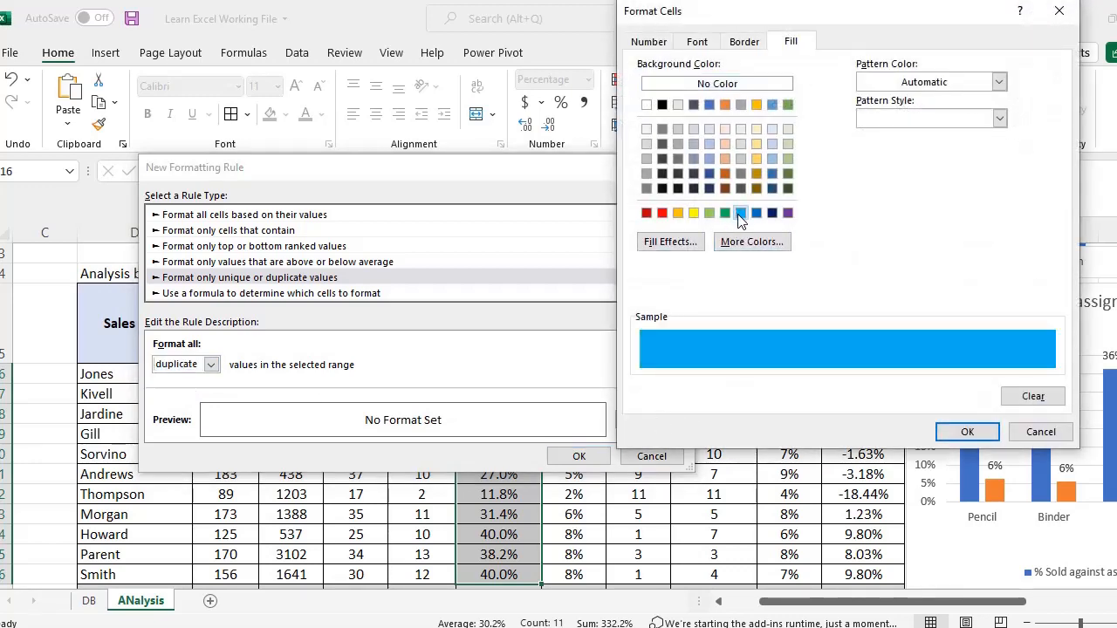
left_click(1041, 431)
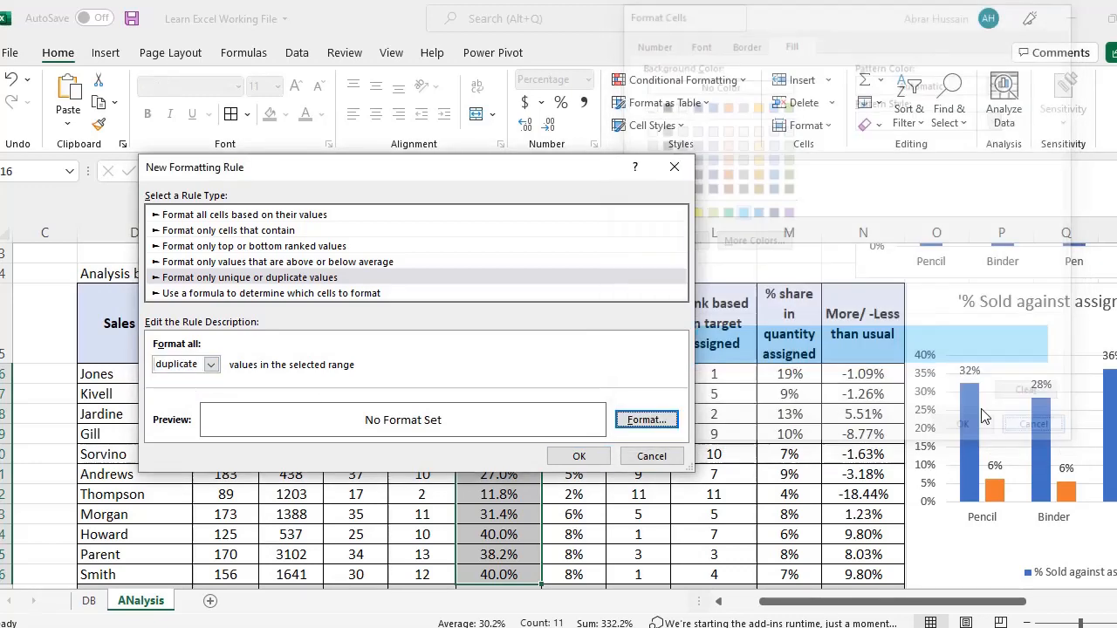
left_click(660, 457)
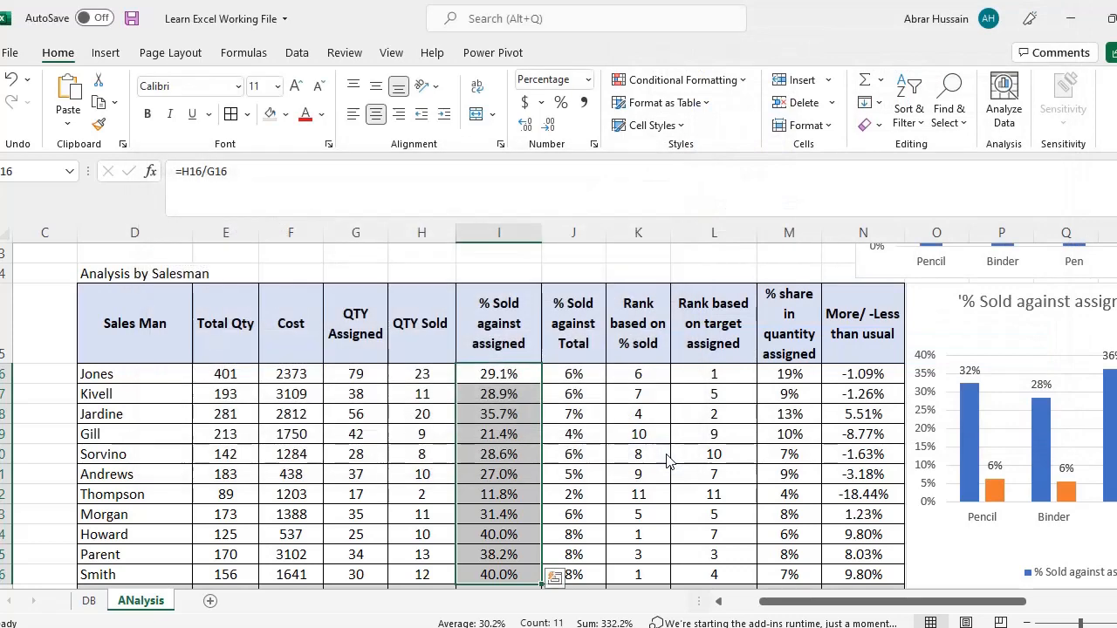
Clear the conditional formatting rules from the selected Sales Man cells on the DB sheet.
left_click(89, 600)
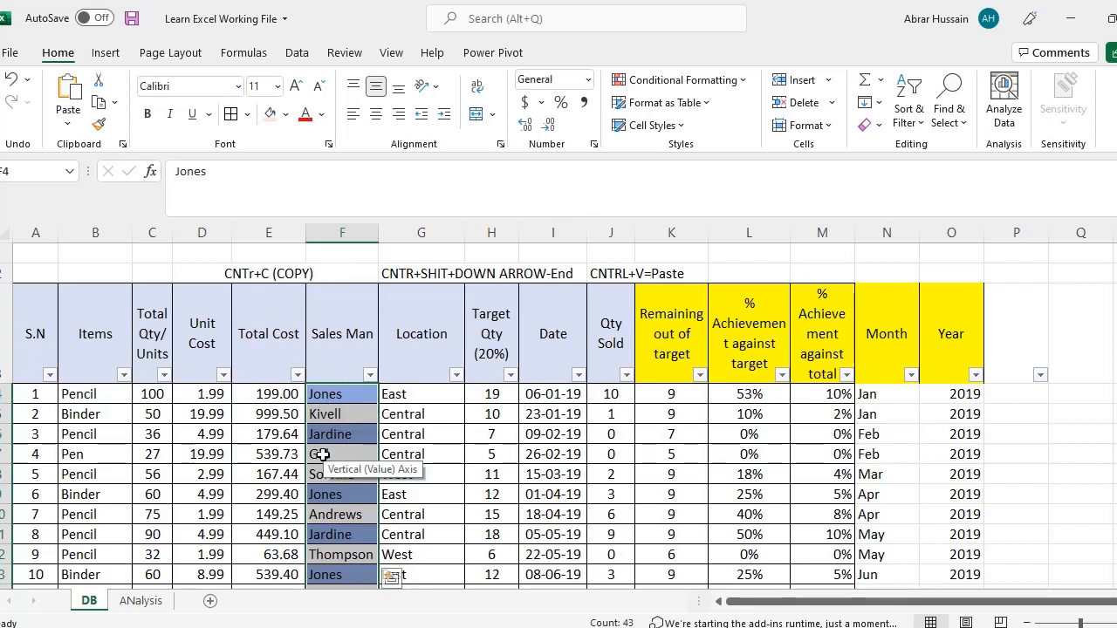
left_click(686, 88)
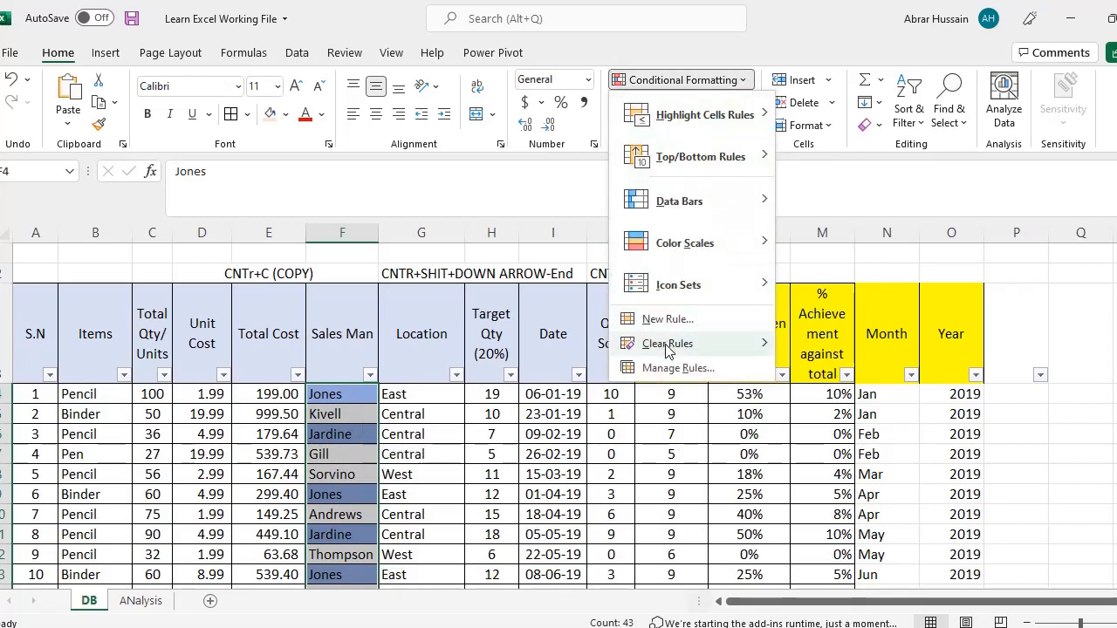
mouse_move(668, 349)
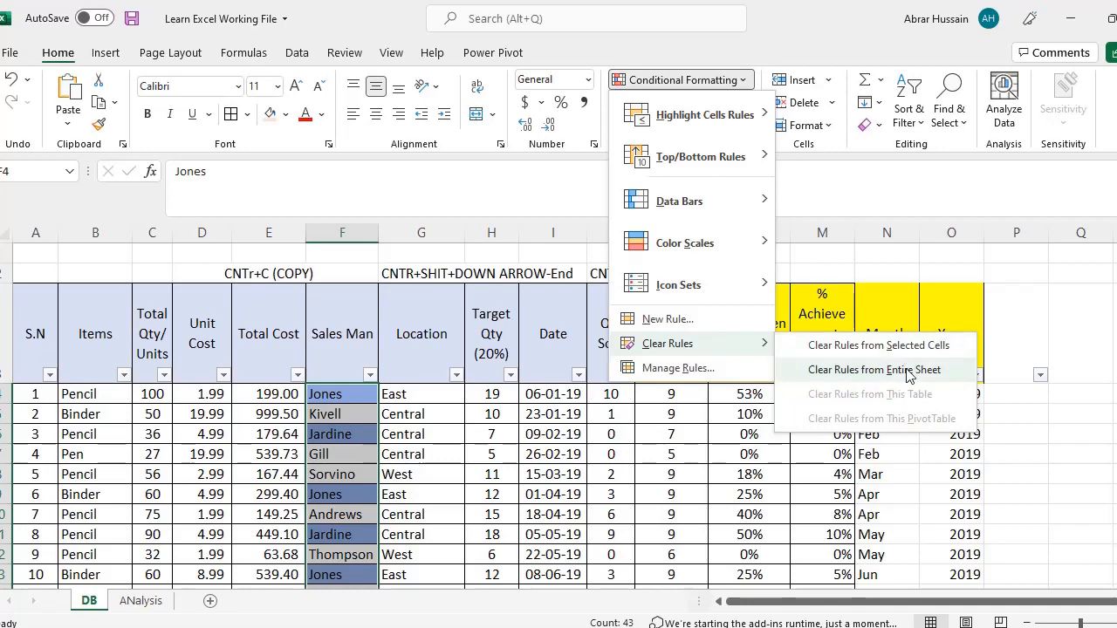
left_click(895, 342)
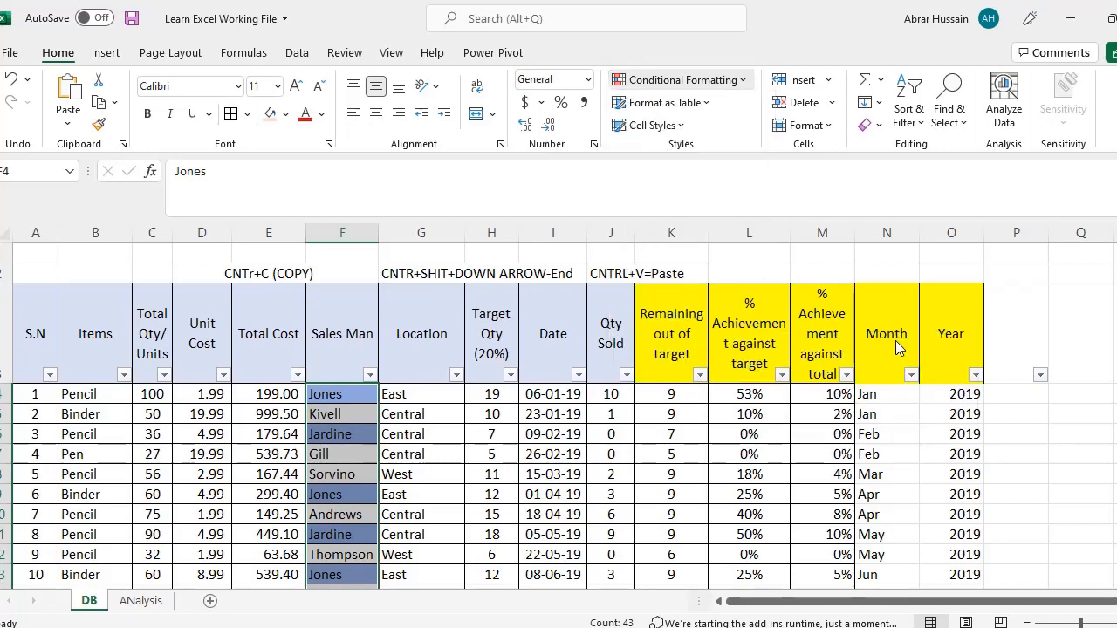
Apply a Format only unique or duplicate values rule to the Sales Man cells, filling duplicate values with light blue.
left_click(650, 79)
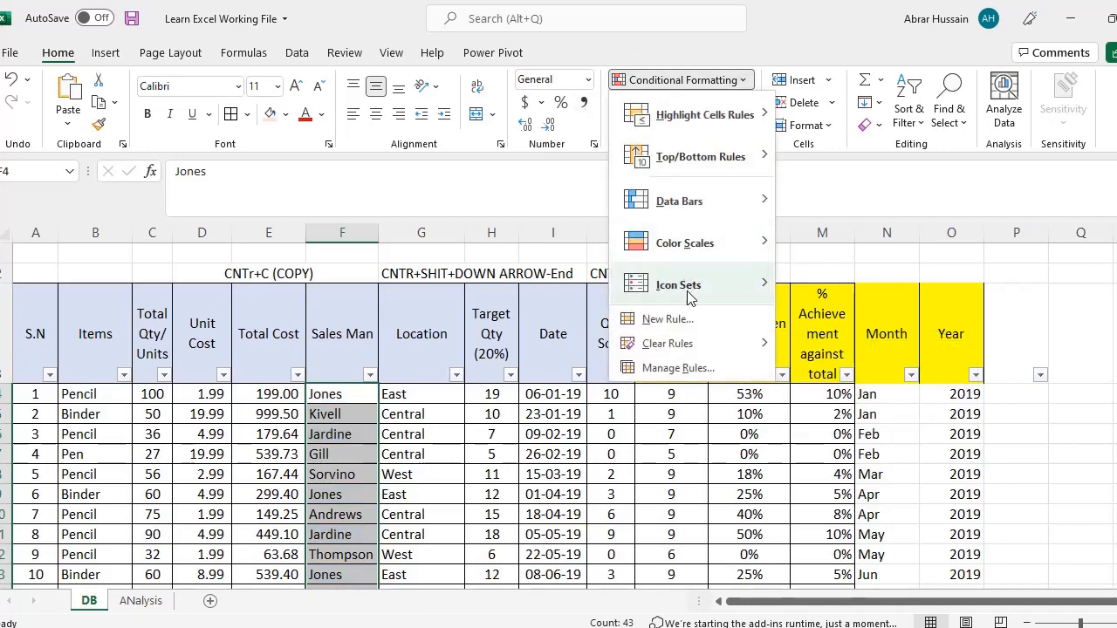
left_click(691, 319)
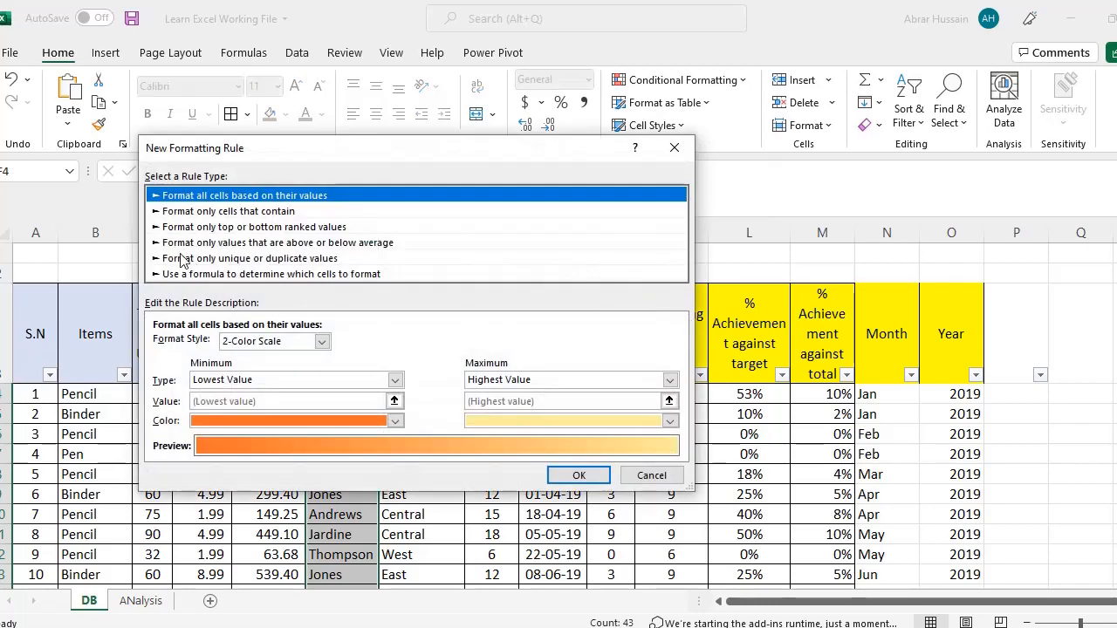
left_click(183, 258)
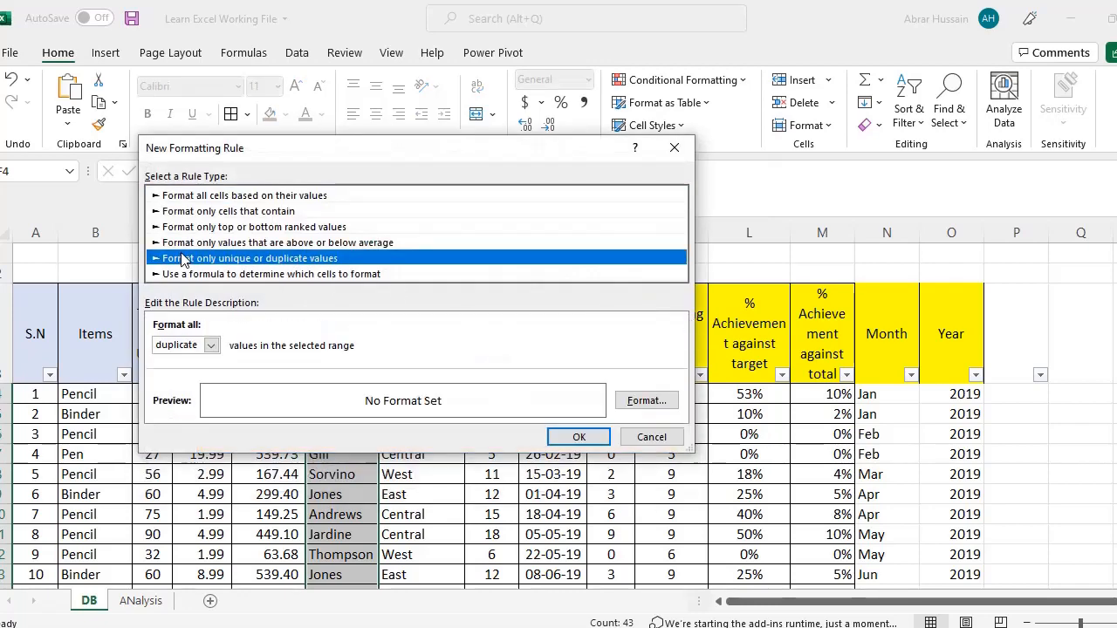
left_click(211, 346)
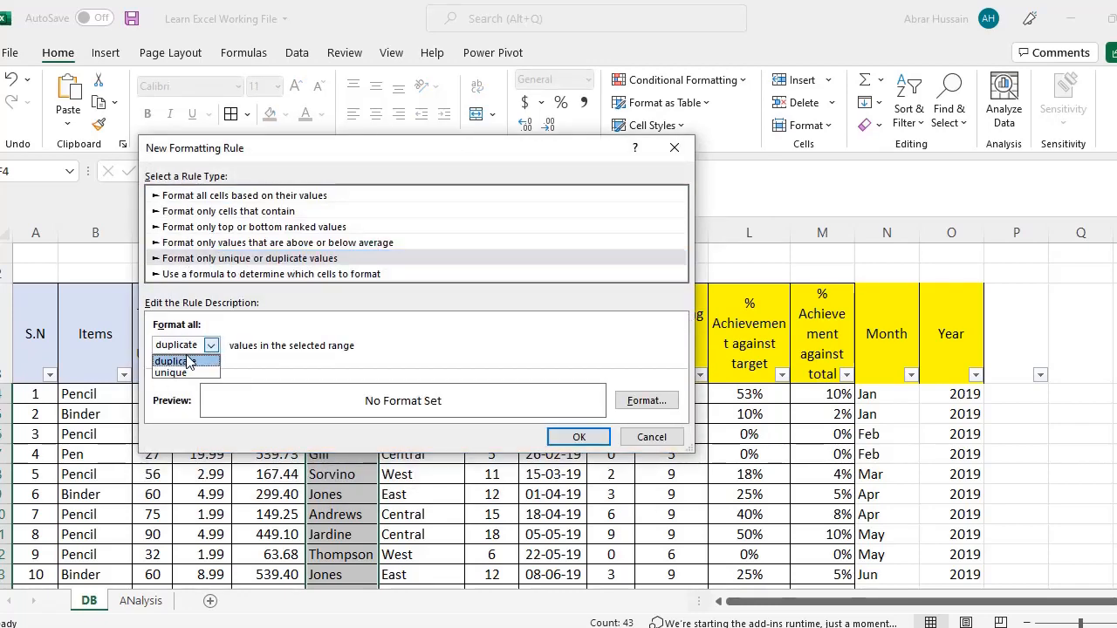
left_click(188, 362)
left_click(647, 401)
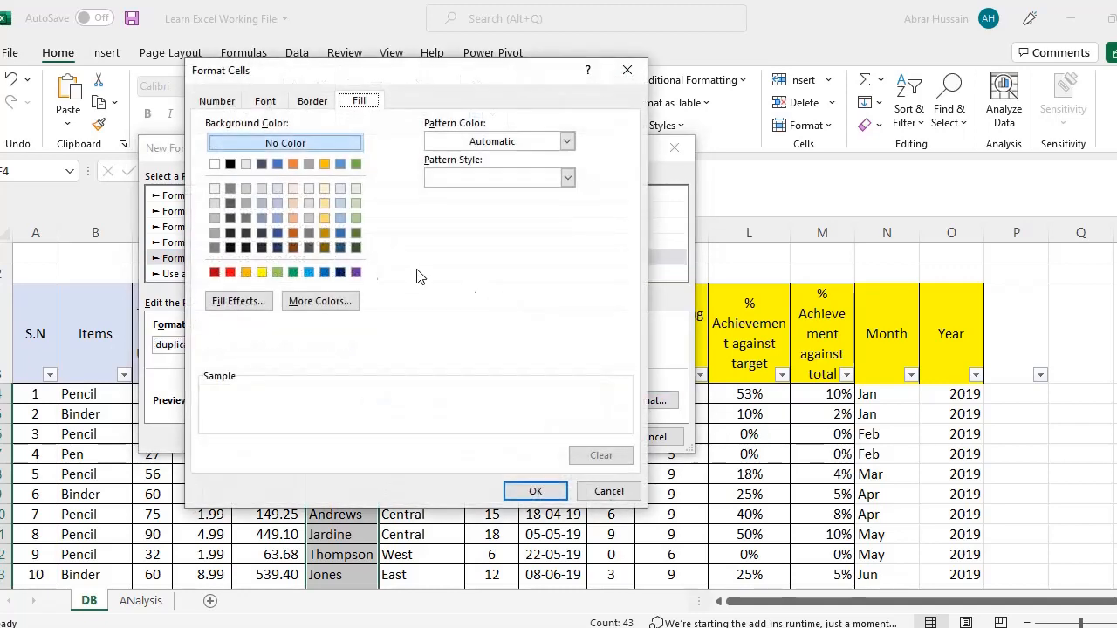
left_click(309, 272)
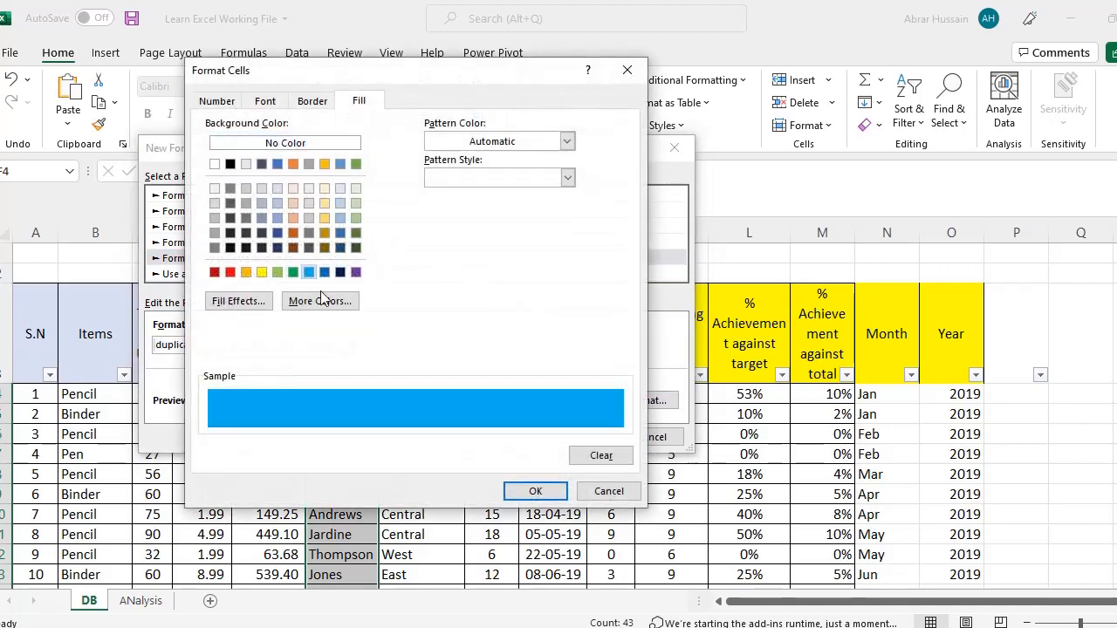
left_click(534, 491)
left_click(576, 438)
Check the highlighted duplicates down the whole Sales Man column, and undo the duplicate values rule.
scroll(377, 451, "down", 1)
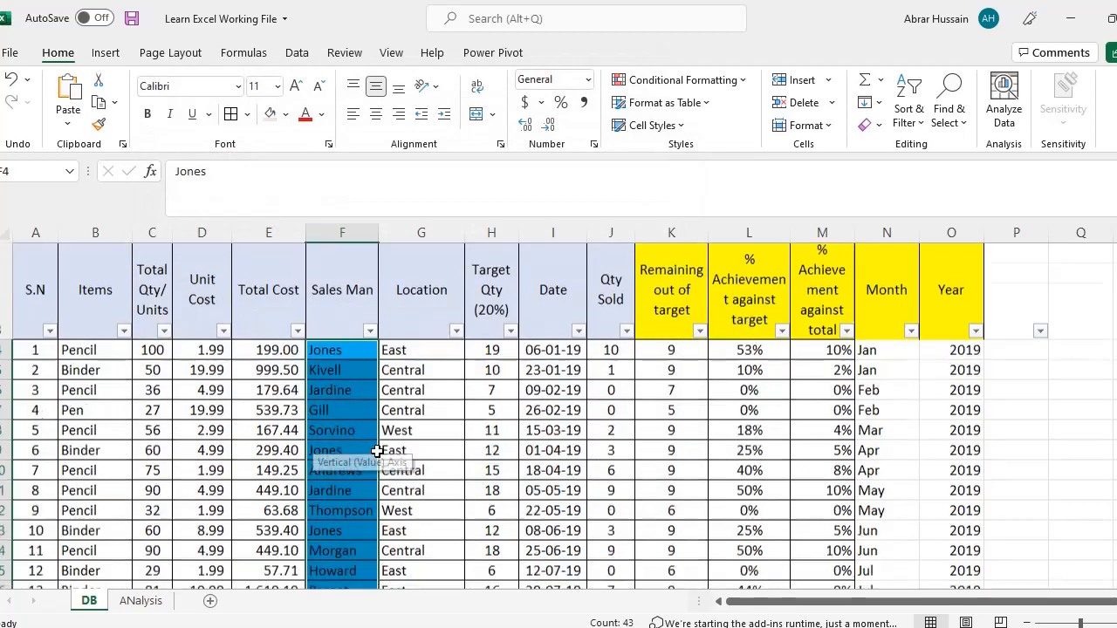
scroll(377, 451, "down", 13)
scroll(376, 451, "up", 14)
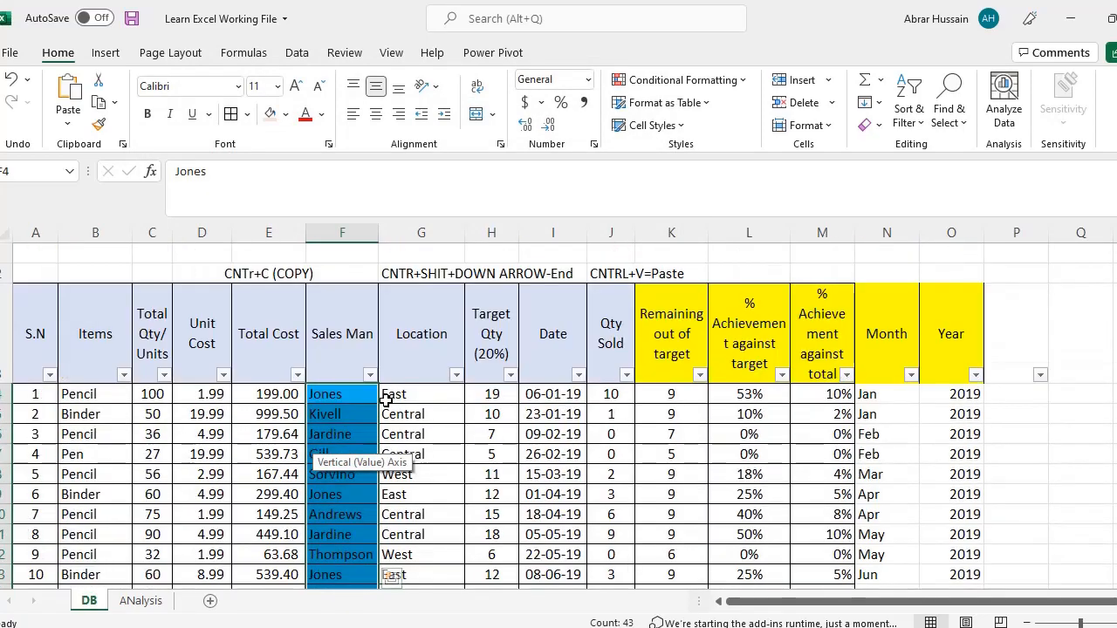
scroll(356, 421, "down", 10)
scroll(356, 420, "up", 11)
scroll(356, 420, "down", 7)
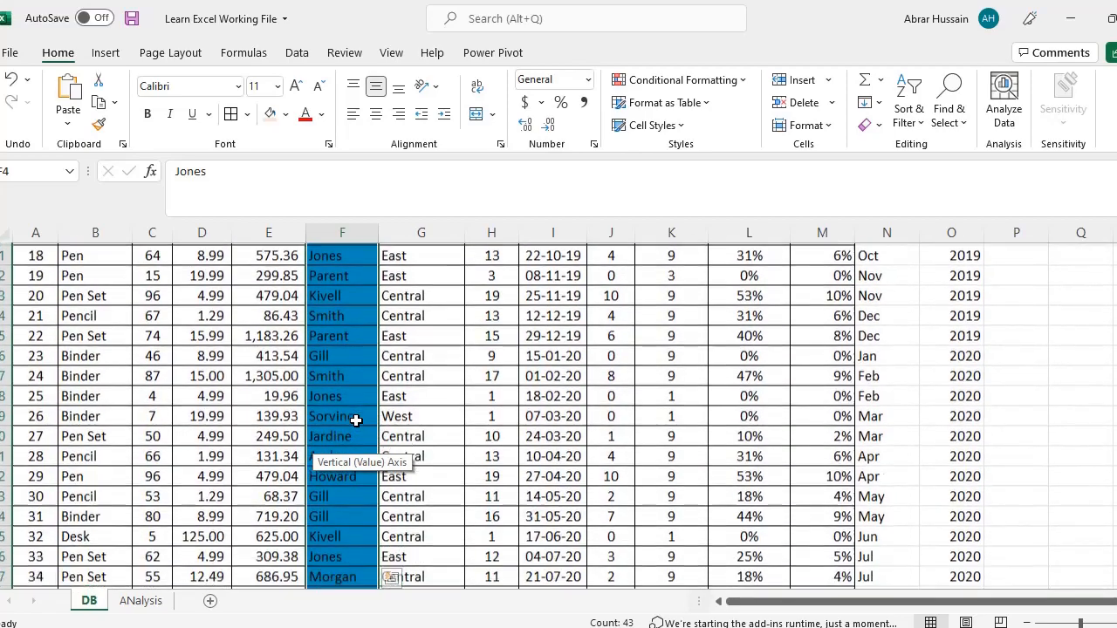
scroll(356, 421, "up", 4)
scroll(356, 421, "up", 3)
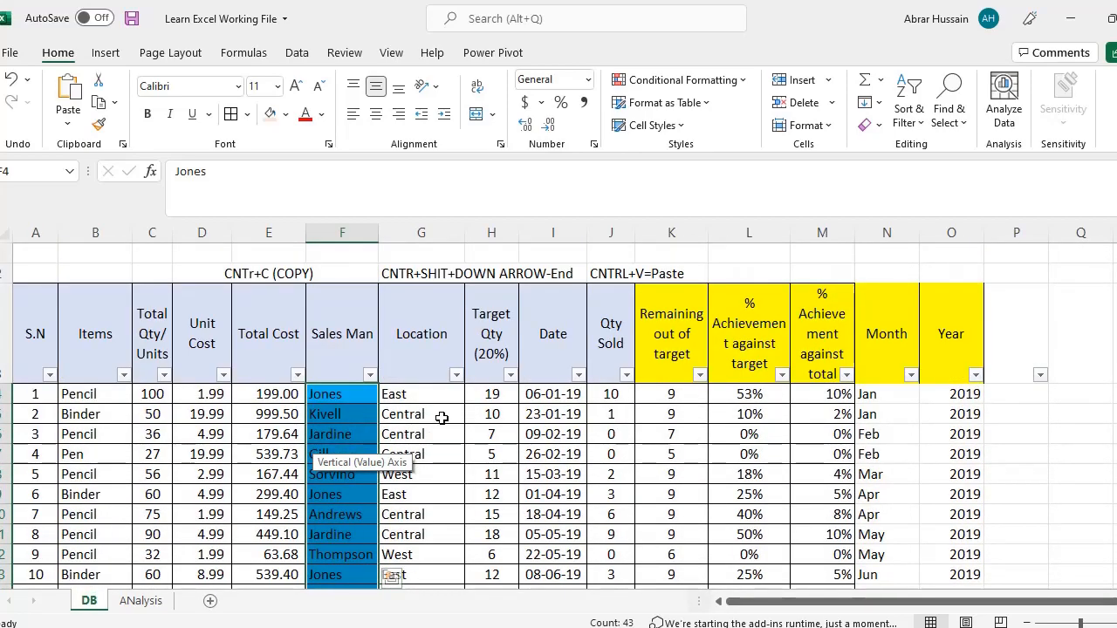
key("ctrl+z")
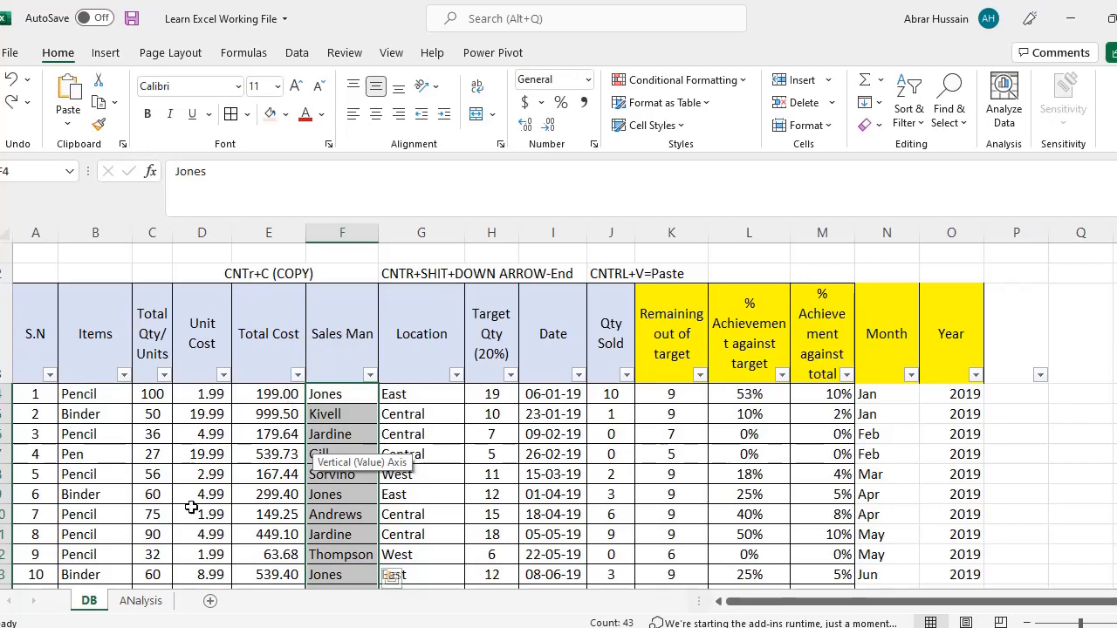
On the ANalysis sheet, start a new rule for % Sold against assigned and review the formula-based rule type.
left_click(139, 601)
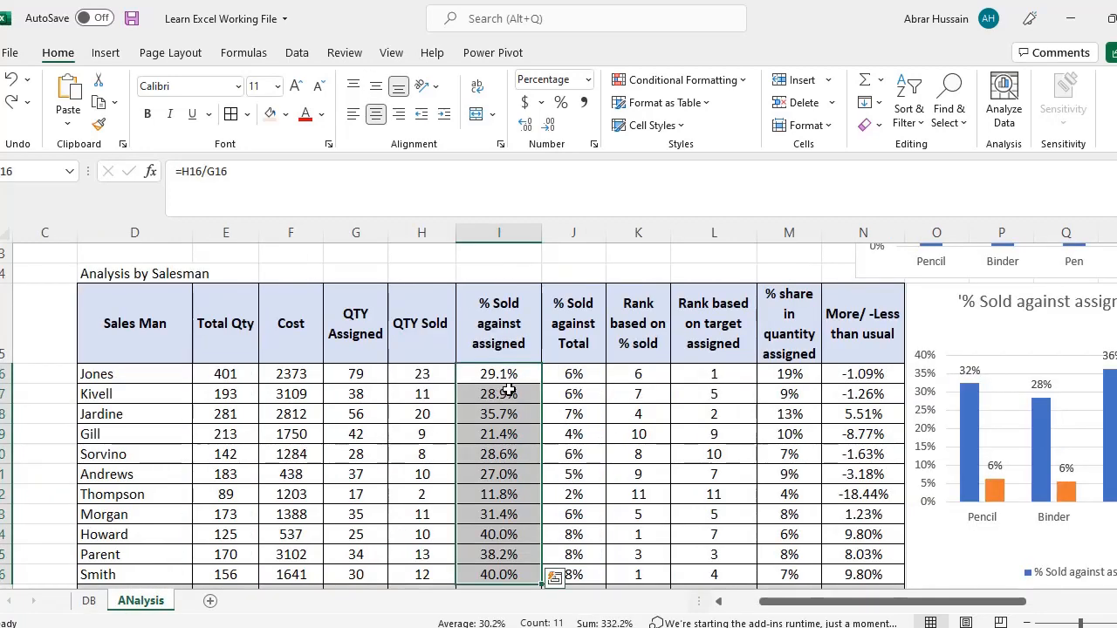
left_click(673, 79)
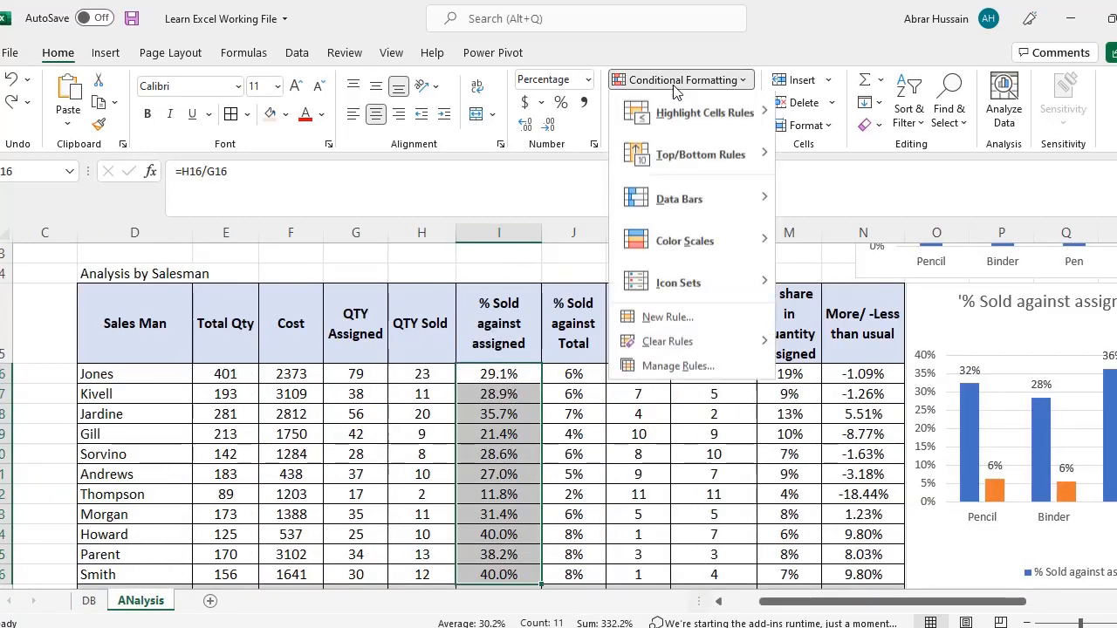
left_click(672, 320)
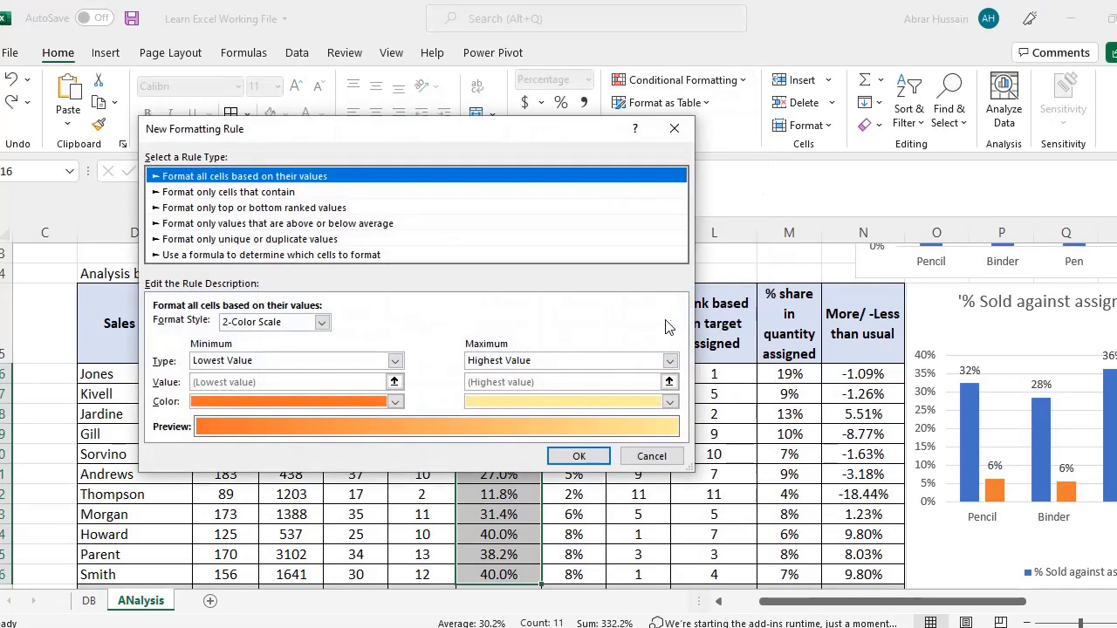
left_click(223, 241)
left_click(246, 255)
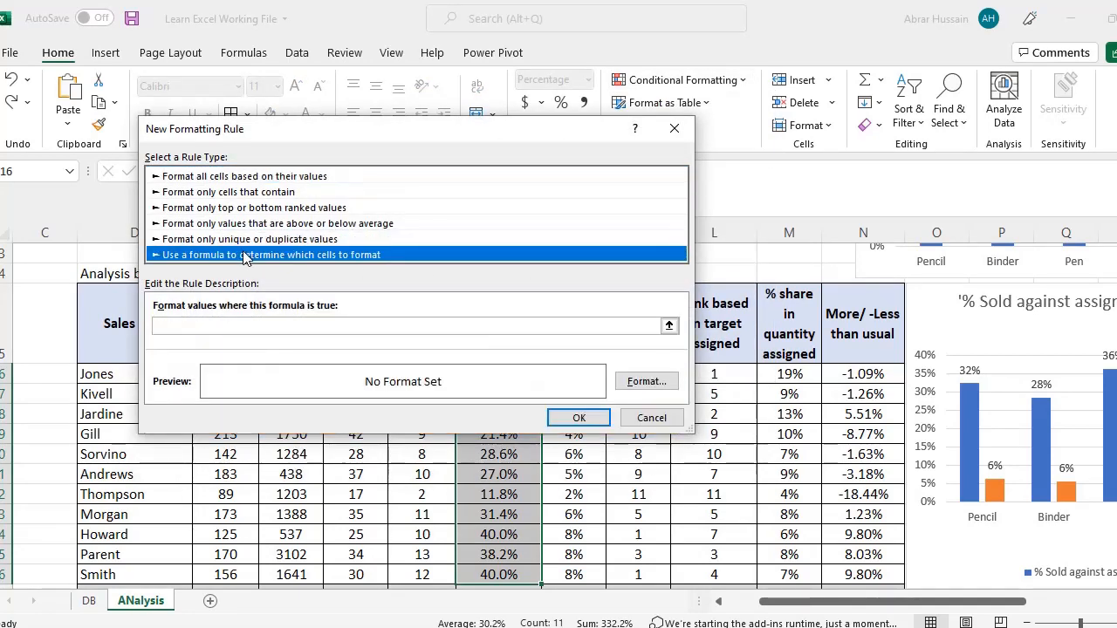
left_click(180, 328)
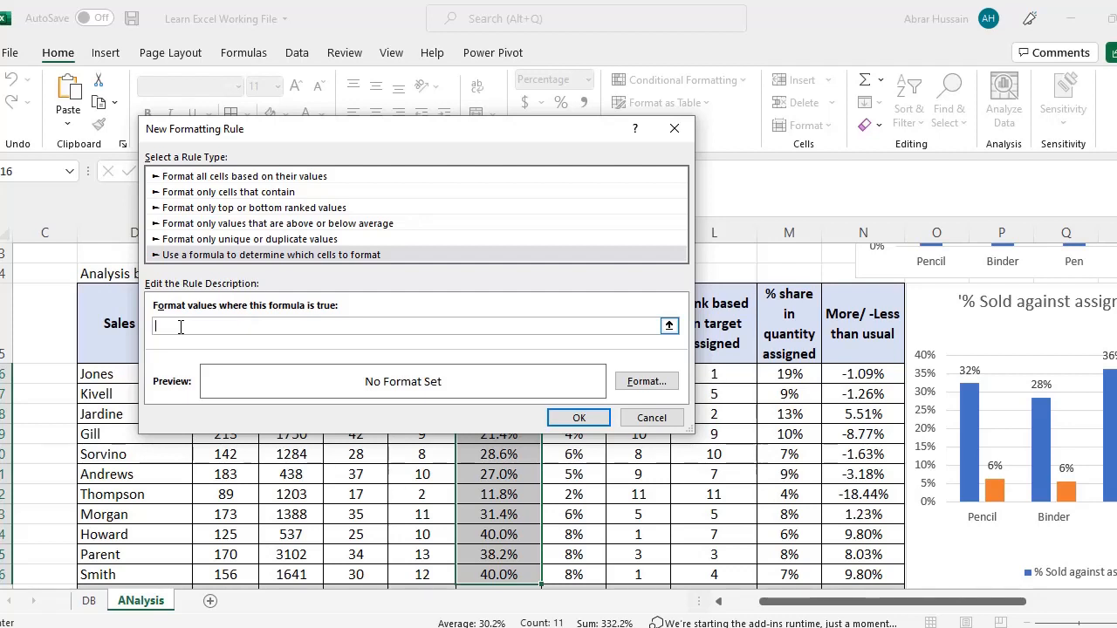
Go back through the other rule types, from cell values to unique or duplicate values, and discard the new rule.
left_click(209, 212)
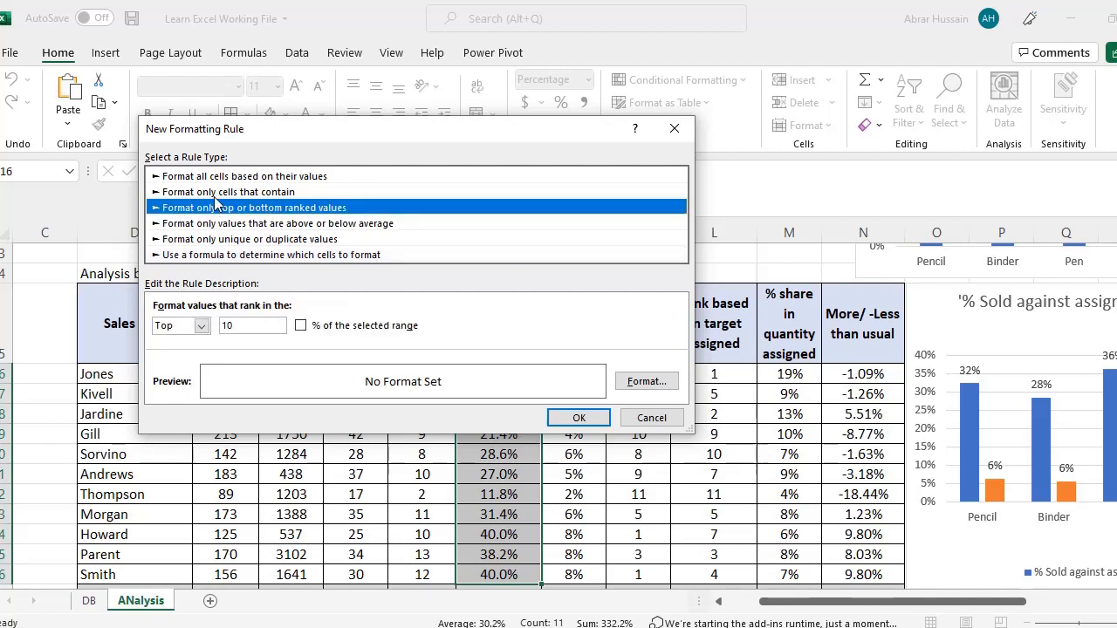
left_click(216, 192)
left_click(220, 176)
left_click(229, 210)
left_click(232, 224)
left_click(240, 239)
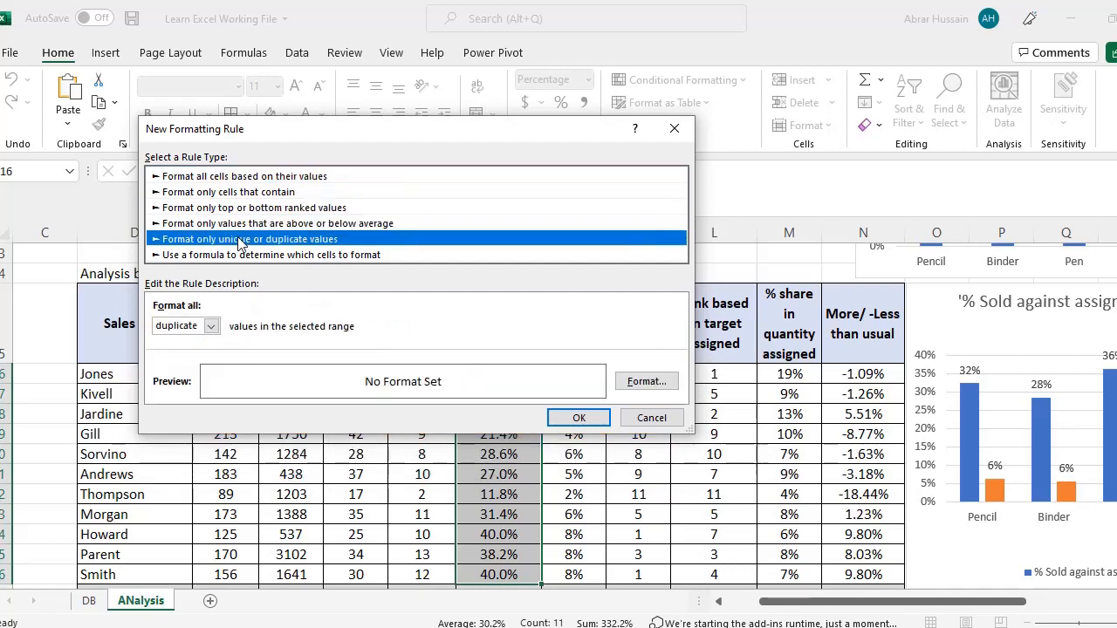
left_click(653, 419)
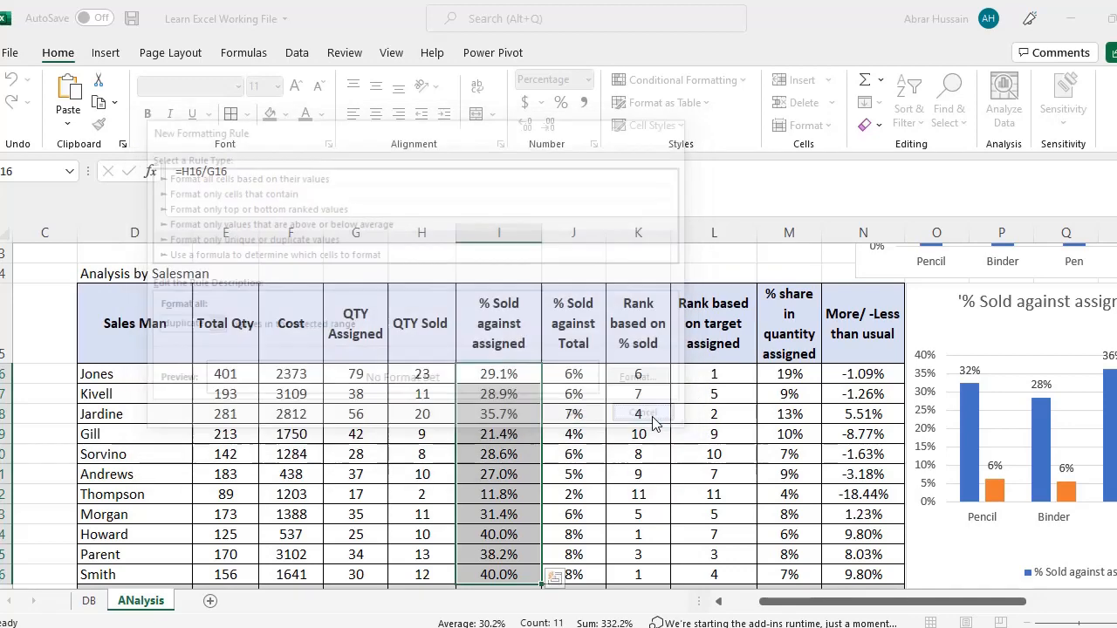
Apply the coloured four-arrow directional icon set to the % Sold against assigned values.
left_click(679, 80)
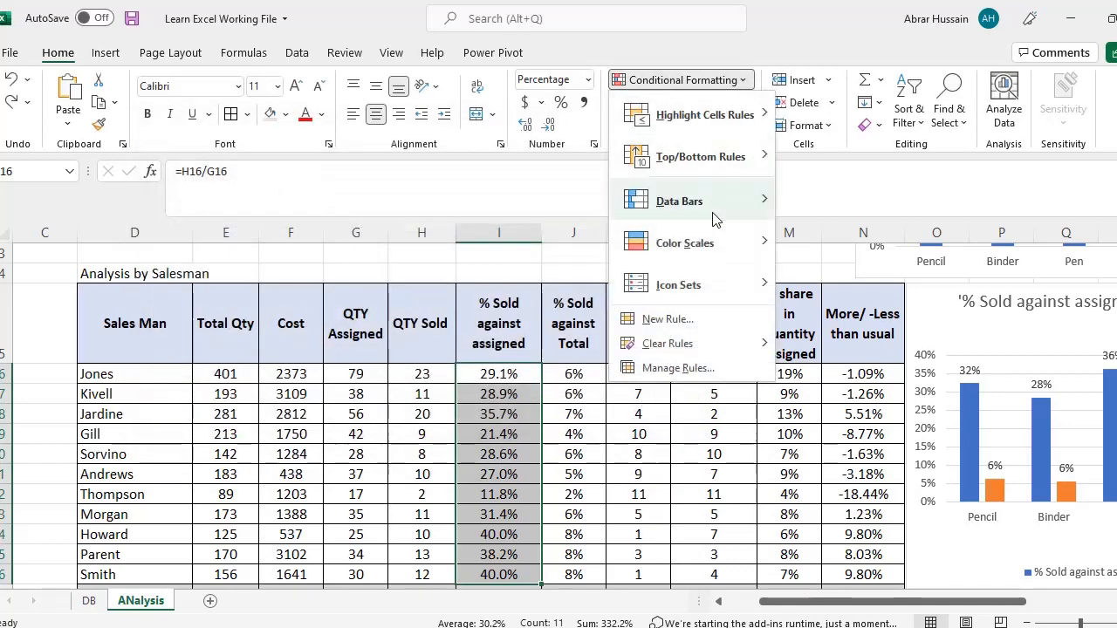
mouse_move(685, 345)
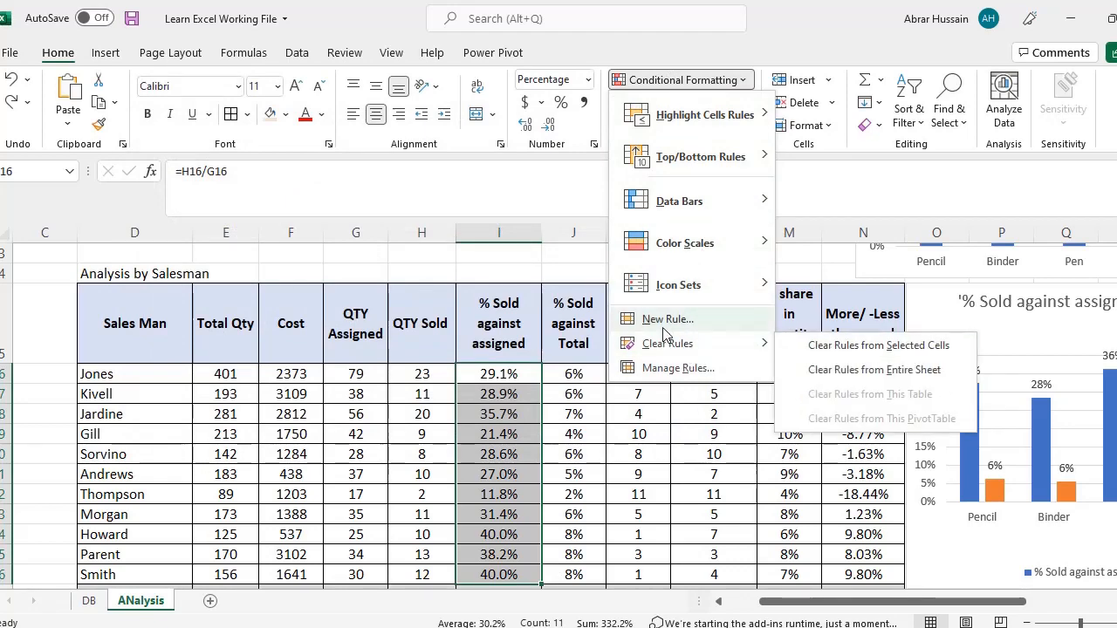
mouse_move(722, 295)
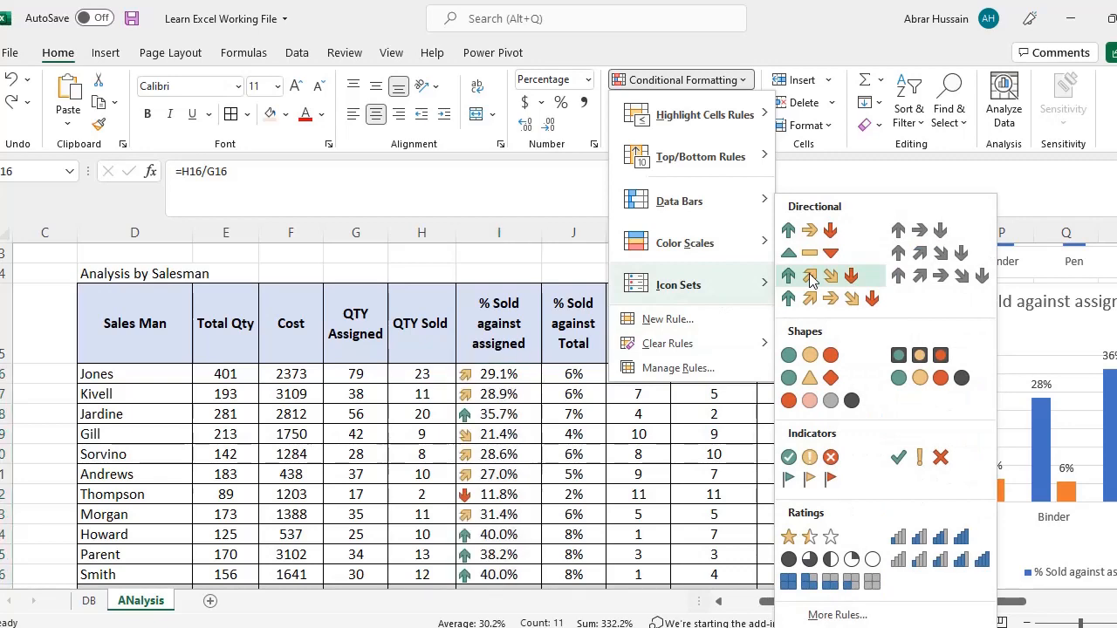
left_click(811, 279)
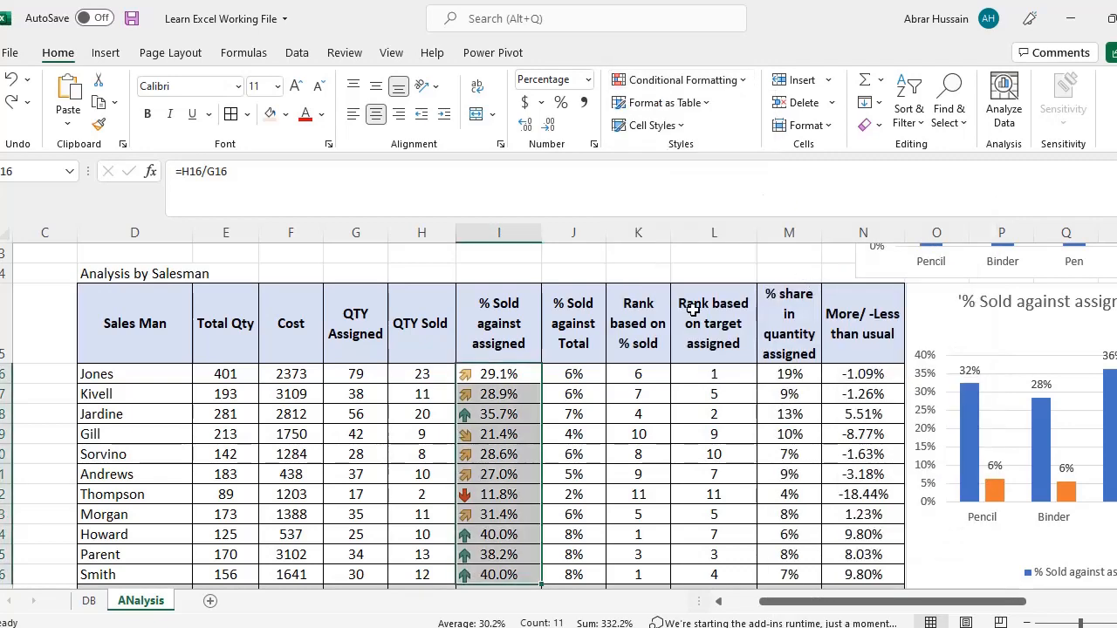
Open the Icon Set rule from the Conditional Formatting Rules Manager, review its icon thresholds, and cancel the edit.
left_click(683, 79)
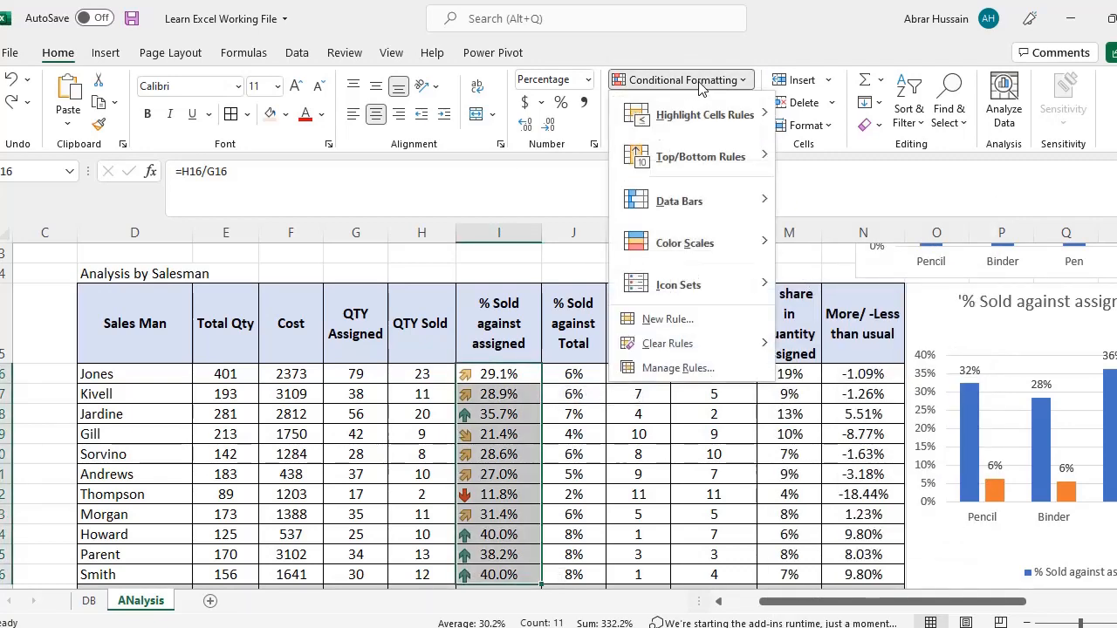
left_click(679, 368)
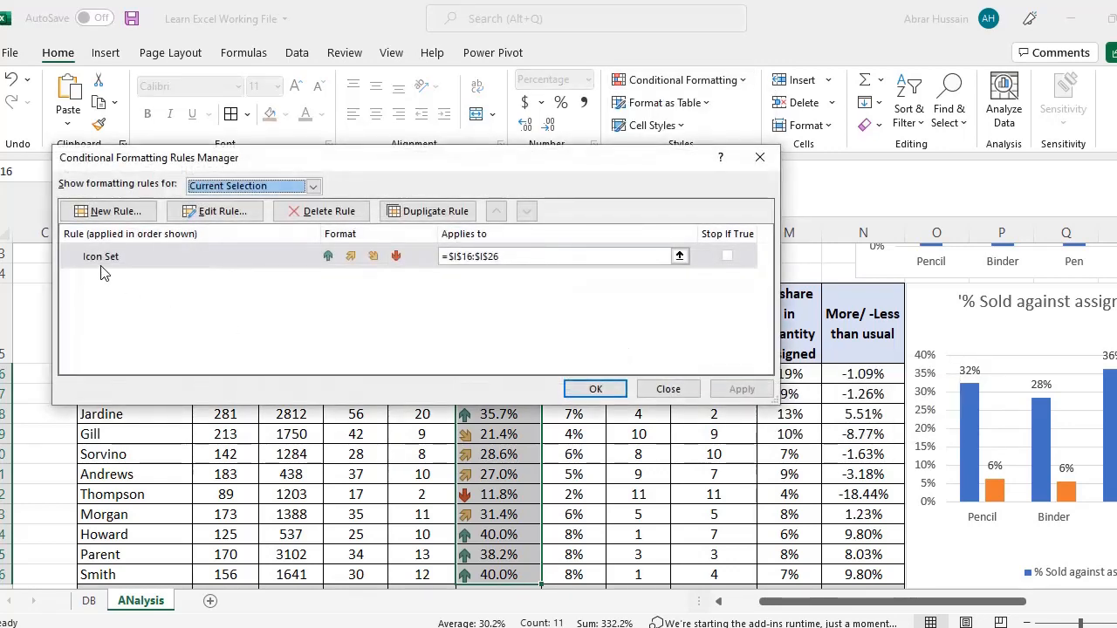
left_click(96, 262)
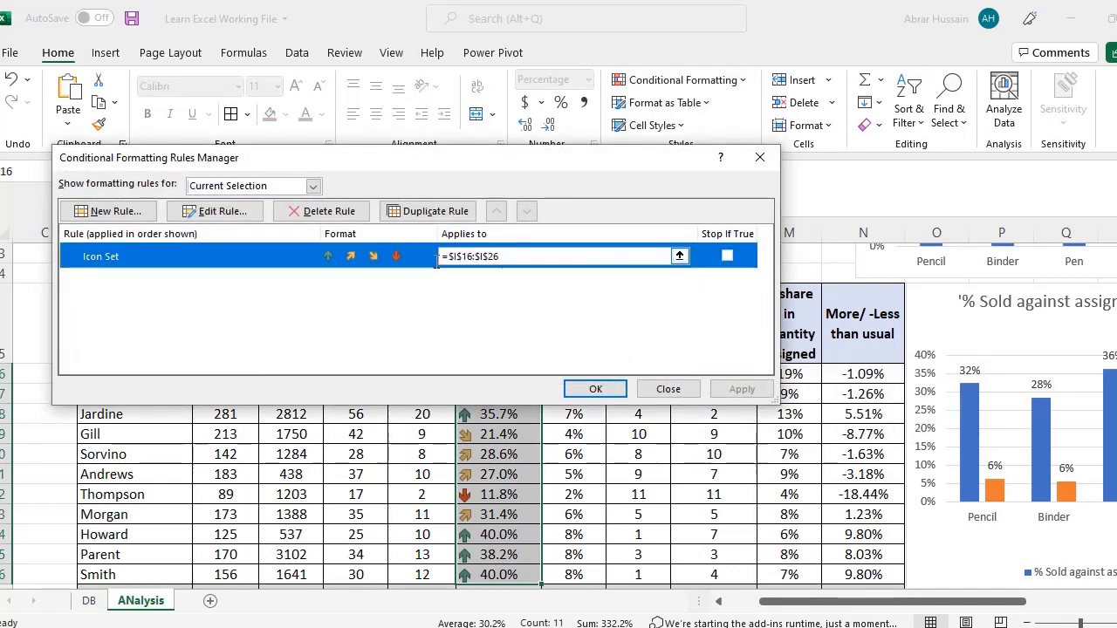
double_click(230, 262)
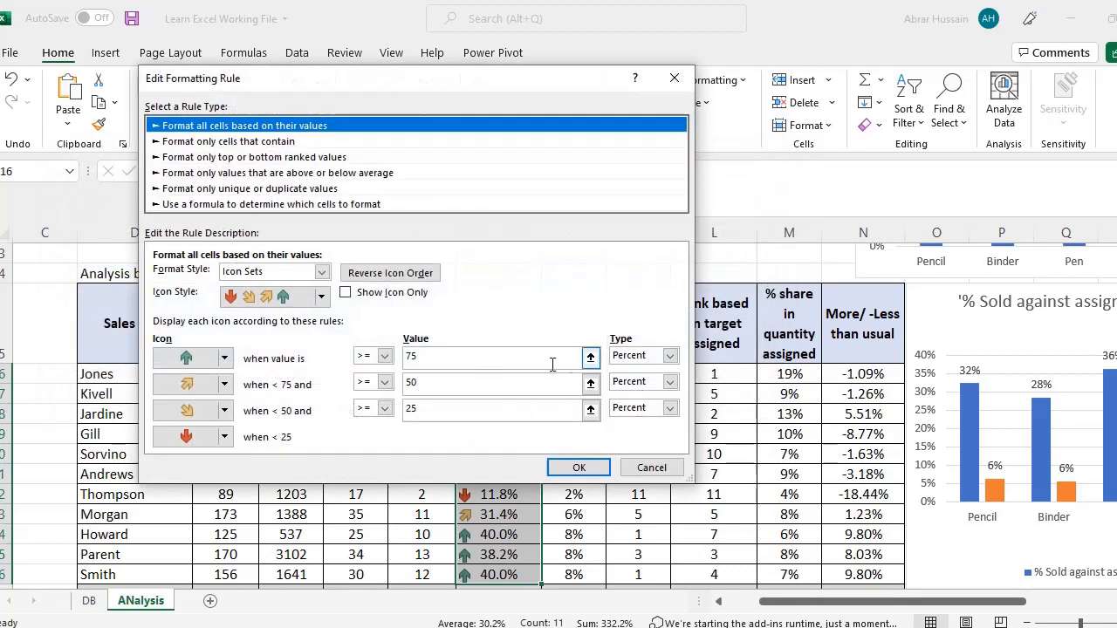
left_click(648, 465)
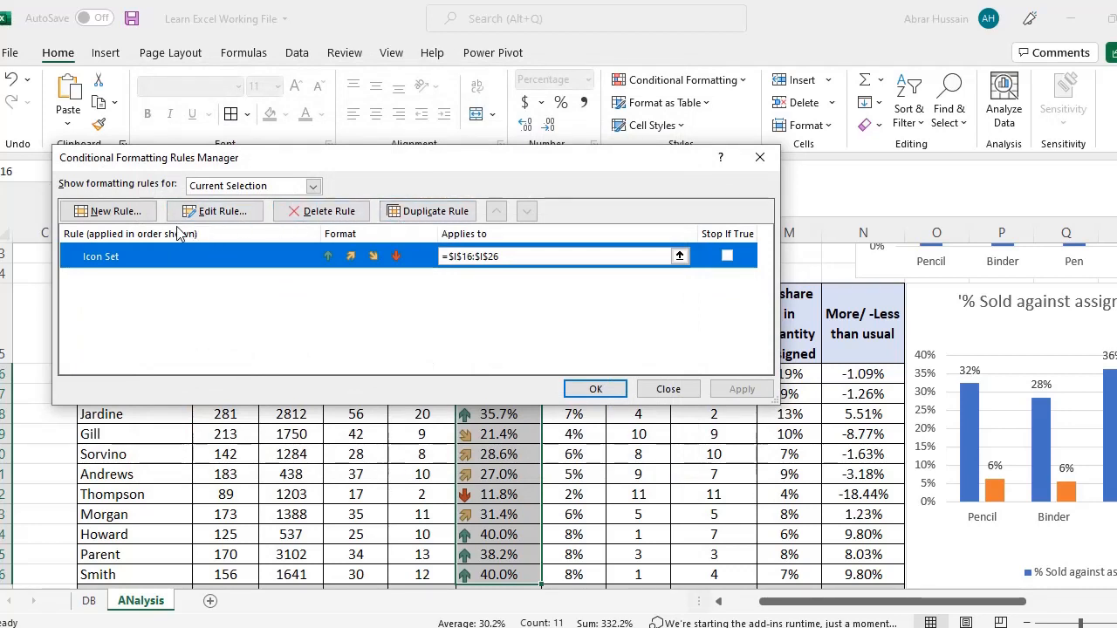
Change the existing Icon Set rule on % Sold against assigned to the four-level signal bars icon style and apply it.
left_click(231, 216)
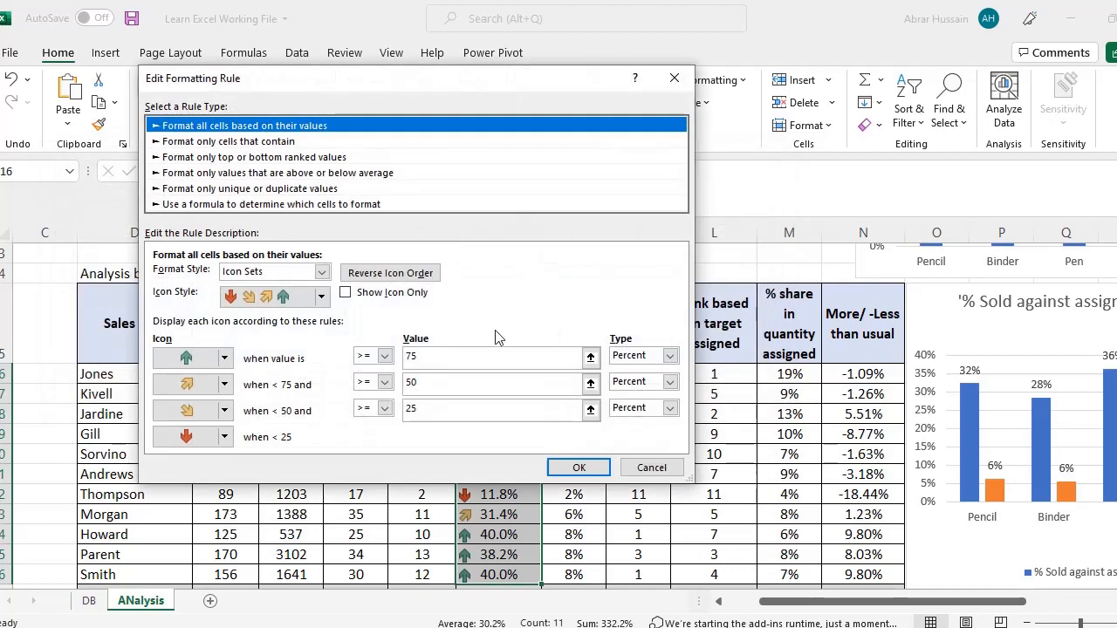
left_click(208, 360)
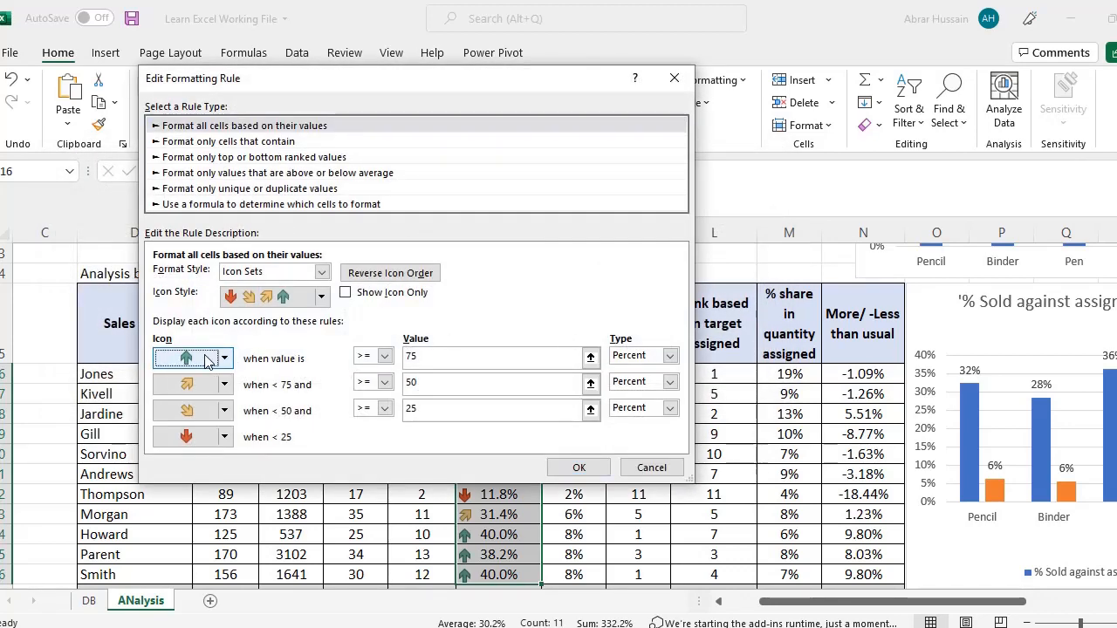
left_click(282, 297)
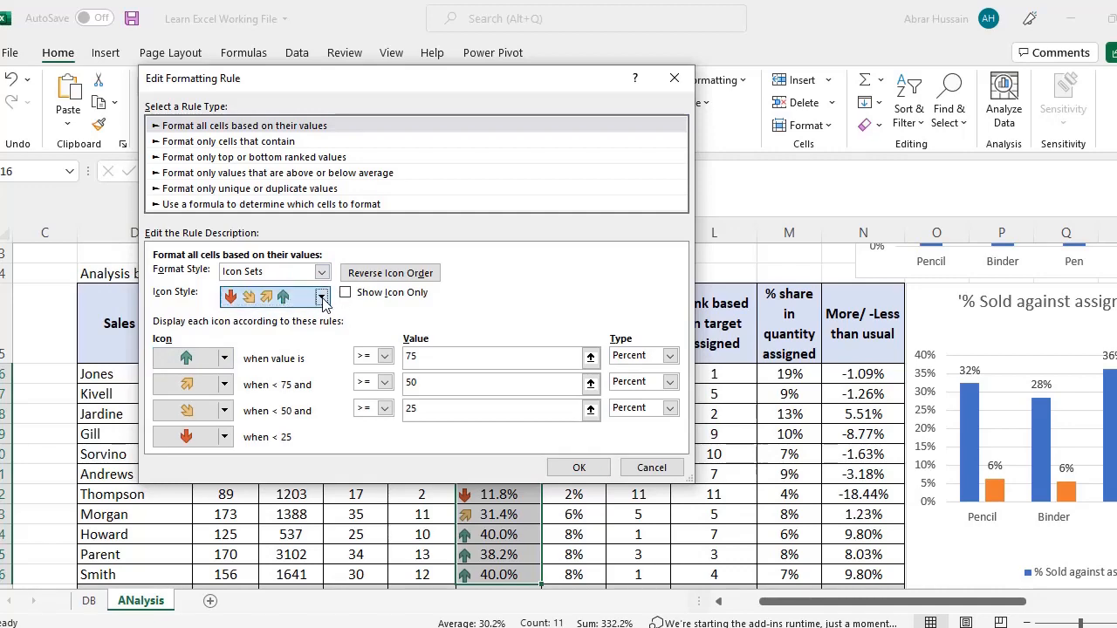
left_click(320, 296)
left_click(270, 390)
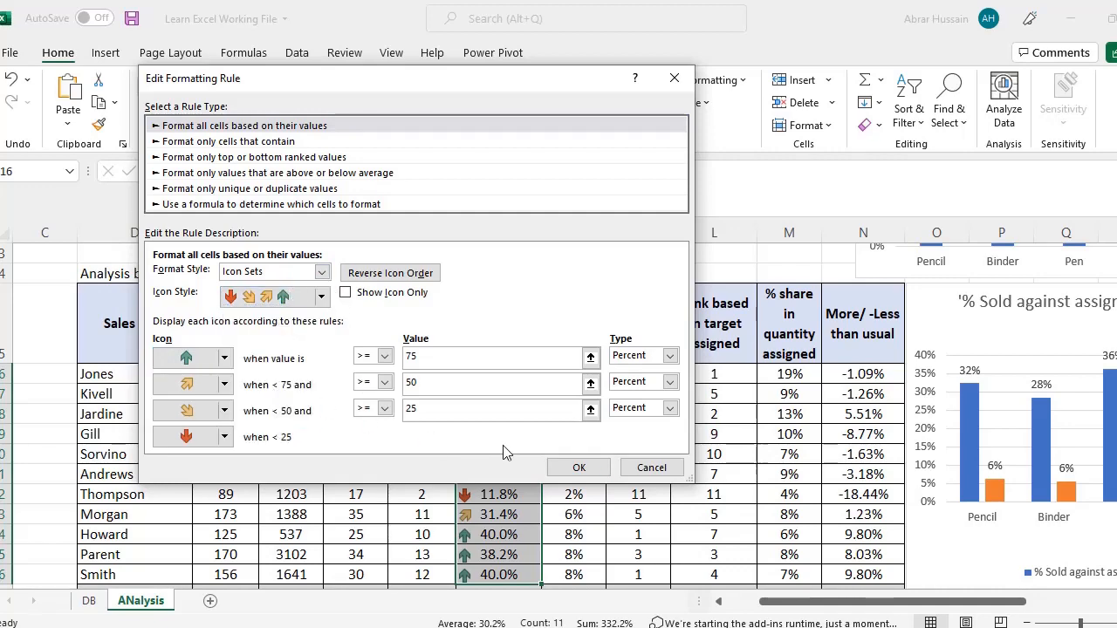
left_click(578, 468)
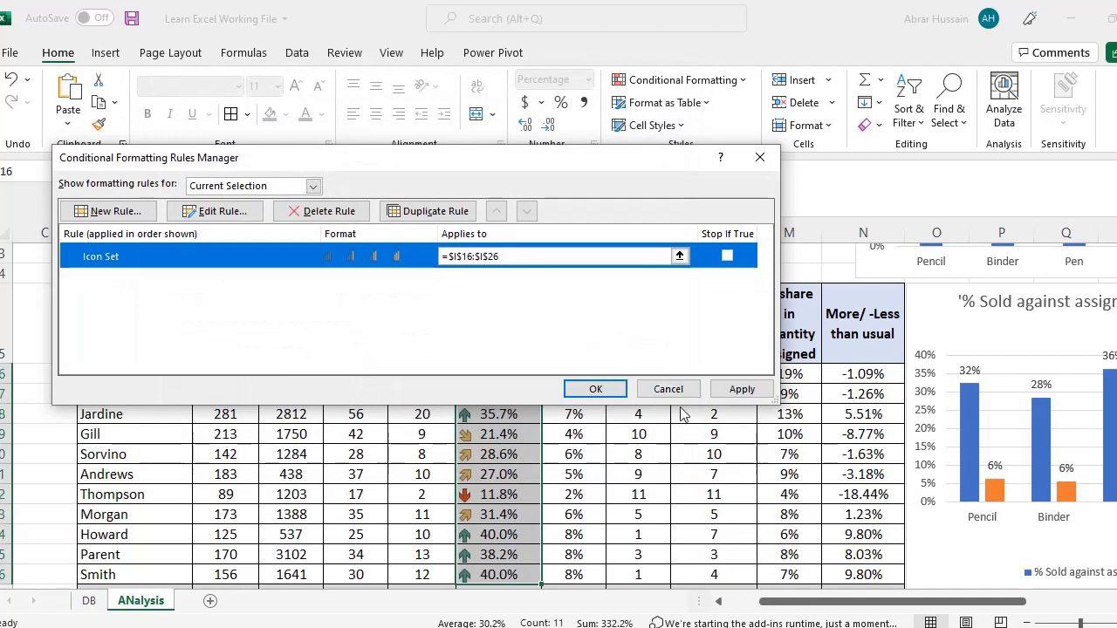
left_click(743, 390)
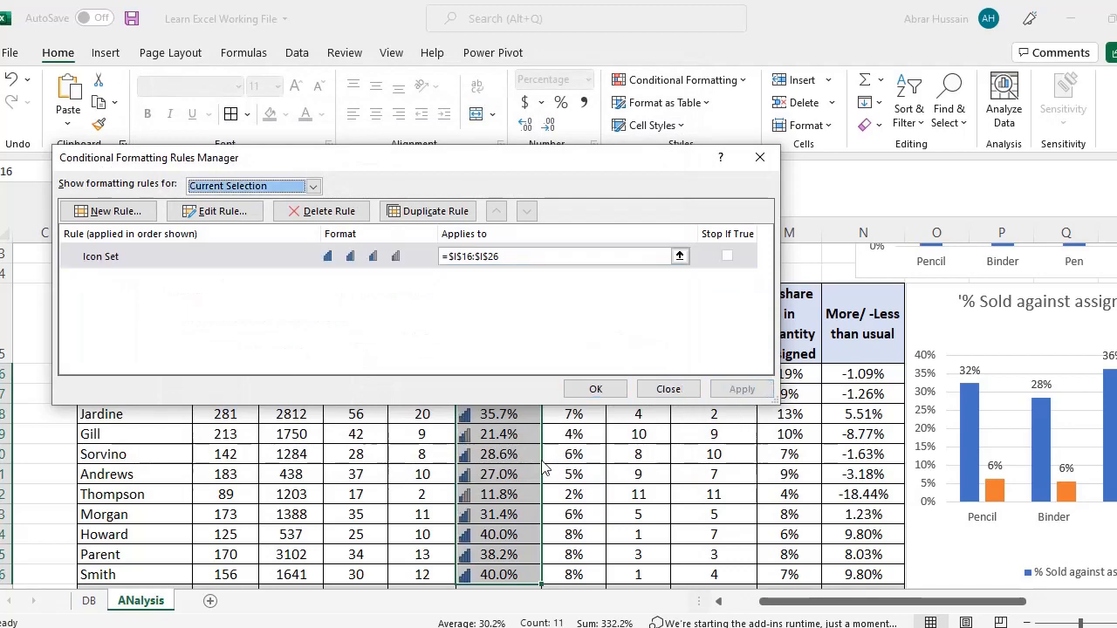
left_click(579, 393)
scroll(526, 414, "down", 2)
scroll(524, 407, "up", 5)
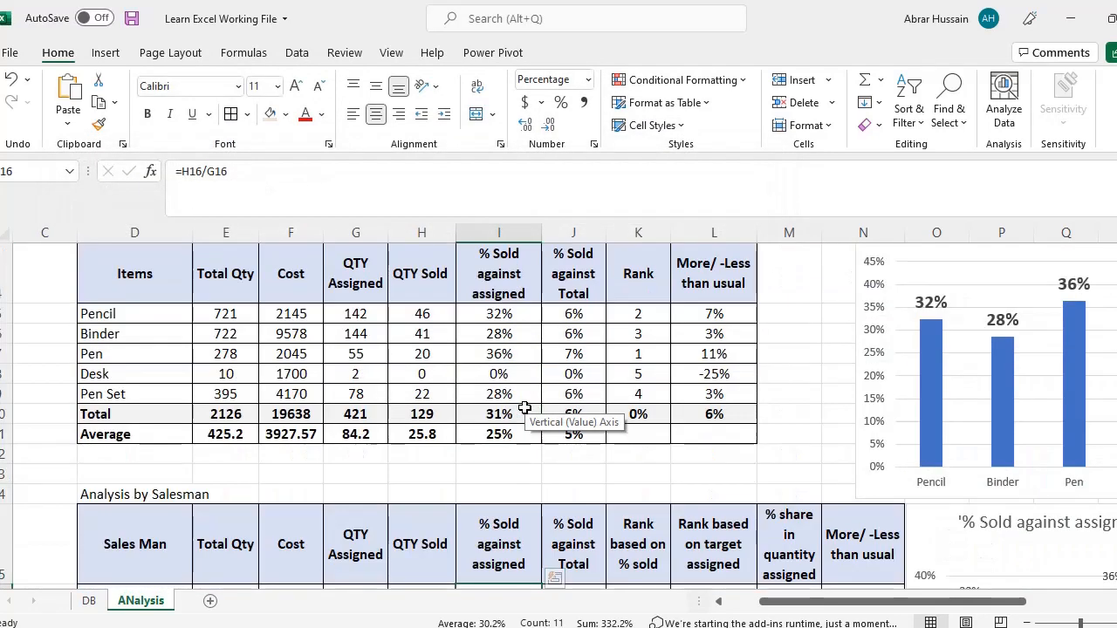
left_click(708, 81)
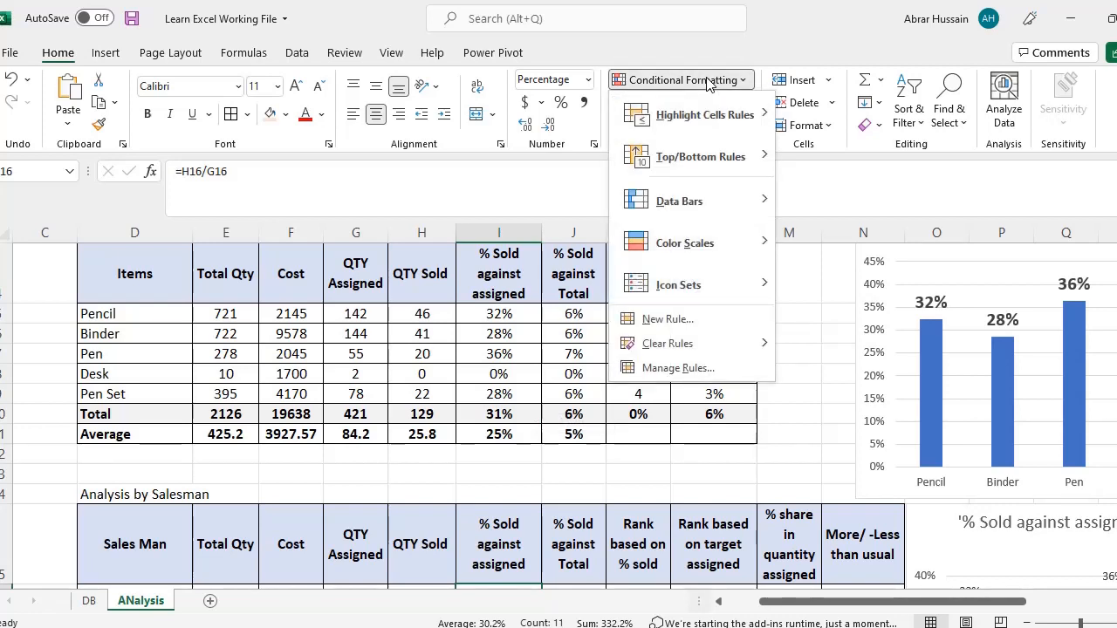
left_click(803, 33)
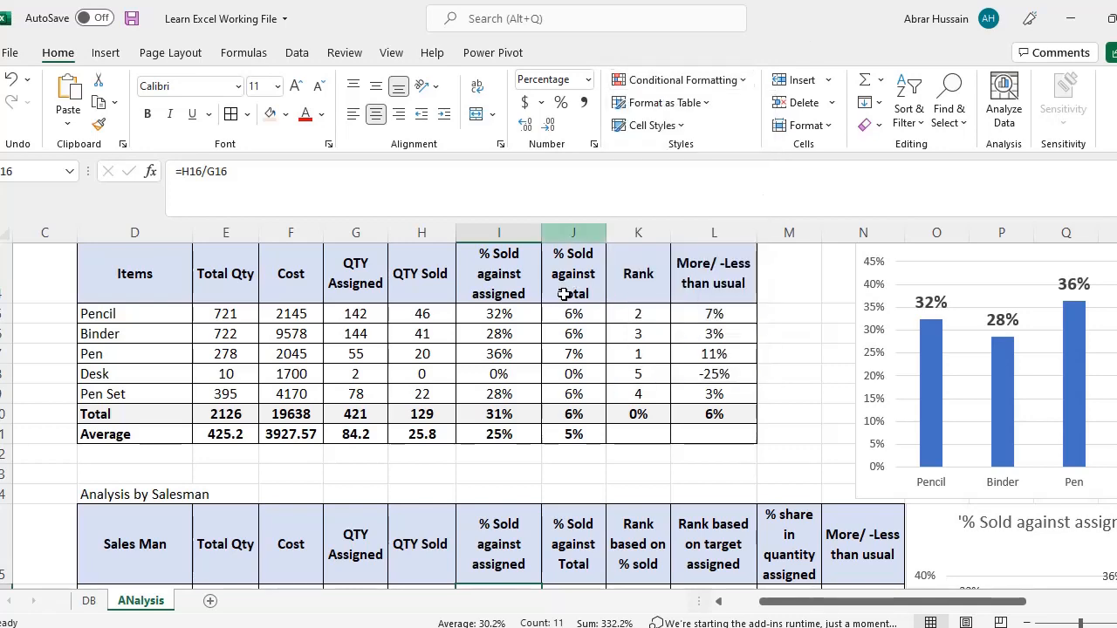
scroll(451, 351, "up", 1)
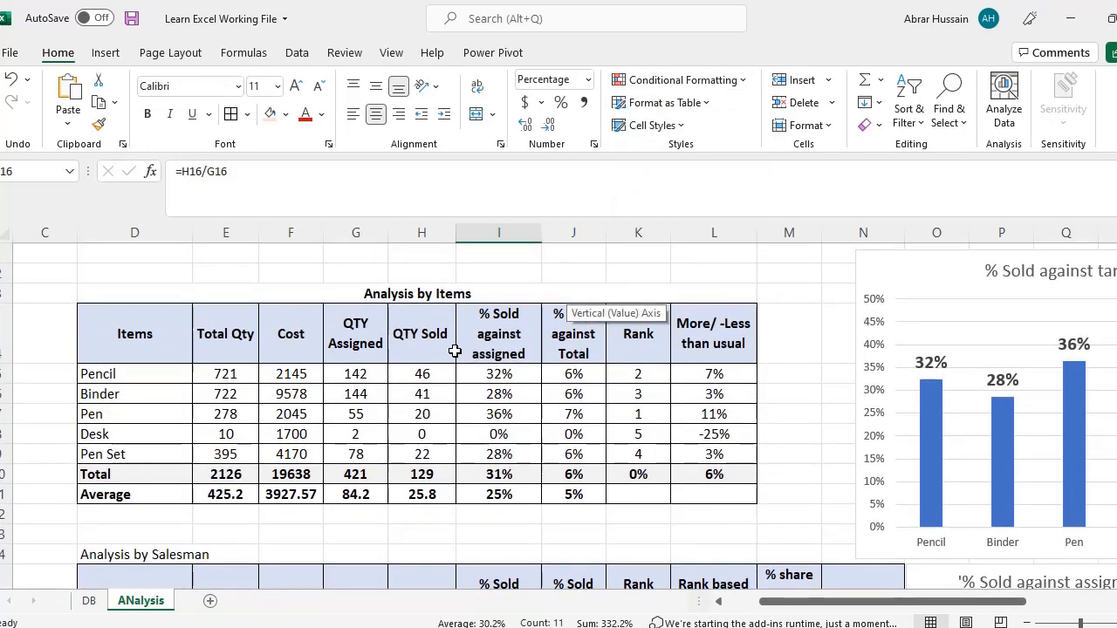